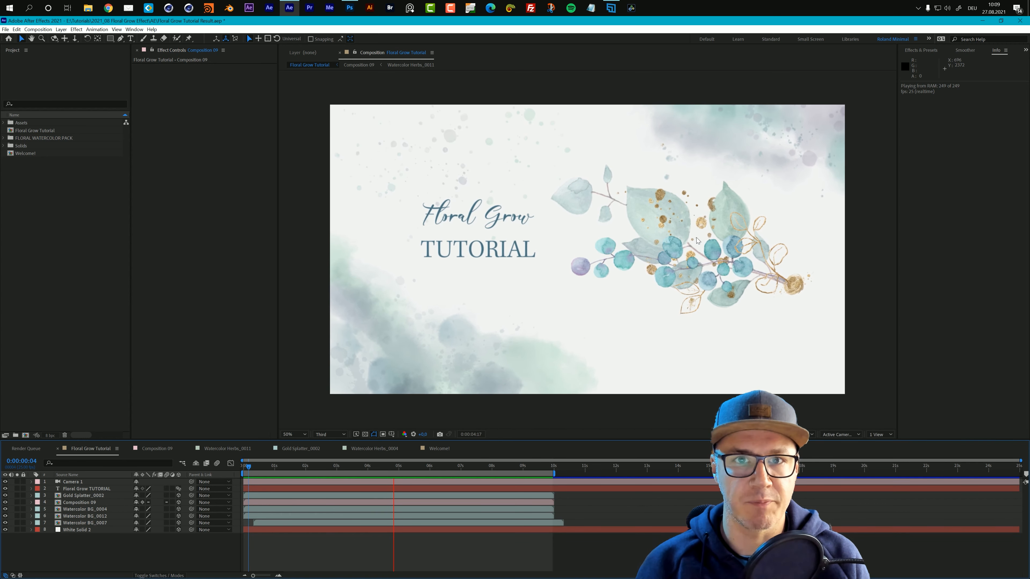
Stop the preview and open the Watercolor Herbs_0011 composition nested inside Composition 09
{"action": "key", "text": "space"}
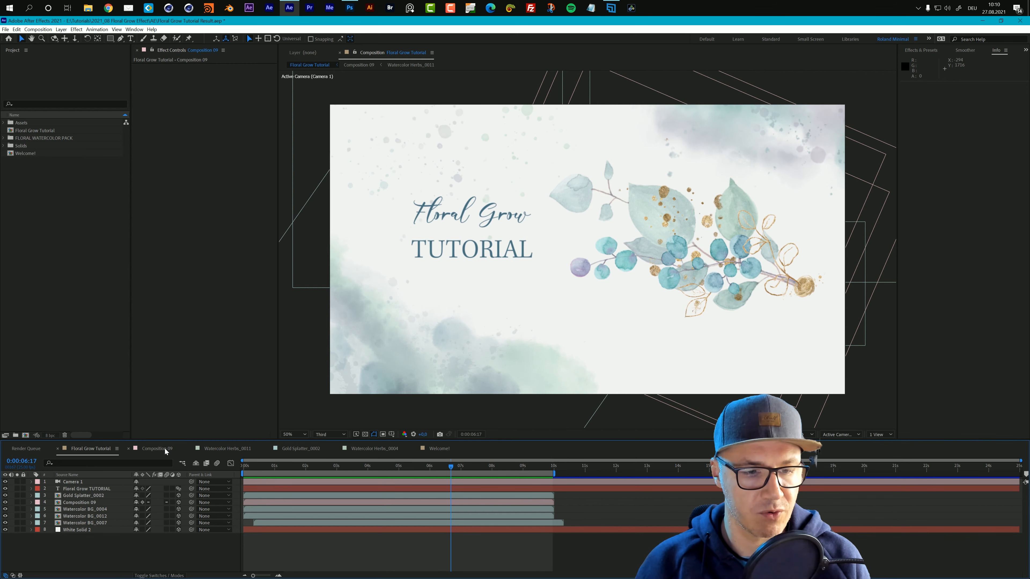
{"action": "left_click", "coordinate": [158, 448]}
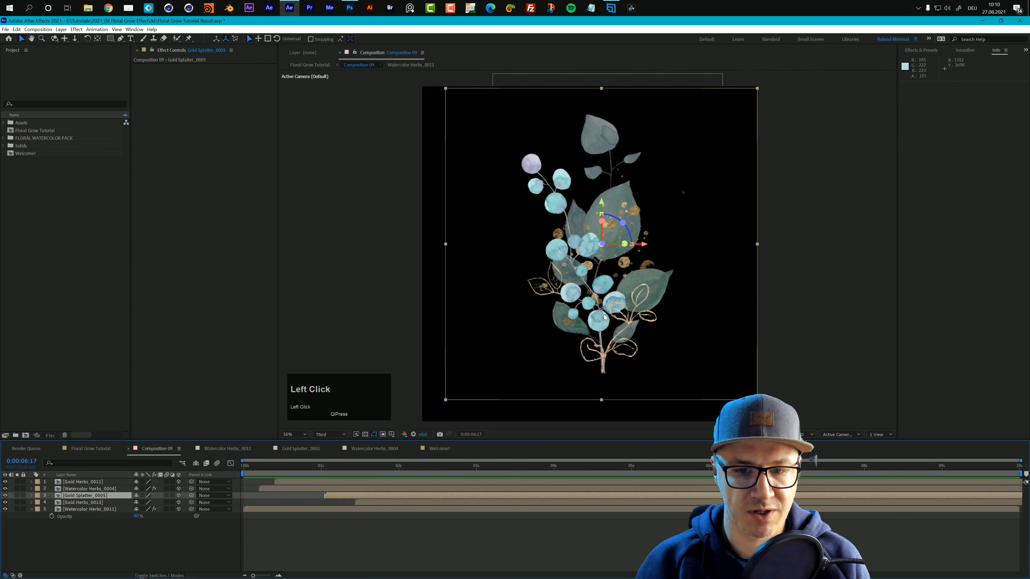
{"action": "double_click", "coordinate": [87, 509]}
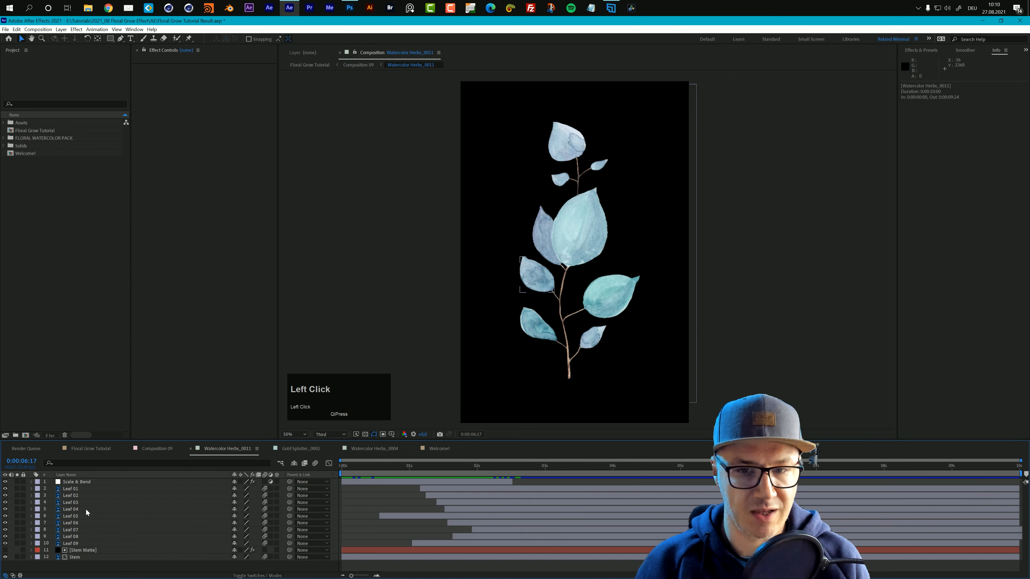
Play the branch and leaf growth animation from the beginning of the composition several times
{"action": "left_click_drag", "start_coordinate": [372, 467], "coordinate": [341, 467]}
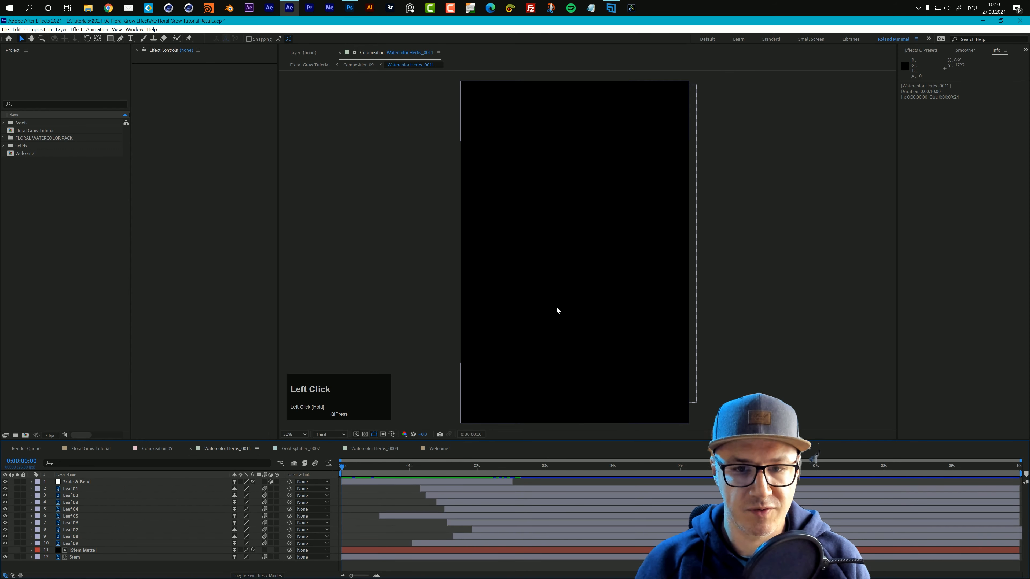
{"action": "key", "text": "space"}
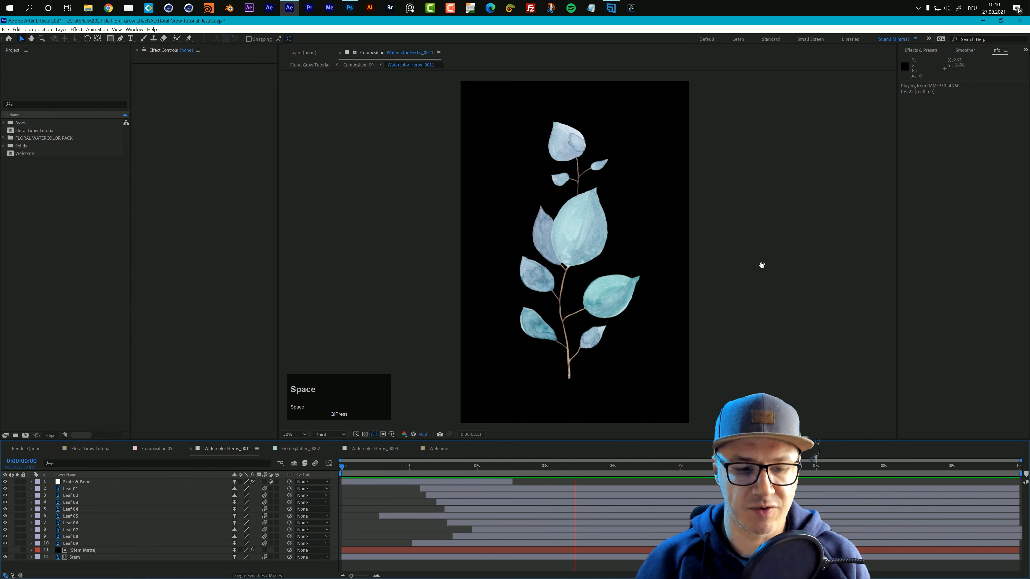
{"action": "left_click", "coordinate": [762, 265]}
{"action": "key", "text": "space"}
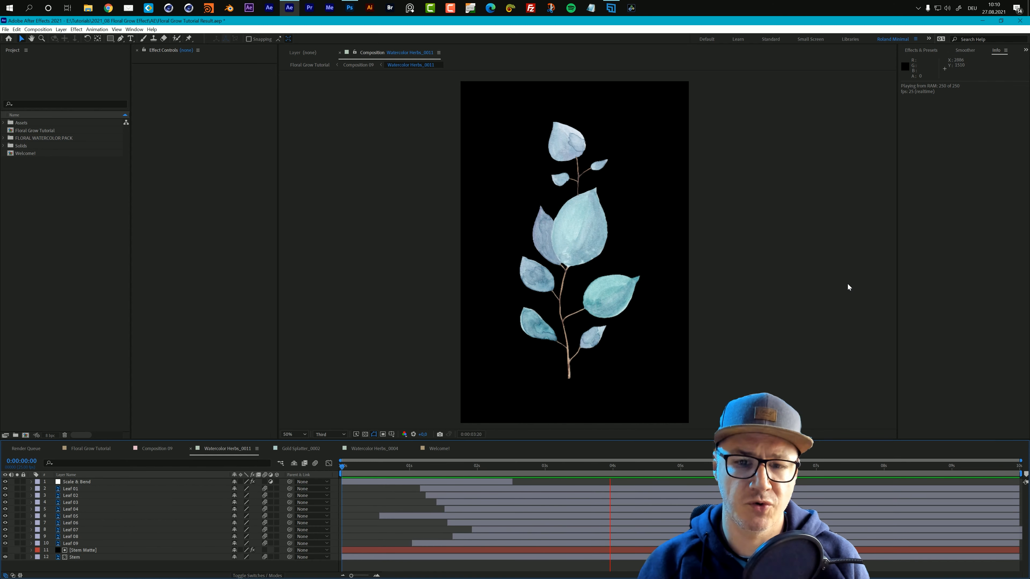
{"action": "key", "text": "space"}
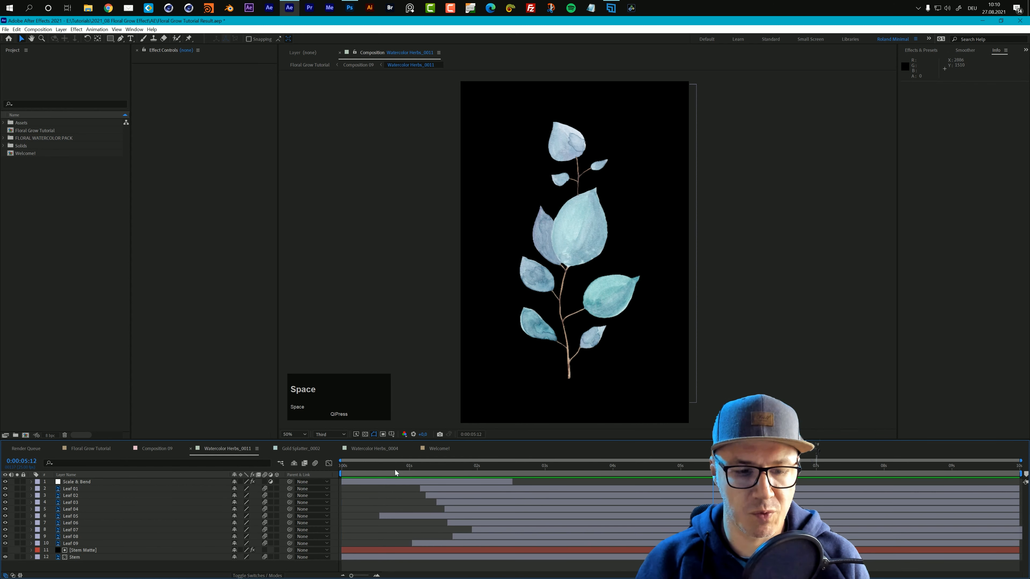
{"action": "left_click", "coordinate": [826, 311]}
{"action": "key", "text": "space"}
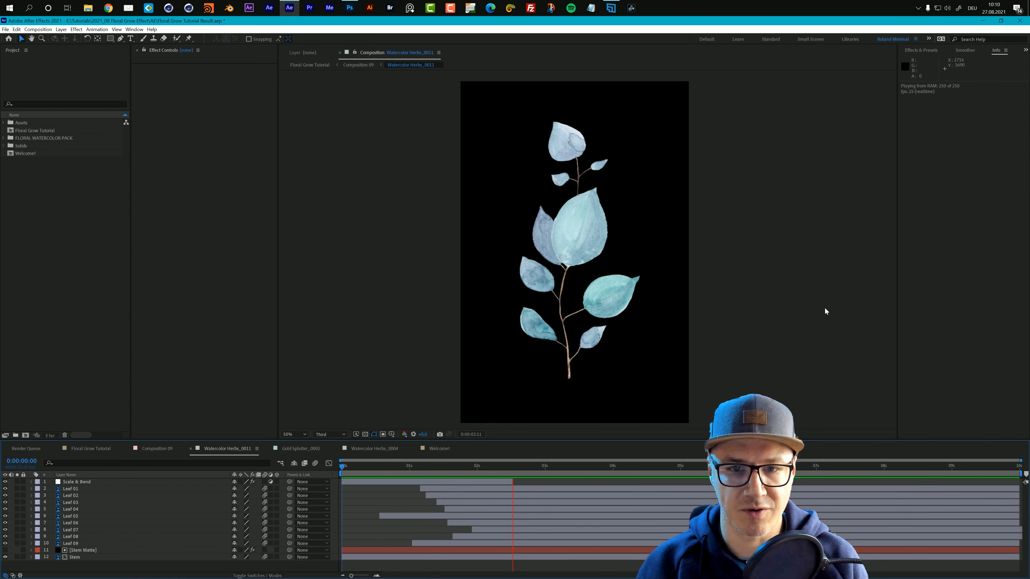
{"action": "key", "text": "space"}
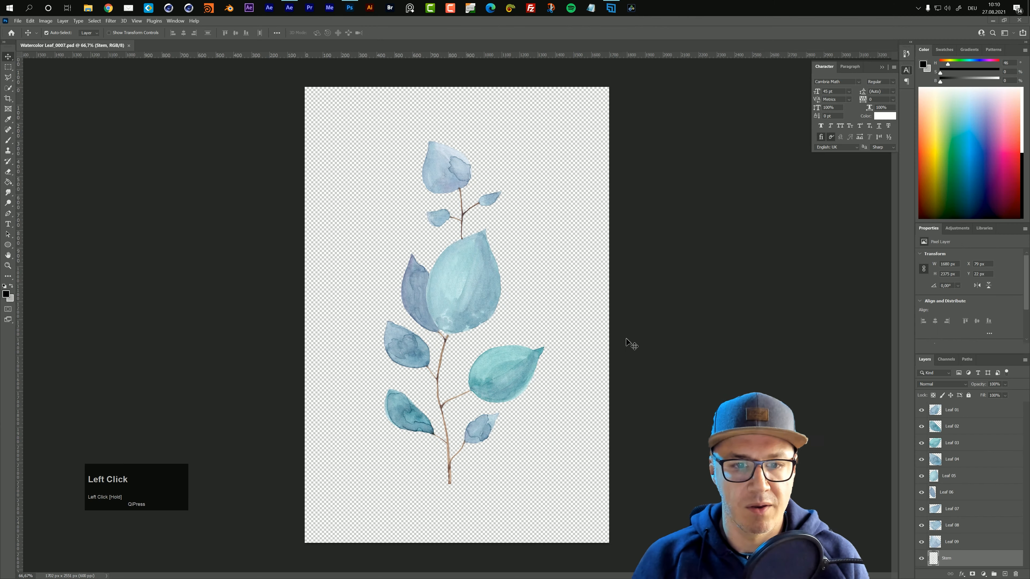
In Photoshop, hide the layers Leaf 01 to Leaf 08 of Watercolor Leaf_0007.psd, leaving Leaf 09 and Stem shown
{"action": "left_click", "coordinate": [439, 185]}
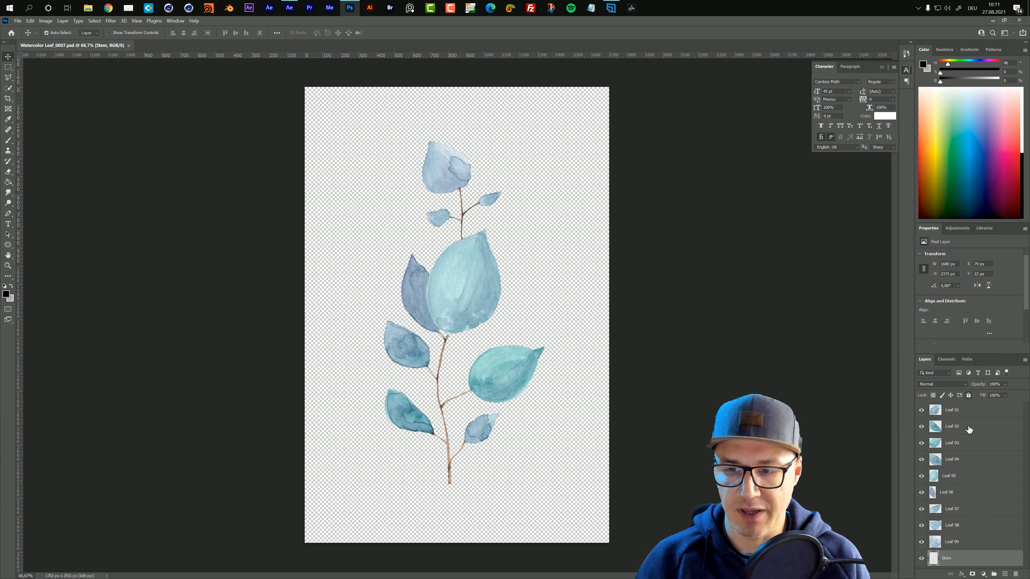
{"action": "scroll", "coordinate": [969, 433], "scroll_direction": "up", "scroll_amount": 1}
{"action": "left_click", "coordinate": [921, 410]}
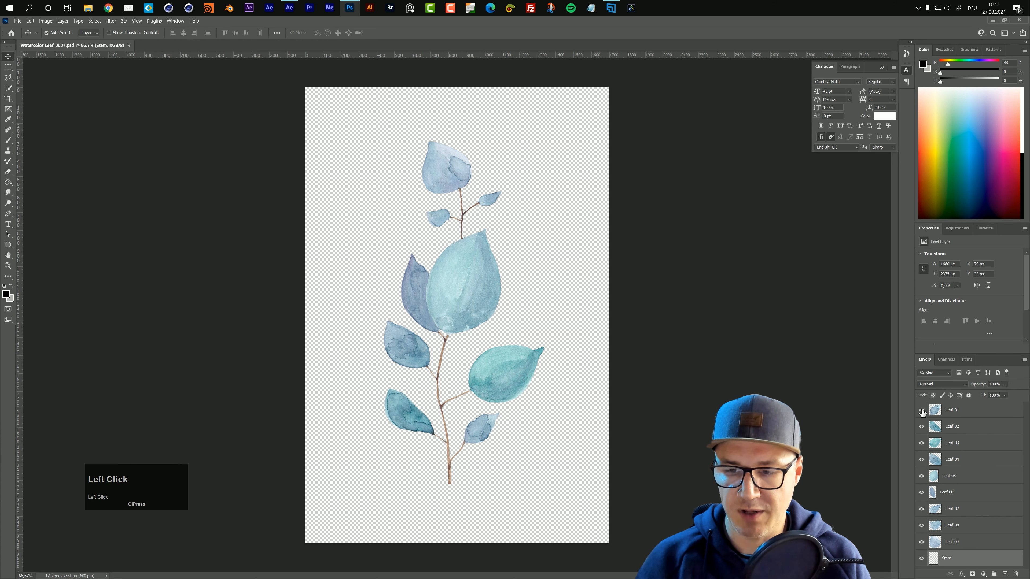
{"action": "left_click_drag", "start_coordinate": [922, 429], "coordinate": [922, 539]}
{"action": "left_click", "coordinate": [922, 541]}
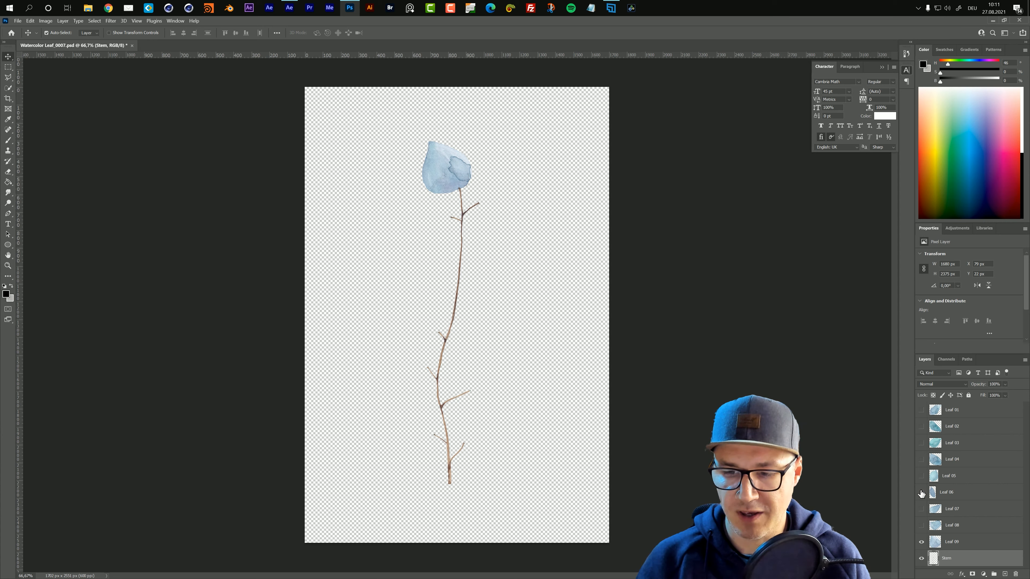
Show and hide the Leaf 05 and Leaf 06 layers to examine how the separated leaves and stem overlap
{"action": "left_click", "coordinate": [921, 492]}
{"action": "left_click", "coordinate": [922, 477]}
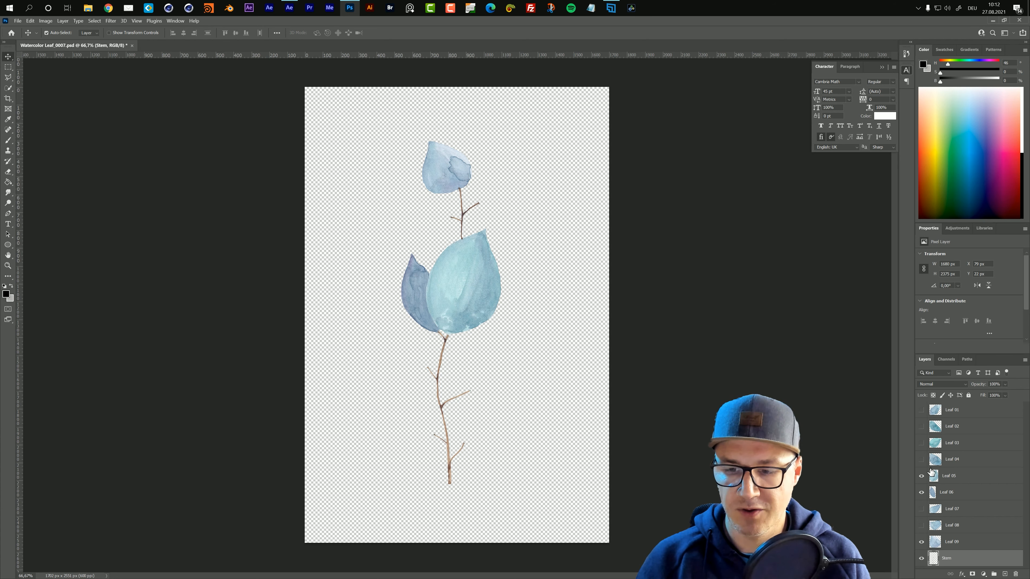
{"action": "left_click", "coordinate": [921, 476]}
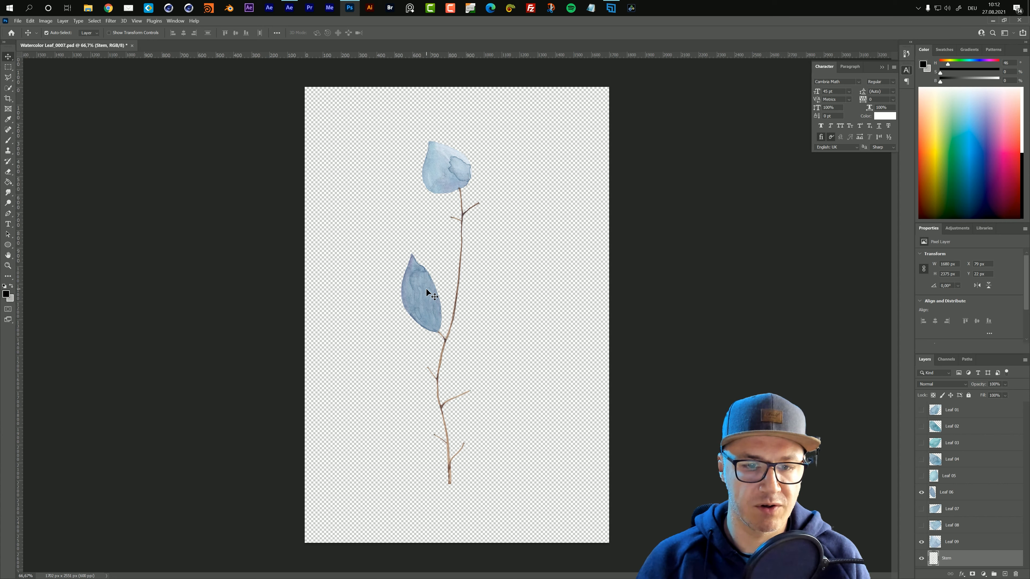
{"action": "left_click", "coordinate": [921, 493]}
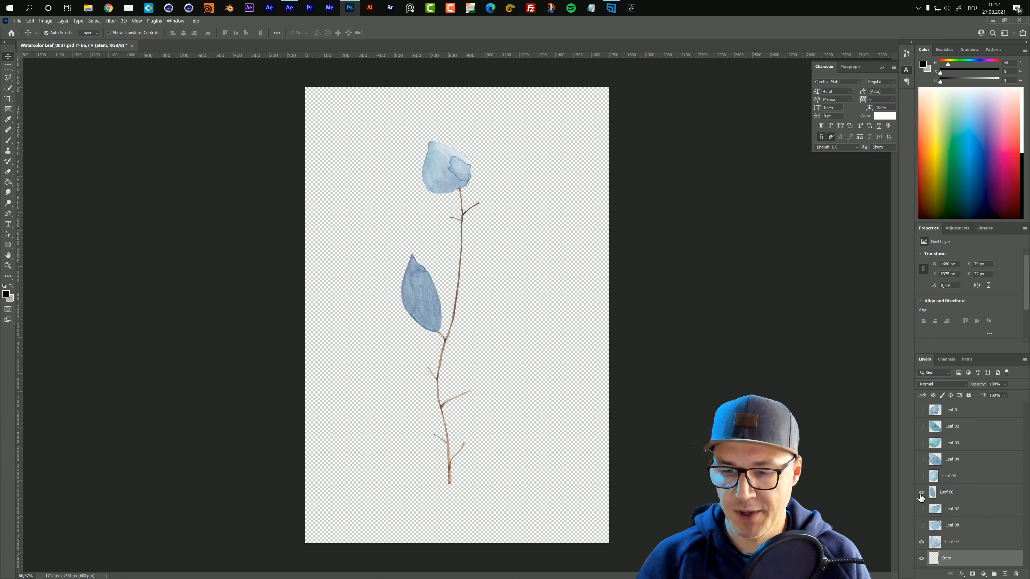
{"action": "left_click", "coordinate": [921, 492]}
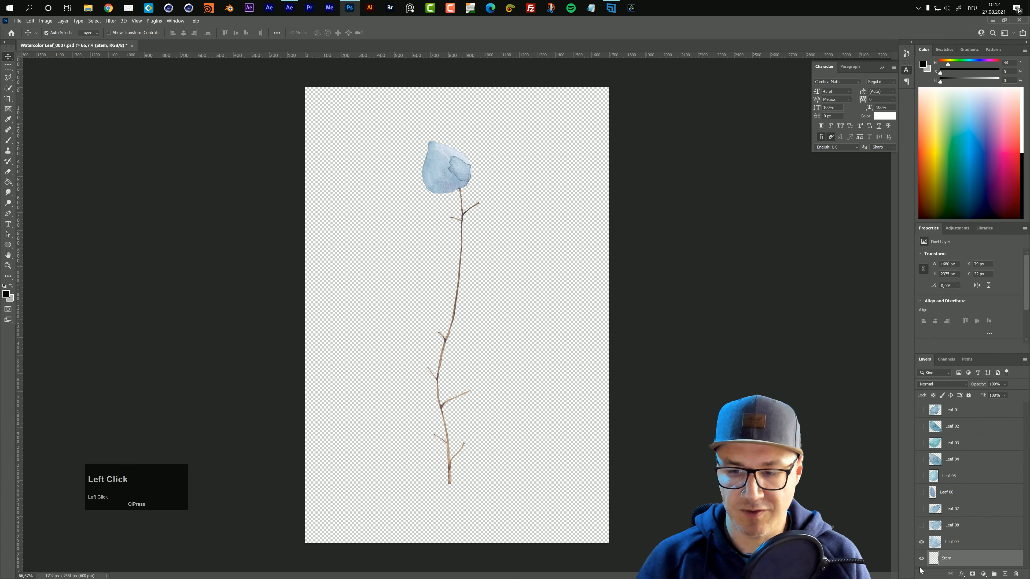
{"action": "left_click", "coordinate": [921, 476]}
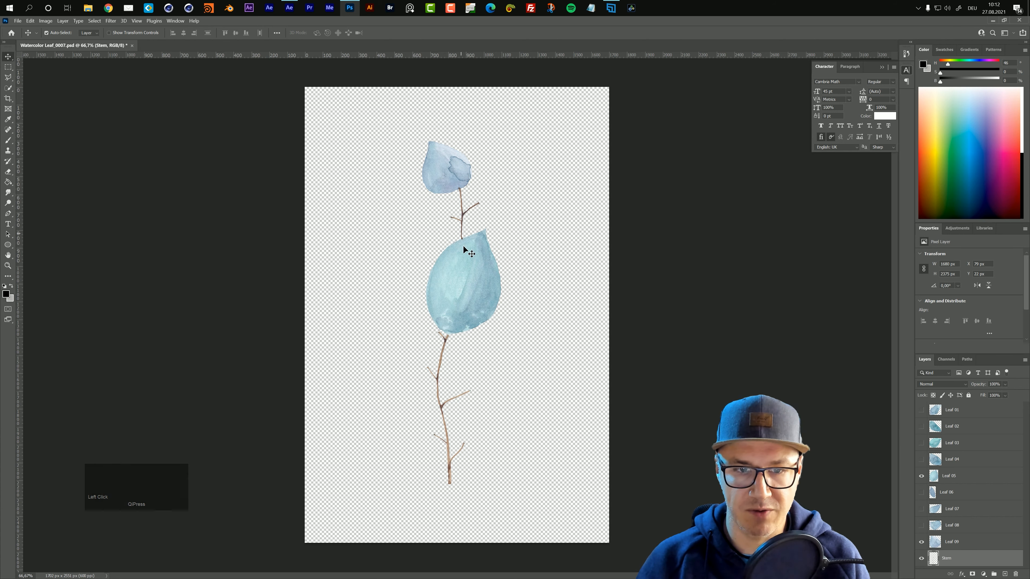
{"action": "left_click", "coordinate": [922, 476]}
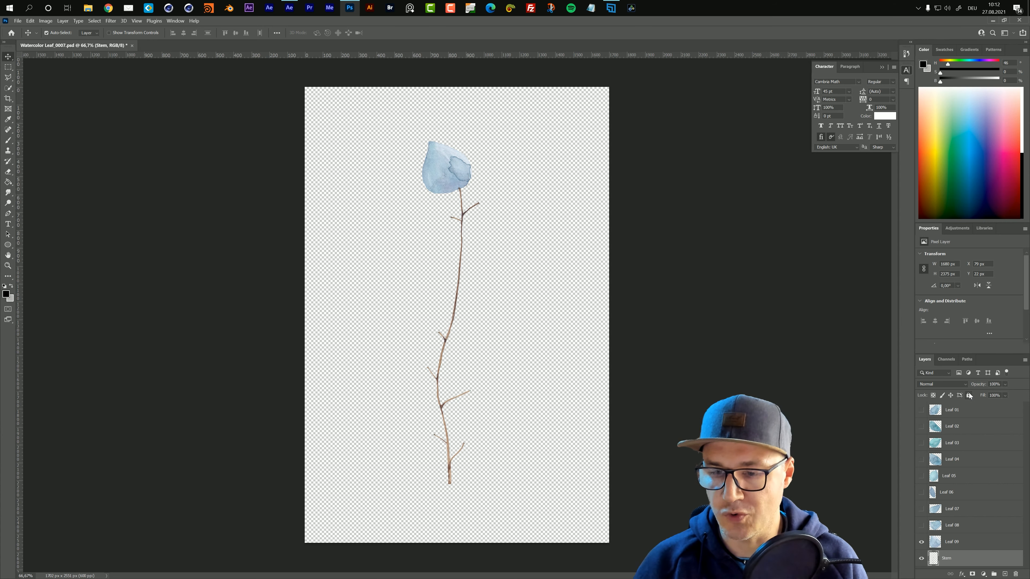
Turn the visibility of the layers Leaf 01 to Leaf 08 back on
{"action": "left_click", "coordinate": [922, 410]}
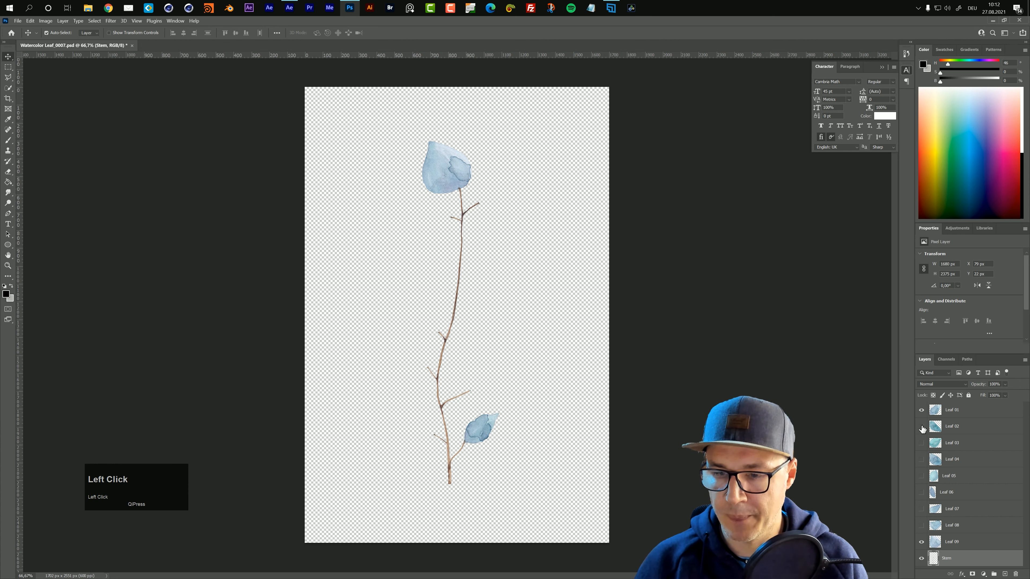
{"action": "left_click", "coordinate": [921, 426]}
{"action": "left_click", "coordinate": [922, 443]}
{"action": "left_click", "coordinate": [921, 459]}
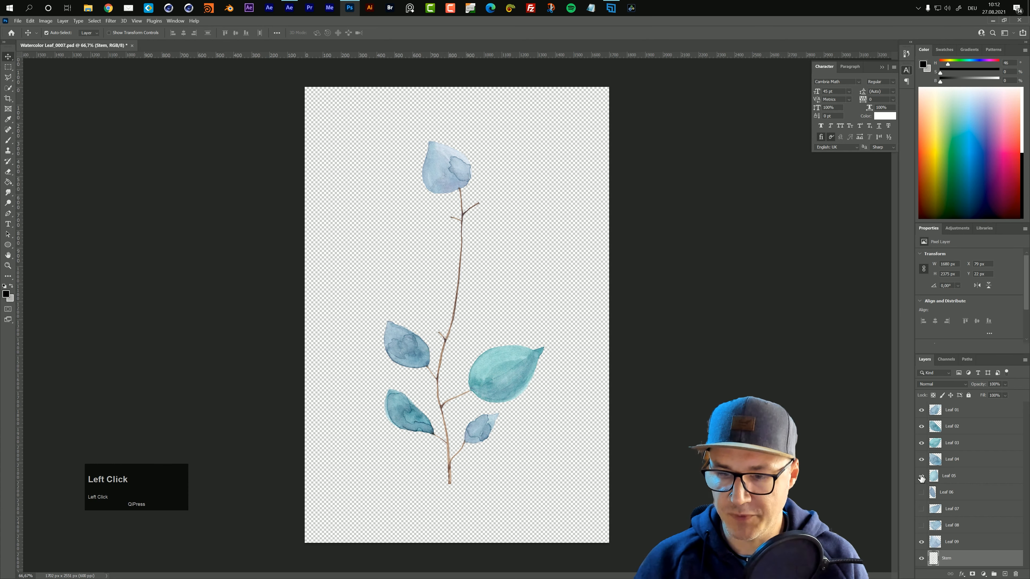
{"action": "left_click", "coordinate": [921, 475]}
{"action": "left_click", "coordinate": [922, 493]}
{"action": "left_click", "coordinate": [921, 509]}
{"action": "left_click", "coordinate": [922, 525]}
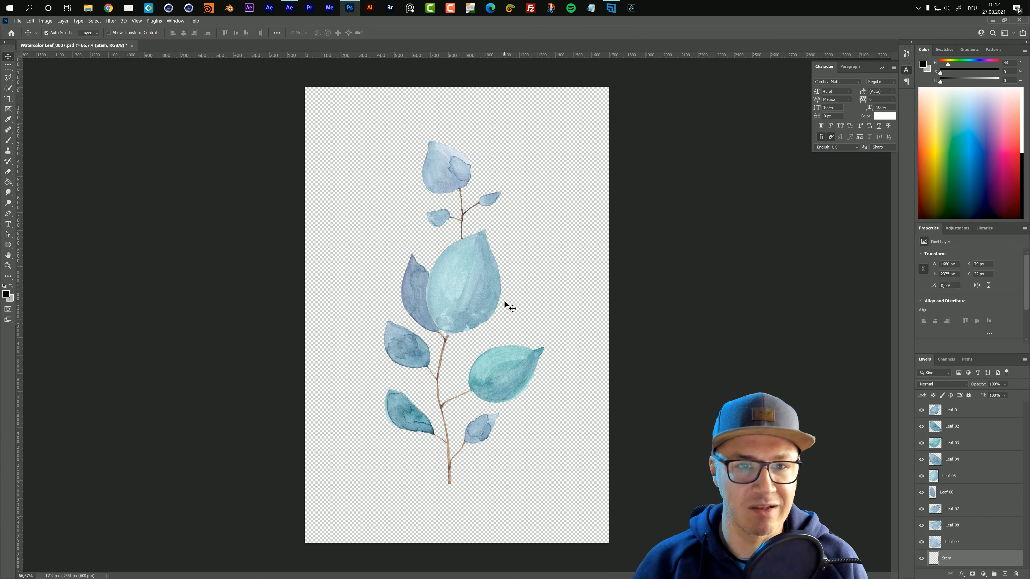
In After Effects, import Watercolor Leaf_0007.psd as Composition - Retain Layer Sizes, merging layer styles into footage
{"action": "mouse_move", "coordinate": [290, 16]}
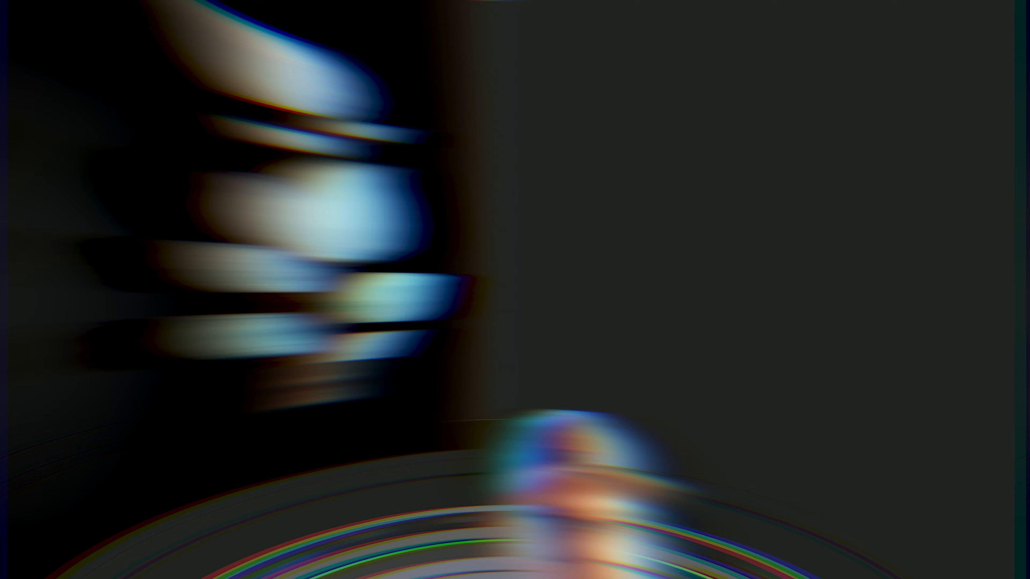
{"action": "left_click", "coordinate": [150, 104]}
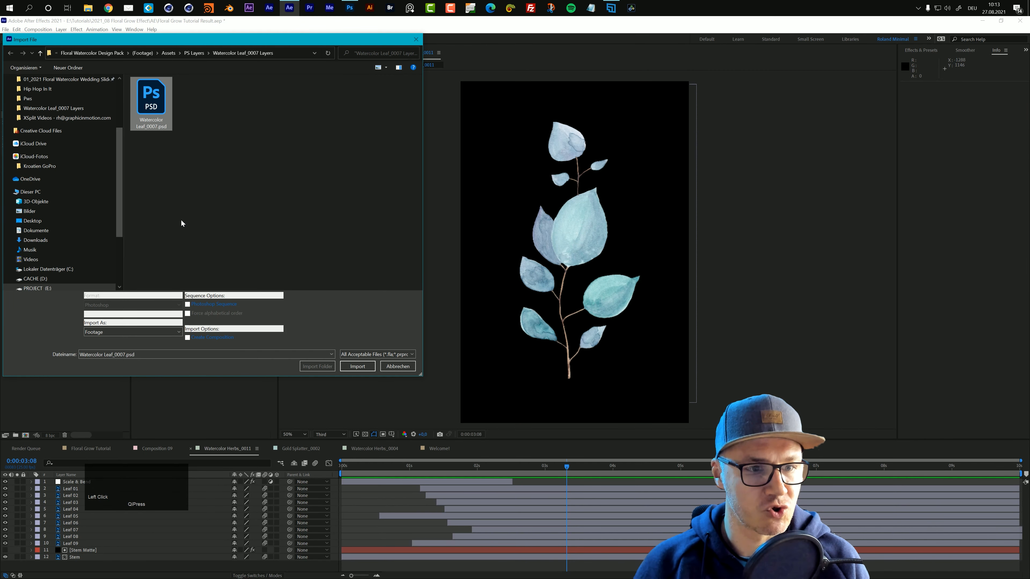
{"action": "left_click", "coordinate": [179, 334]}
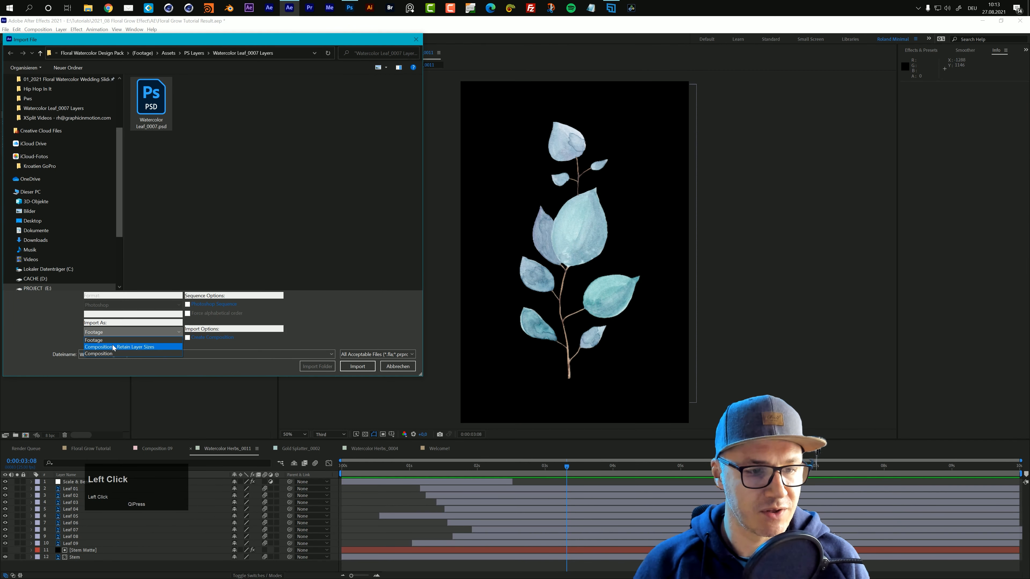
{"action": "left_click", "coordinate": [134, 348]}
{"action": "left_click", "coordinate": [373, 368]}
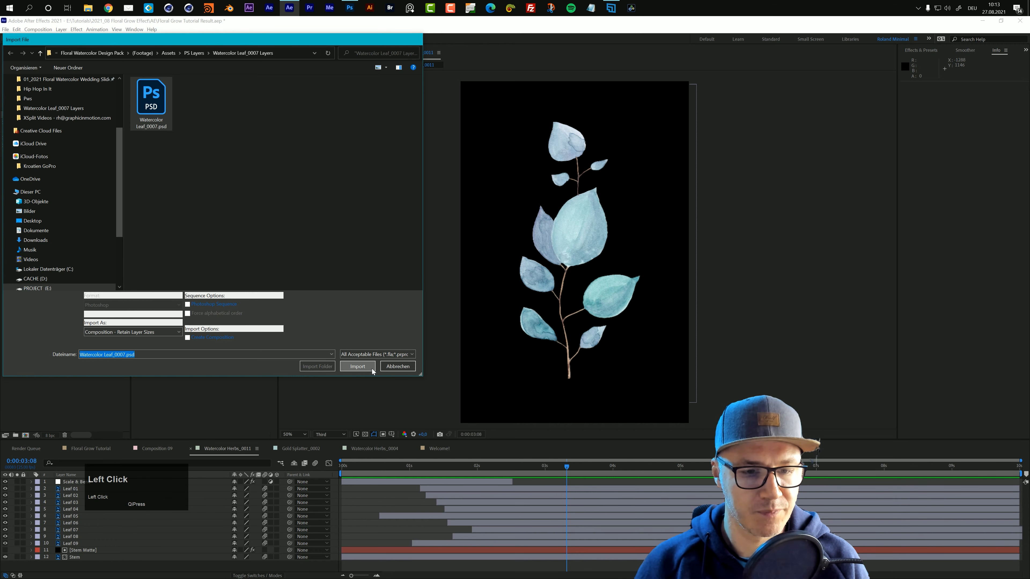
{"action": "left_click", "coordinate": [527, 349]}
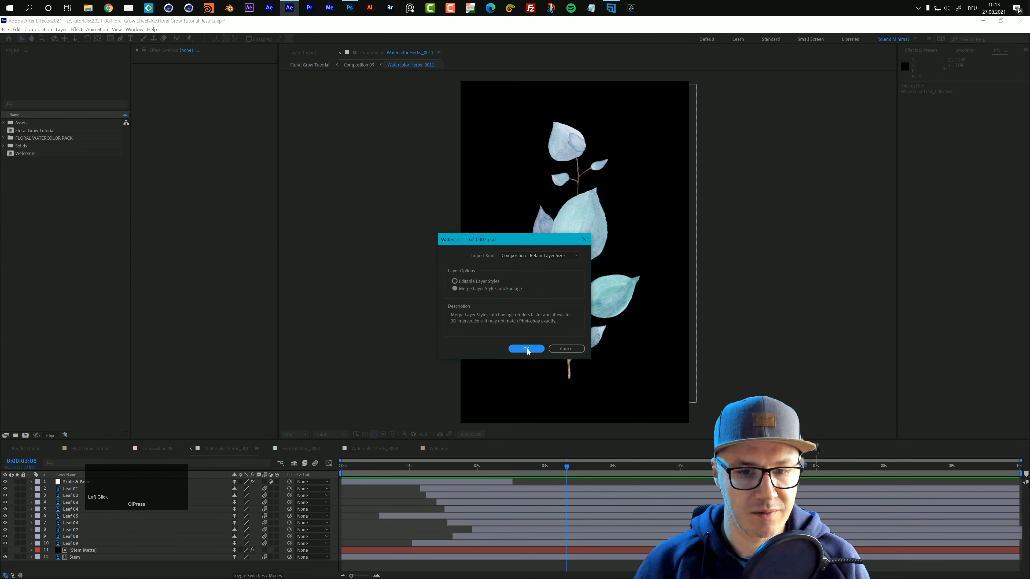
Open the imported Watercolor Leaf_0007 composition and enlarge the timeline area
{"action": "double_click", "coordinate": [27, 154]}
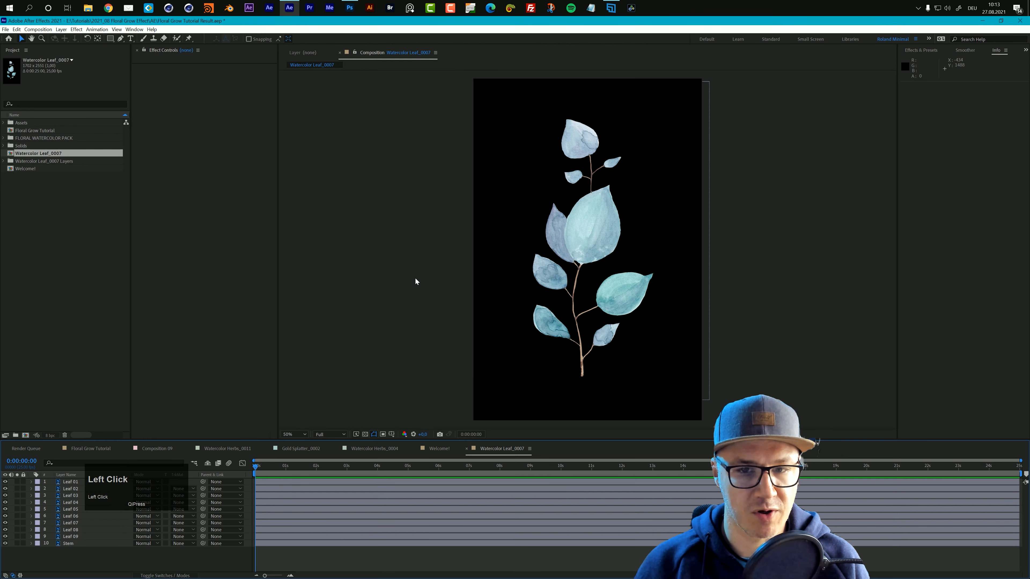
{"action": "left_click_drag", "start_coordinate": [163, 481], "coordinate": [369, 342]}
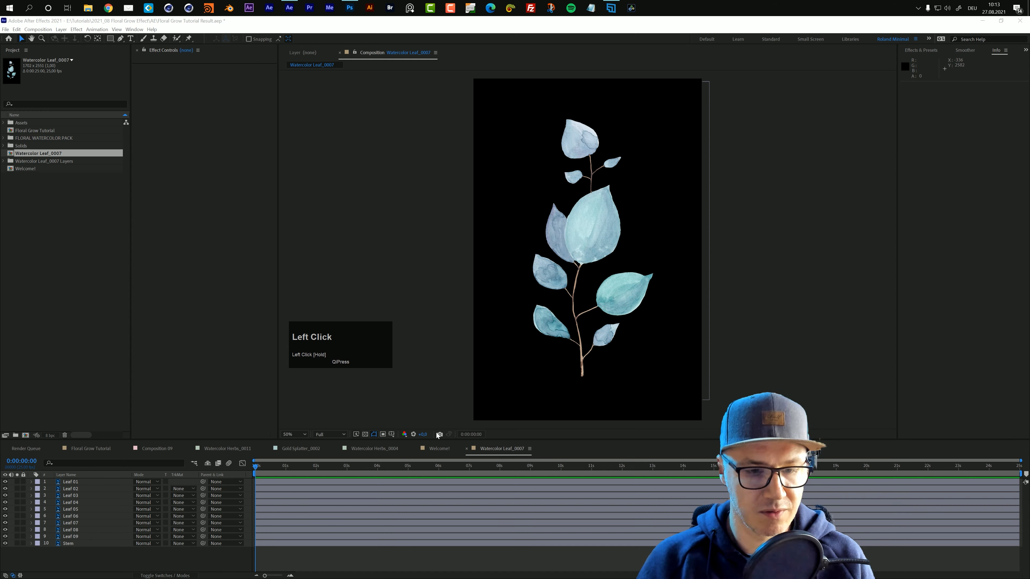
{"action": "left_click_drag", "start_coordinate": [443, 439], "coordinate": [443, 400]}
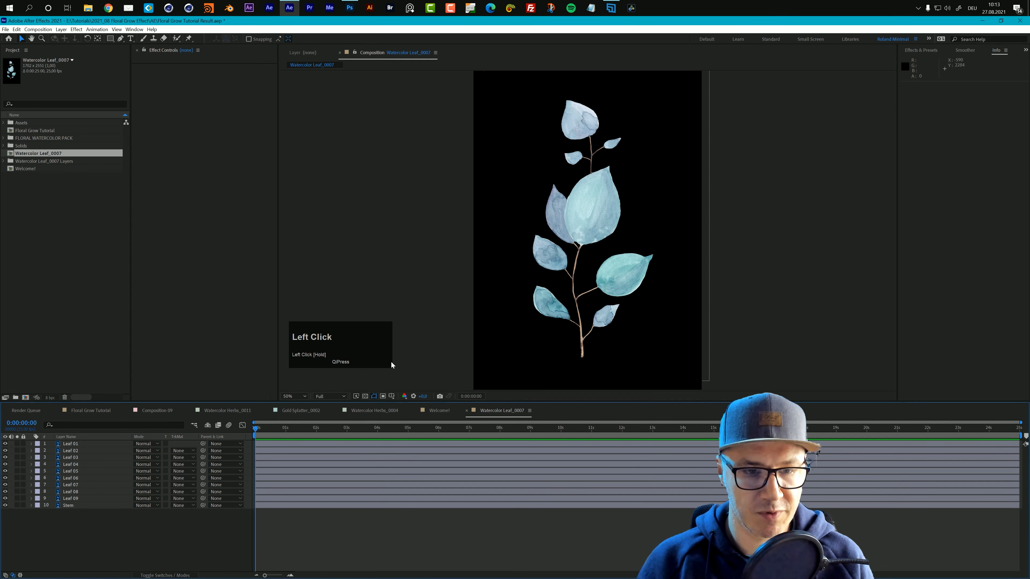
{"action": "left_click_drag", "start_coordinate": [383, 350], "coordinate": [381, 353]}
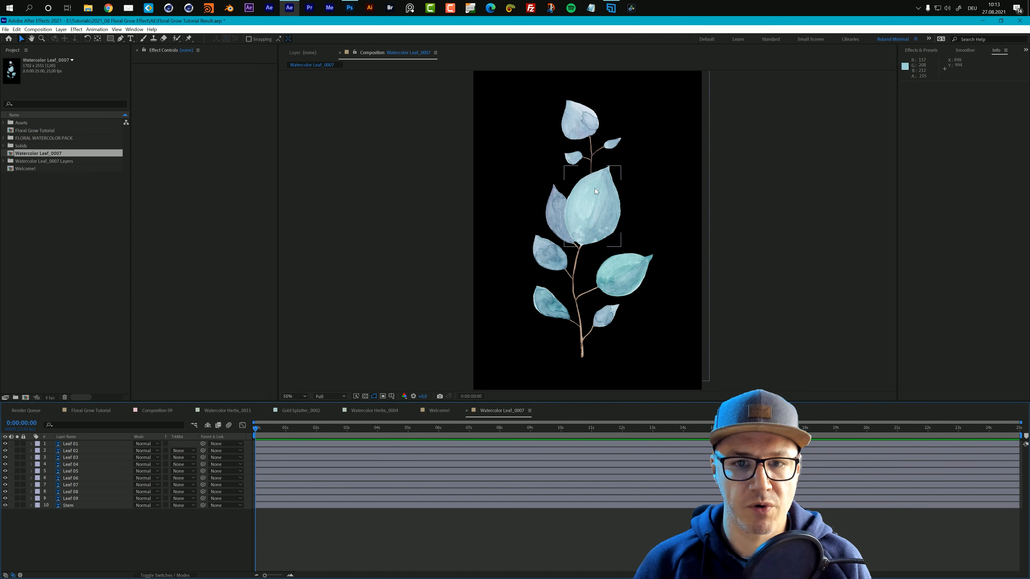
Hide the layers Leaf 01 to Leaf 09 so that only the Stem layer is shown
{"action": "left_click", "coordinate": [73, 445]}
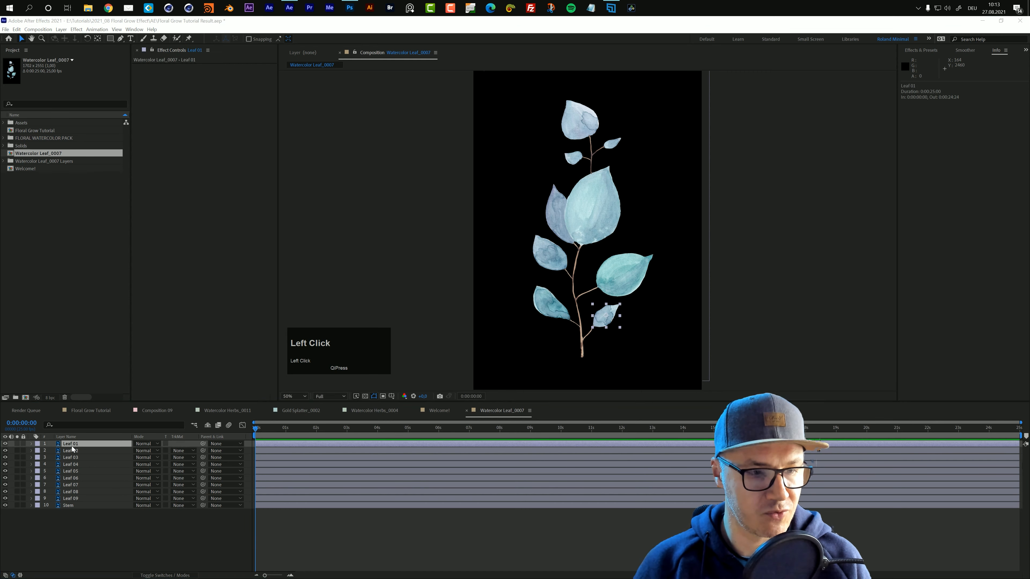
{"action": "left_click", "coordinate": [74, 499], "text": "shift"}
{"action": "left_click", "coordinate": [6, 498]}
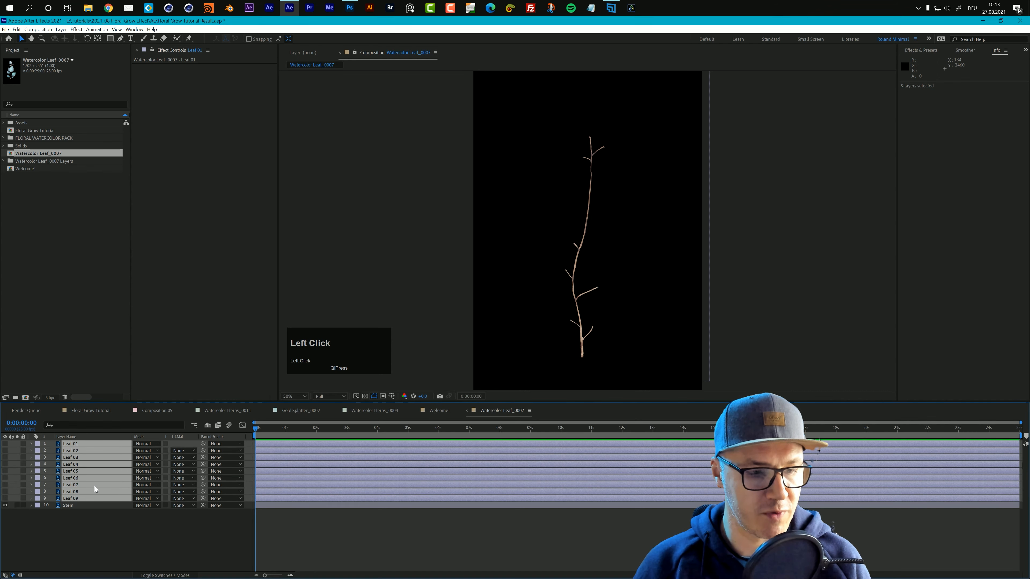
Create a white solid named Matte at composition size directly above the Stem layer
{"action": "left_click", "coordinate": [75, 506]}
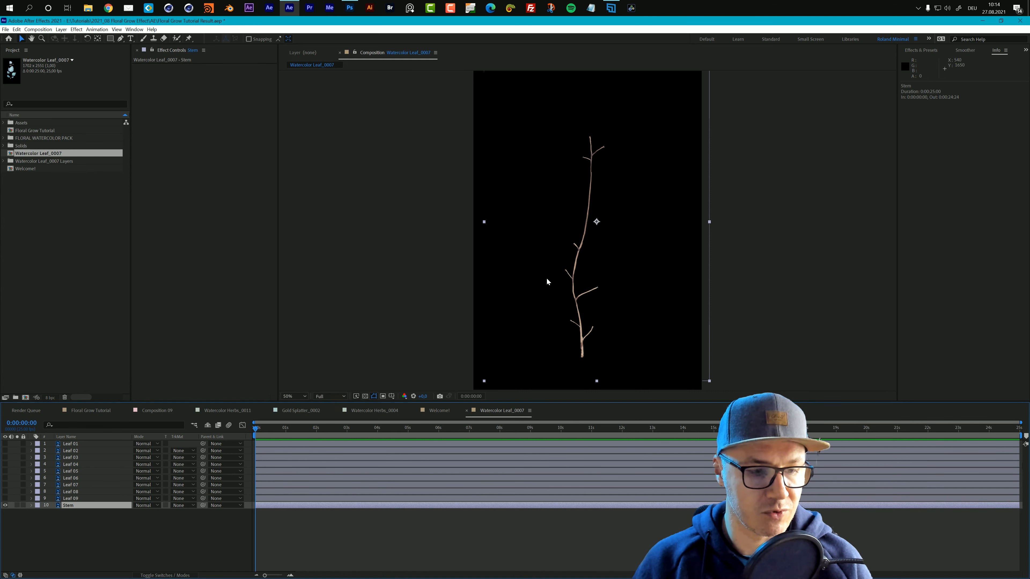
{"action": "key", "text": "ctrl+y"}
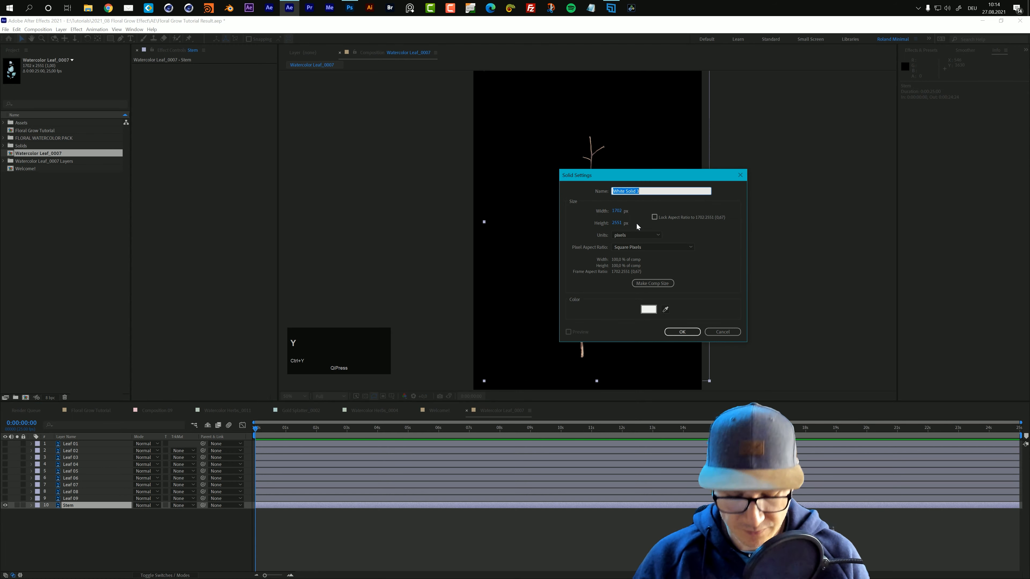
{"action": "type", "text": "MAt"}
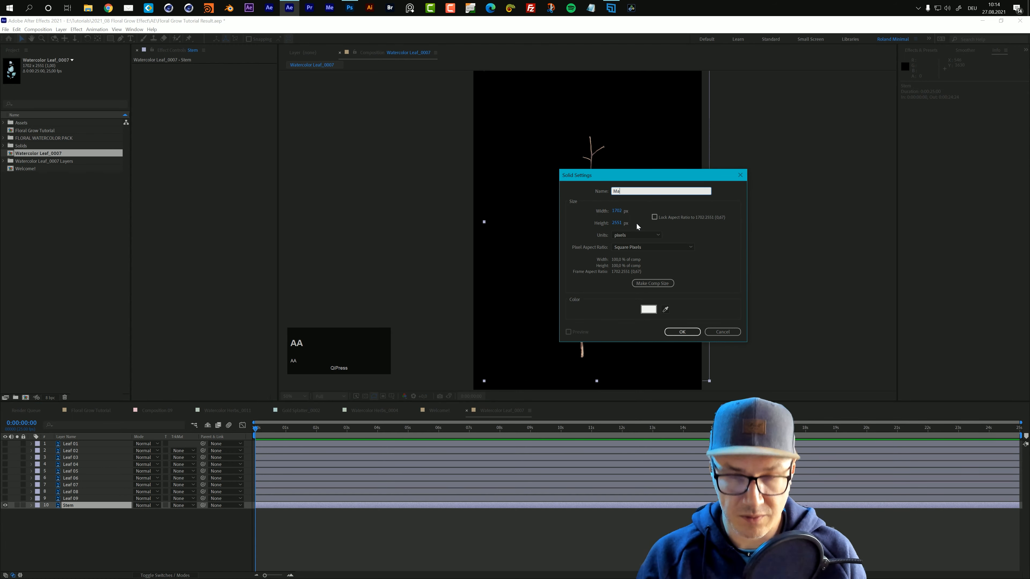
{"action": "type", "text": "t"}
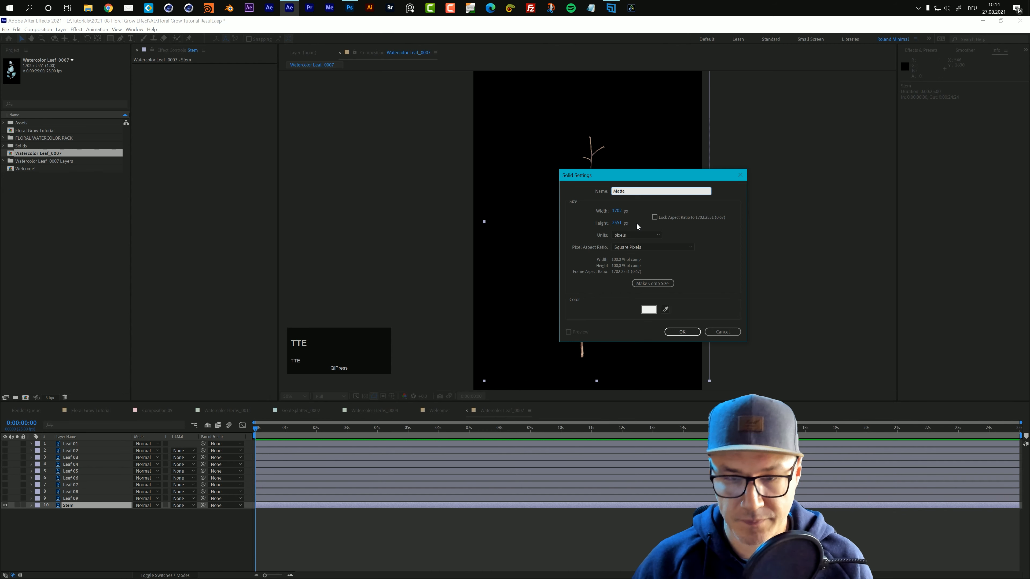
{"action": "key", "text": "Return"}
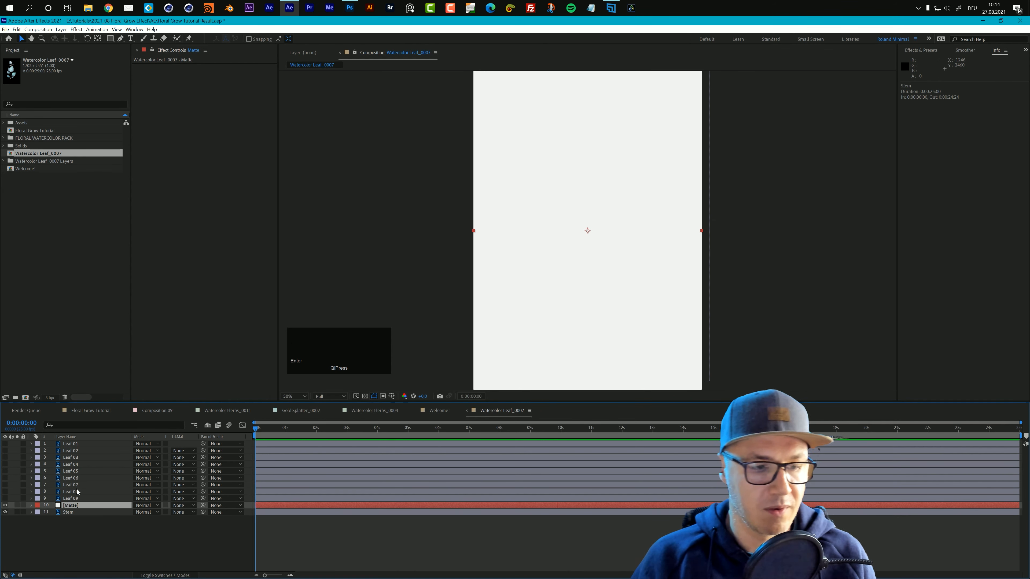
Apply the Stroke effect to the Matte layer and set its paint style to On Transparent
{"action": "key", "text": "ctrl+space"}
{"action": "type", "text": "Stroke"}
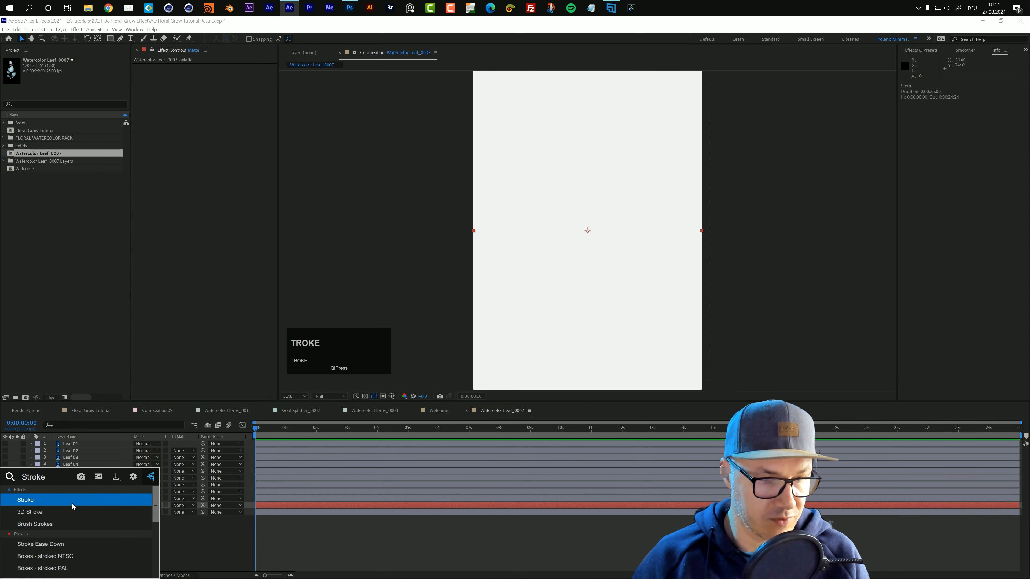
{"action": "left_click", "coordinate": [71, 503]}
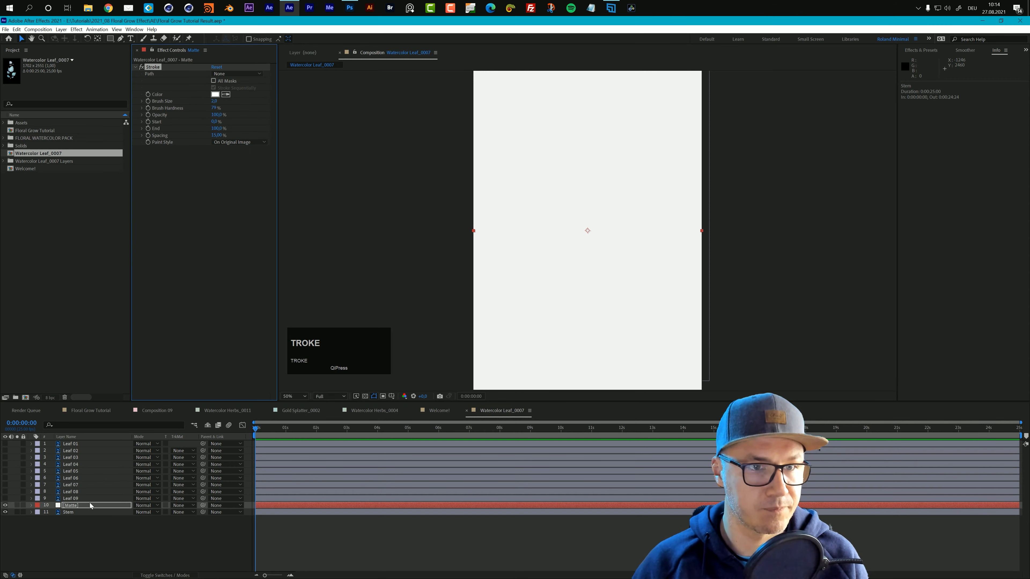
{"action": "left_click", "coordinate": [238, 142]}
{"action": "left_click", "coordinate": [237, 158]}
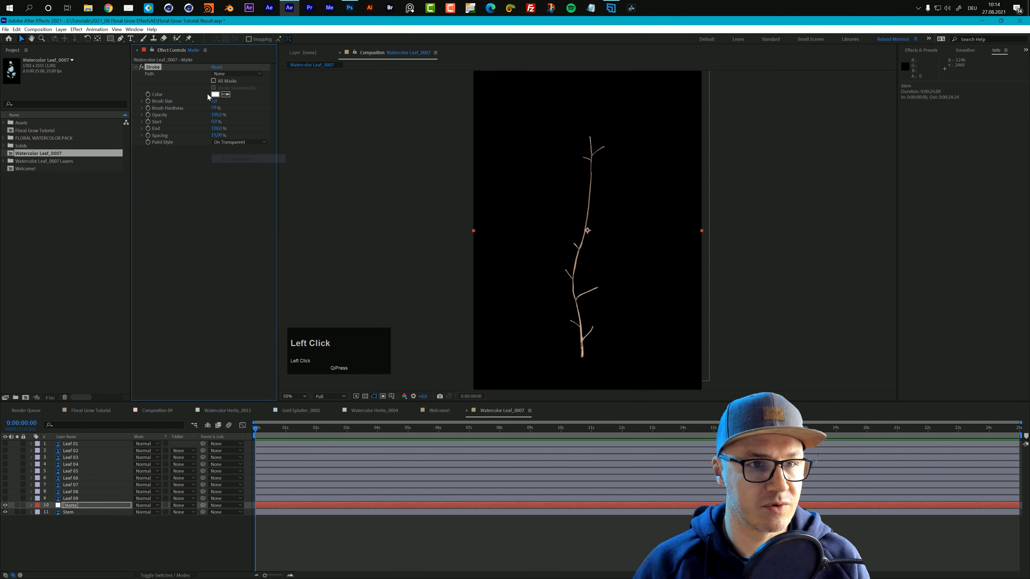
With the Pen tool, start a curved mask path on the Matte layer from just below the stem's base up past its middle
{"action": "scroll", "coordinate": [548, 277], "scroll_direction": "up", "scroll_amount": 2}
{"action": "key", "text": "space"}
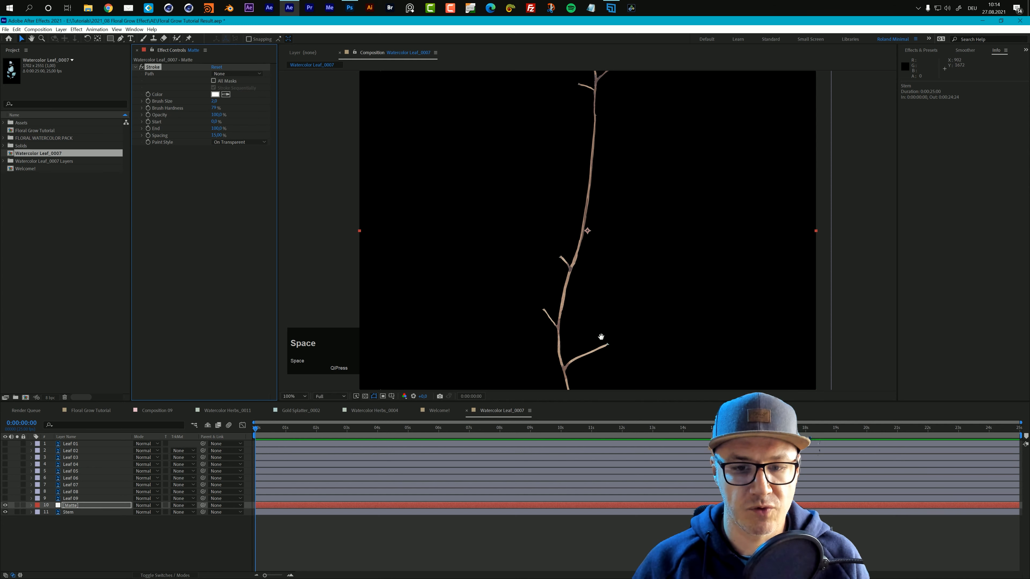
{"action": "left_click_drag", "start_coordinate": [602, 341], "coordinate": [626, 182]}
{"action": "left_click", "coordinate": [120, 38]}
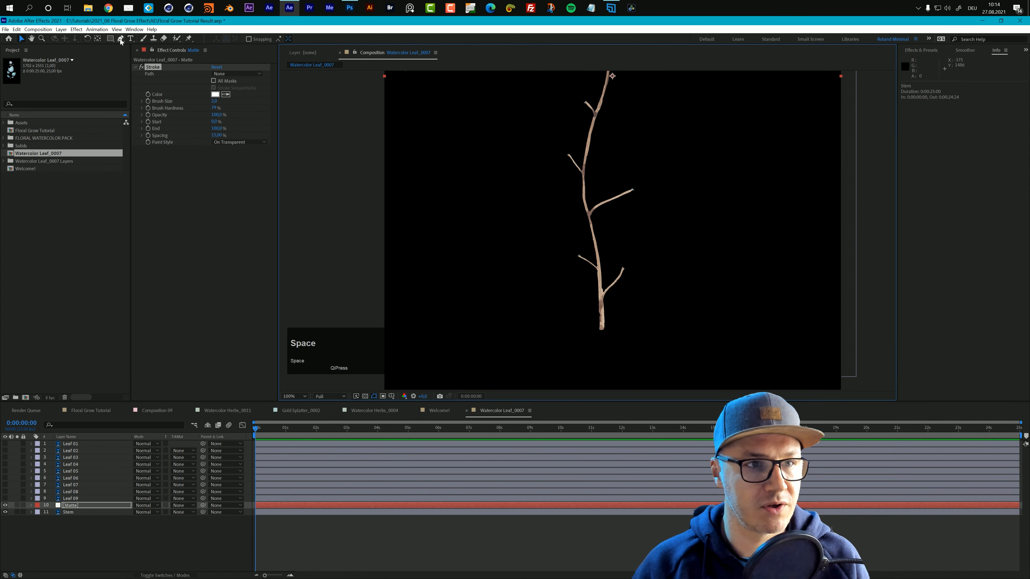
{"action": "left_click", "coordinate": [431, 506]}
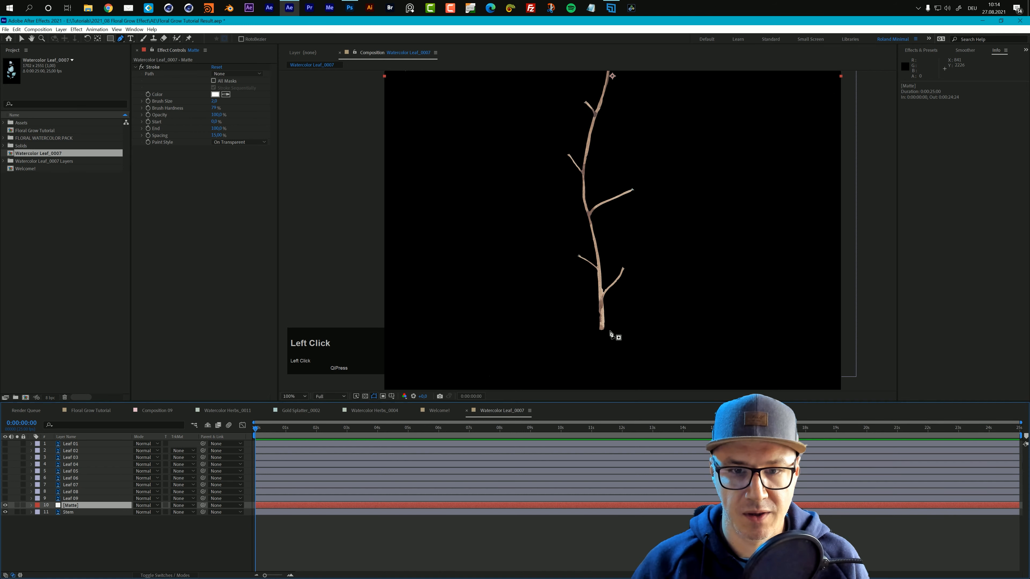
{"action": "left_click_drag", "start_coordinate": [601, 334], "coordinate": [602, 323]}
{"action": "left_click_drag", "start_coordinate": [600, 287], "coordinate": [597, 258]}
{"action": "left_click", "coordinate": [589, 215]}
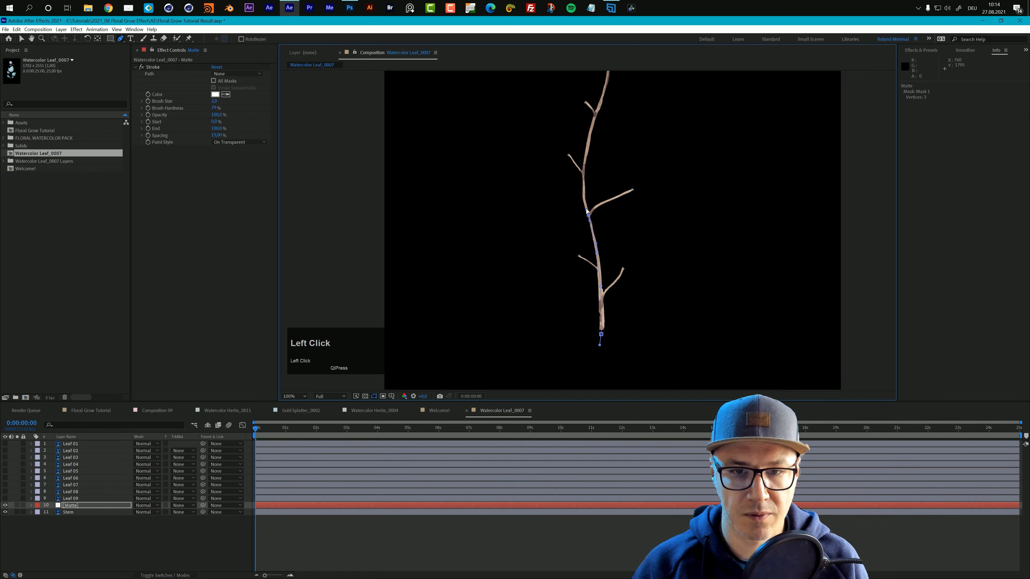
{"action": "left_click_drag", "start_coordinate": [583, 195], "coordinate": [584, 177]}
{"action": "left_click", "coordinate": [586, 156]}
{"action": "left_click_drag", "start_coordinate": [589, 137], "coordinate": [592, 128]}
Continue the main stem's mask path along the upper half to just beyond the top tip
{"action": "key", "text": "space"}
{"action": "left_click_drag", "start_coordinate": [596, 159], "coordinate": [571, 297]}
{"action": "left_click_drag", "start_coordinate": [576, 239], "coordinate": [585, 220]}
{"action": "key", "text": "space"}
{"action": "left_click_drag", "start_coordinate": [594, 188], "coordinate": [578, 243]}
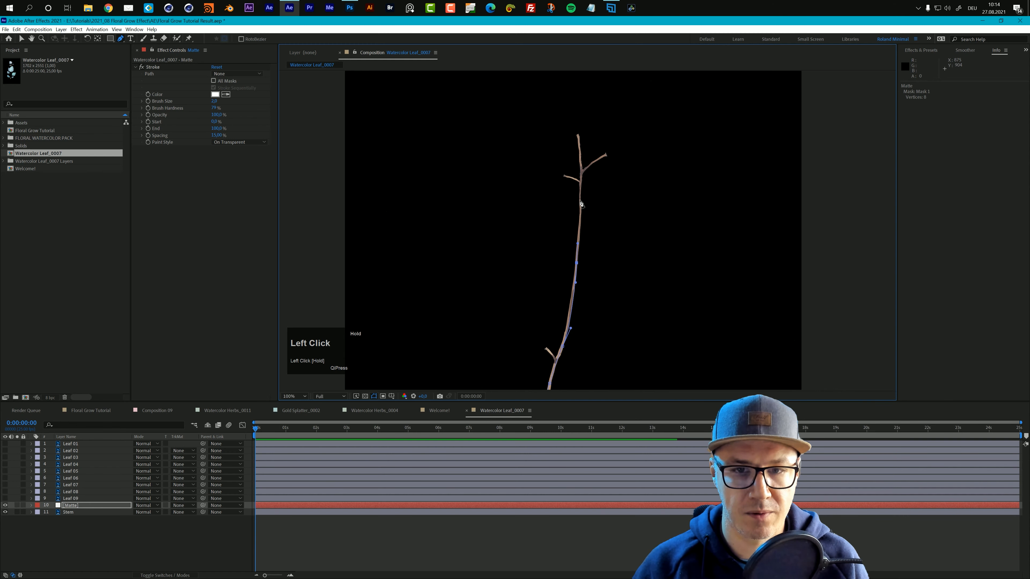
{"action": "left_click_drag", "start_coordinate": [581, 186], "coordinate": [581, 180]}
{"action": "left_click_drag", "start_coordinate": [581, 179], "coordinate": [575, 128]}
Draw separate mask paths on the Matte layer along the two lowest side branches, each from the main stem outwards
{"action": "left_click_drag", "start_coordinate": [621, 292], "coordinate": [632, 219]}
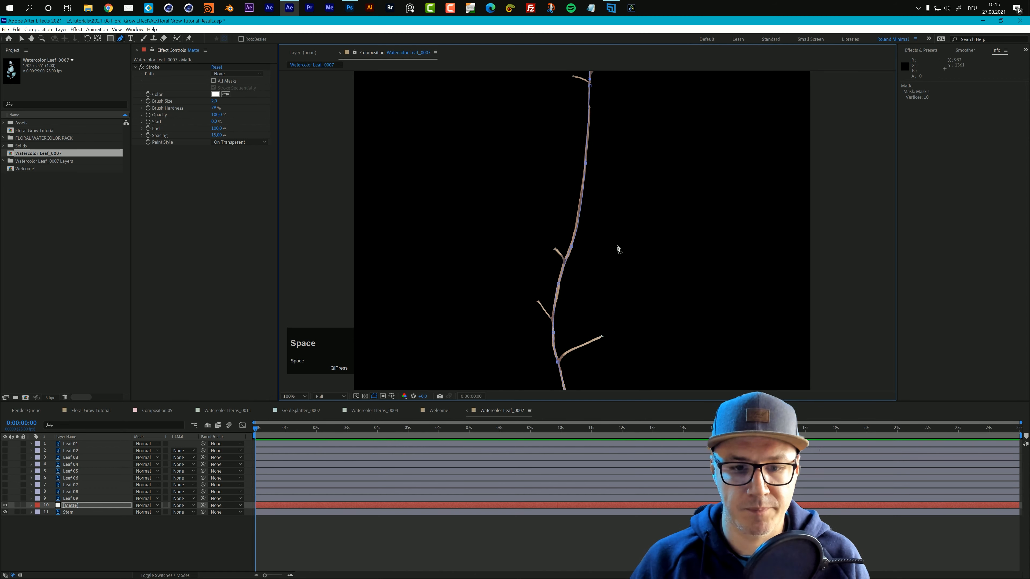
{"action": "left_click_drag", "start_coordinate": [616, 310], "coordinate": [612, 196]}
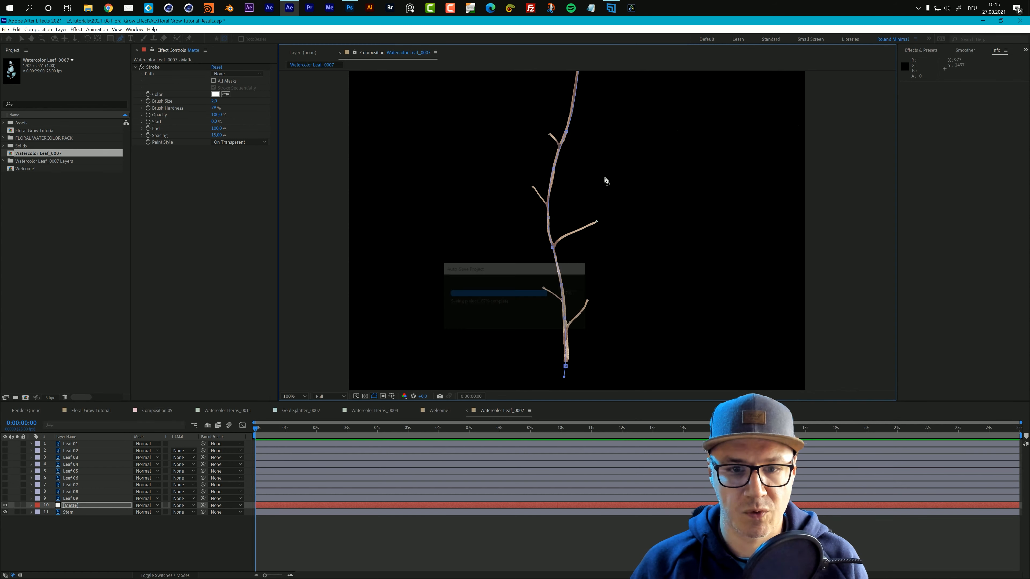
{"action": "mouse_move", "coordinate": [604, 163]}
{"action": "left_mouse_down"}
{"action": "mouse_move", "coordinate": [592, 331]}
{"action": "mouse_move", "coordinate": [594, 179]}
{"action": "left_mouse_up"}
{"action": "key", "text": "space"}
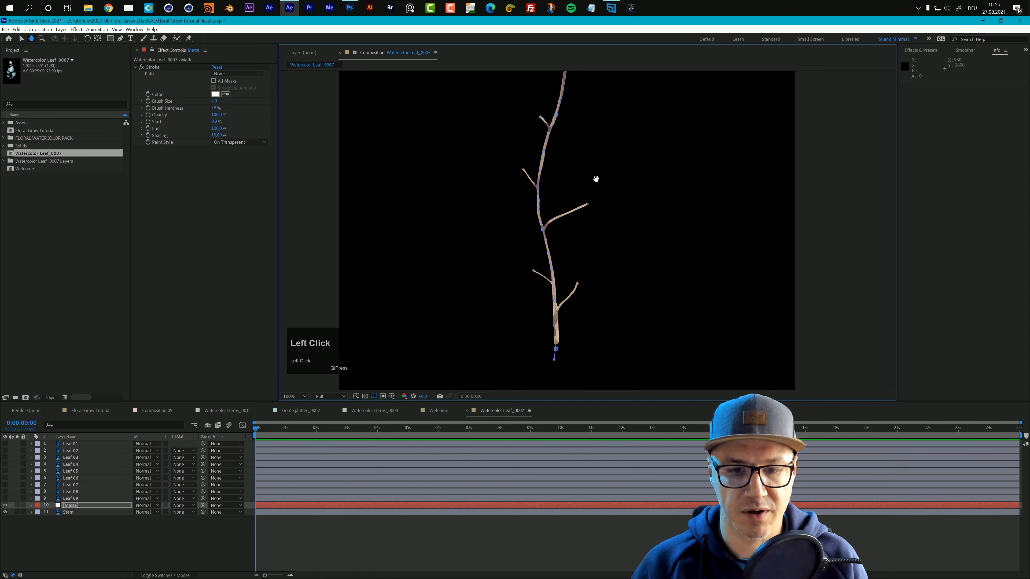
{"action": "scroll", "coordinate": [565, 319], "scroll_direction": "up", "scroll_amount": 1}
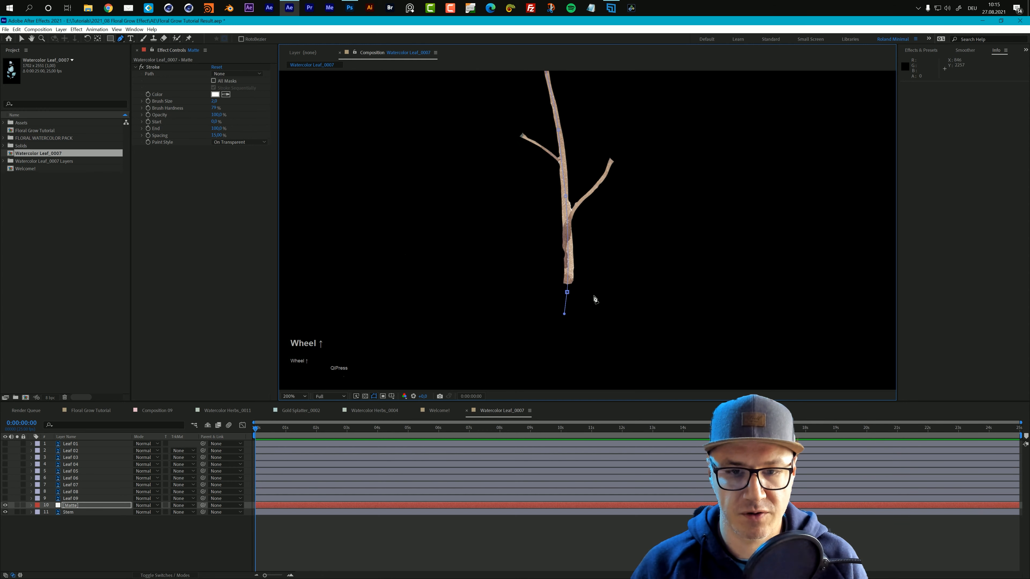
{"action": "left_click", "coordinate": [572, 219]}
{"action": "key", "text": "ctrl+z"}
{"action": "left_click", "coordinate": [425, 505]}
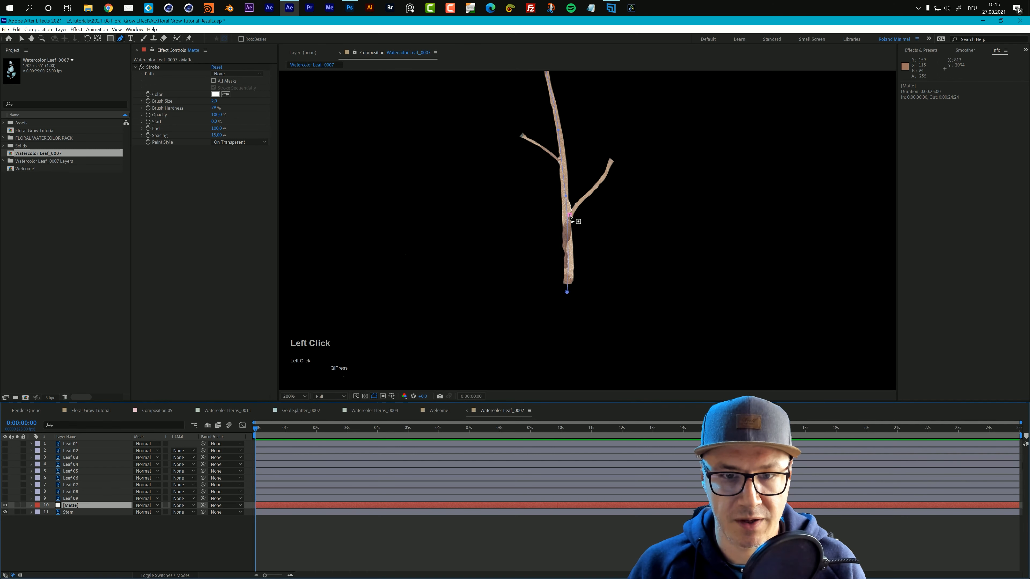
{"action": "left_click_drag", "start_coordinate": [570, 216], "coordinate": [612, 159]}
{"action": "left_click", "coordinate": [464, 506]}
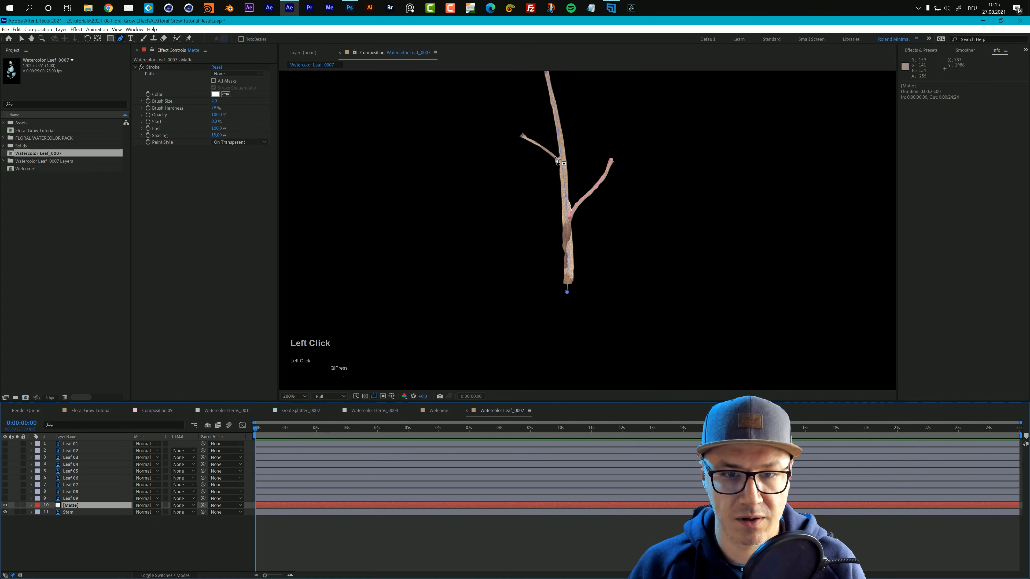
{"action": "left_click_drag", "start_coordinate": [559, 160], "coordinate": [538, 146]}
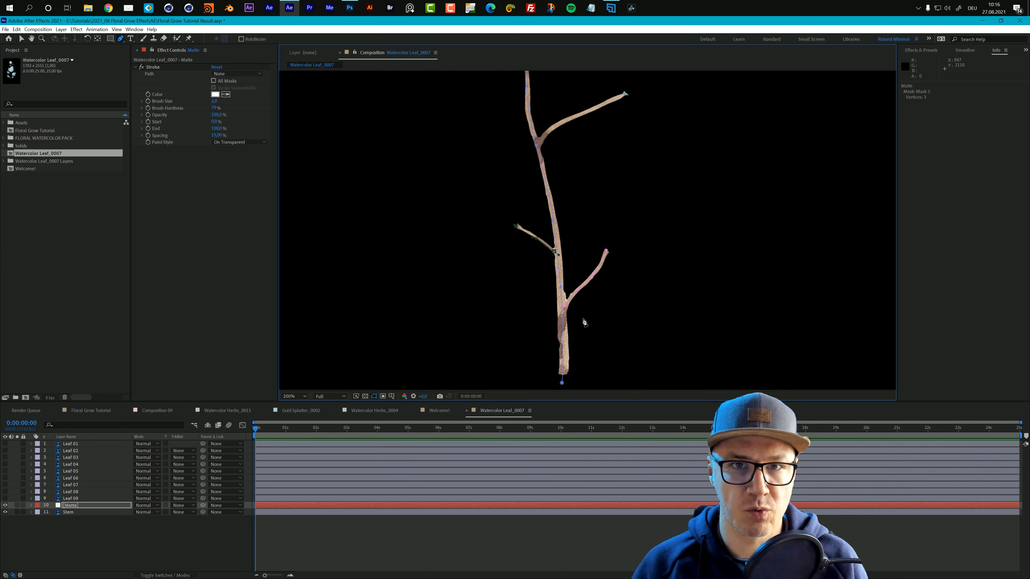
Trace each remaining side branch with its own mask path on the Matte layer, working up to the stem's top
{"action": "left_click_drag", "start_coordinate": [570, 225], "coordinate": [572, 350]}
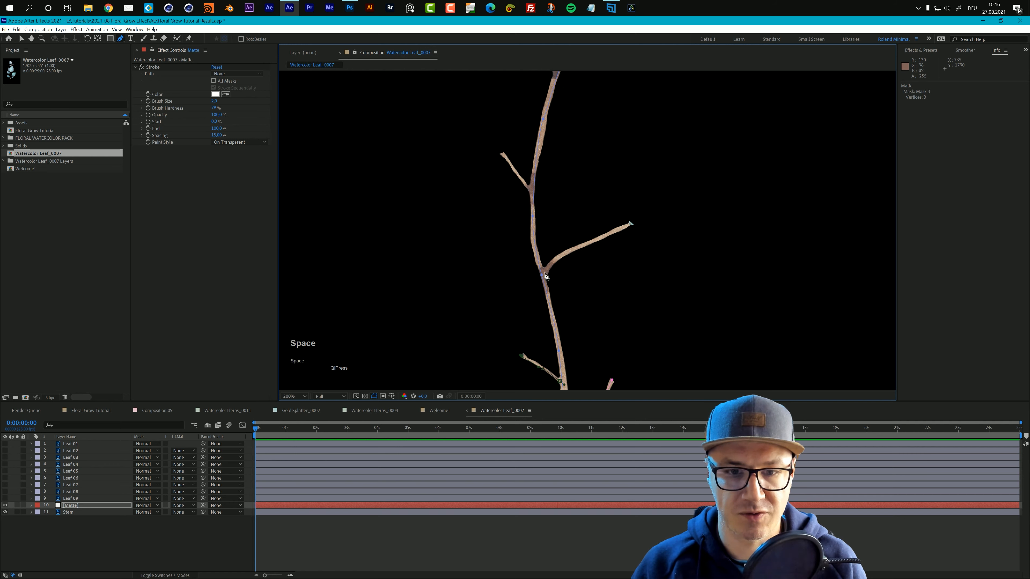
{"action": "left_click", "coordinate": [522, 354]}
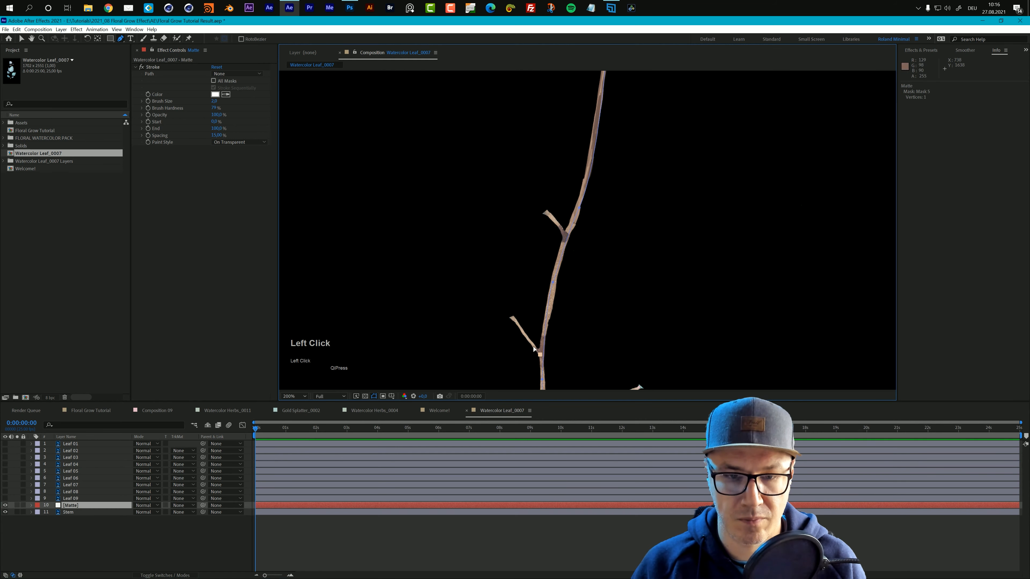
{"action": "left_click", "coordinate": [70, 505]}
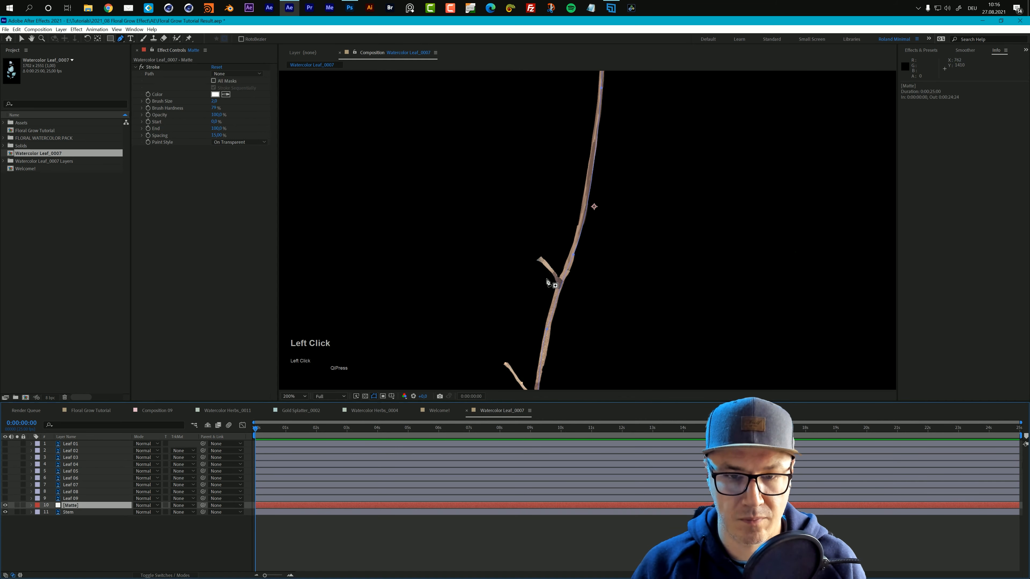
{"action": "left_click", "coordinate": [553, 281]}
{"action": "left_click", "coordinate": [70, 505]}
{"action": "left_click", "coordinate": [516, 229]}
{"action": "scroll", "coordinate": [596, 189], "scroll_direction": "down", "scroll_amount": 1}
{"action": "scroll", "coordinate": [596, 190], "scroll_direction": "down", "scroll_amount": 1}
{"action": "left_click", "coordinate": [70, 505]}
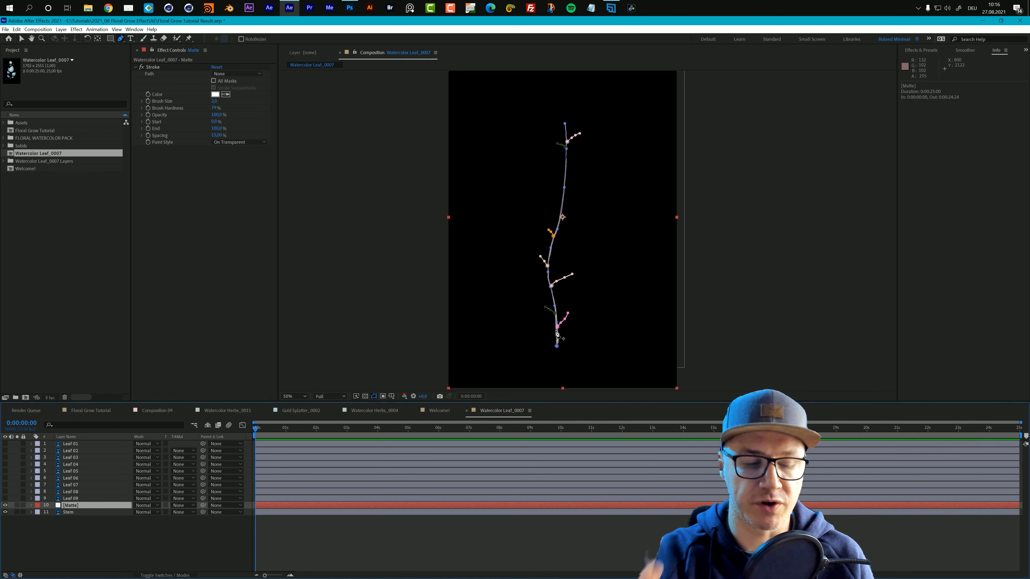
Make the Matte layer's Stroke effect use all masks and set its brush size to about 10
{"action": "left_click", "coordinate": [81, 506]}
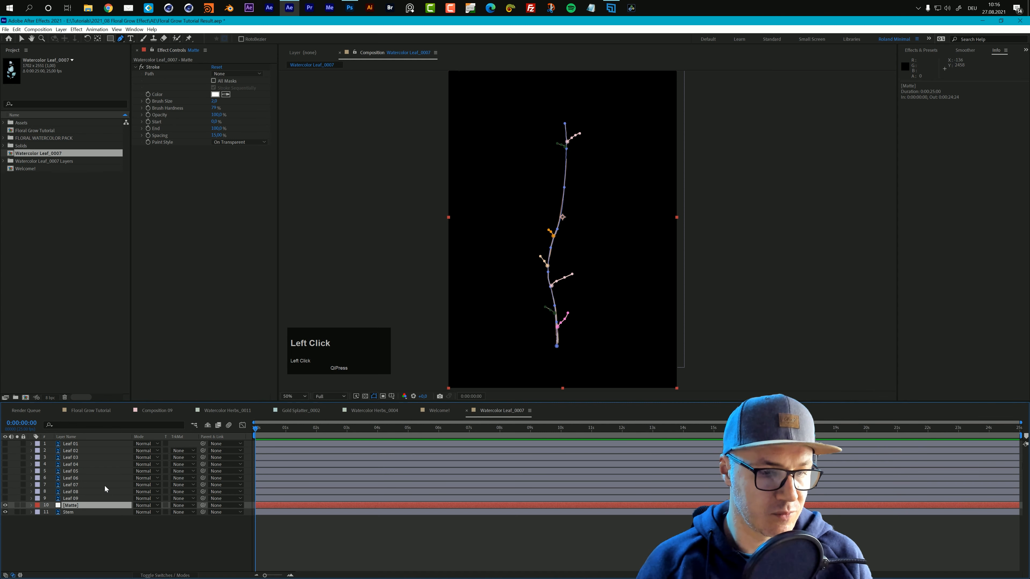
{"action": "left_click", "coordinate": [213, 80]}
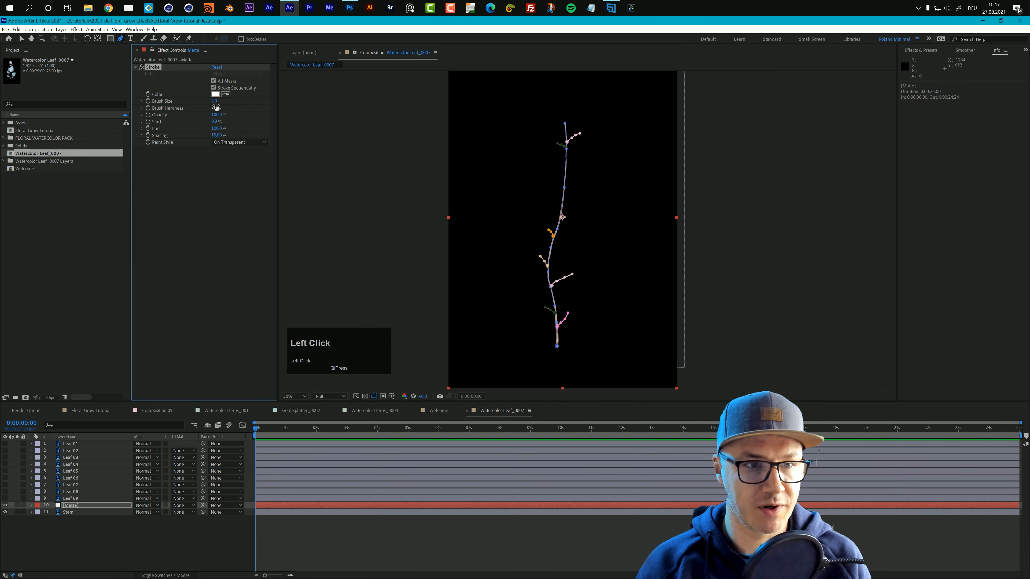
{"action": "left_click_drag", "start_coordinate": [215, 102], "coordinate": [248, 102]}
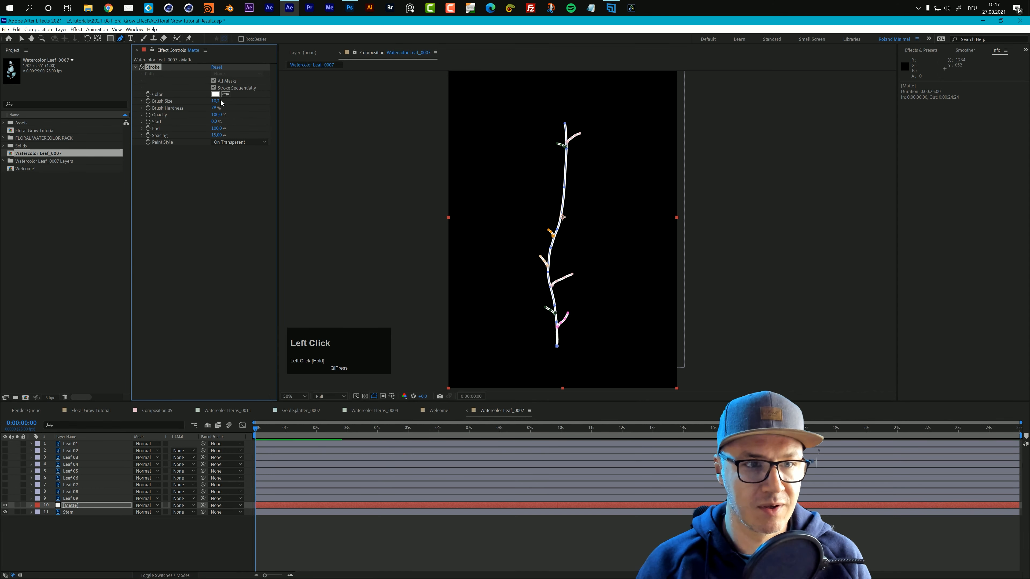
Set the Stroke effect's colour to bright red, F80404
{"action": "left_click", "coordinate": [216, 95]}
{"action": "left_click", "coordinate": [224, 159]}
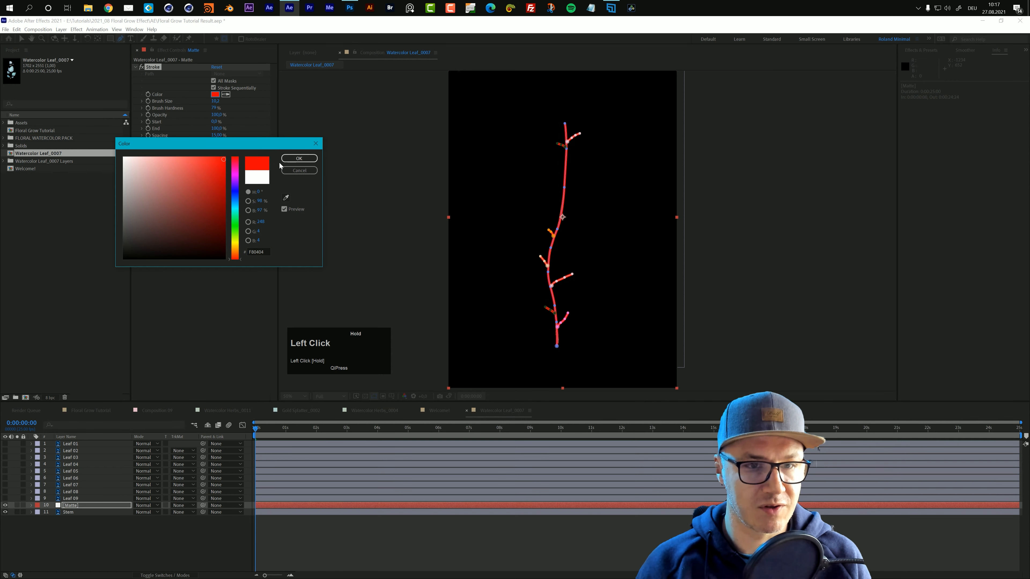
{"action": "left_click", "coordinate": [299, 160]}
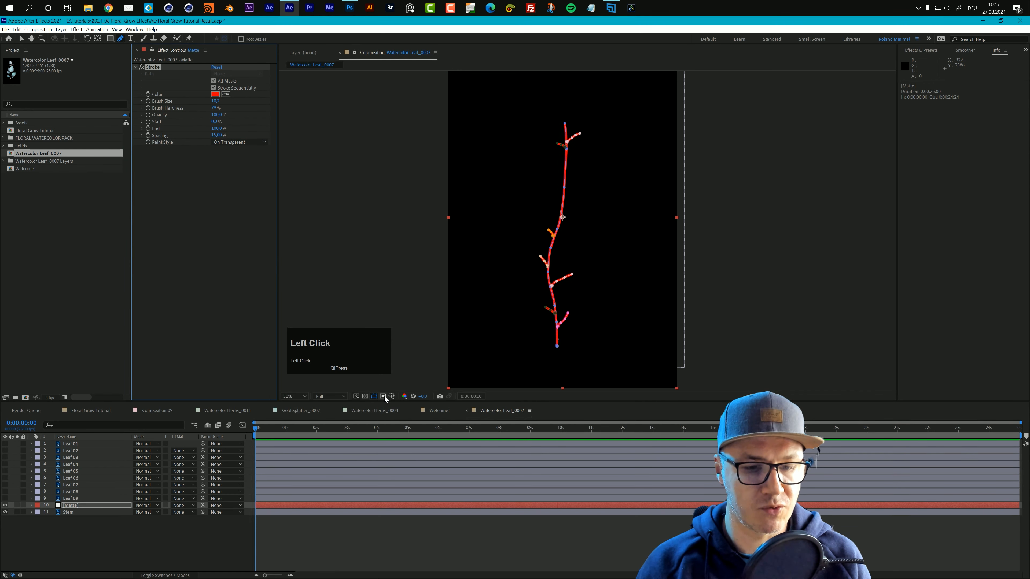
Hide the mask outlines in the viewer and increase the stroke's brush size to about 14 so it fully covers the stem
{"action": "left_click", "coordinate": [374, 396]}
{"action": "scroll", "coordinate": [569, 256], "scroll_direction": "up", "scroll_amount": 1}
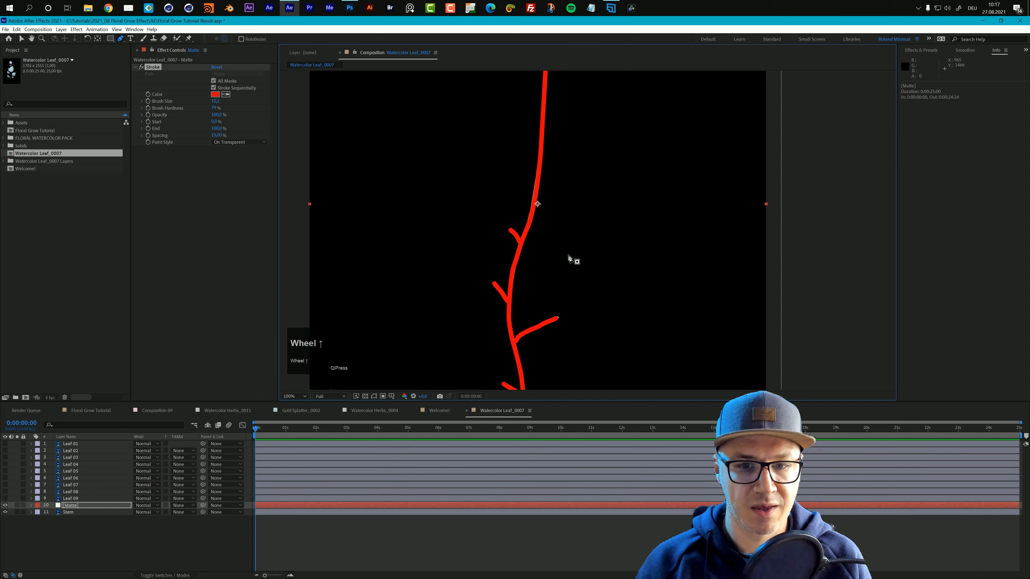
{"action": "left_click_drag", "start_coordinate": [574, 261], "coordinate": [601, 176]}
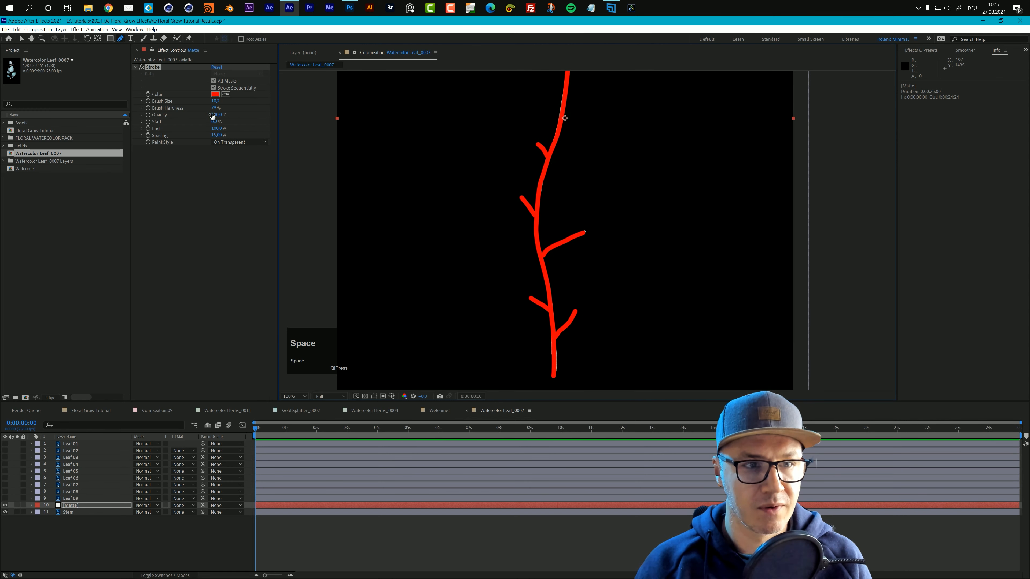
{"action": "left_click_drag", "start_coordinate": [214, 101], "coordinate": [228, 100]}
Set the Stem layer's track matte to Alpha Matte using the Matte layer
{"action": "left_click", "coordinate": [87, 512]}
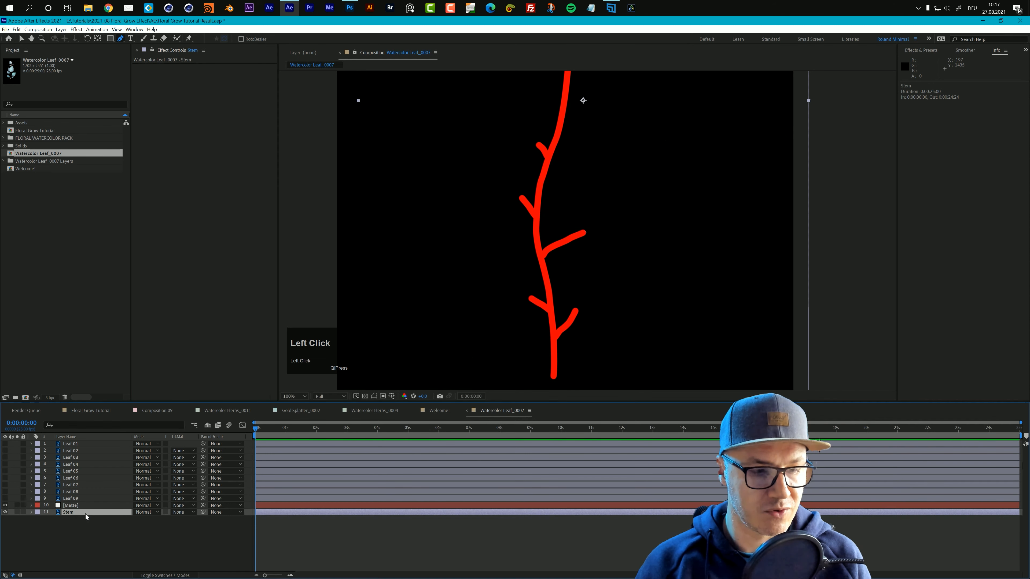
{"action": "left_click", "coordinate": [180, 513]}
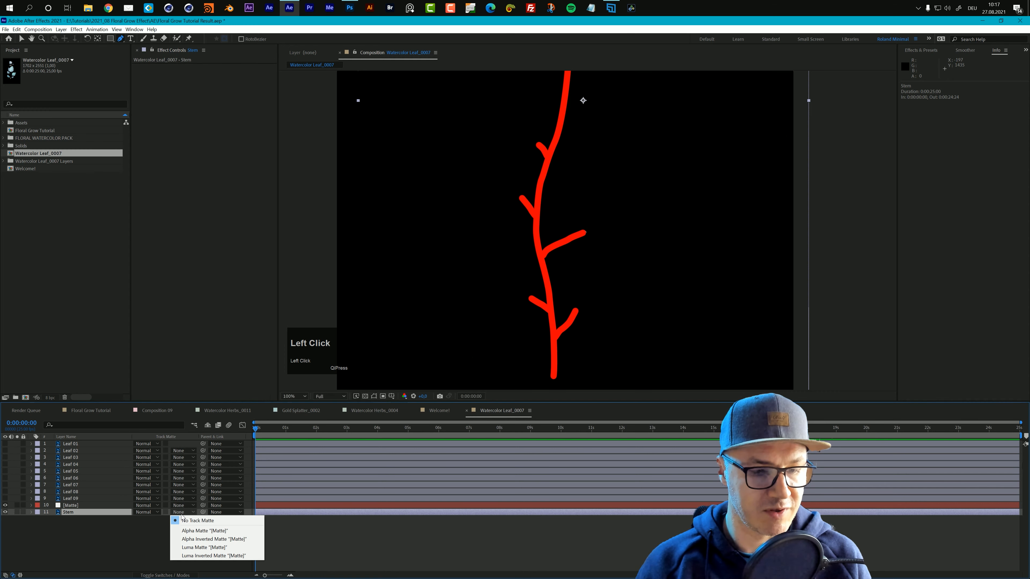
{"action": "left_click", "coordinate": [195, 533]}
Reduce the End value of the Matte layer's Stroke effect to 7% so only the stem's base is revealed
{"action": "left_click", "coordinate": [80, 506]}
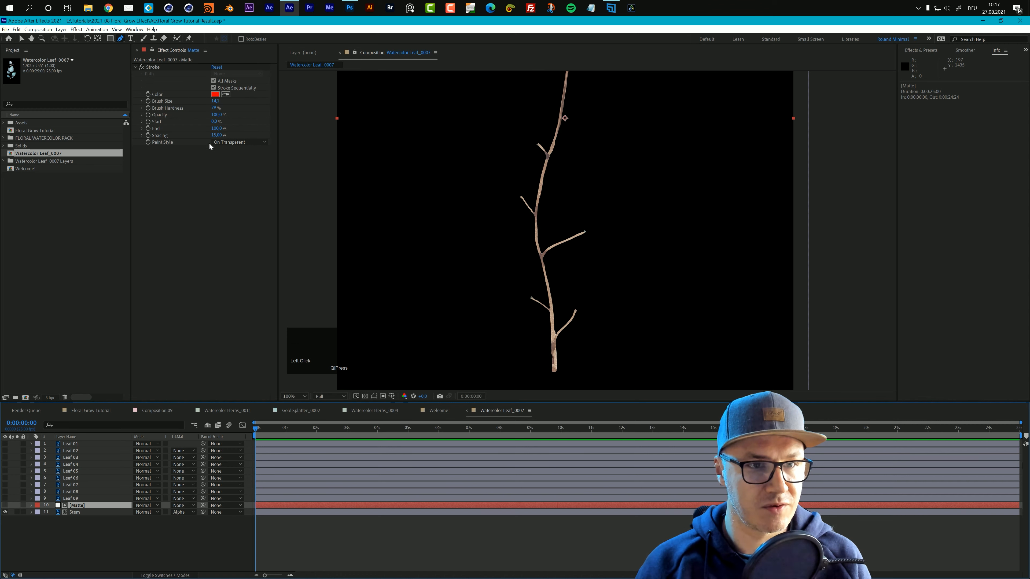
{"action": "left_click_drag", "start_coordinate": [222, 130], "coordinate": [184, 136]}
{"action": "scroll", "coordinate": [580, 177], "scroll_direction": "down", "scroll_amount": 4}
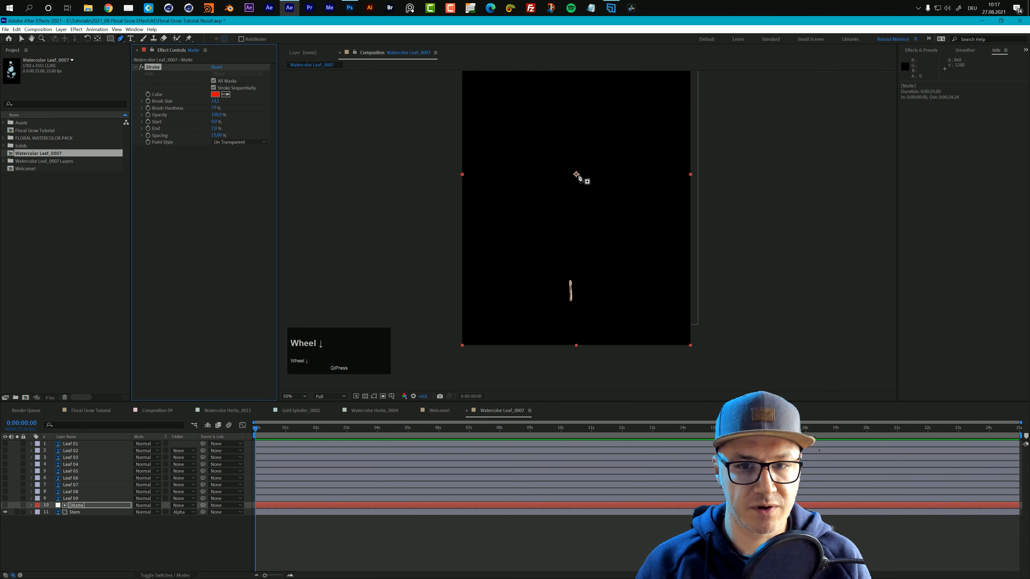
{"action": "left_click", "coordinate": [579, 167]}
{"action": "key", "text": "space"}
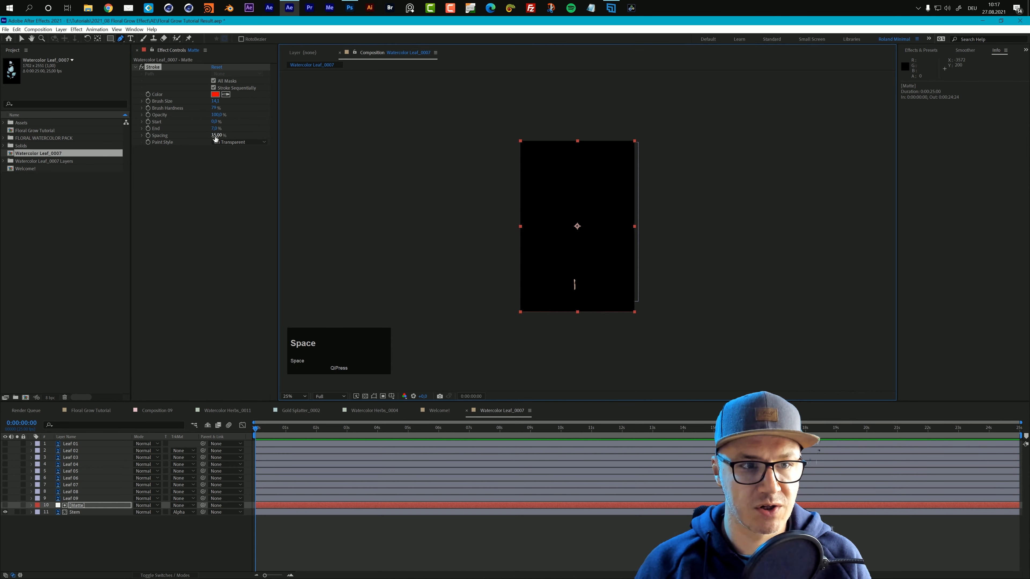
{"action": "left_click_drag", "start_coordinate": [215, 135], "coordinate": [205, 137]}
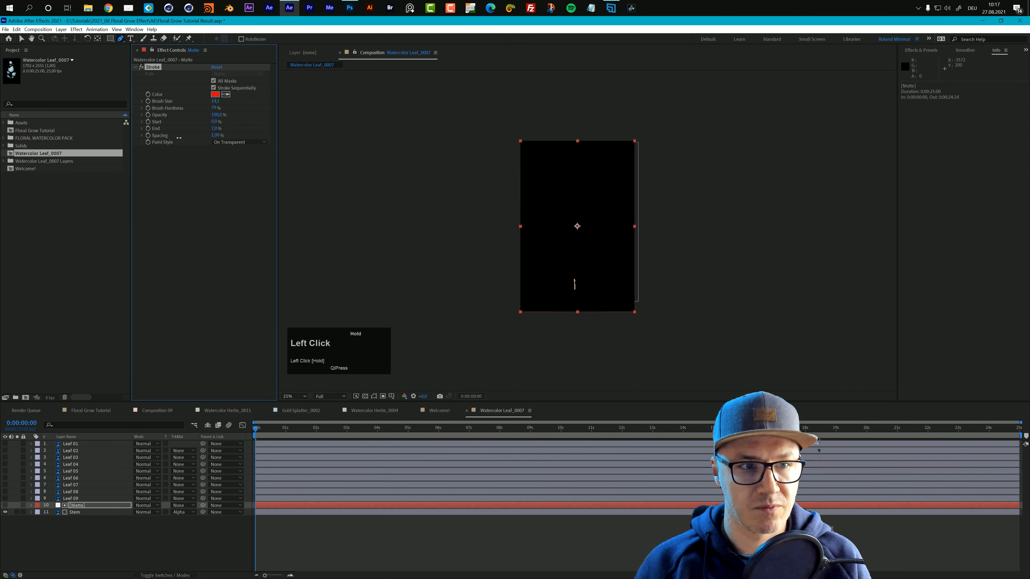
{"action": "key", "text": "ctrl+z"}
{"action": "key", "text": "Tab"}
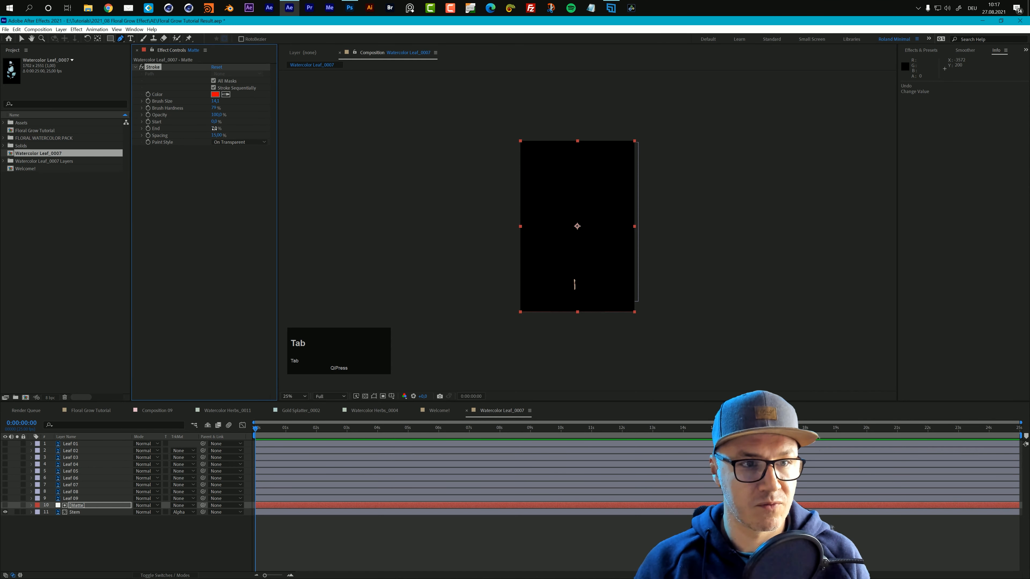
Keyframe the Matte layer's Stroke End value at 100% at 0:00:01:12
{"action": "left_click_drag", "start_coordinate": [214, 128], "coordinate": [207, 128]}
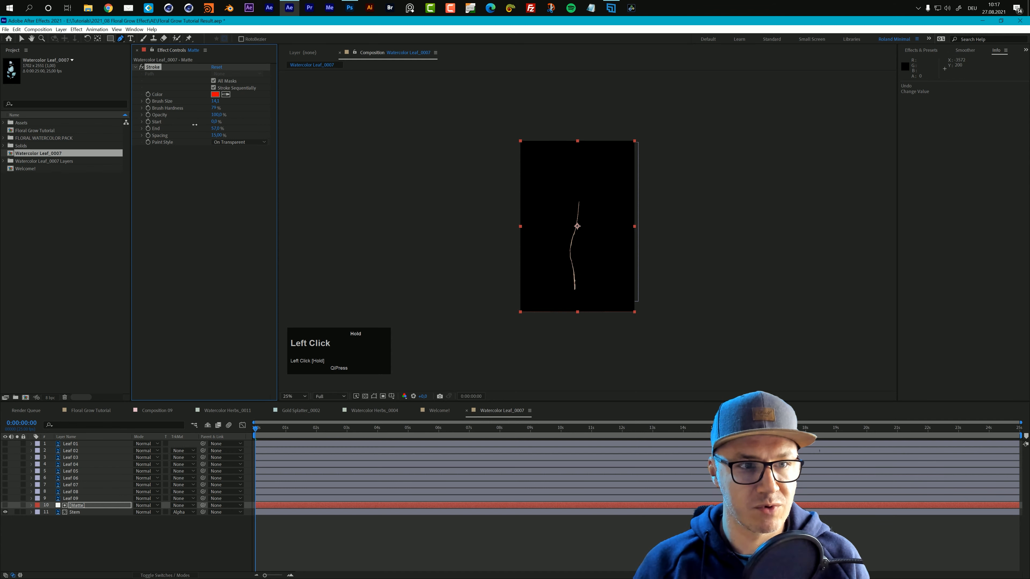
{"action": "left_click_drag", "start_coordinate": [201, 125], "coordinate": [171, 125]}
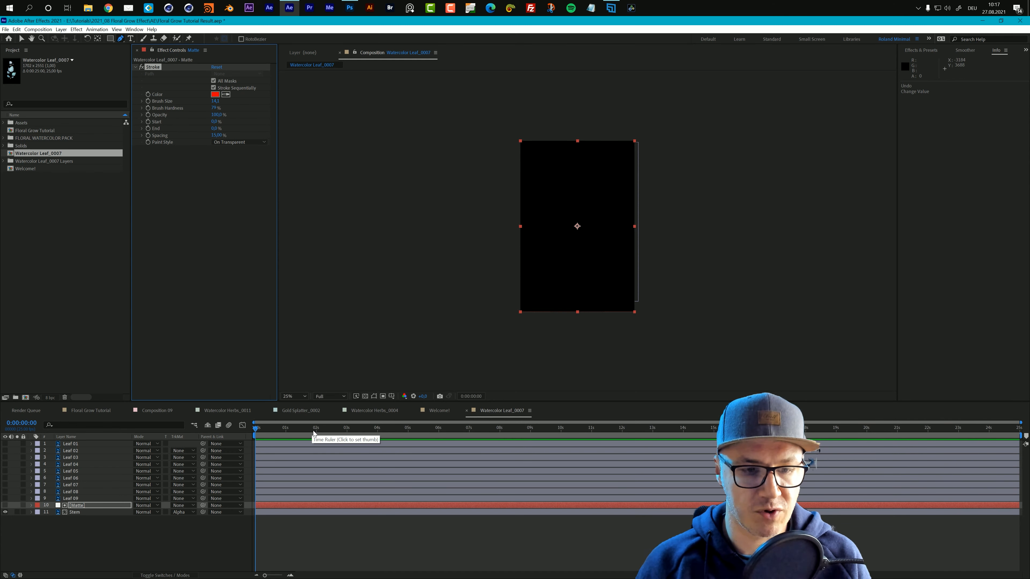
{"action": "left_click", "coordinate": [301, 430]}
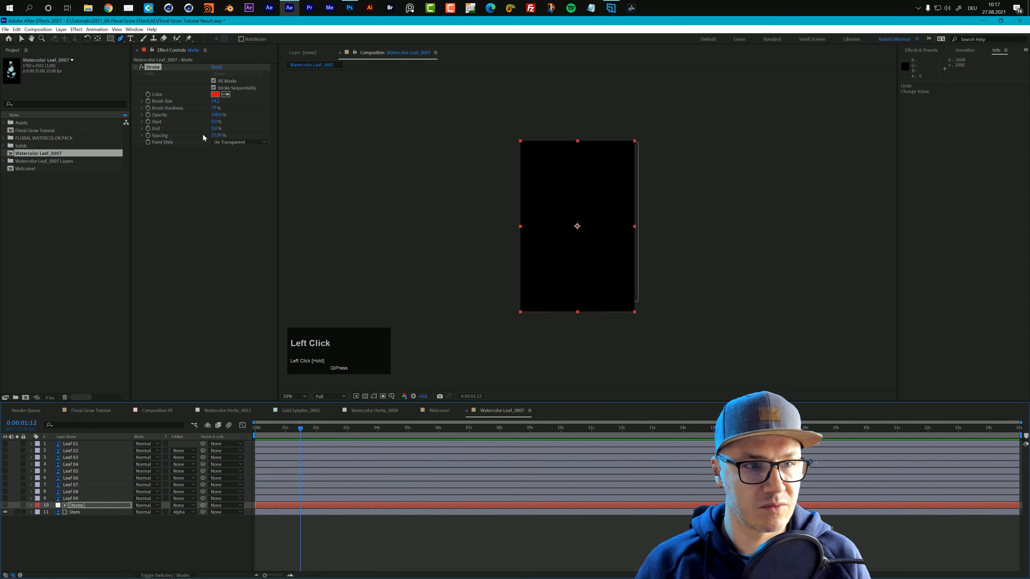
{"action": "mouse_move", "coordinate": [220, 130]}
{"action": "left_mouse_down"}
{"action": "mouse_move", "coordinate": [340, 131]}
{"action": "mouse_move", "coordinate": [153, 132]}
{"action": "left_mouse_up"}
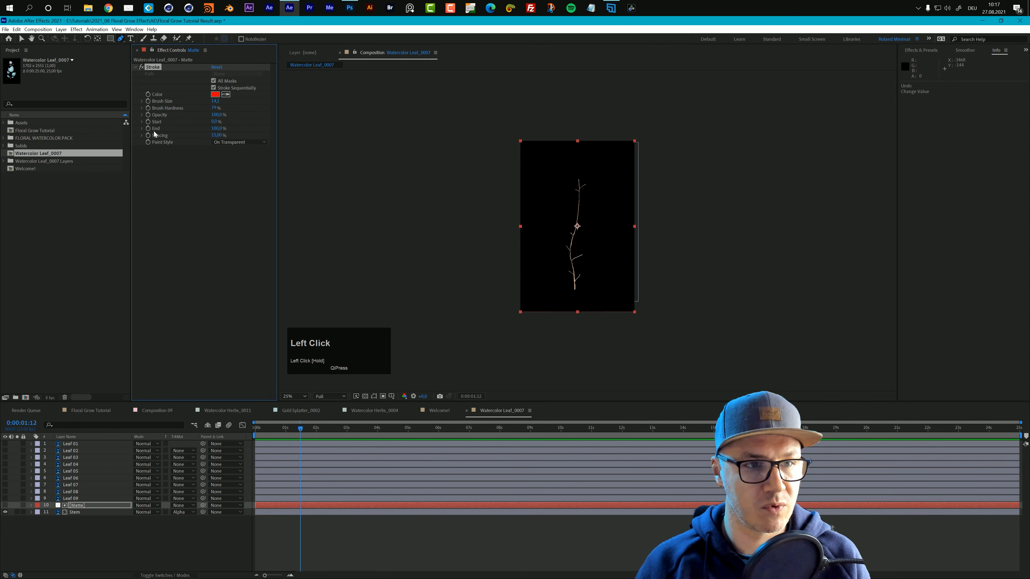
Add a 0% keyframe for the Stroke effect's End value at 0:00:00:00
{"action": "left_click_drag", "start_coordinate": [302, 430], "coordinate": [230, 429]}
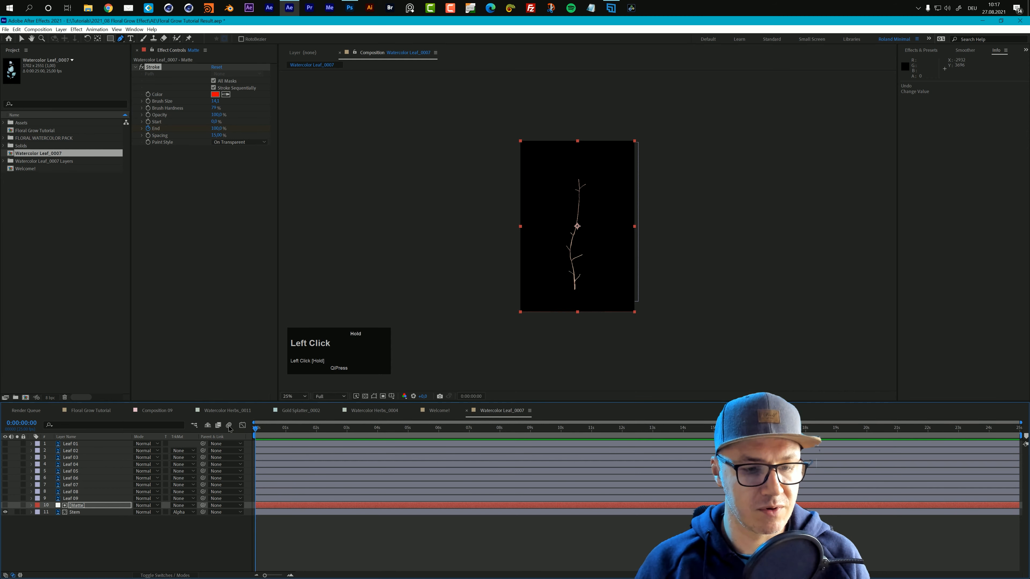
{"action": "left_click", "coordinate": [218, 128]}
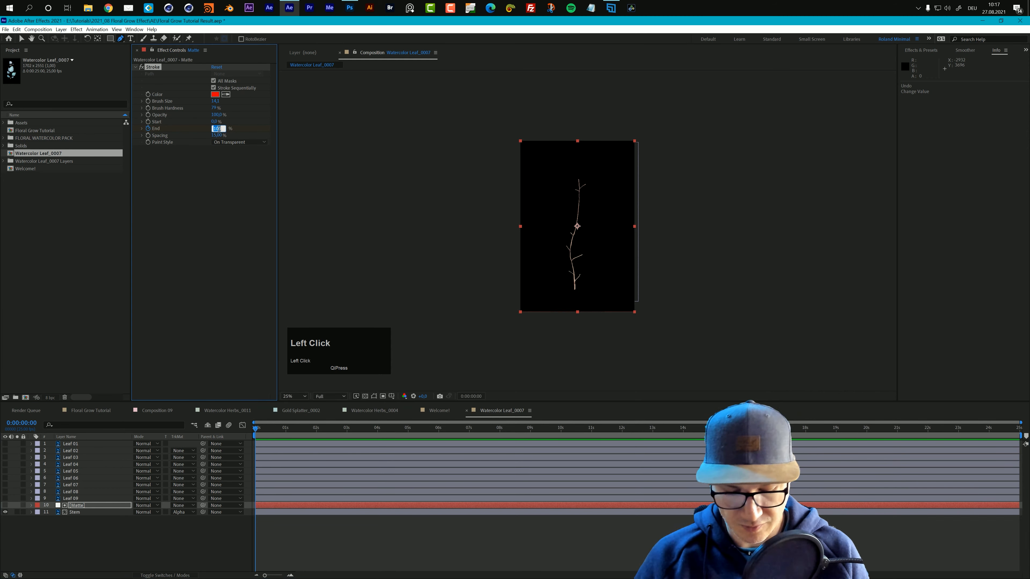
{"action": "type", "text": "0"}
{"action": "key", "text": "Return"}
Reveal the Matte layer's keyframes and apply Easy Ease In to the final End keyframe
{"action": "key", "text": "u"}
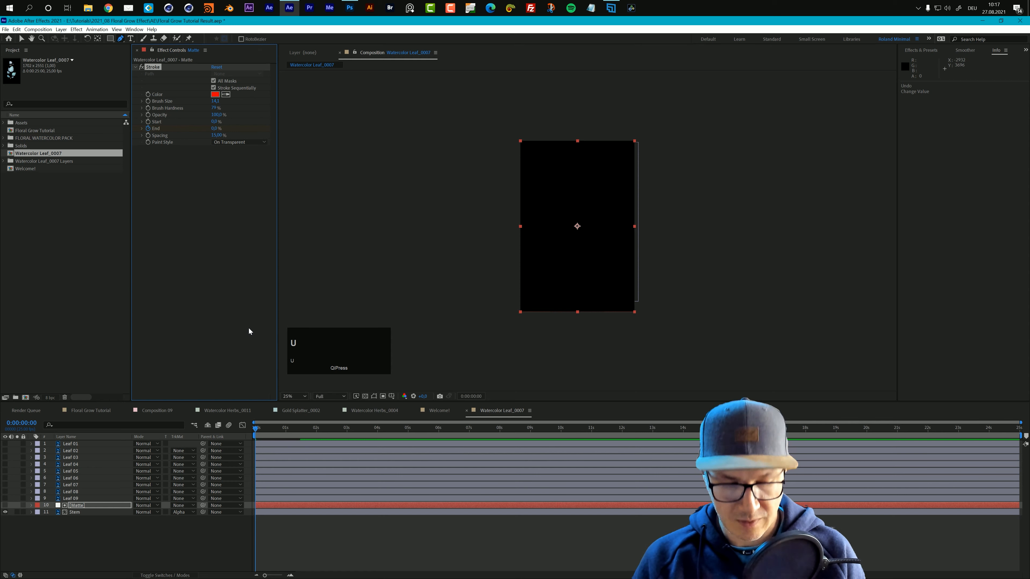
{"action": "left_click", "coordinate": [300, 519]}
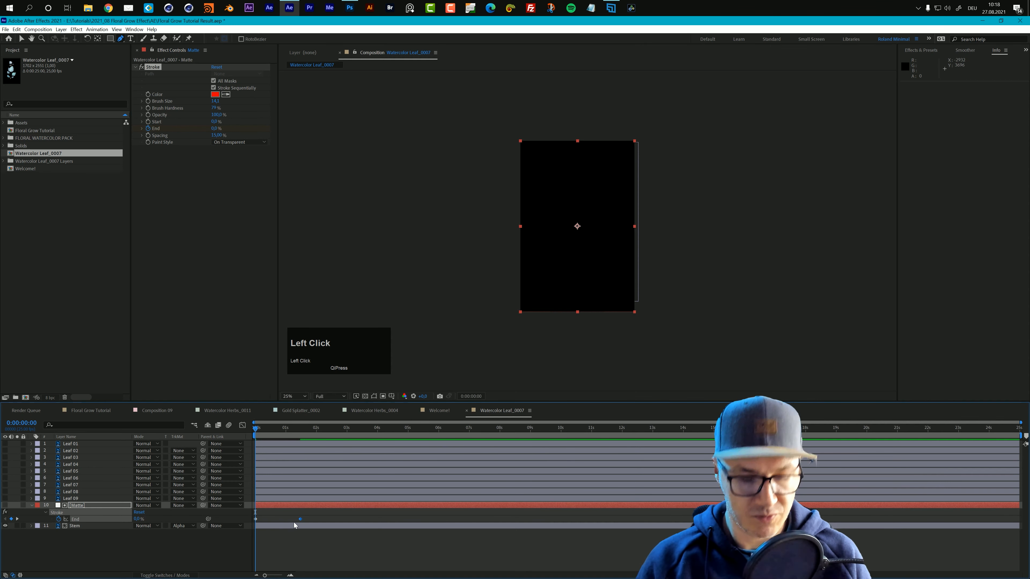
{"action": "key", "text": "shift"}
{"action": "key", "text": "shift+F9"}
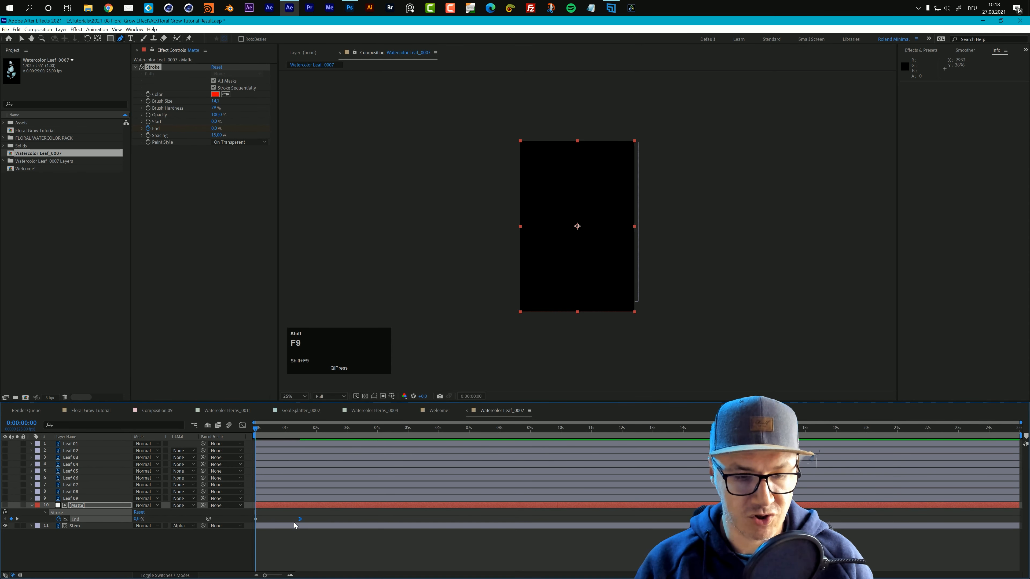
Play the stem's growth animation twice from the first frame to check its easing
{"action": "key", "text": "space"}
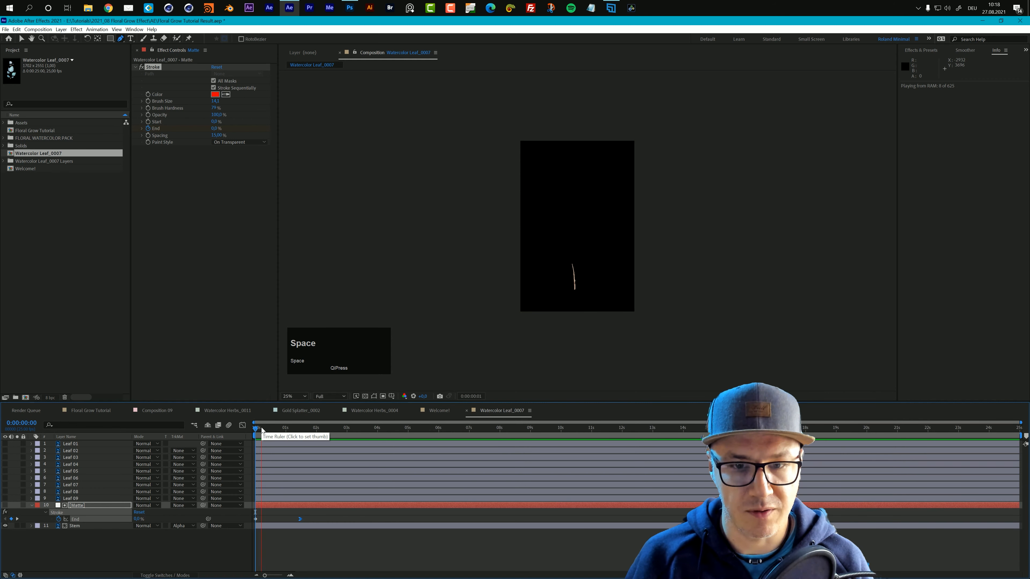
{"action": "key", "text": "space"}
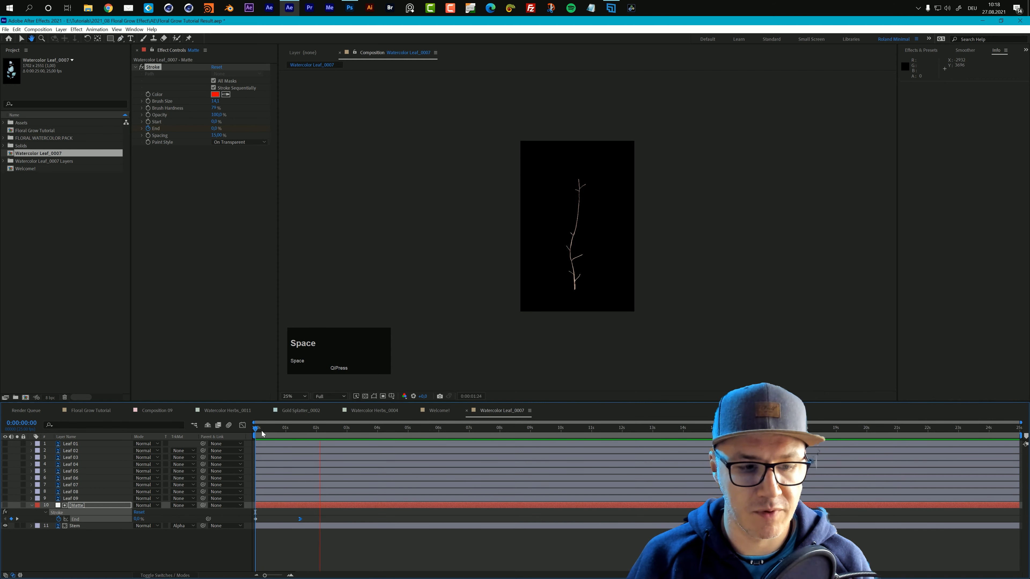
{"action": "left_click", "coordinate": [256, 431]}
{"action": "key", "text": "space"}
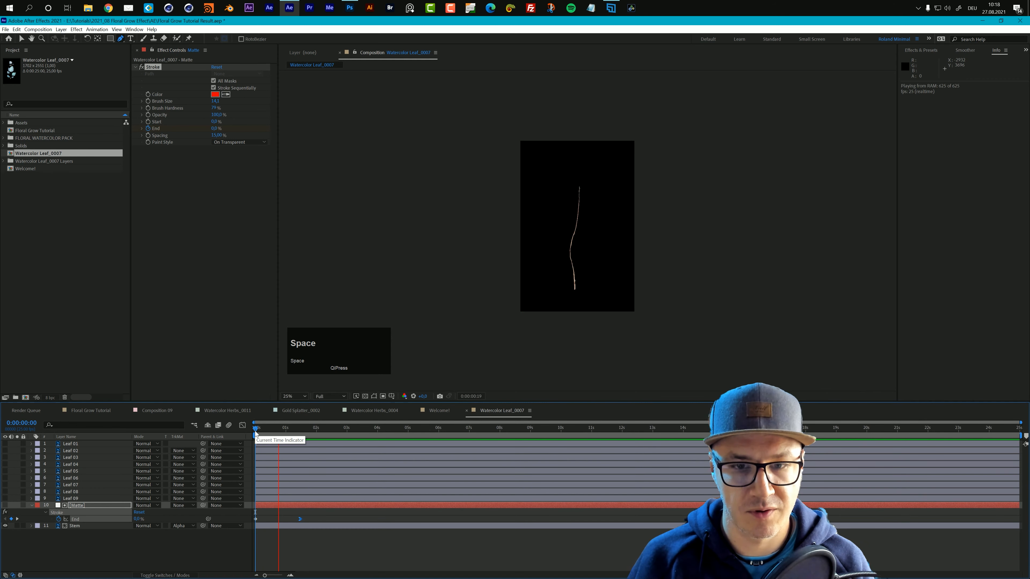
{"action": "key", "text": "space"}
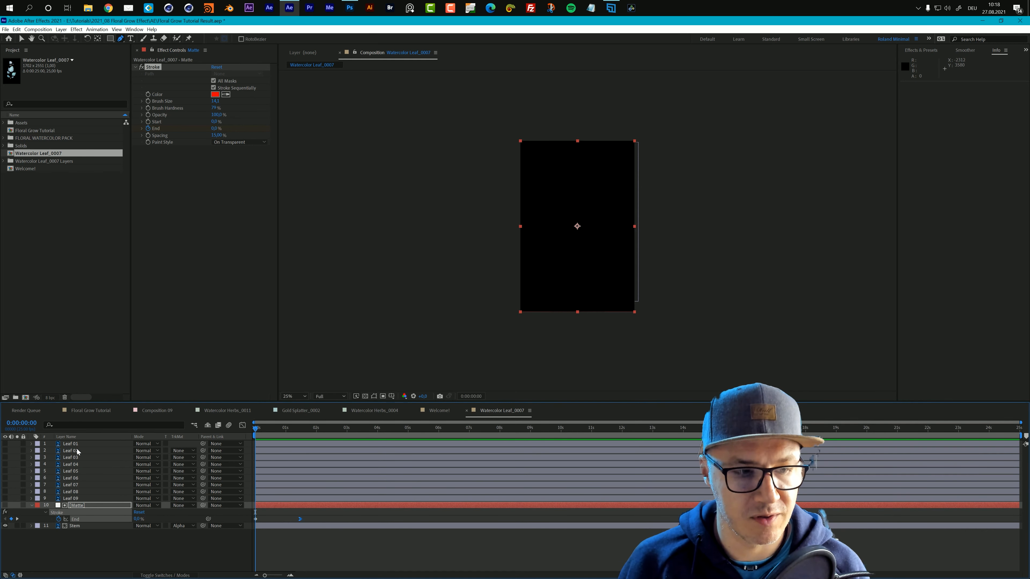
Turn on visibility for all leaf layers from Leaf 01 through Leaf 09
{"action": "left_click", "coordinate": [5, 443]}
{"action": "left_click", "coordinate": [5, 499], "text": "shift"}
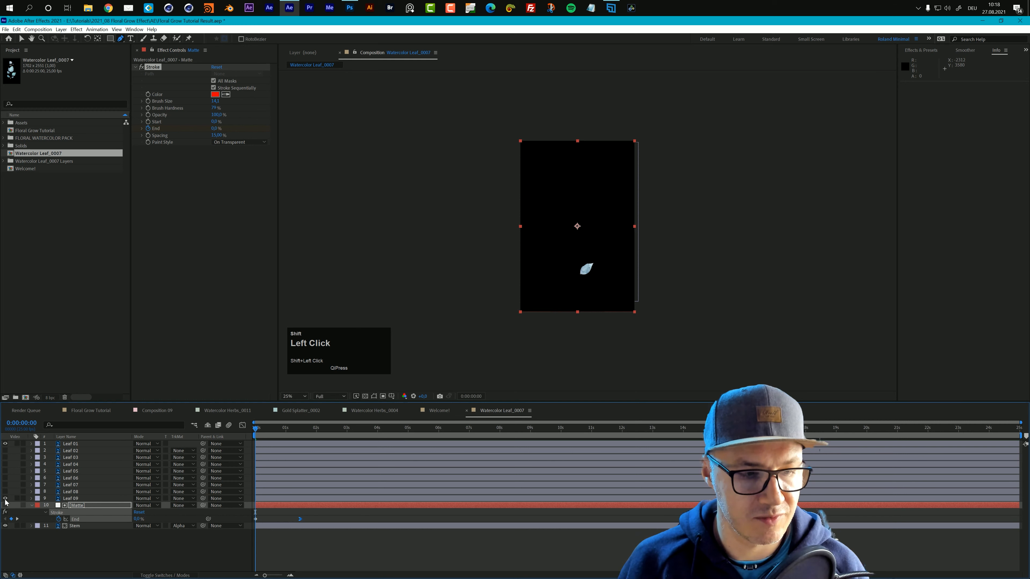
{"action": "left_click", "coordinate": [70, 498]}
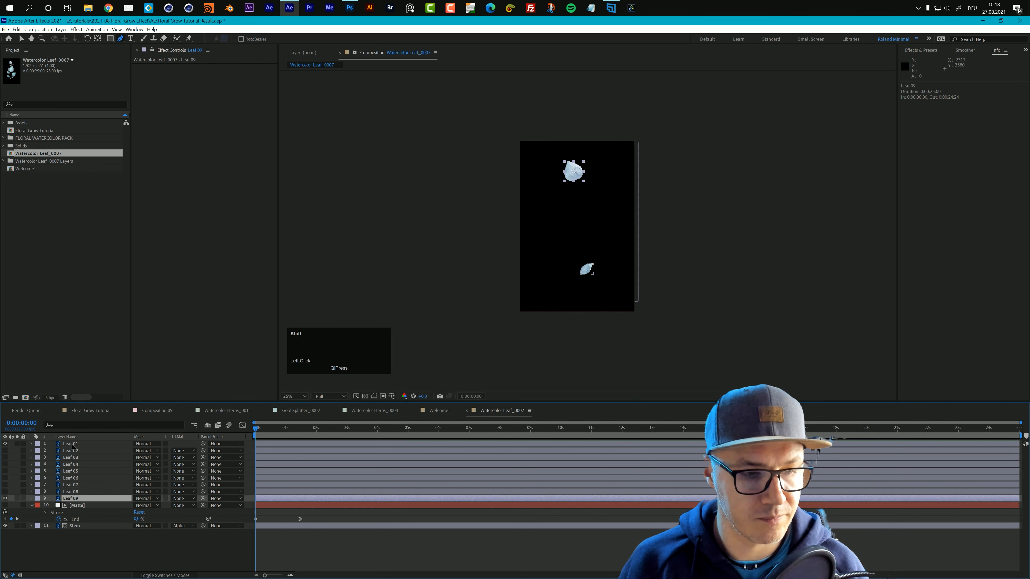
{"action": "left_click", "coordinate": [62, 444], "text": "shift"}
{"action": "left_click", "coordinate": [5, 444]}
{"action": "left_click", "coordinate": [5, 444]}
{"action": "scroll", "coordinate": [587, 211], "scroll_direction": "up", "scroll_amount": 2}
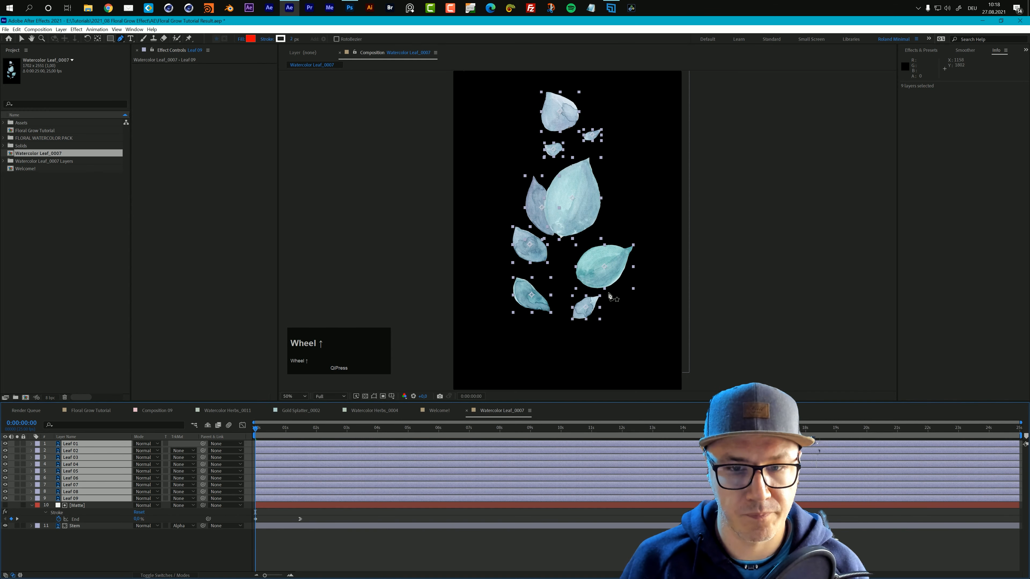
Preview the stem growing together with the leaves and inspect the complete plant
{"action": "left_click", "coordinate": [13, 527]}
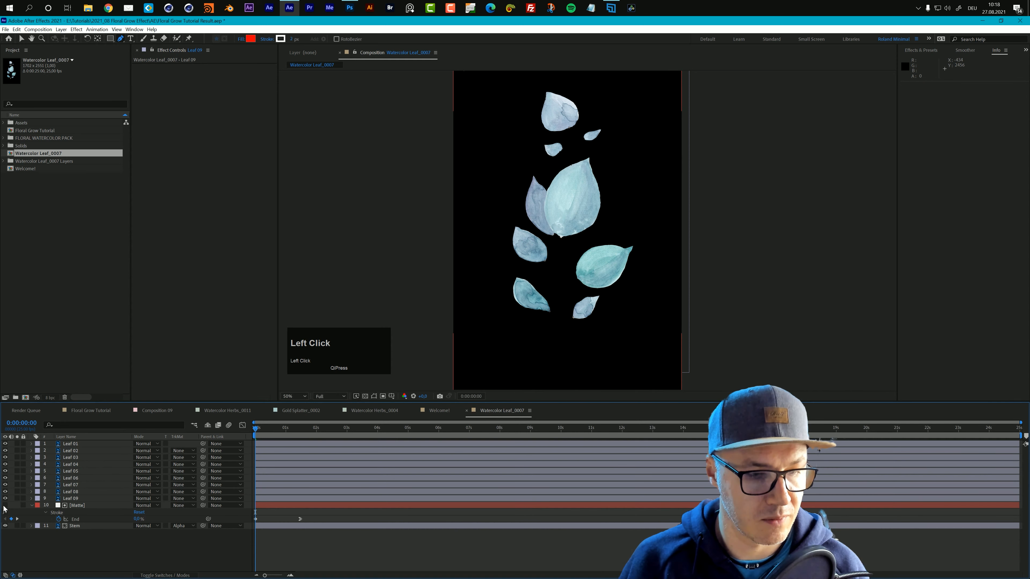
{"action": "key", "text": "space"}
{"action": "scroll", "coordinate": [592, 251], "scroll_direction": "up", "scroll_amount": 2}
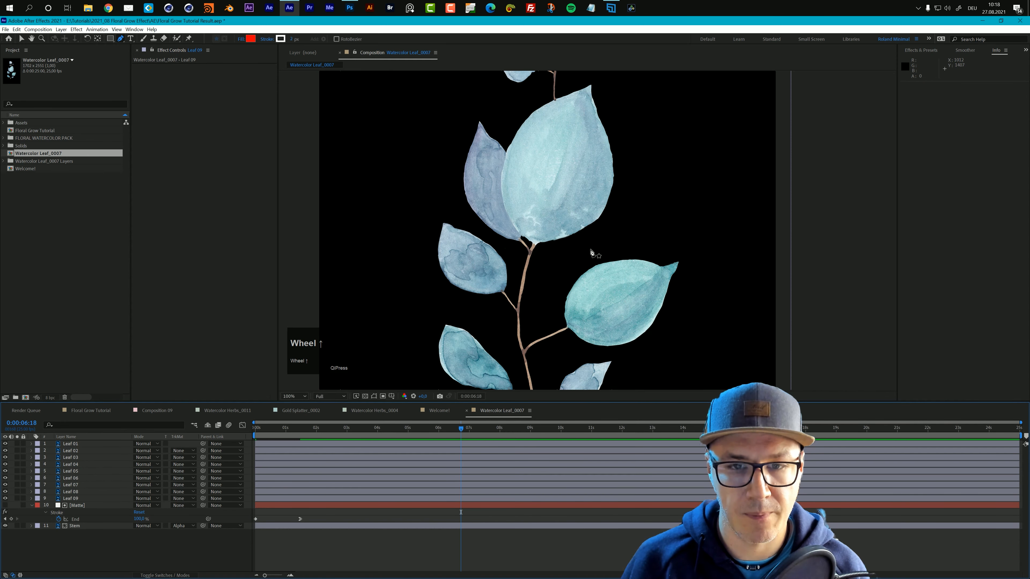
{"action": "scroll", "coordinate": [592, 254], "scroll_direction": "down", "scroll_amount": 2}
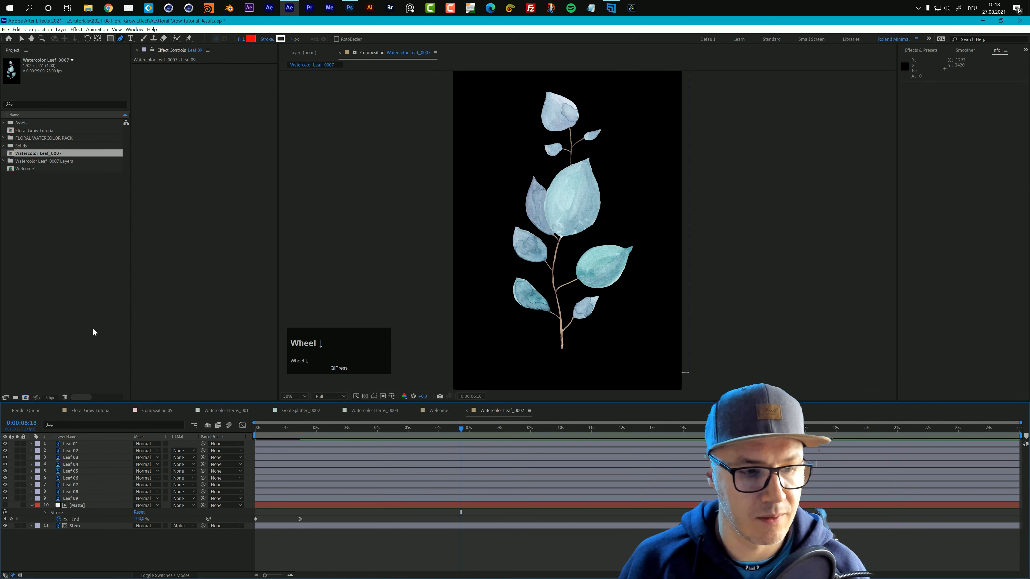
Show Leaf 01's Scale property, test scaling the leaf from its centre anchor point, and undo the scale change
{"action": "left_click", "coordinate": [21, 39]}
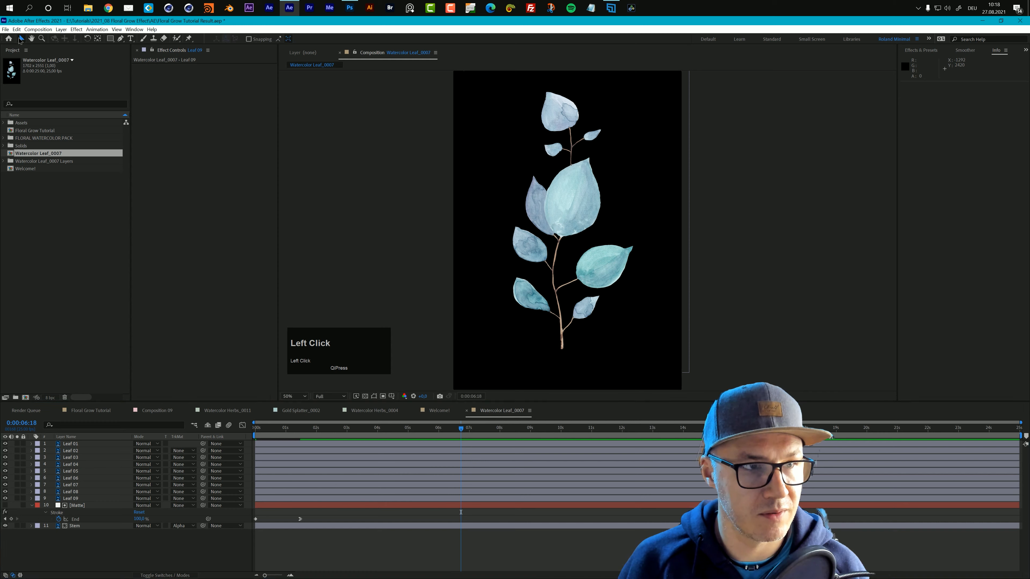
{"action": "left_click", "coordinate": [74, 446]}
{"action": "scroll", "coordinate": [621, 359], "scroll_direction": "up", "scroll_amount": 1}
{"action": "key", "text": "space"}
{"action": "left_click_drag", "start_coordinate": [606, 349], "coordinate": [601, 227]}
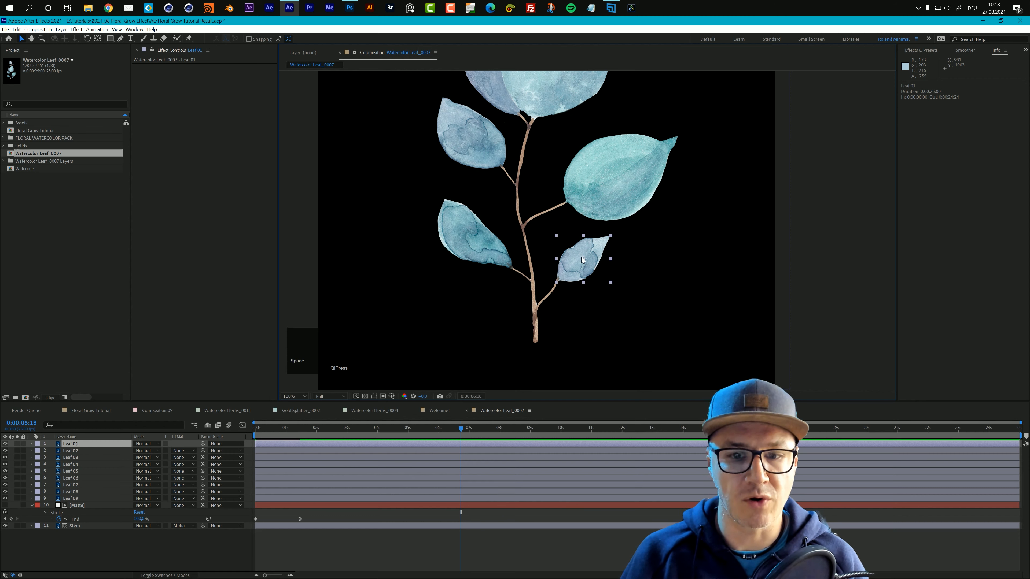
{"action": "key", "text": "s"}
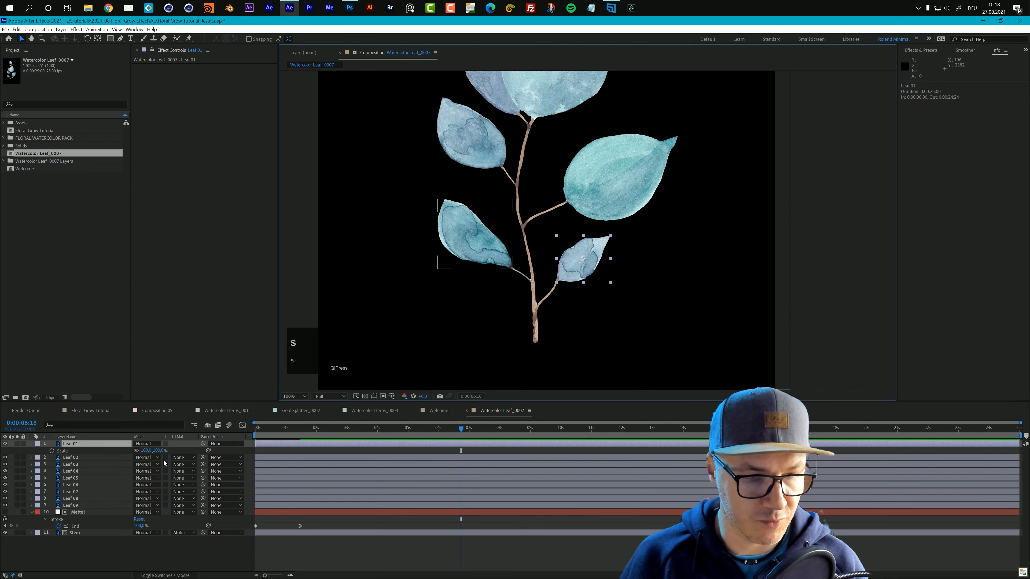
{"action": "left_click_drag", "start_coordinate": [156, 451], "coordinate": [140, 464]}
{"action": "key", "text": "ctrl+z"}
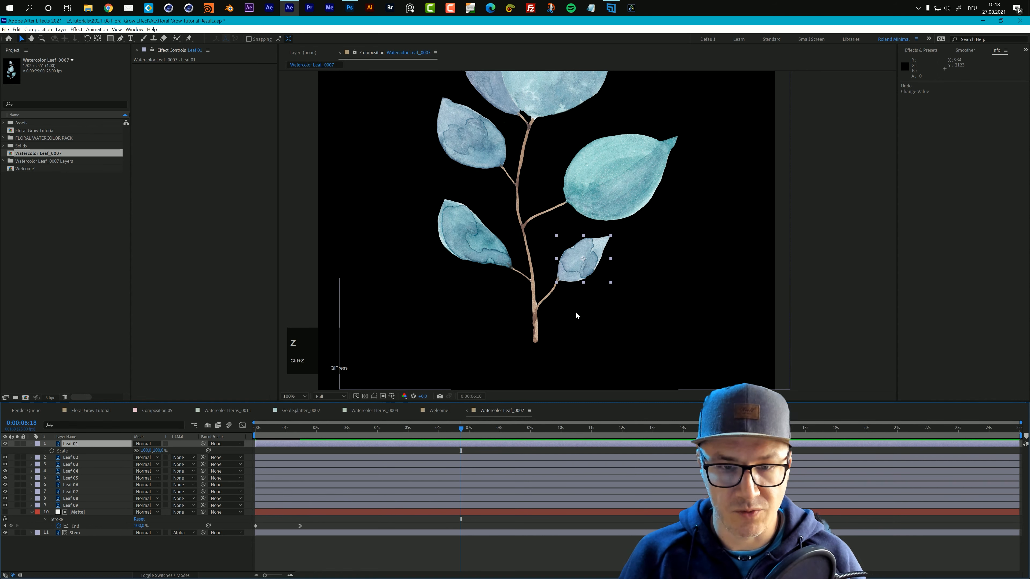
Move the anchor points of Leaf 01 and Leaf 02 to the leaf bases where they join their twigs
{"action": "scroll", "coordinate": [543, 307], "scroll_direction": "up", "scroll_amount": 1}
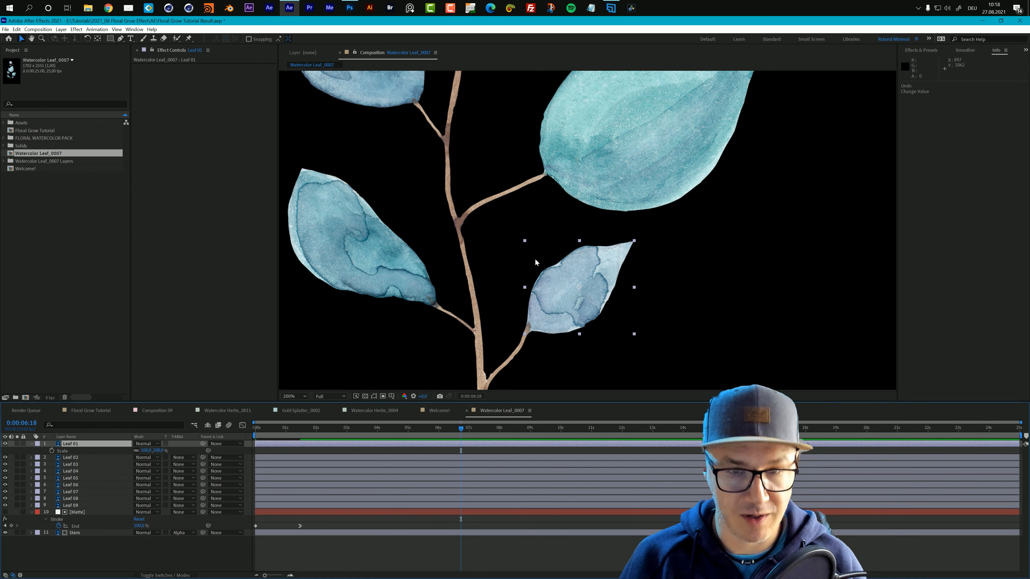
{"action": "key", "text": "y"}
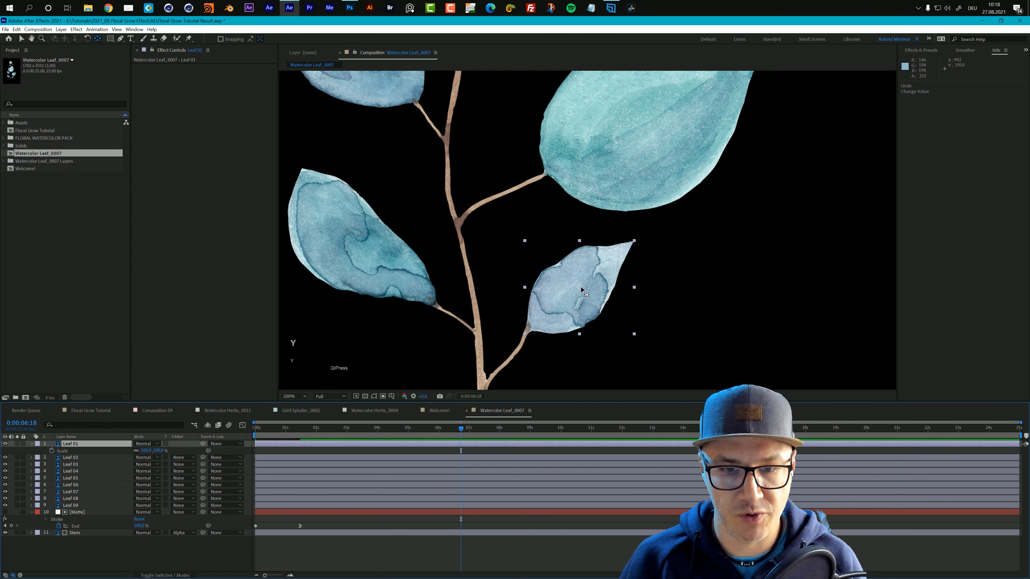
{"action": "left_click_drag", "start_coordinate": [580, 287], "coordinate": [527, 333]}
{"action": "left_click", "coordinate": [362, 239]}
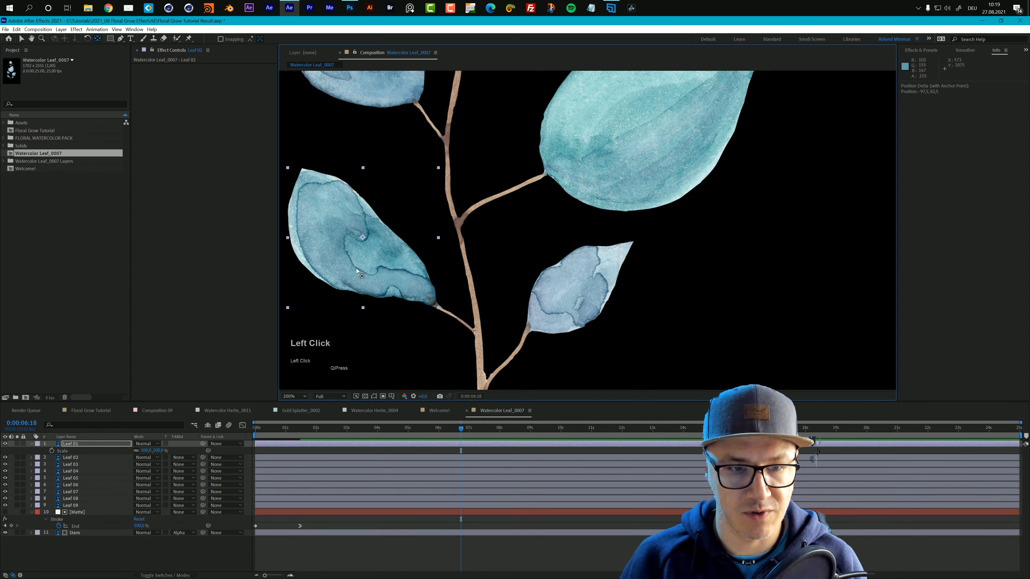
{"action": "left_click_drag", "start_coordinate": [406, 282], "coordinate": [437, 307]}
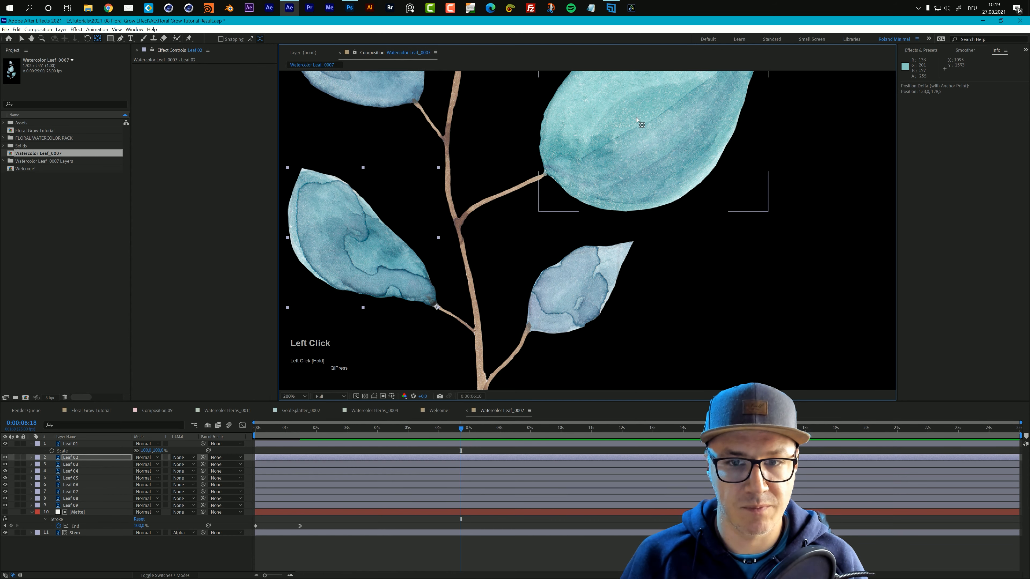
Move the anchor points of Leaf 03 and Leaf 04 to the points where each leaf meets its twig
{"action": "key", "text": "space"}
{"action": "left_click_drag", "start_coordinate": [644, 121], "coordinate": [593, 225]}
{"action": "left_click", "coordinate": [508, 262]}
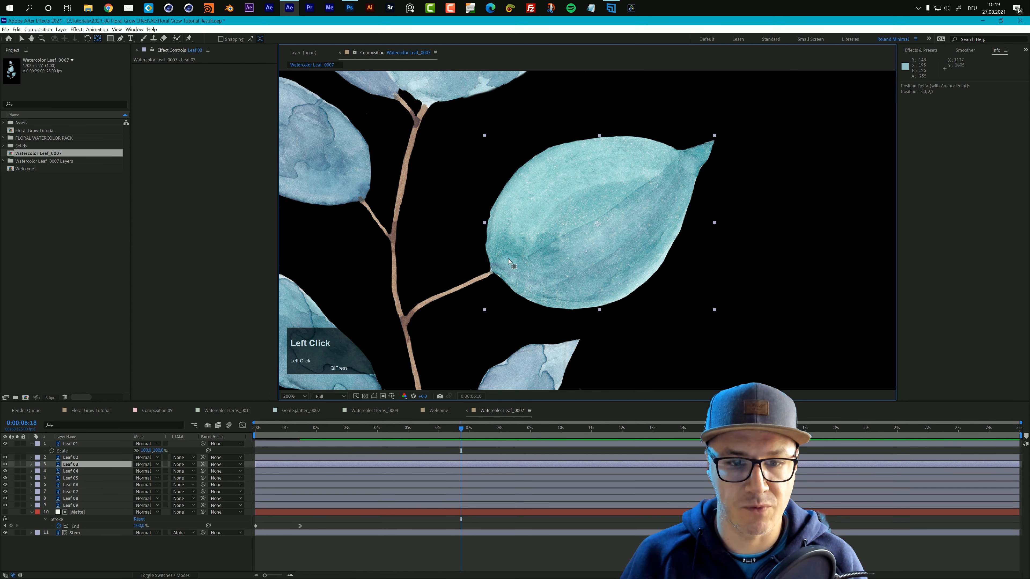
{"action": "left_click_drag", "start_coordinate": [509, 262], "coordinate": [490, 272]}
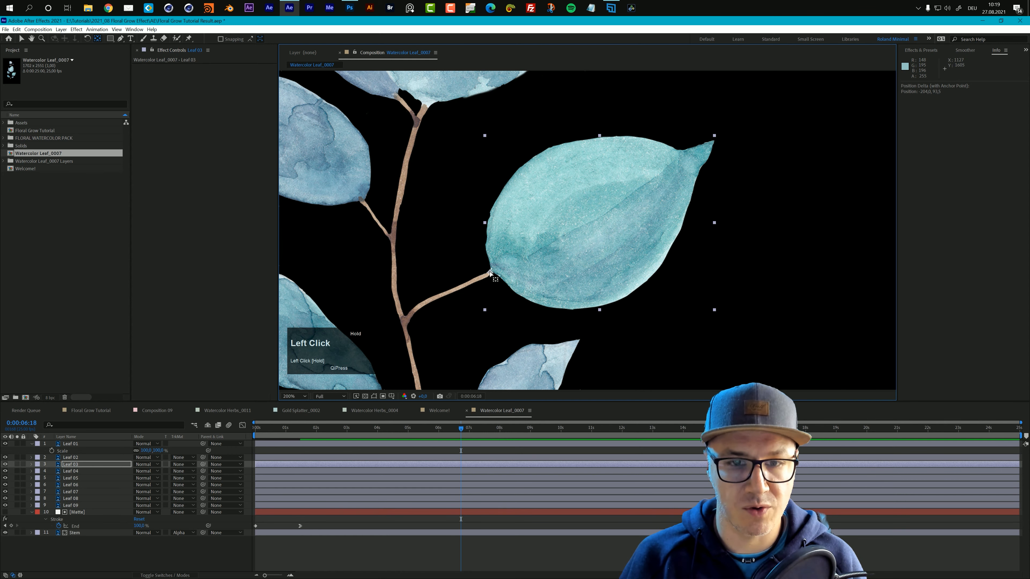
{"action": "key", "text": "space"}
{"action": "left_click_drag", "start_coordinate": [537, 237], "coordinate": [700, 301]}
{"action": "left_click", "coordinate": [474, 198]}
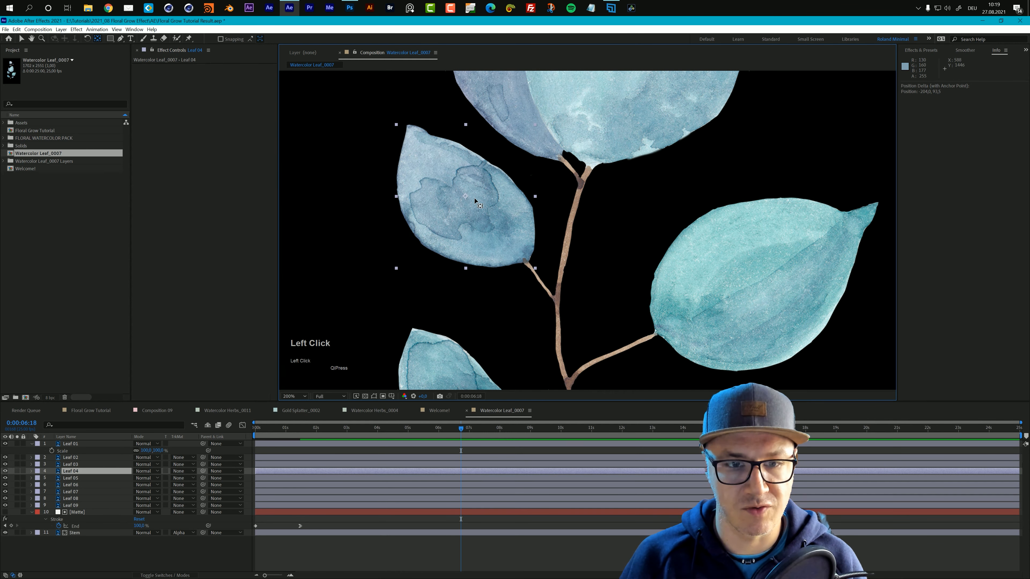
{"action": "left_click_drag", "start_coordinate": [464, 198], "coordinate": [527, 267]}
Move Leaf 05's anchor point down to the base of the large leaf where it meets the stem
{"action": "key", "text": "space"}
{"action": "left_click_drag", "start_coordinate": [561, 200], "coordinate": [524, 308]}
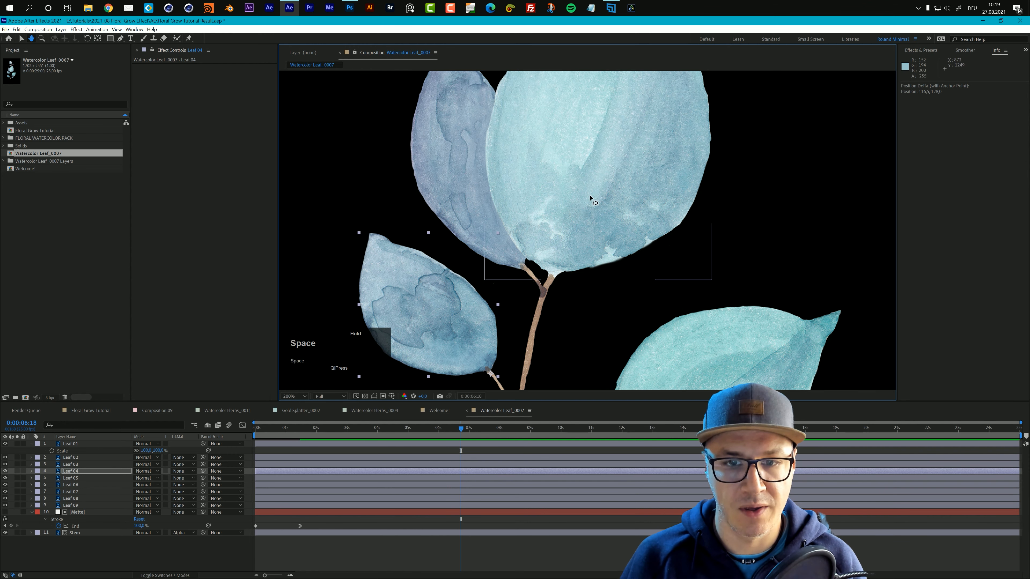
{"action": "left_click", "coordinate": [609, 153]}
{"action": "left_click_drag", "start_coordinate": [571, 219], "coordinate": [549, 284]}
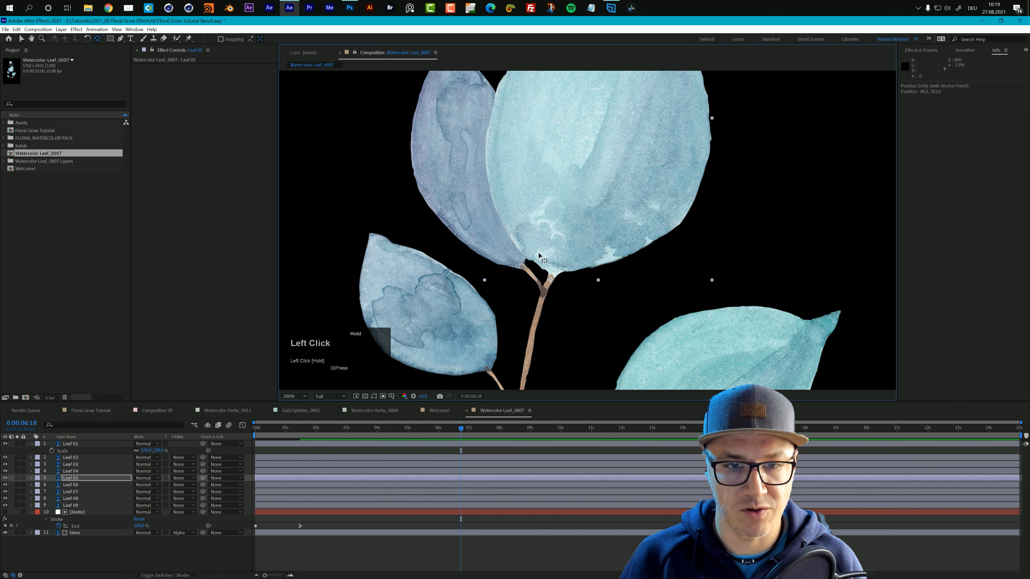
Move the anchor points of Leaf 06 and Leaf 08 to the leaf bases where they meet their twigs
{"action": "left_click", "coordinate": [468, 187]}
{"action": "left_click_drag", "start_coordinate": [476, 159], "coordinate": [523, 270]}
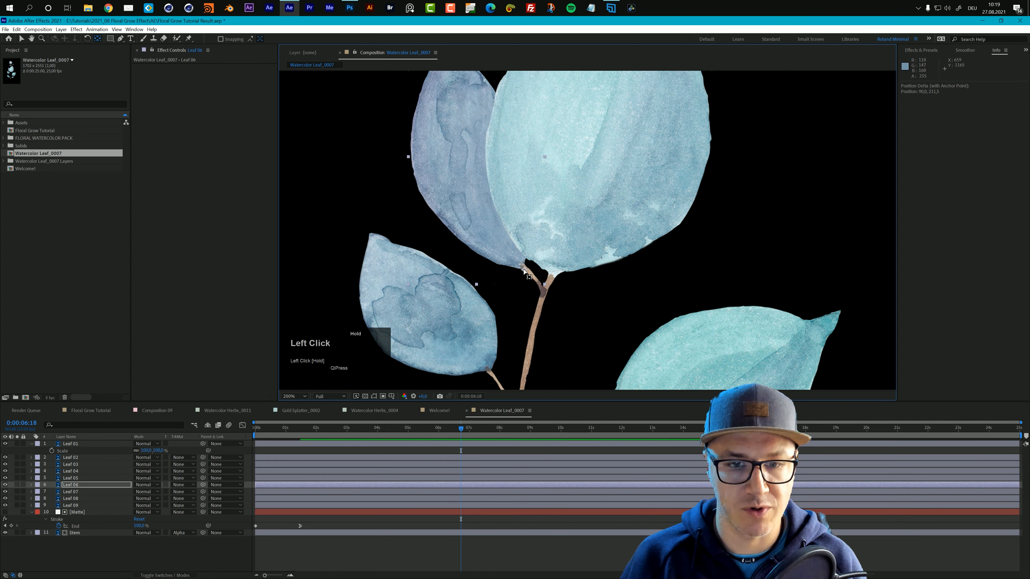
{"action": "left_click_drag", "start_coordinate": [543, 208], "coordinate": [507, 397]}
{"action": "left_click", "coordinate": [483, 115]}
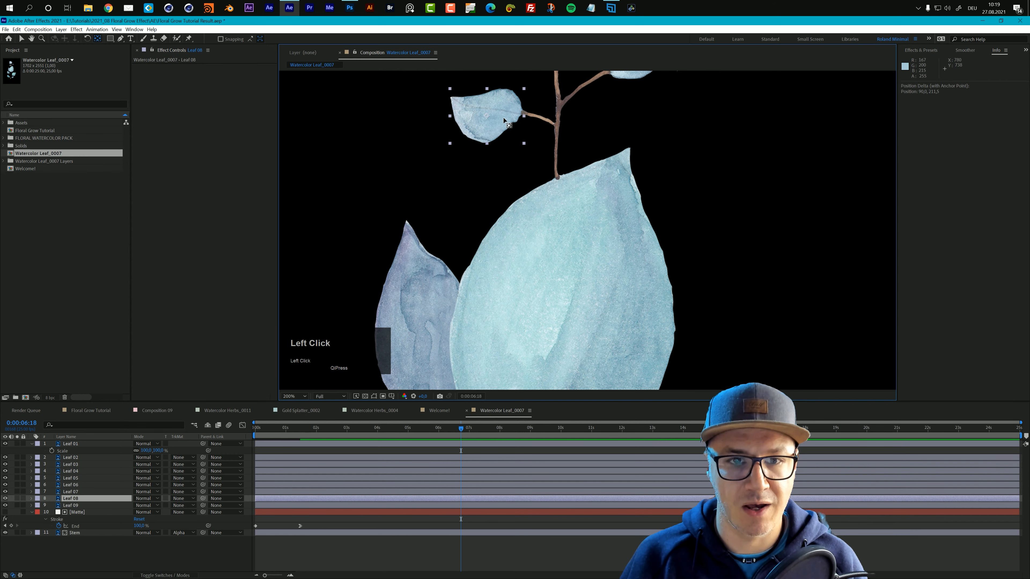
{"action": "left_click_drag", "start_coordinate": [487, 117], "coordinate": [472, 252]}
Move the anchor points of Leaf 07 and the topmost Leaf 09 to the points where they join the stem
{"action": "left_click", "coordinate": [581, 202]}
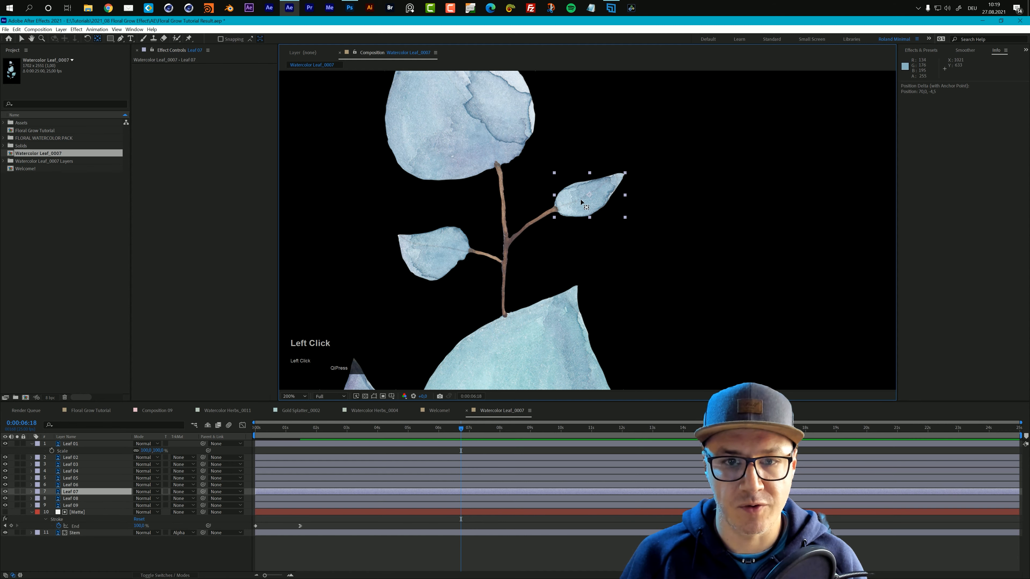
{"action": "left_click_drag", "start_coordinate": [590, 196], "coordinate": [522, 189]}
{"action": "left_click", "coordinate": [488, 166]}
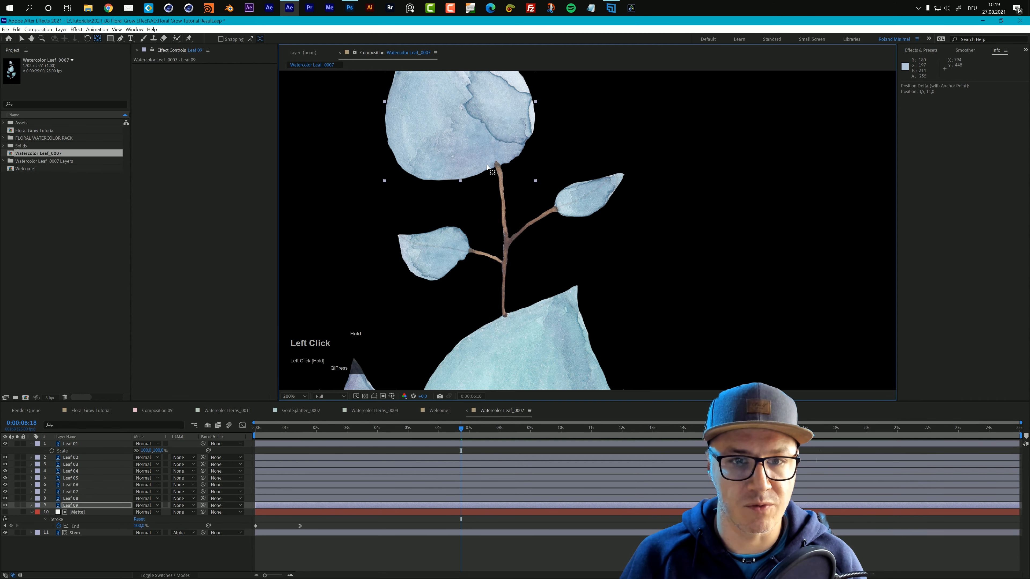
{"action": "left_click_drag", "start_coordinate": [499, 167], "coordinate": [500, 169]}
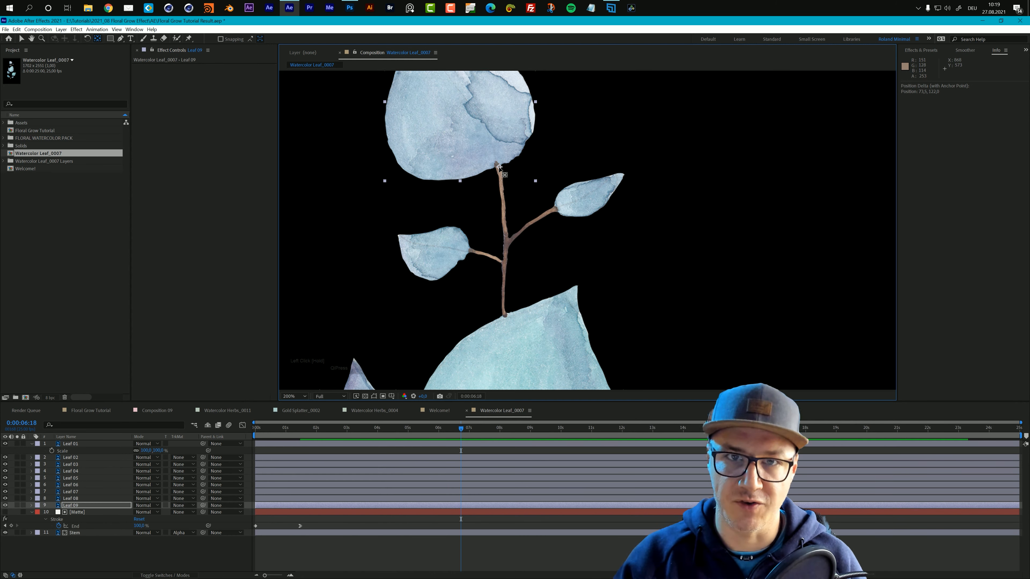
Show the Scale property of Leaf 01 through Leaf 09, test scaling them all together, and undo the scale change
{"action": "scroll", "coordinate": [525, 185], "scroll_direction": "down", "scroll_amount": 4}
{"action": "scroll", "coordinate": [527, 188], "scroll_direction": "up", "scroll_amount": 2}
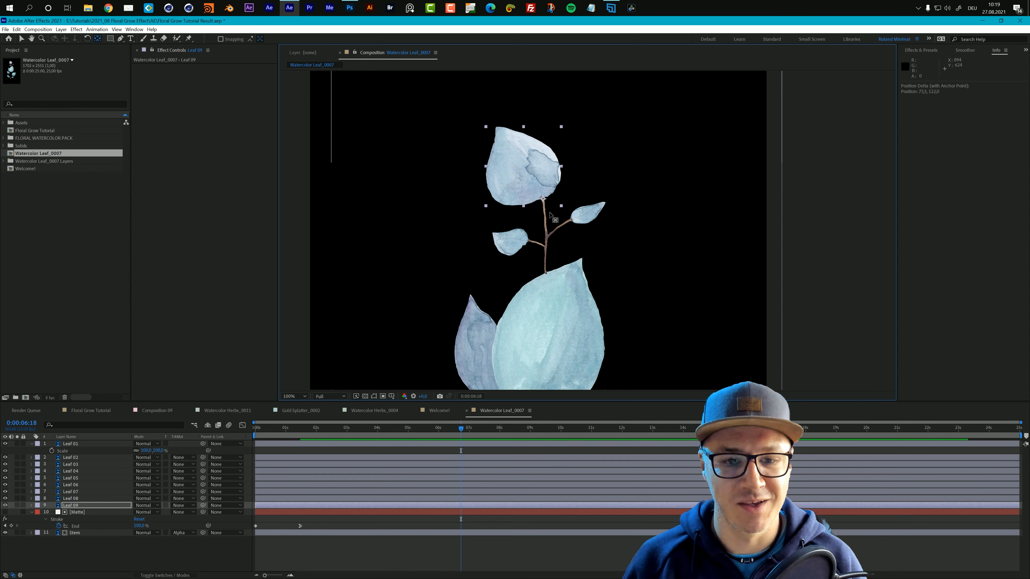
{"action": "key", "text": "space"}
{"action": "left_click_drag", "start_coordinate": [566, 279], "coordinate": [576, 168]}
{"action": "key", "text": "space"}
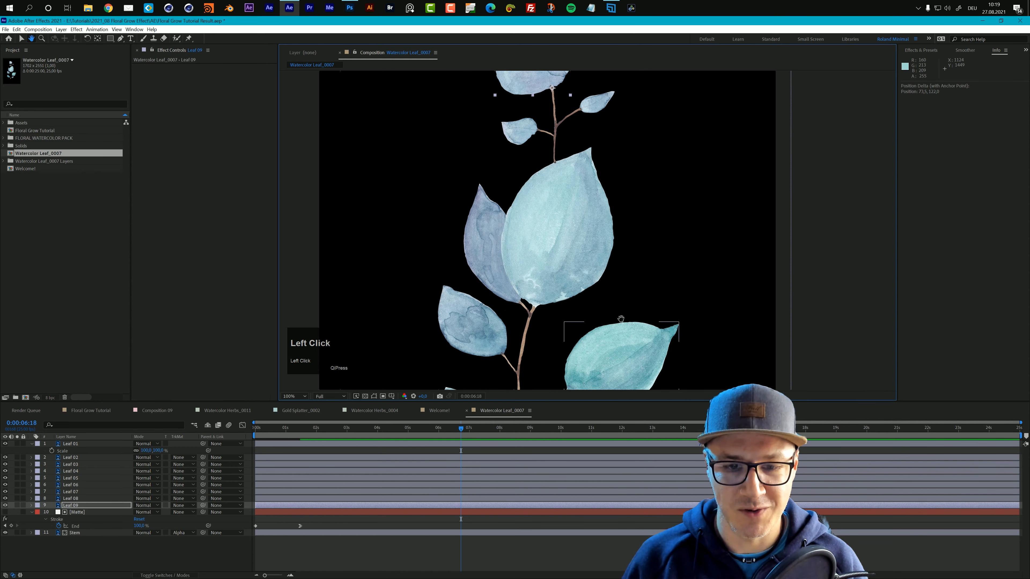
{"action": "left_click_drag", "start_coordinate": [620, 323], "coordinate": [619, 212]}
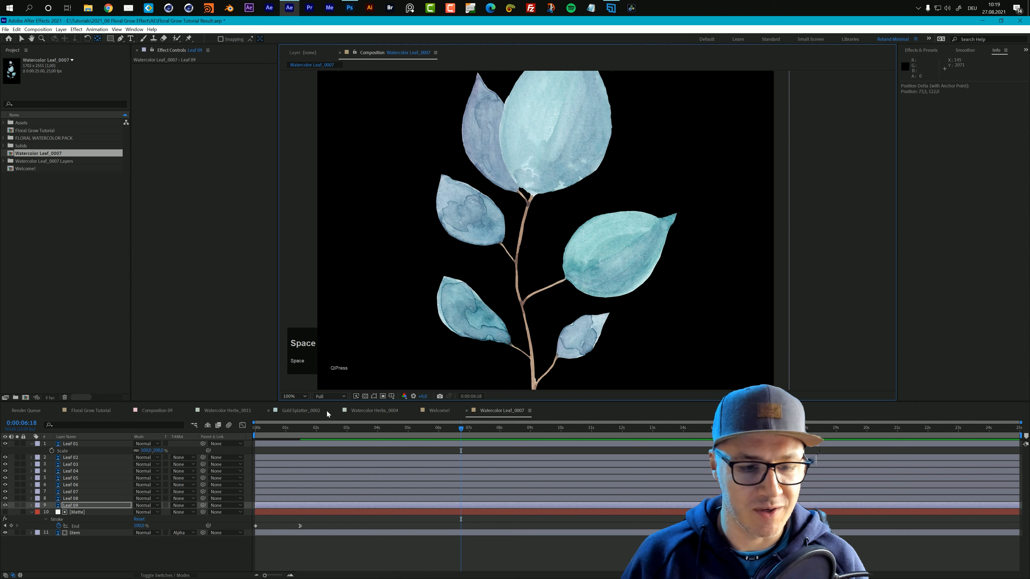
{"action": "scroll", "coordinate": [547, 269], "scroll_direction": "down", "scroll_amount": 2}
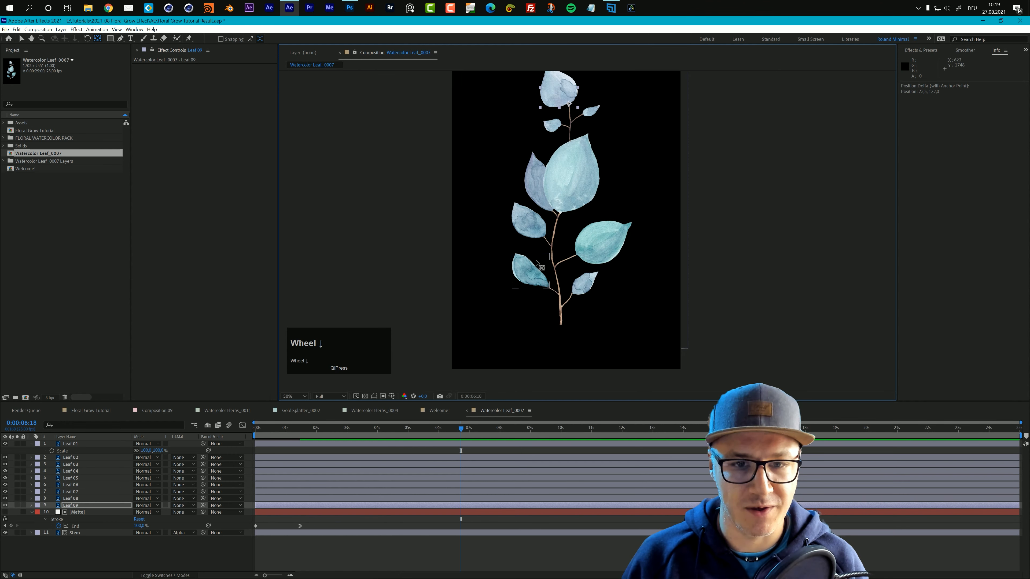
{"action": "left_click", "coordinate": [69, 443]}
{"action": "left_click", "coordinate": [78, 505], "text": "shift"}
{"action": "key", "text": "s"}
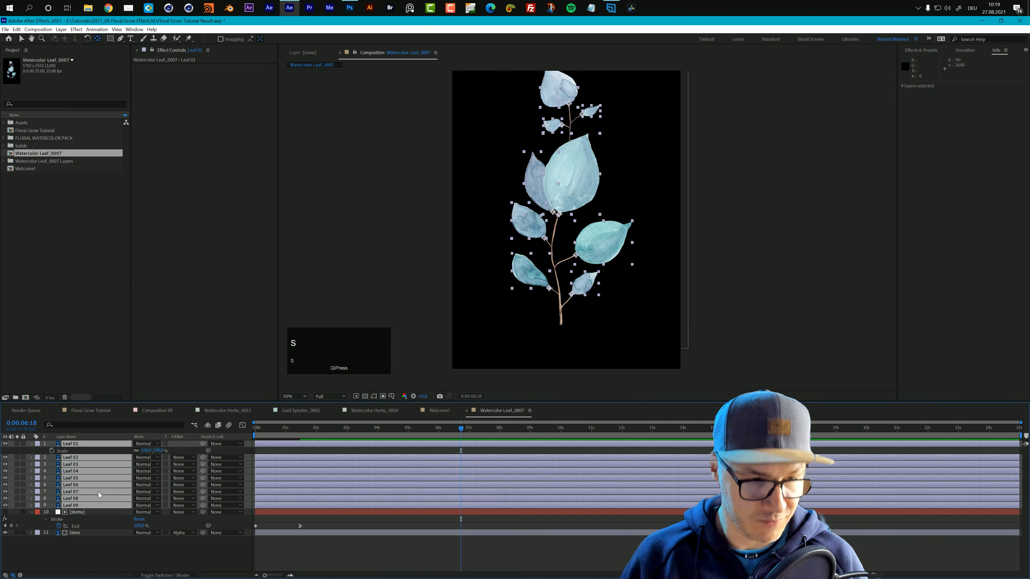
{"action": "key", "text": "s"}
{"action": "mouse_move", "coordinate": [145, 450]}
{"action": "left_mouse_down"}
{"action": "mouse_move", "coordinate": [105, 451]}
{"action": "mouse_move", "coordinate": [132, 454]}
{"action": "left_mouse_up"}
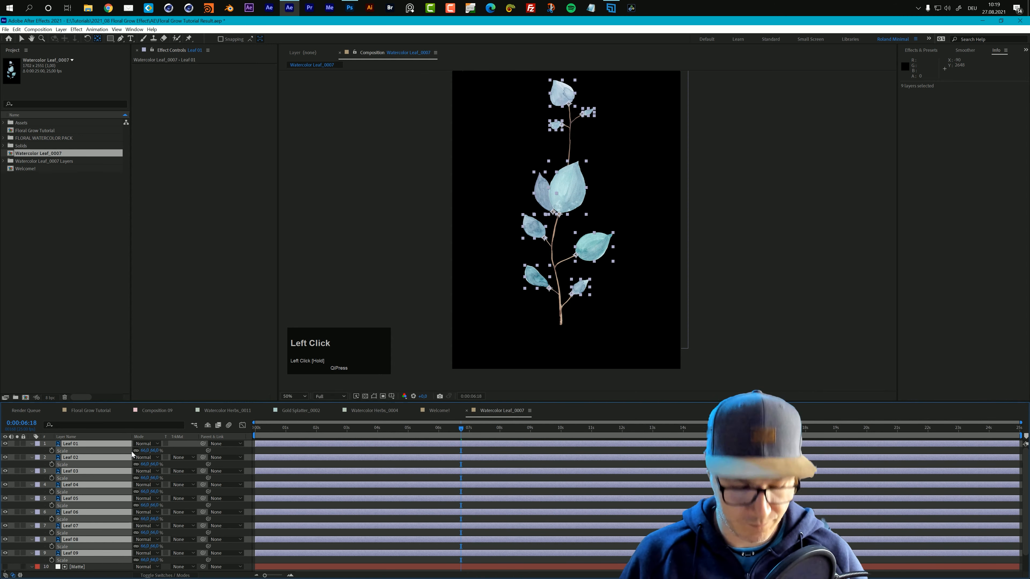
{"action": "key", "text": "ctrl+z"}
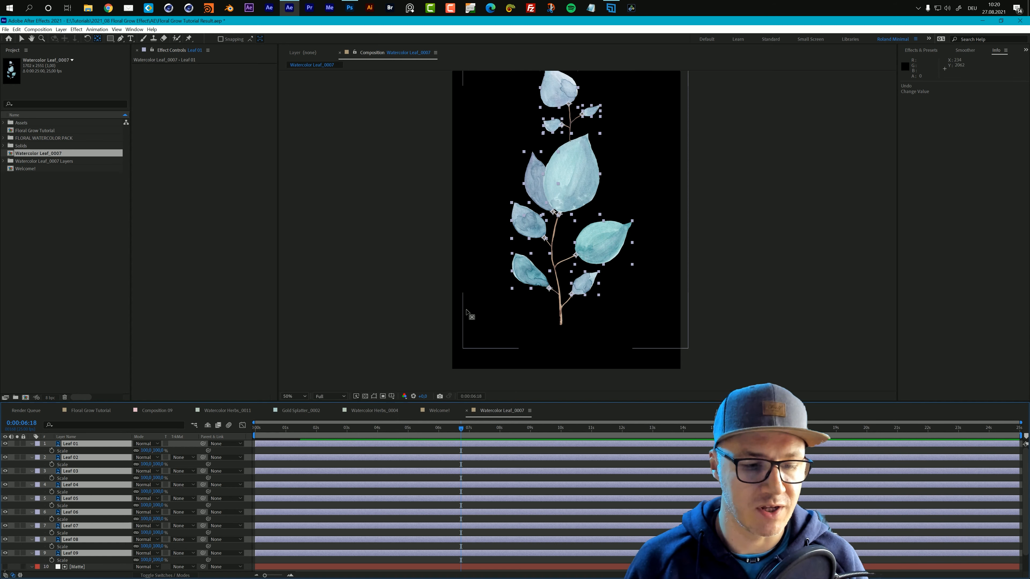
Keyframe the Scale of all nine leaves from 0% at 0 seconds to 100% at 1 second, and scrub through the growth
{"action": "left_click", "coordinate": [278, 429]}
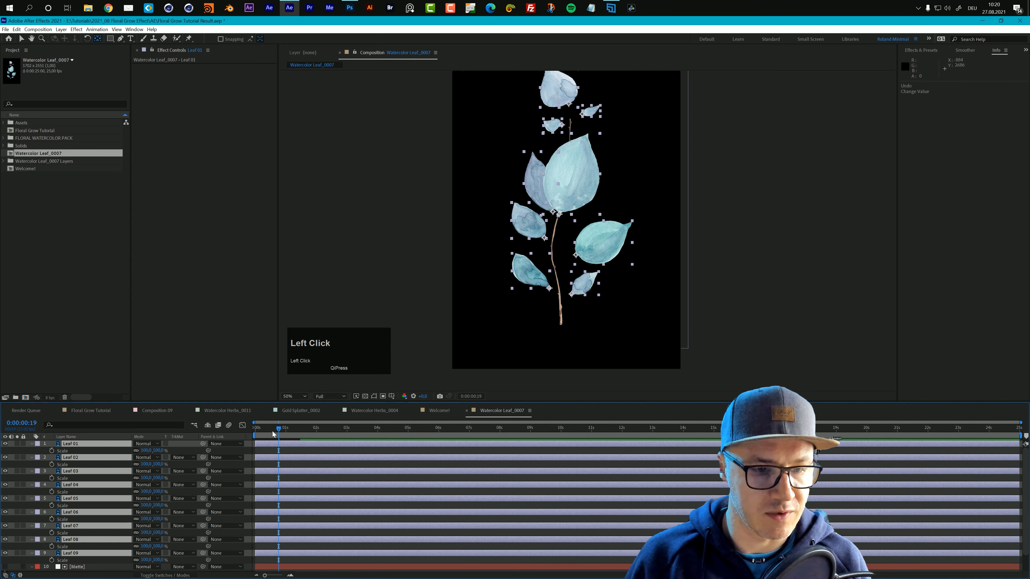
{"action": "left_click_drag", "start_coordinate": [278, 430], "coordinate": [285, 430]}
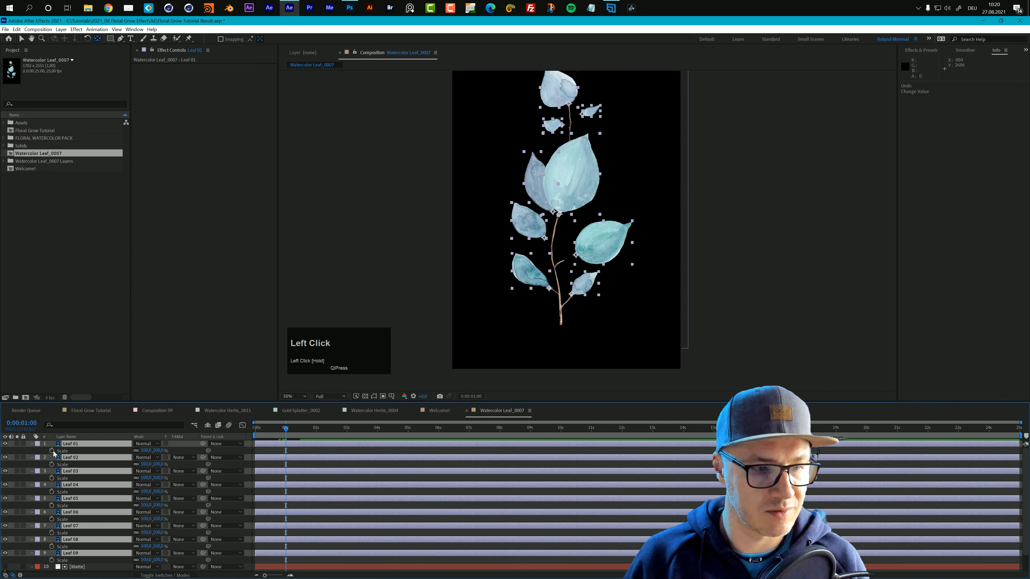
{"action": "left_click", "coordinate": [53, 451]}
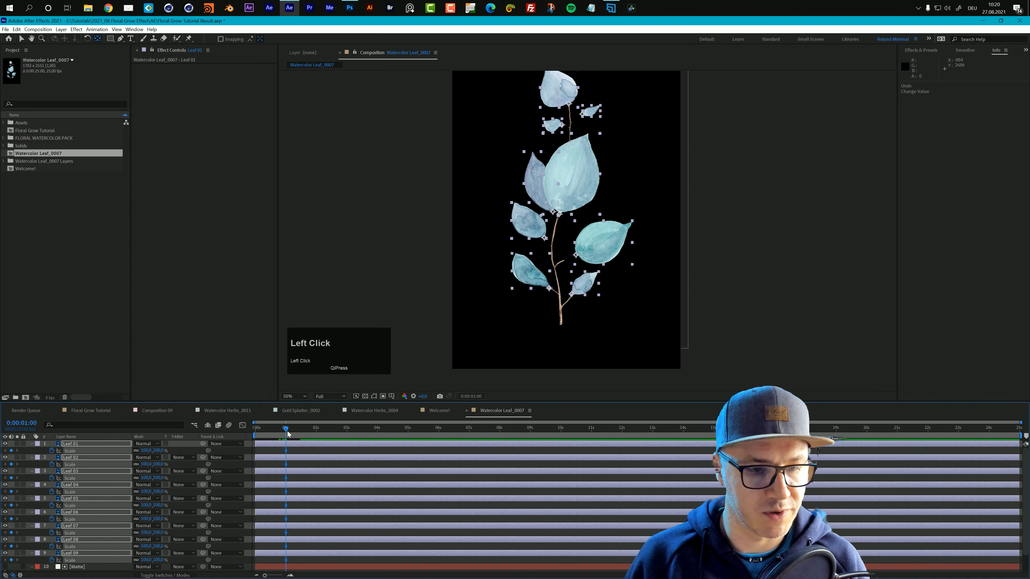
{"action": "left_click_drag", "start_coordinate": [285, 430], "coordinate": [248, 434]}
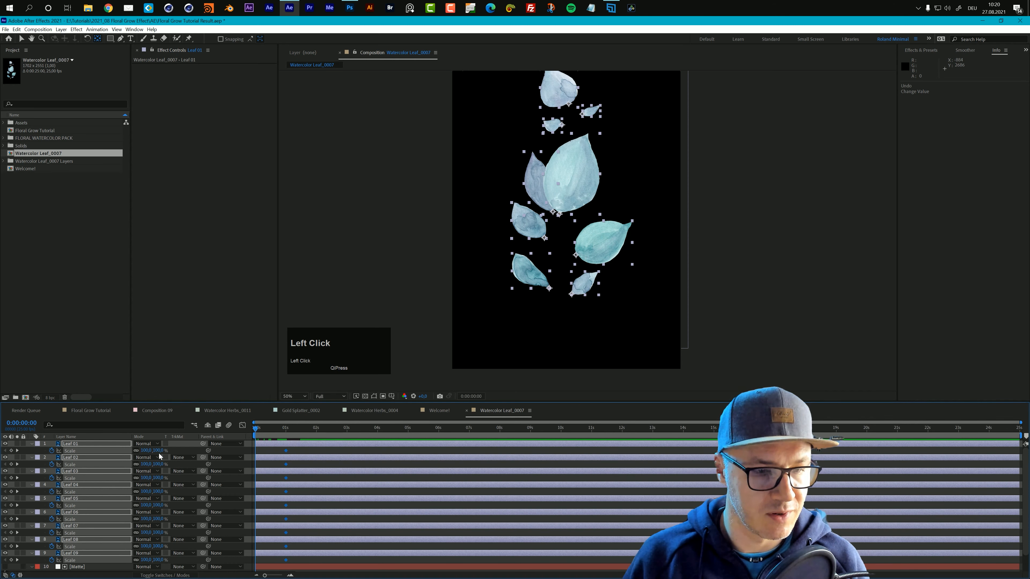
{"action": "type", "text": "0"}
{"action": "key", "text": "Return"}
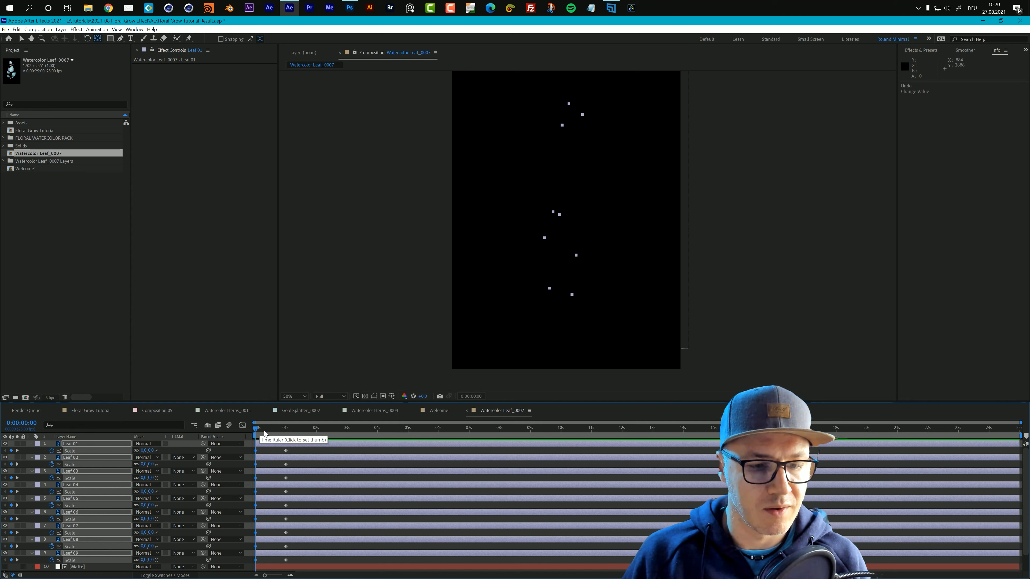
{"action": "left_click_drag", "start_coordinate": [260, 431], "coordinate": [280, 442]}
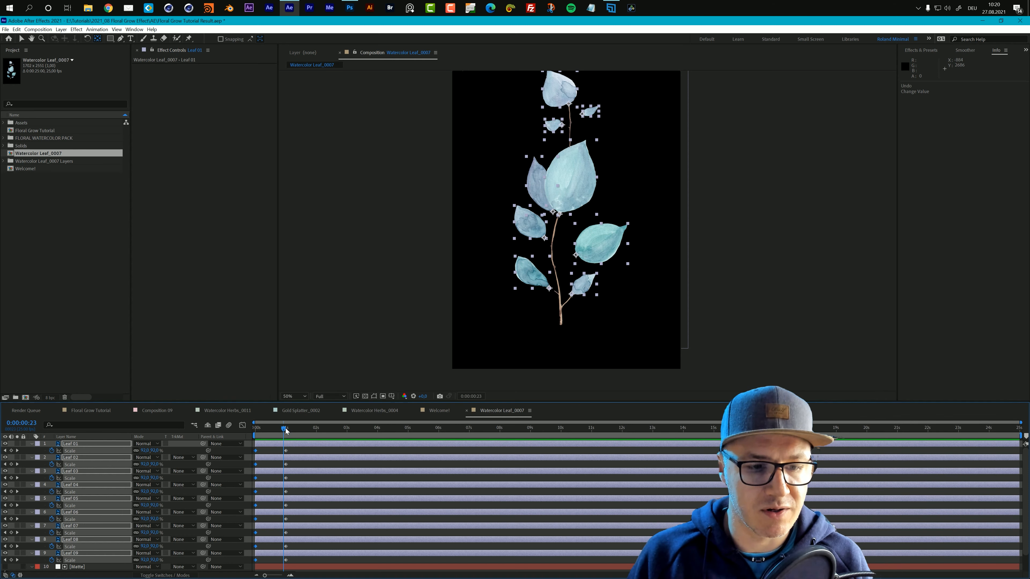
Keyframe the Rotation of all nine leaves from -40° at 0 seconds to 0° at 1 second
{"action": "left_click_drag", "start_coordinate": [286, 430], "coordinate": [286, 428]}
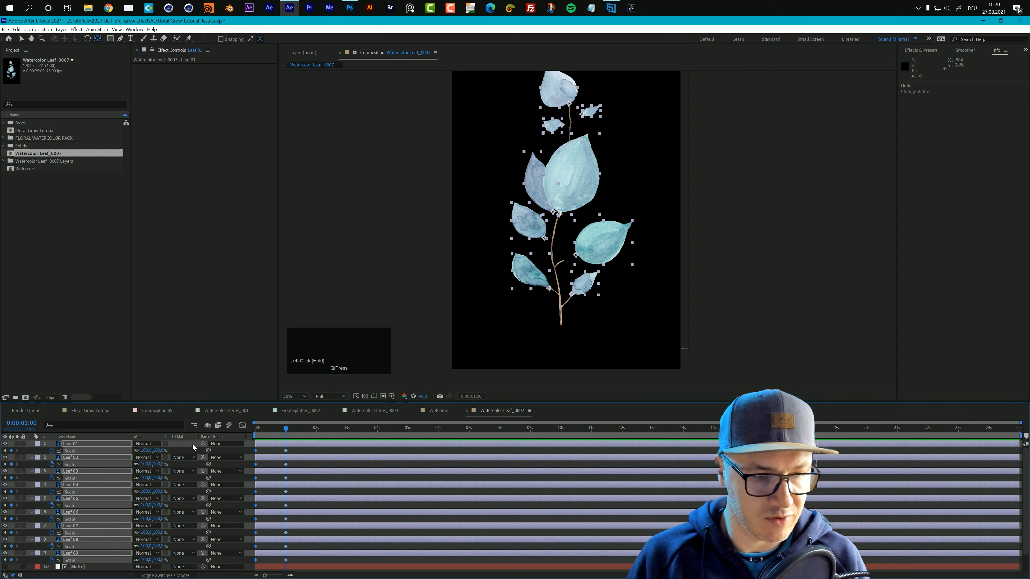
{"action": "key", "text": "r"}
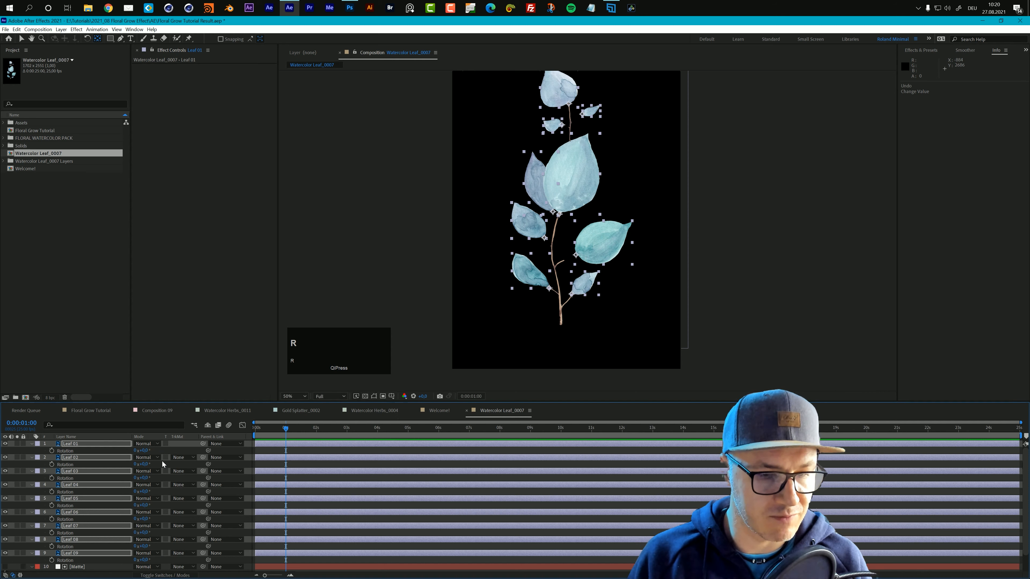
{"action": "left_click", "coordinate": [52, 451]}
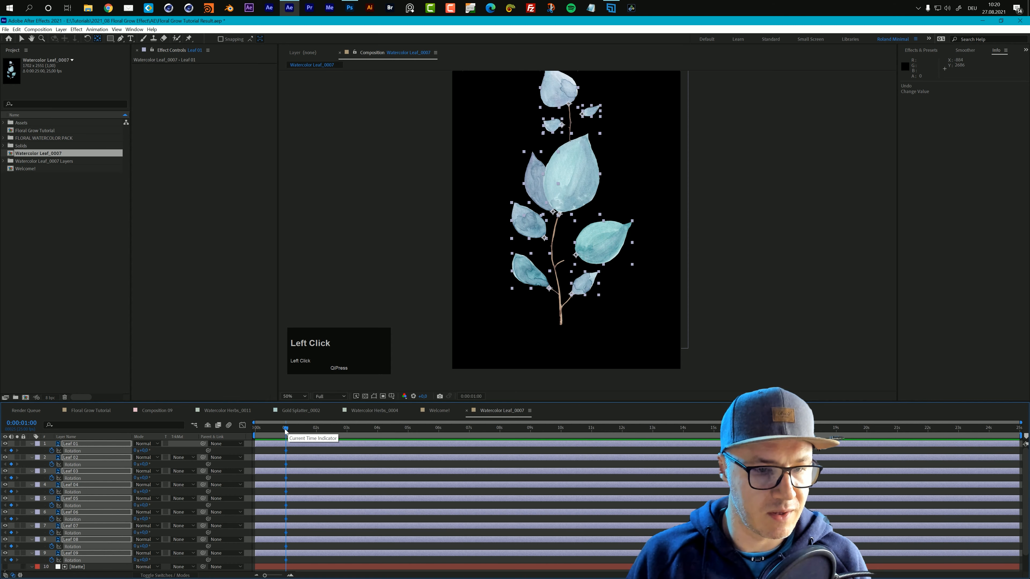
{"action": "left_click_drag", "start_coordinate": [285, 429], "coordinate": [253, 432]}
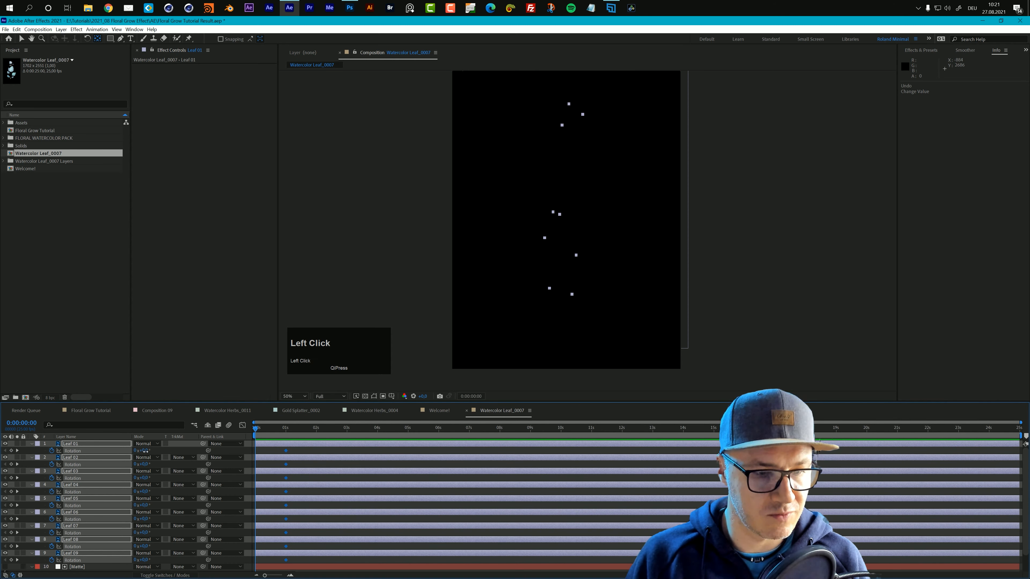
{"action": "type", "text": "-"}
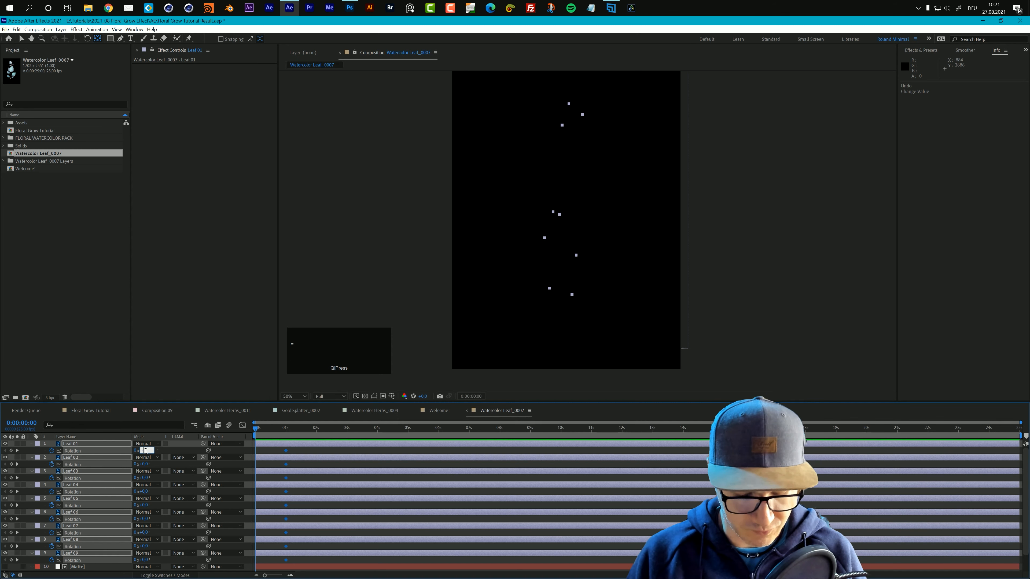
{"action": "type", "text": "49"}
{"action": "key", "text": "BackSpace"}
{"action": "type", "text": "0"}
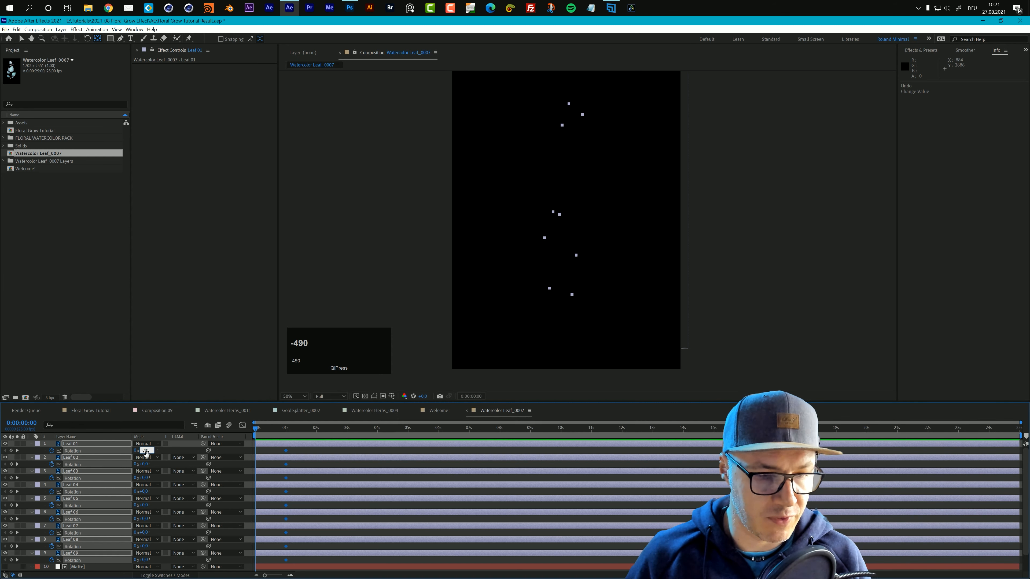
{"action": "key", "text": "Return"}
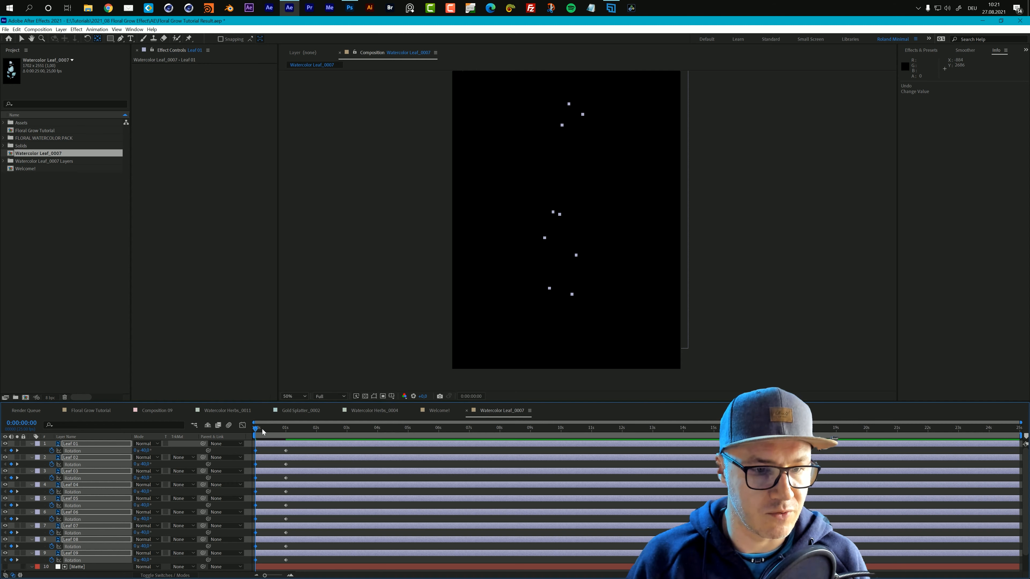
Scrub through the first second to check how the leaves rotate while they grow
{"action": "mouse_move", "coordinate": [257, 430]}
{"action": "left_mouse_down"}
{"action": "mouse_move", "coordinate": [272, 441]}
{"action": "mouse_move", "coordinate": [255, 437]}
{"action": "mouse_move", "coordinate": [277, 430]}
{"action": "left_mouse_up"}
{"action": "key", "text": "space"}
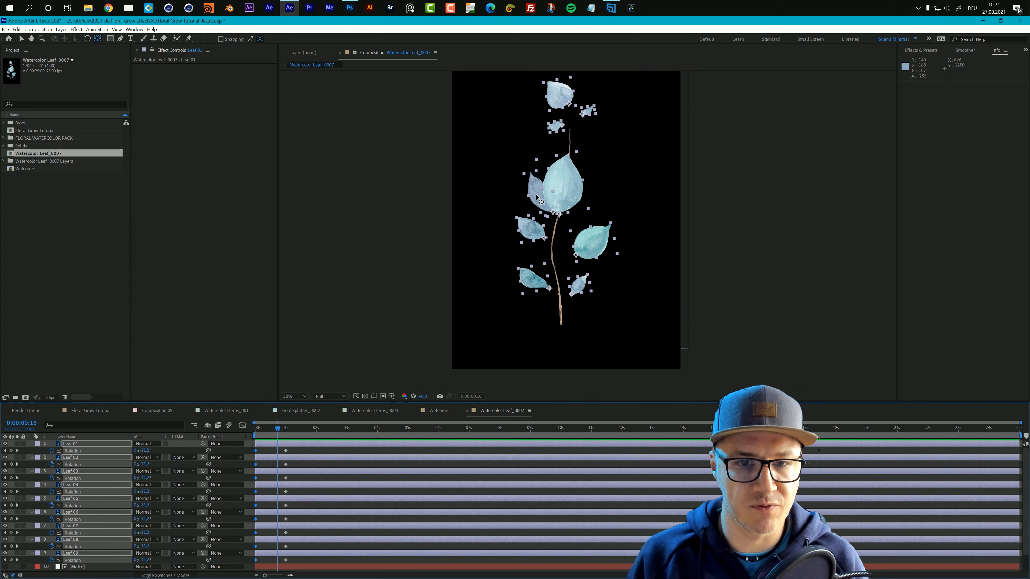
{"action": "mouse_move", "coordinate": [278, 430]}
{"action": "left_mouse_down"}
{"action": "mouse_move", "coordinate": [266, 431]}
{"action": "mouse_move", "coordinate": [285, 432]}
{"action": "mouse_move", "coordinate": [276, 432]}
{"action": "left_mouse_up"}
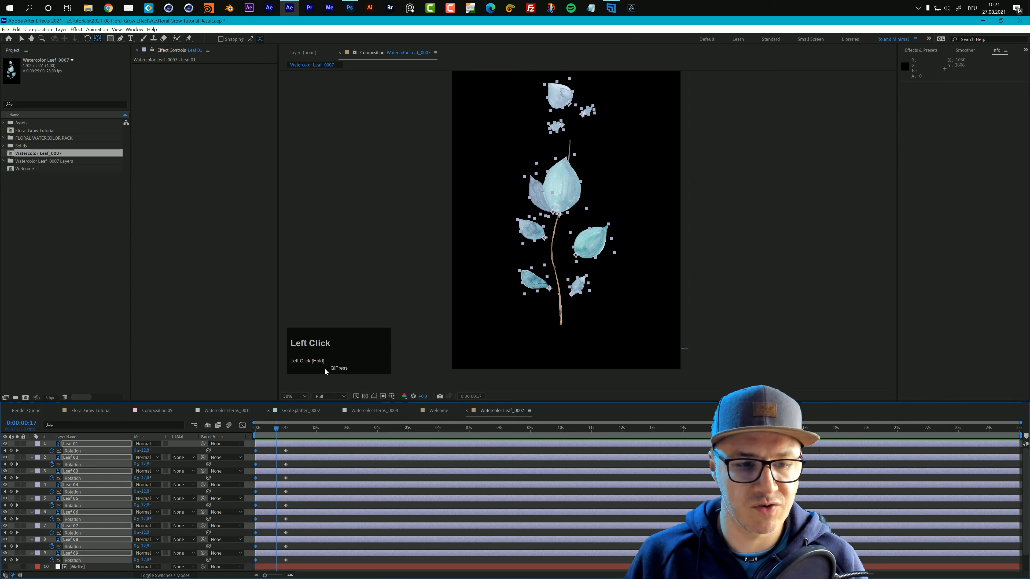
Select Leaf 02, Leaf 04 and Leaf 06 on the stem's left side and set their Rotation at 0 seconds to 40°
{"action": "left_click", "coordinate": [531, 288]}
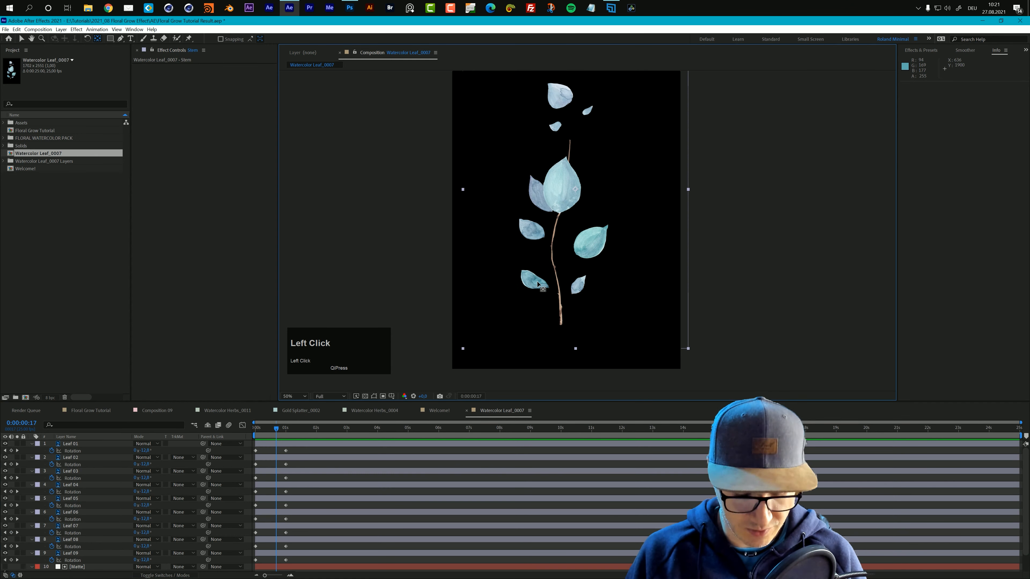
{"action": "key", "text": "v"}
{"action": "left_click", "coordinate": [534, 285]}
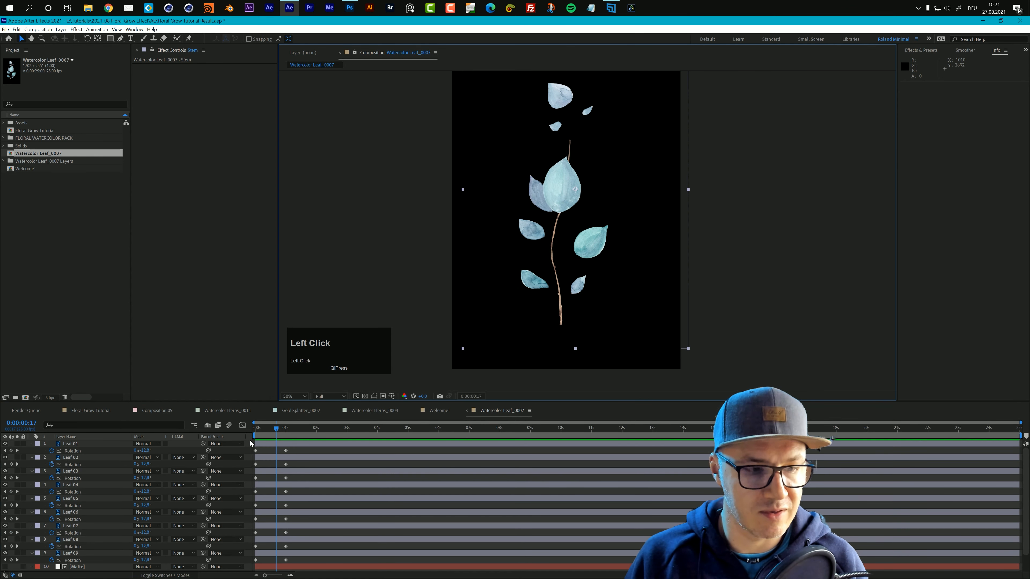
{"action": "left_click", "coordinate": [307, 444]}
{"action": "left_click", "coordinate": [535, 275]}
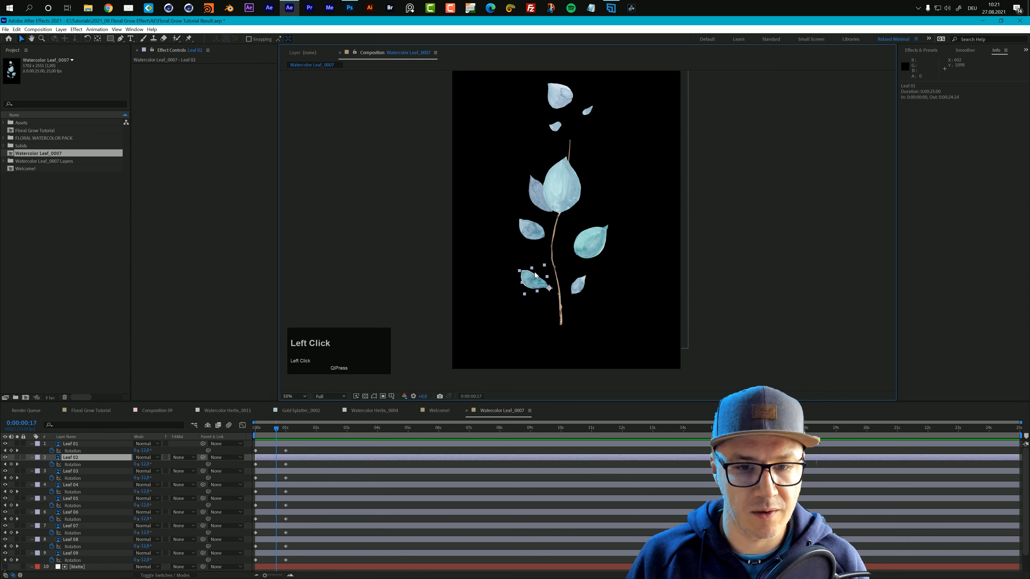
{"action": "left_click", "coordinate": [533, 232], "text": "shift"}
{"action": "left_click", "coordinate": [535, 200], "text": "shift"}
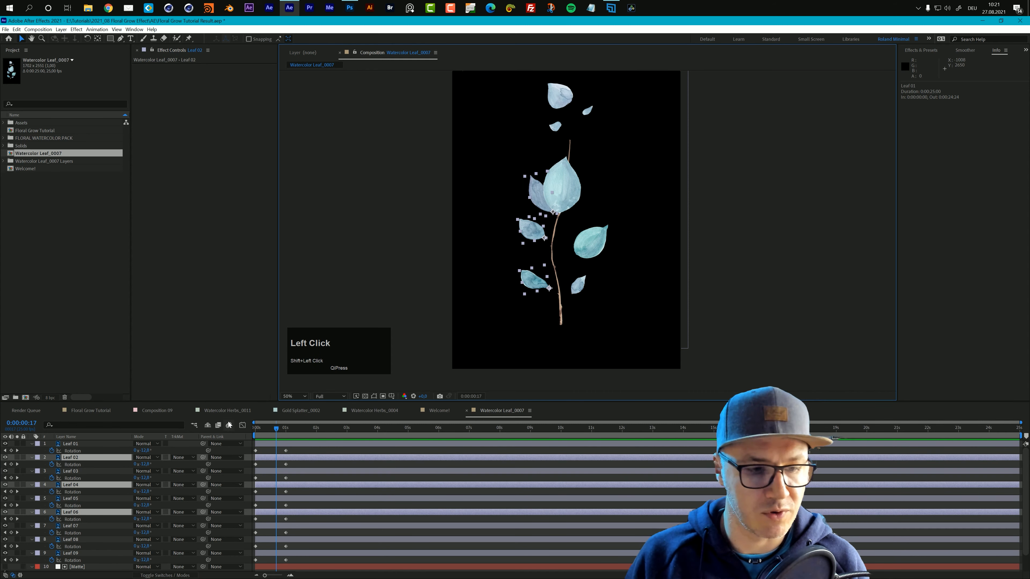
{"action": "left_click_drag", "start_coordinate": [277, 428], "coordinate": [245, 431]}
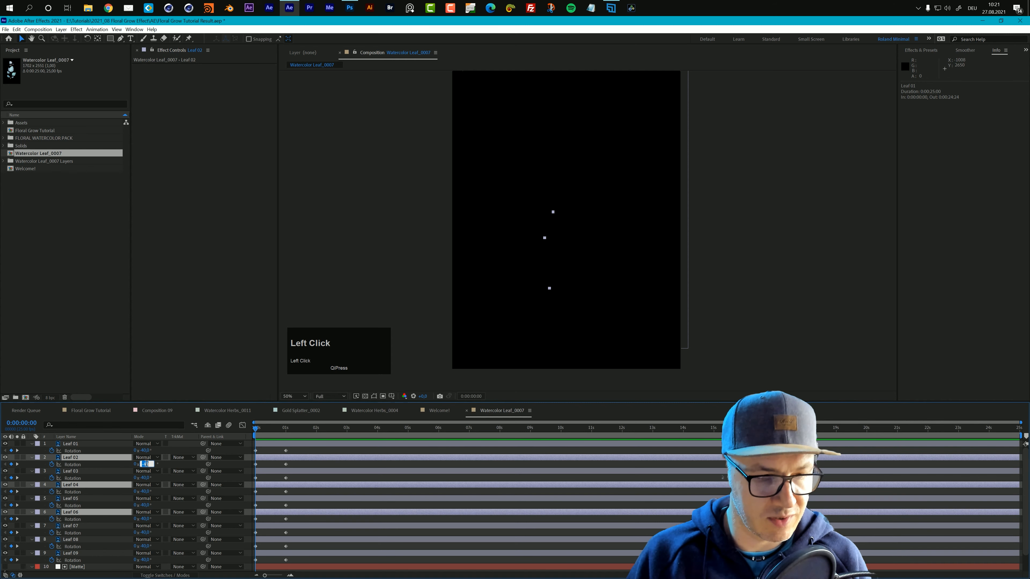
{"action": "type", "text": "40"}
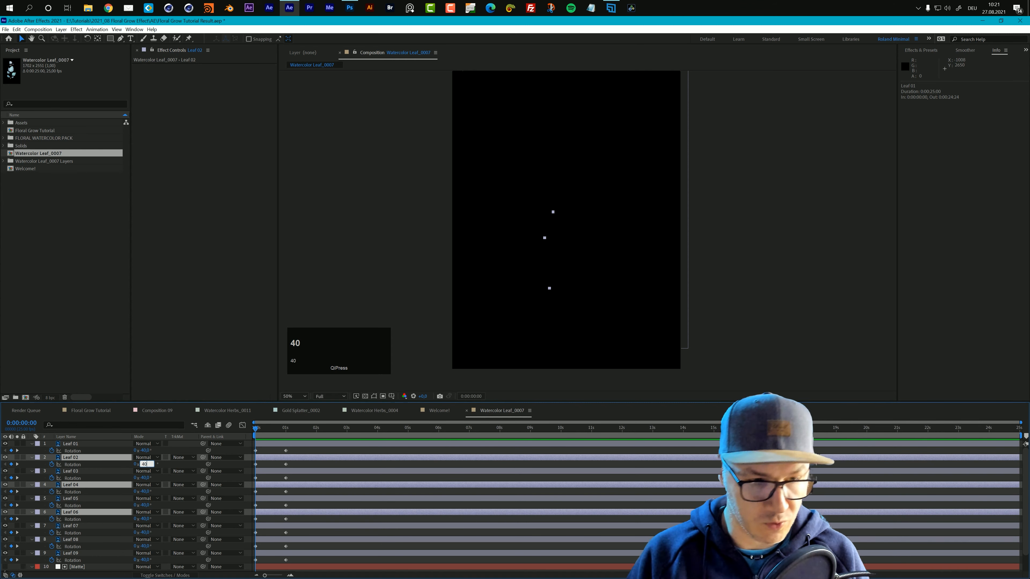
{"action": "left_click", "coordinate": [103, 467]}
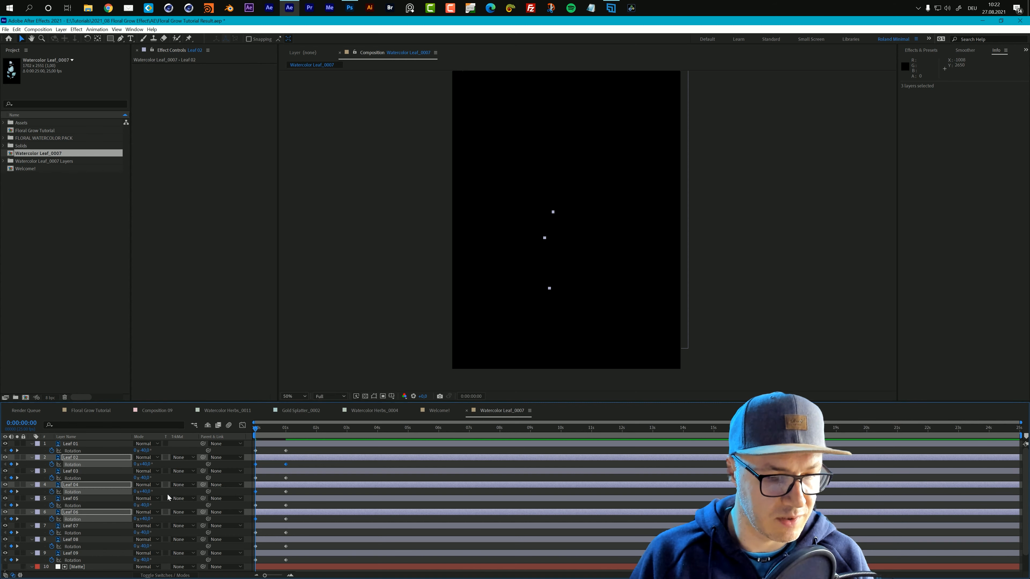
Vary the starting rotations at 0 seconds by setting Leaf 04 to 45° and Leaf 06 to 32°
{"action": "left_click", "coordinate": [153, 495]}
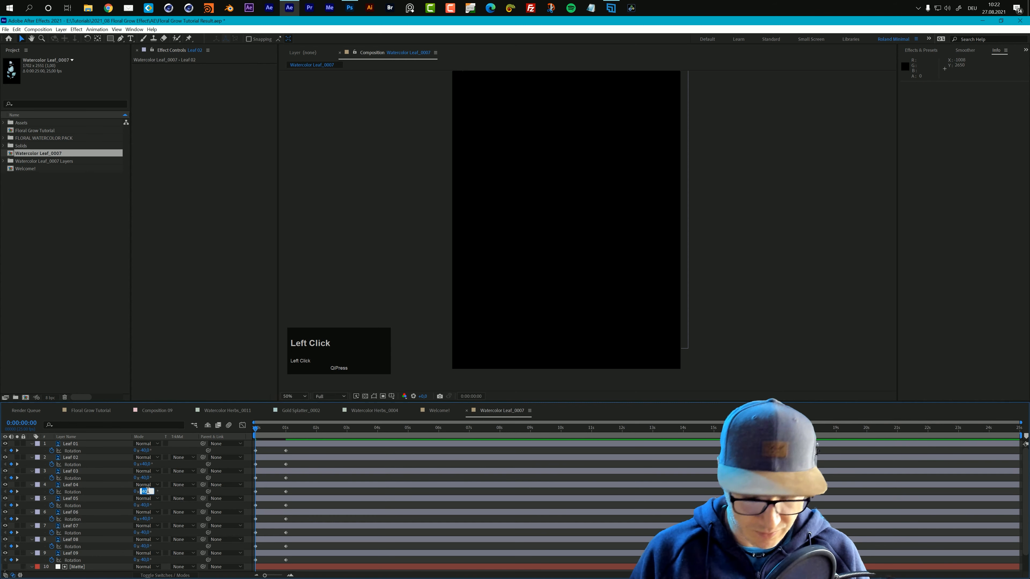
{"action": "type", "text": "45"}
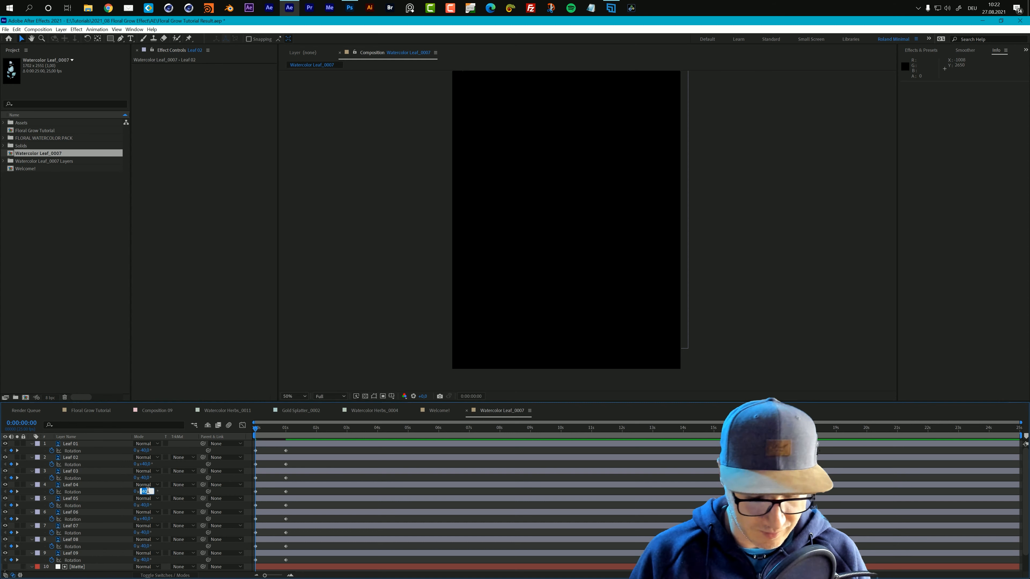
{"action": "left_click", "coordinate": [145, 519]}
{"action": "type", "text": "3"}
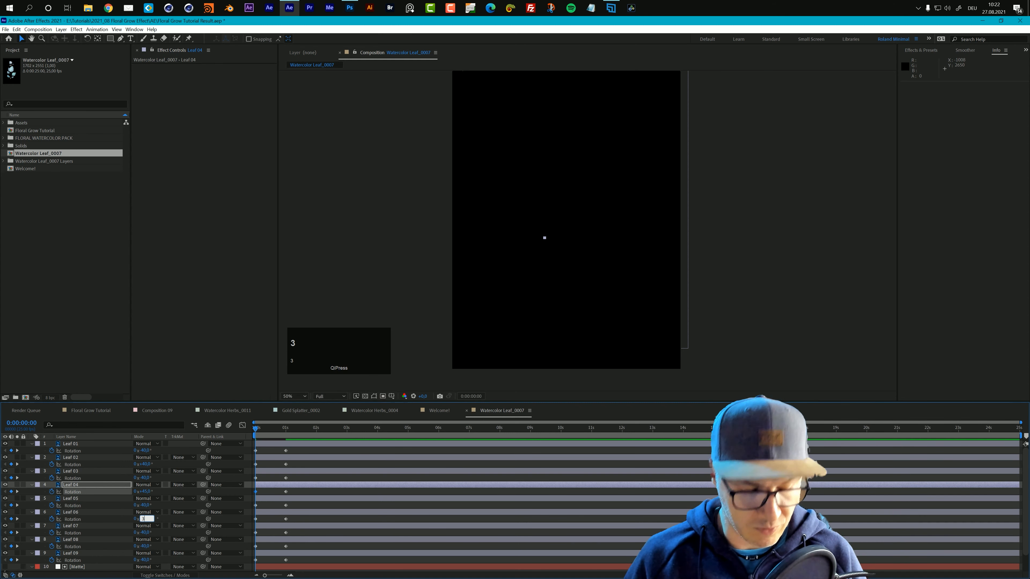
{"action": "type", "text": "2"}
Play the animation repeatedly from 0 seconds to examine how differently the leaves rotate while growing
{"action": "left_click", "coordinate": [255, 427]}
{"action": "key", "text": "space"}
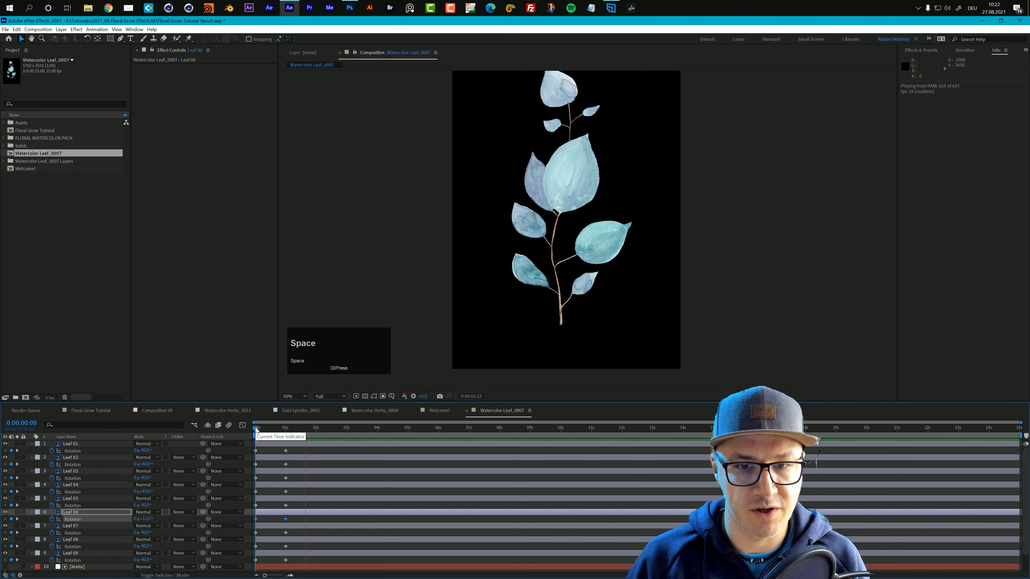
{"action": "left_click", "coordinate": [255, 427]}
{"action": "key", "text": "space"}
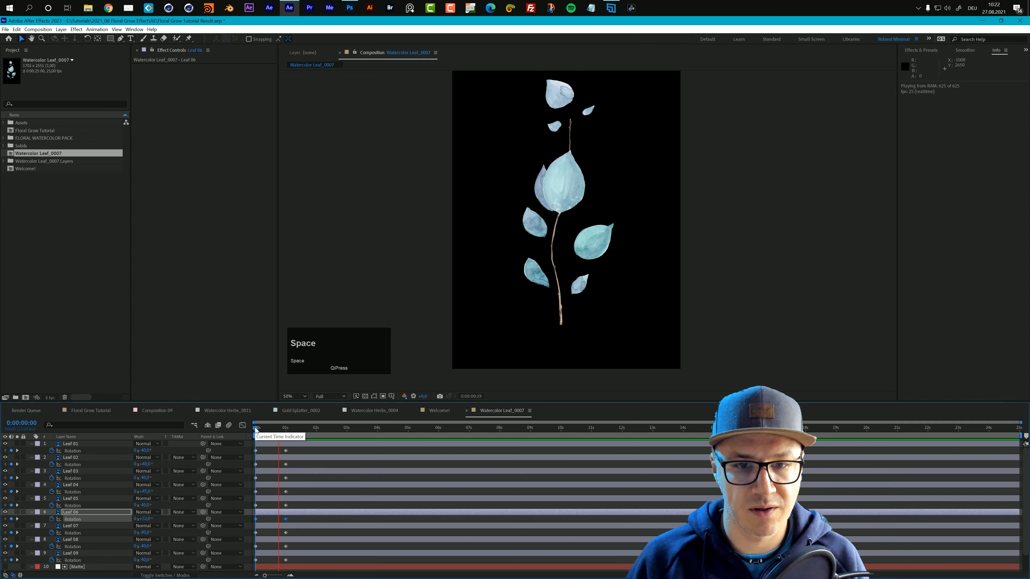
{"action": "left_click", "coordinate": [255, 428]}
{"action": "key", "text": "space"}
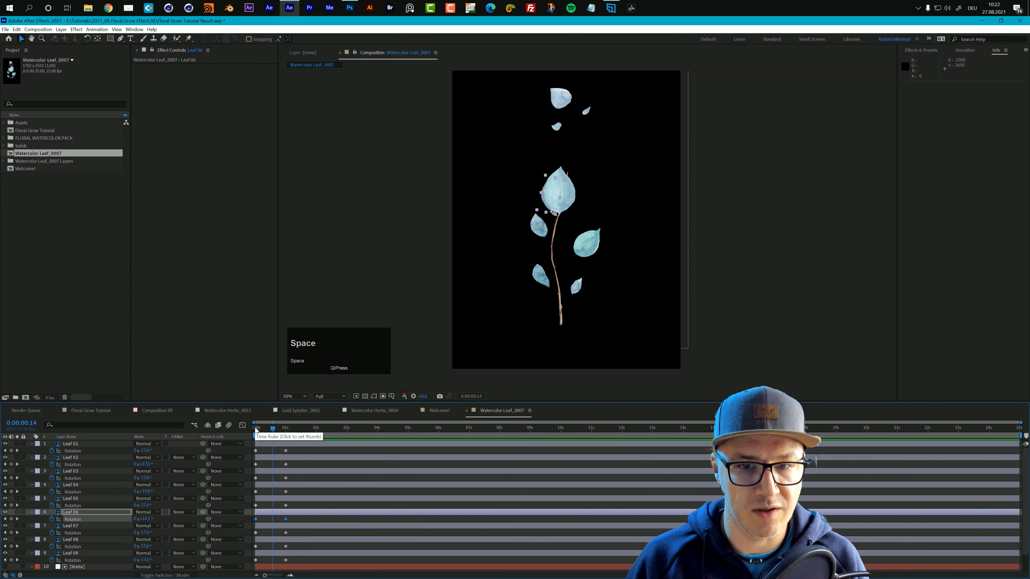
{"action": "left_click", "coordinate": [255, 427]}
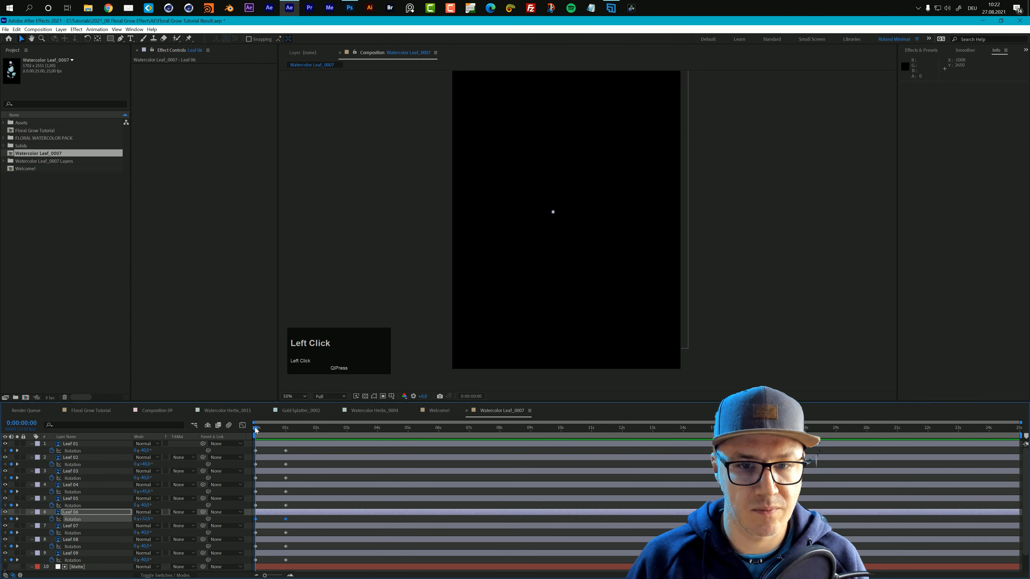
{"action": "key", "text": "space"}
{"action": "left_click", "coordinate": [255, 428]}
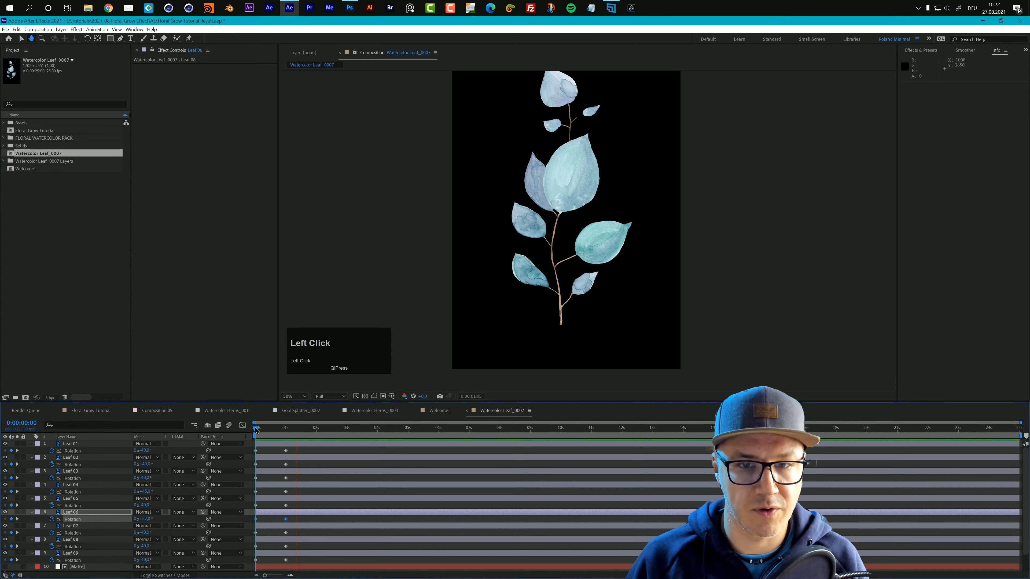
Select Leaf 08, the small leaf on the upper left of the stem, and set its Rotation at 0 seconds to 50°
{"action": "left_click_drag", "start_coordinate": [255, 428], "coordinate": [284, 433]}
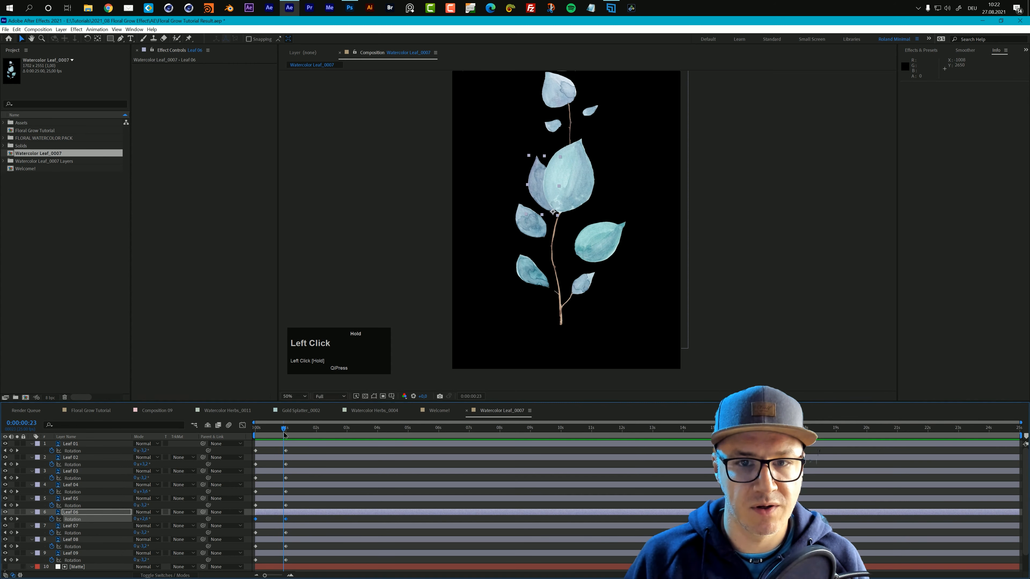
{"action": "left_click", "coordinate": [553, 126]}
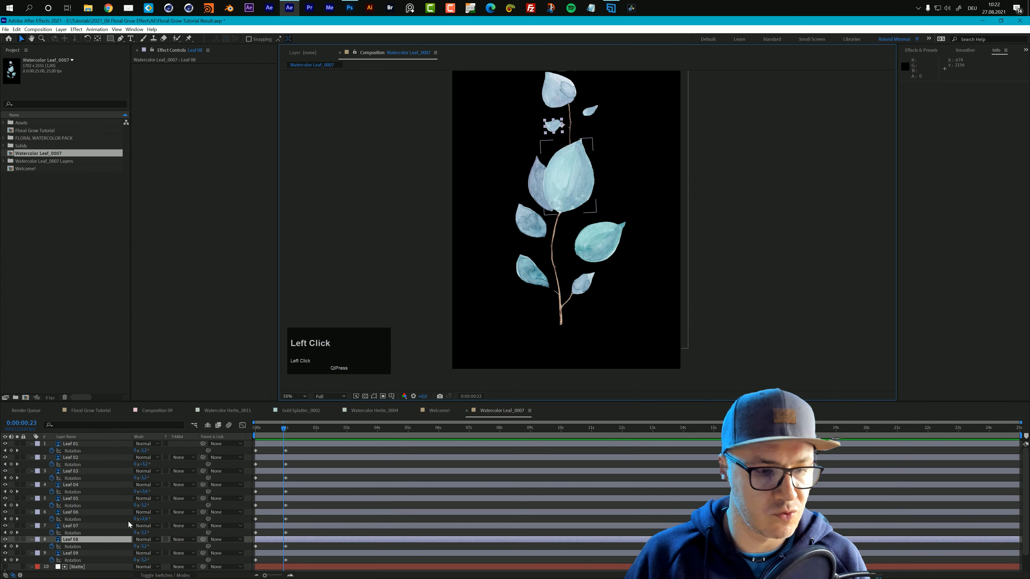
{"action": "left_click_drag", "start_coordinate": [265, 431], "coordinate": [241, 434]}
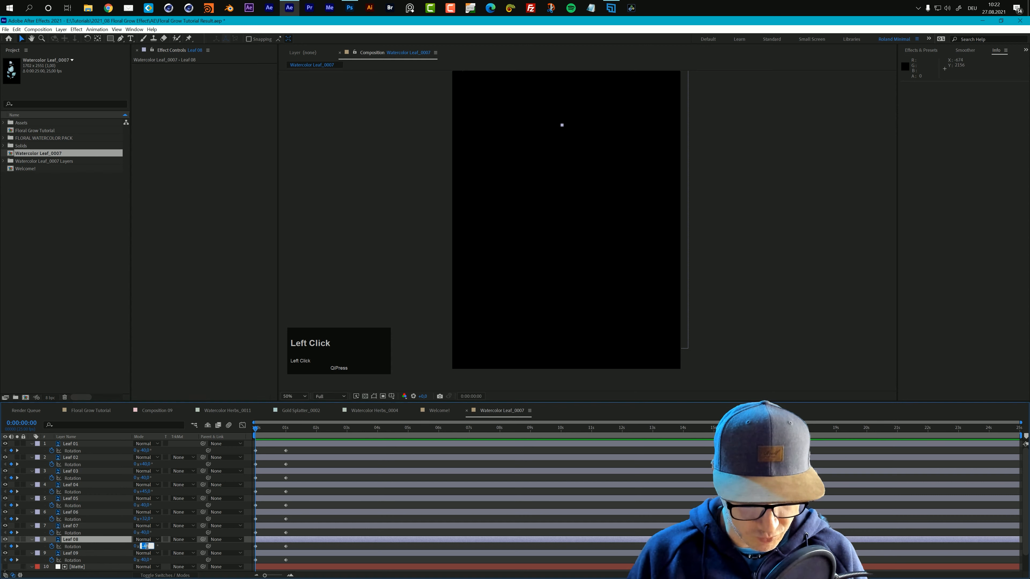
{"action": "key", "text": "Return"}
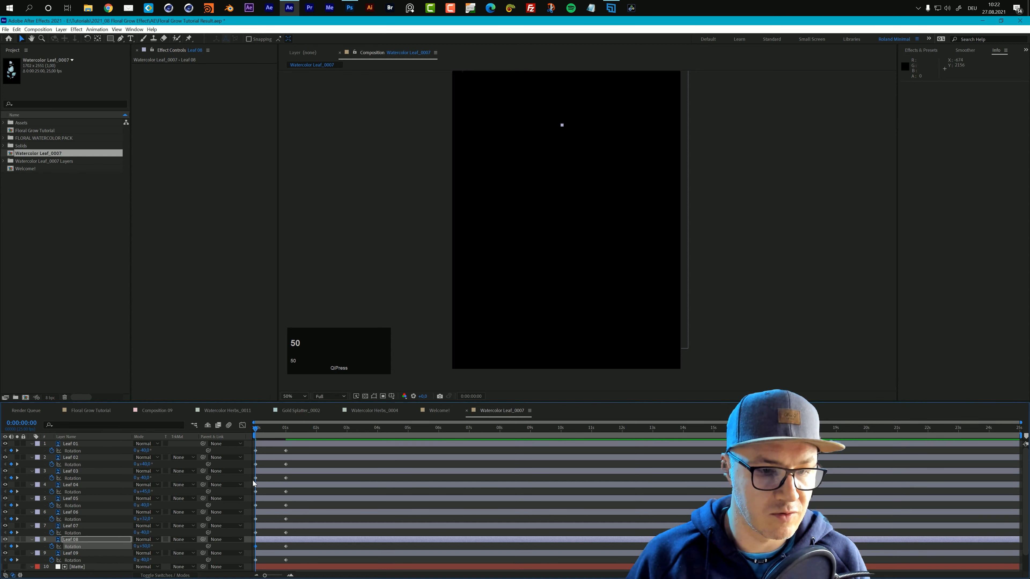
Replay the growth from 0 seconds to check the small upper leaf's rotation against the other leaves
{"action": "key", "text": "space"}
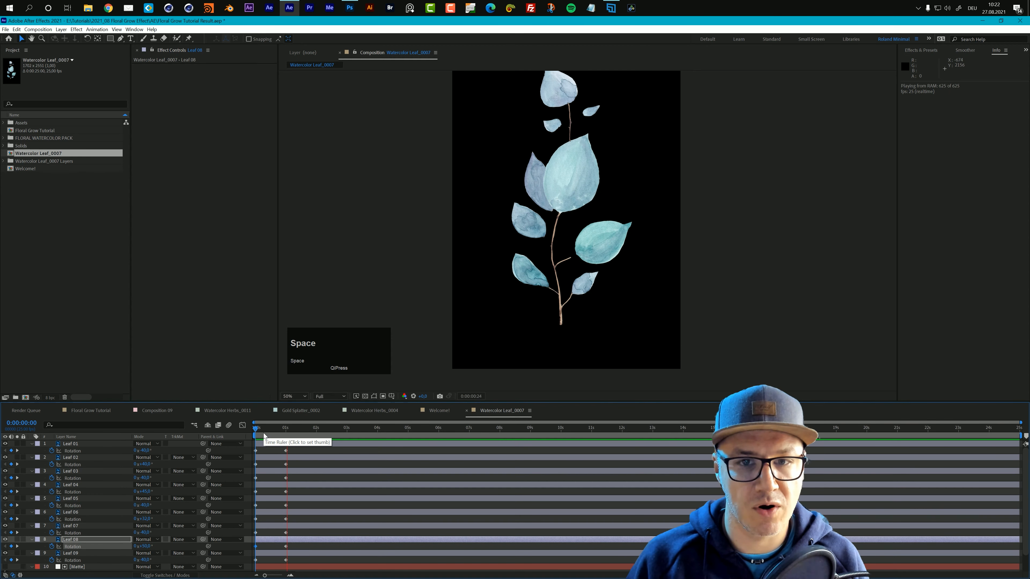
{"action": "left_click", "coordinate": [256, 427]}
{"action": "key", "text": "space"}
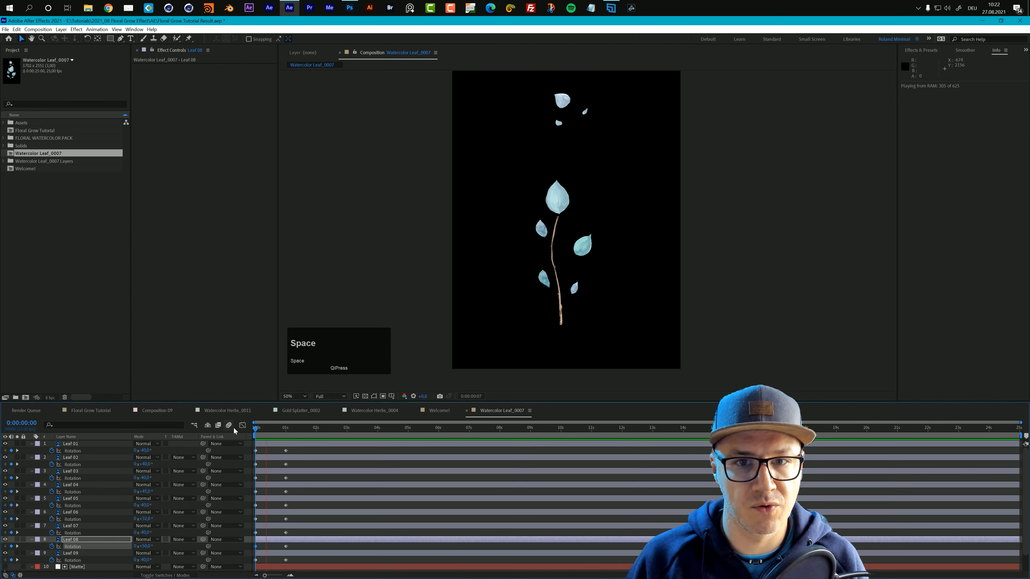
{"action": "left_click", "coordinate": [256, 430]}
{"action": "key", "text": "space"}
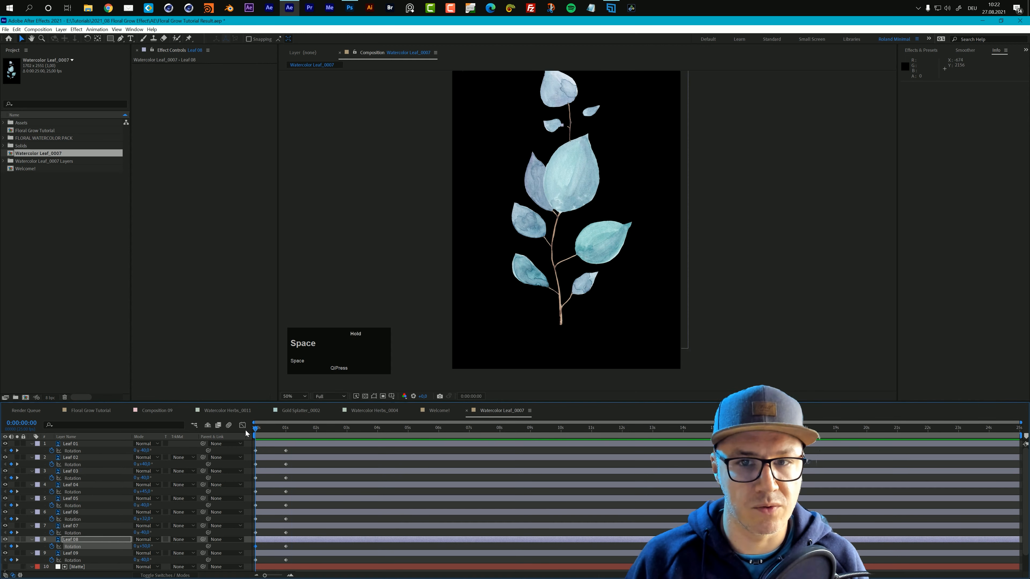
{"action": "left_click_drag", "start_coordinate": [266, 431], "coordinate": [245, 429]}
{"action": "key", "text": "space"}
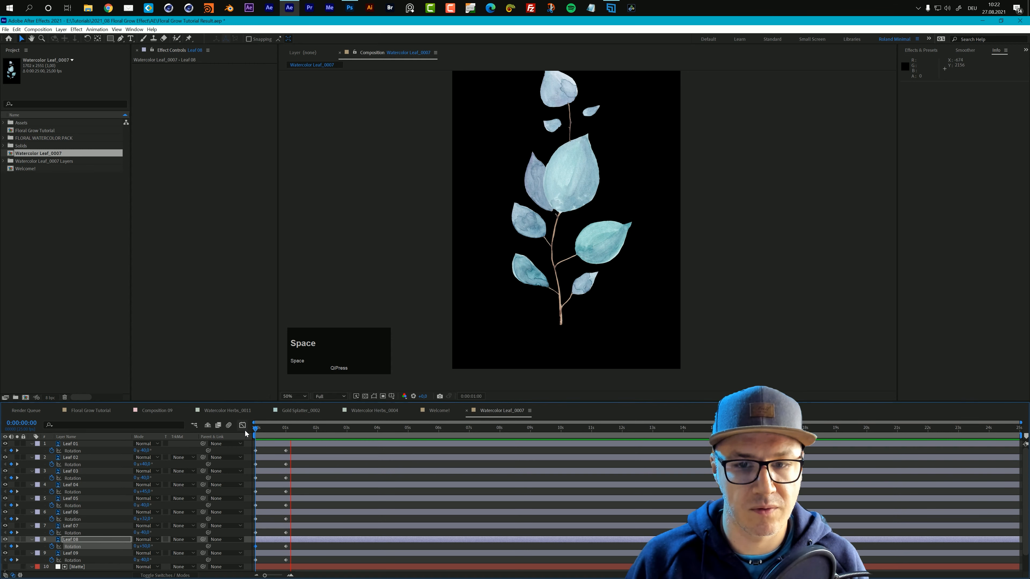
Select Leaf 07, the small leaf on the upper right of the stem, and set its Rotation at 0 seconds to -46°
{"action": "left_click", "coordinate": [588, 110]}
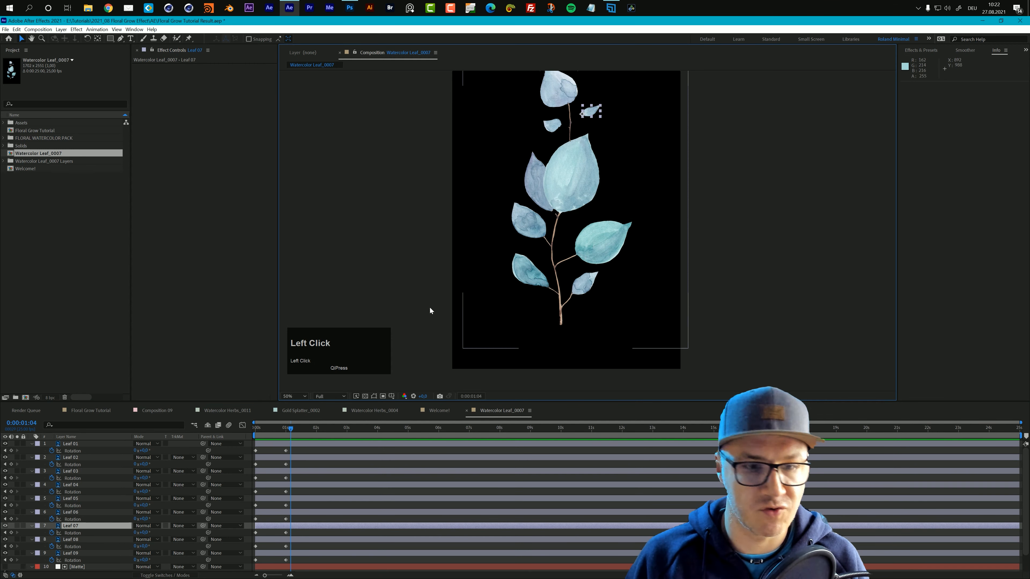
{"action": "left_click_drag", "start_coordinate": [261, 432], "coordinate": [231, 439]}
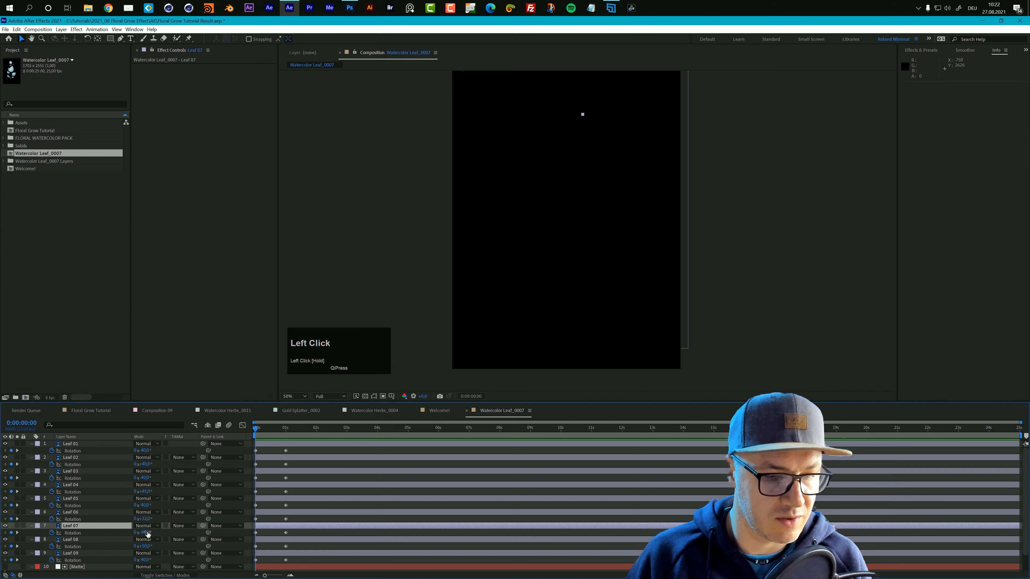
{"action": "type", "text": "-"}
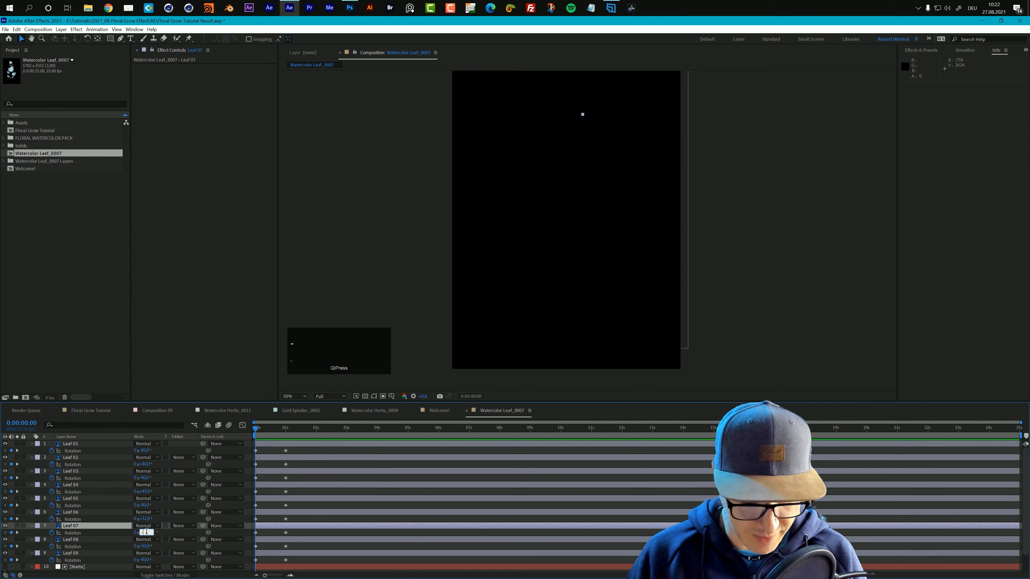
{"action": "type", "text": "46"}
{"action": "key", "text": "Return"}
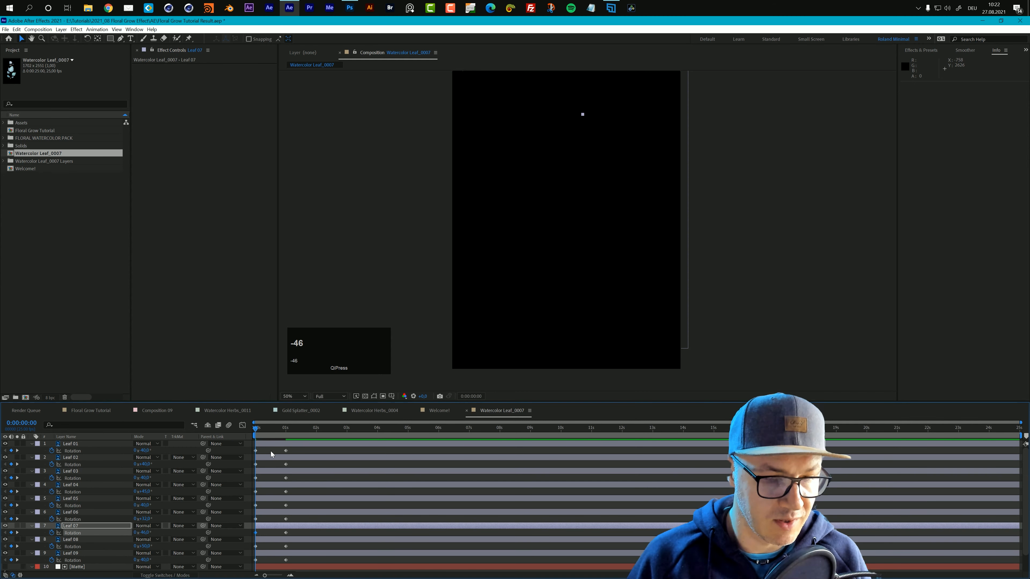
Select Leaf 03, the large leaf to the right of the stem, and set its Rotation at 0 seconds to -34°
{"action": "left_click", "coordinate": [297, 436]}
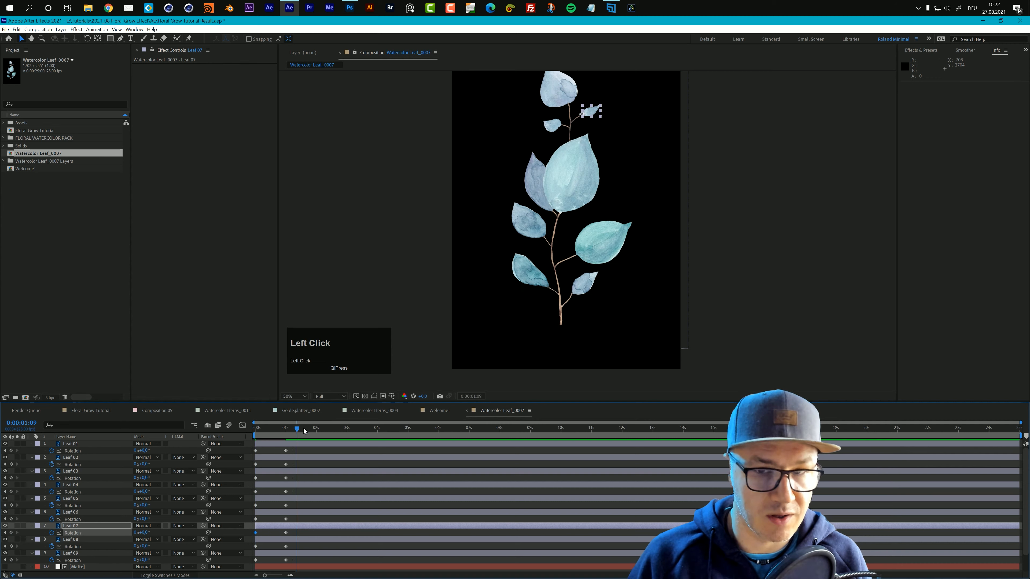
{"action": "left_click", "coordinate": [604, 247]}
{"action": "left_click_drag", "start_coordinate": [287, 428], "coordinate": [255, 434]}
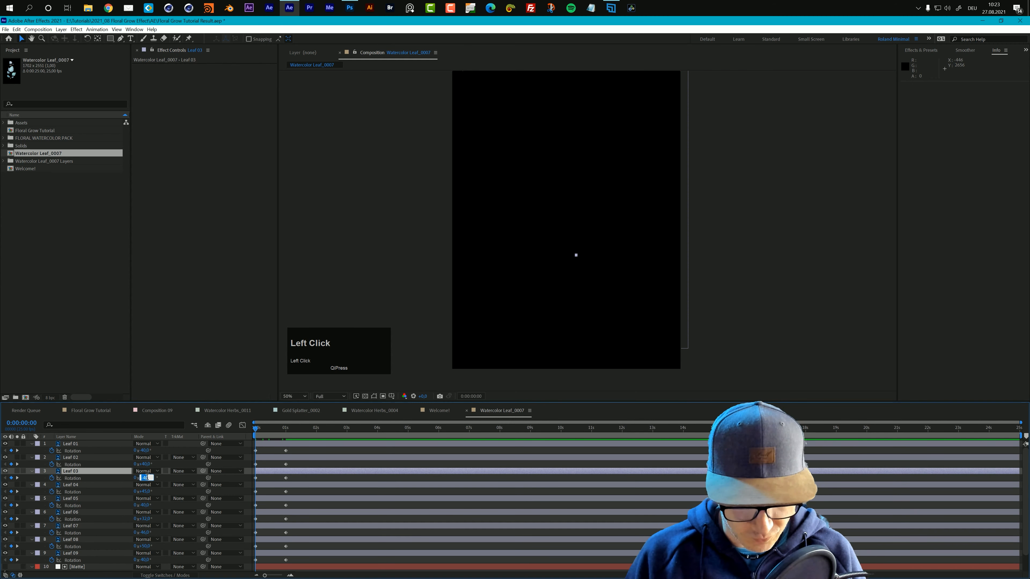
{"action": "type", "text": "-"}
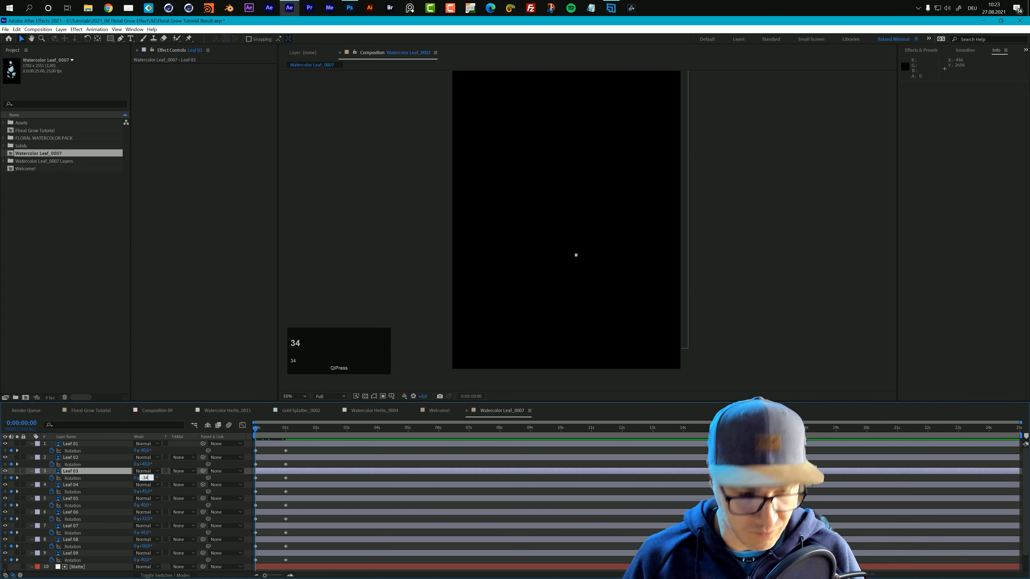
{"action": "type", "text": "34"}
{"action": "key", "text": "Return"}
Preview the leaf animation from 0 seconds to review the varied rotations of all leaves
{"action": "key", "text": "space"}
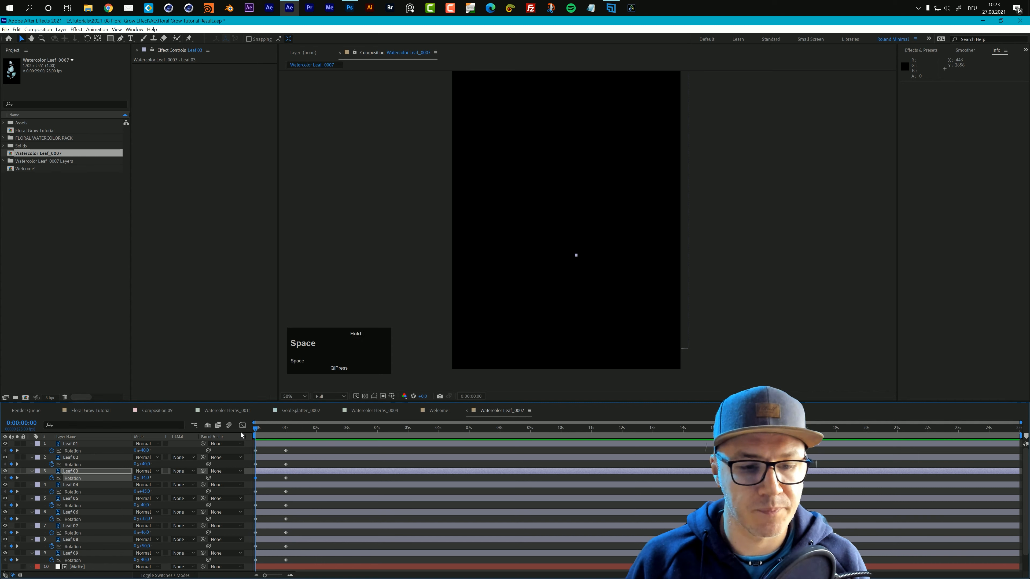
{"action": "left_click", "coordinate": [252, 432]}
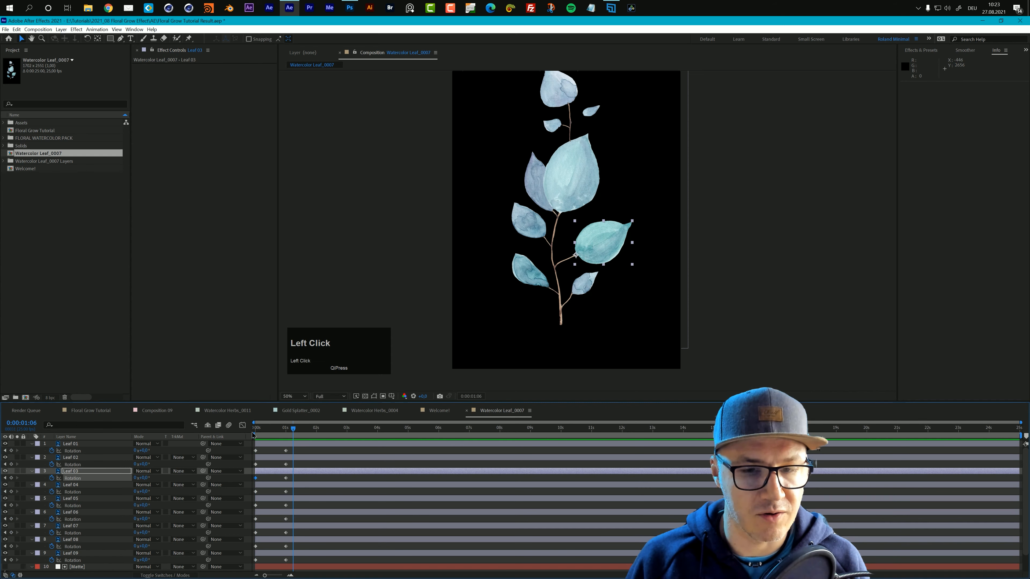
{"action": "key", "text": "space"}
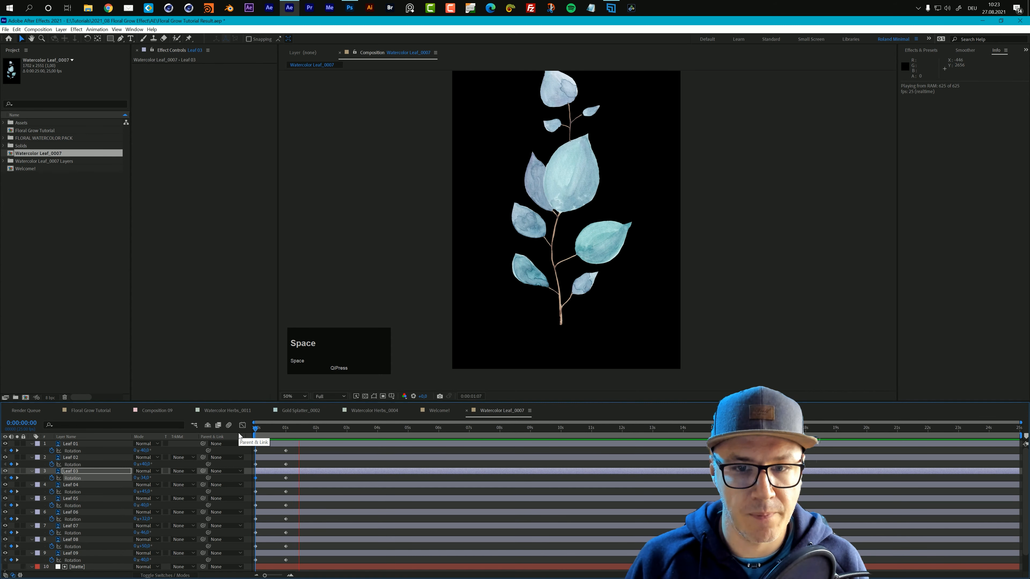
{"action": "left_click", "coordinate": [241, 436]}
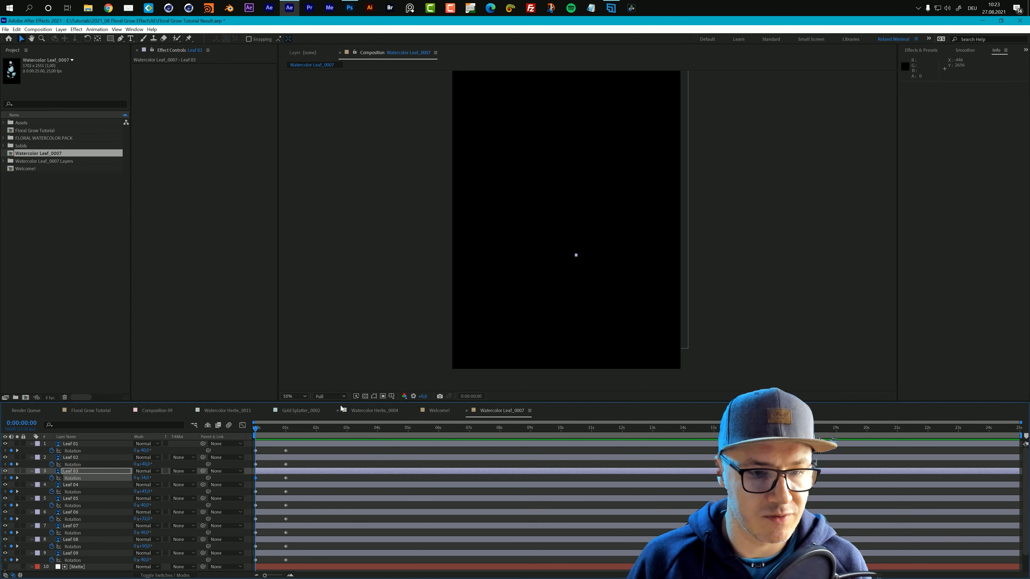
Enlarge the timeline and shift the Leaf 05 layer to start at 0:00:00:10, timed to the stem reaching the leaf's base
{"action": "left_click_drag", "start_coordinate": [341, 404], "coordinate": [345, 352]}
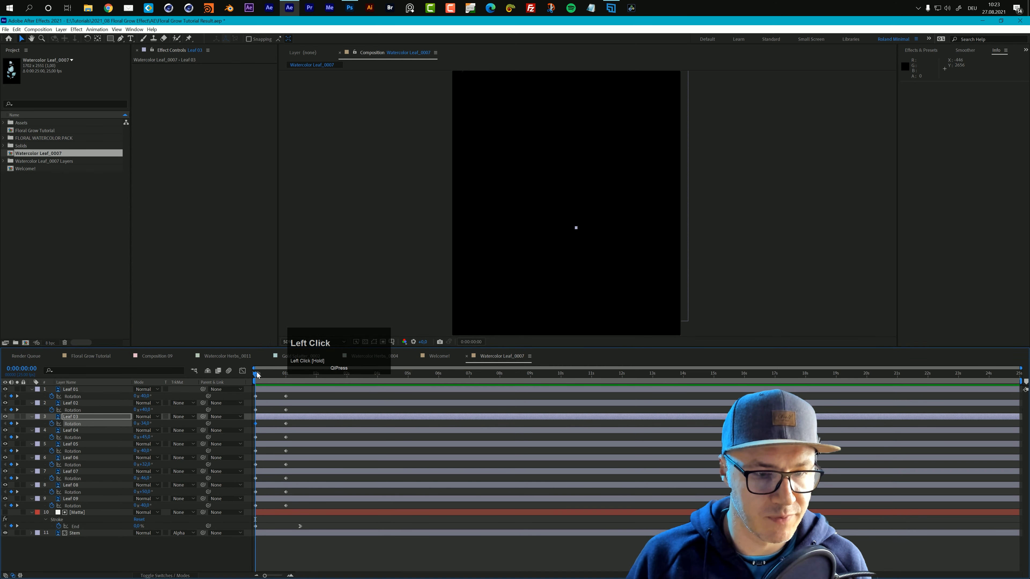
{"action": "left_click_drag", "start_coordinate": [261, 374], "coordinate": [277, 374]}
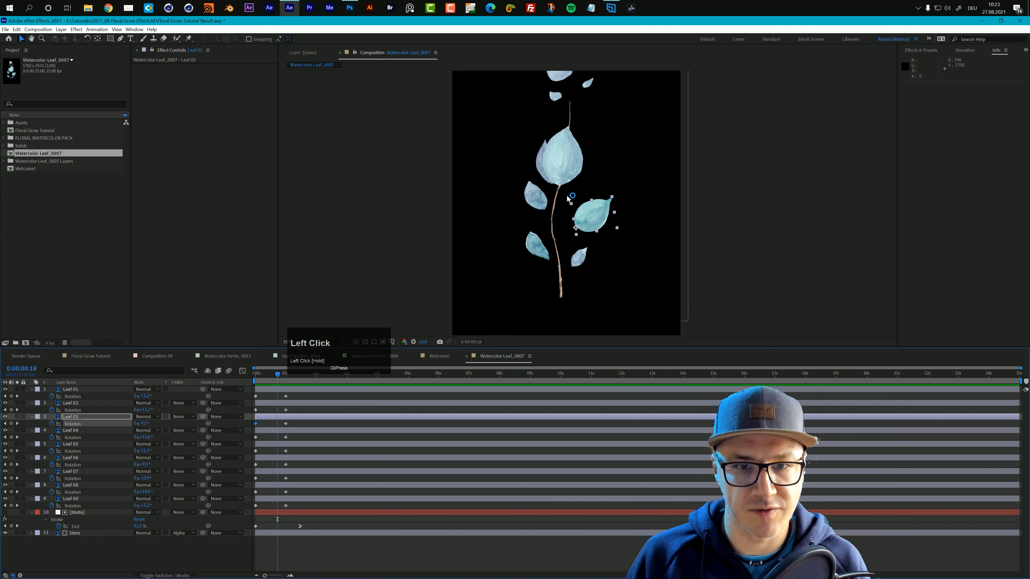
{"action": "left_click", "coordinate": [560, 170]}
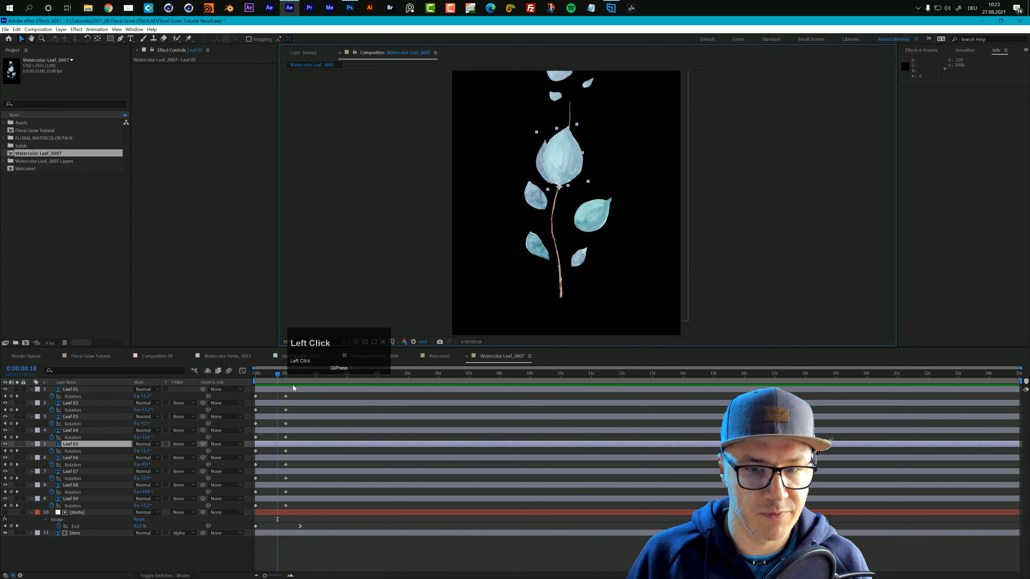
{"action": "left_click_drag", "start_coordinate": [279, 377], "coordinate": [267, 379]}
{"action": "scroll", "coordinate": [574, 195], "scroll_direction": "up", "scroll_amount": 1}
{"action": "key", "text": "space"}
{"action": "left_click_drag", "start_coordinate": [574, 195], "coordinate": [602, 209]}
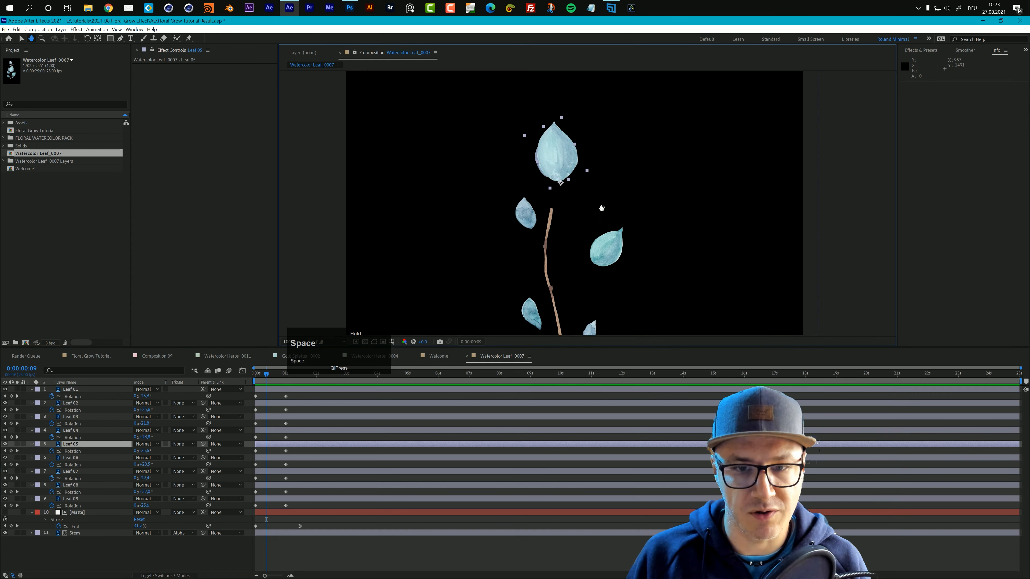
{"action": "left_click_drag", "start_coordinate": [281, 443], "coordinate": [293, 443]}
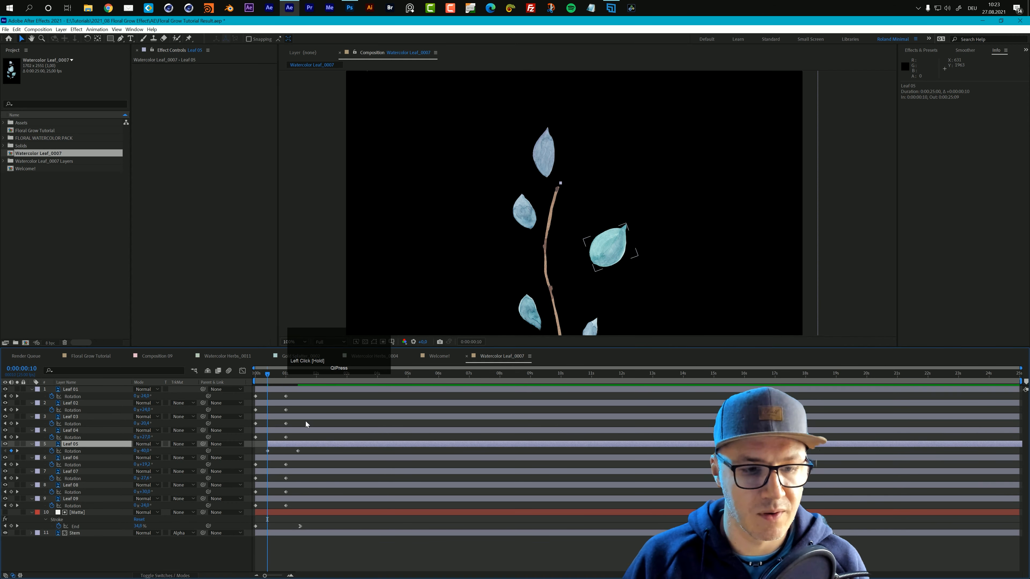
Shift the Leaf 09 layer, the top leaf, to start at 0:00:00:20, when the stem reaches its base
{"action": "key", "text": "Page_Down"}
{"action": "key", "text": "Page_Down"}
{"action": "key", "text": "Page_Down"}
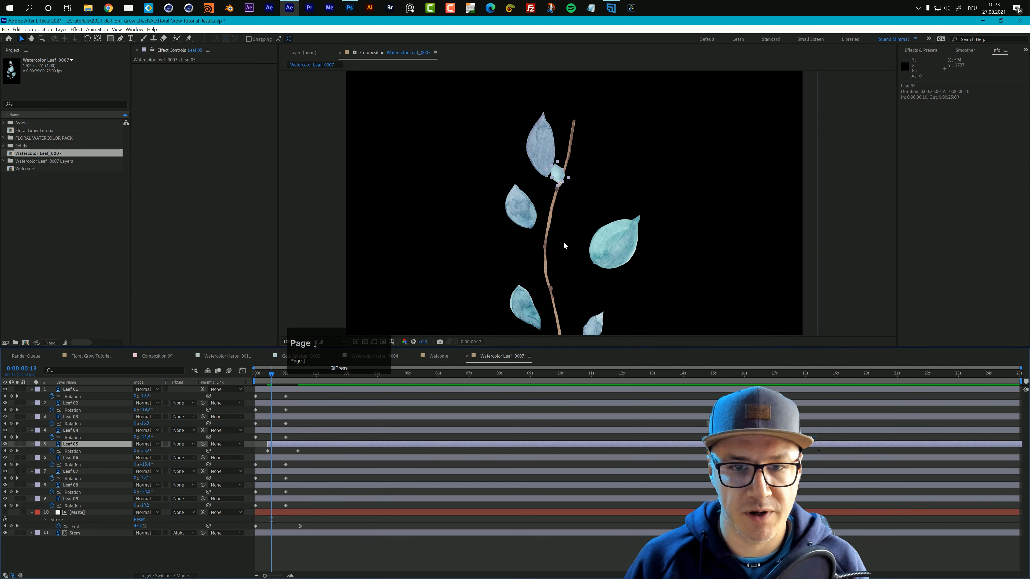
{"action": "left_click_drag", "start_coordinate": [586, 200], "coordinate": [593, 276]}
{"action": "key", "text": "Page_Down"}
{"action": "key", "text": "Page_Down"}
{"action": "key", "text": "Page_Down"}
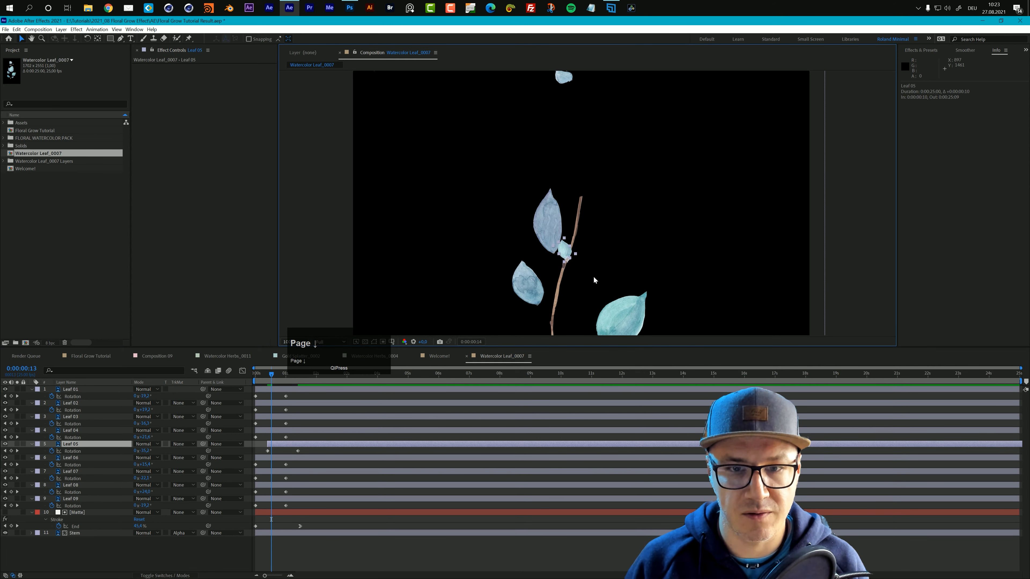
{"action": "key", "text": "Page_Down"}
{"action": "key", "text": "Page_Down"}
{"action": "left_click_drag", "start_coordinate": [627, 223], "coordinate": [622, 299]}
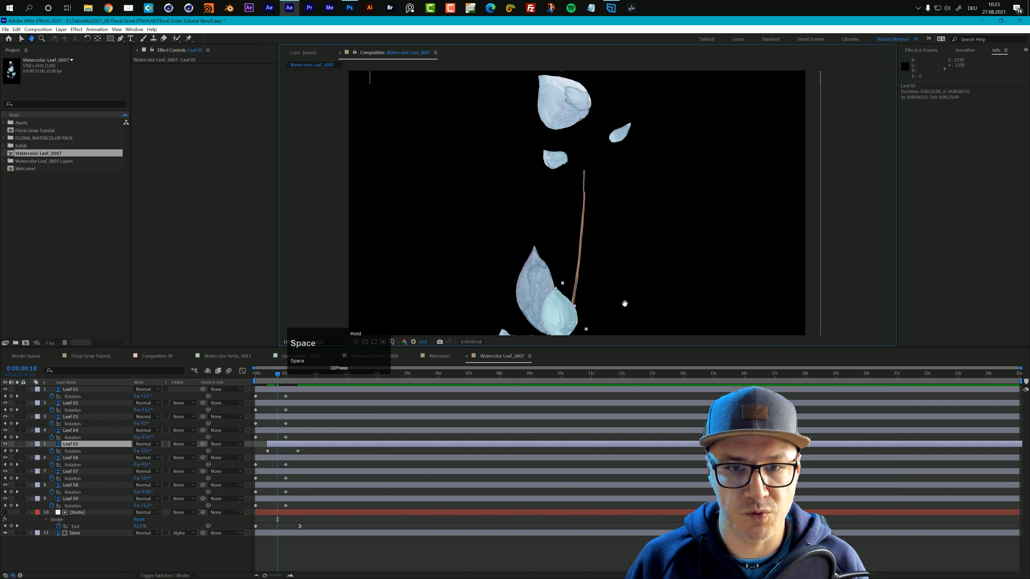
{"action": "key", "text": "Page_Down"}
{"action": "key", "text": "Page_Down"}
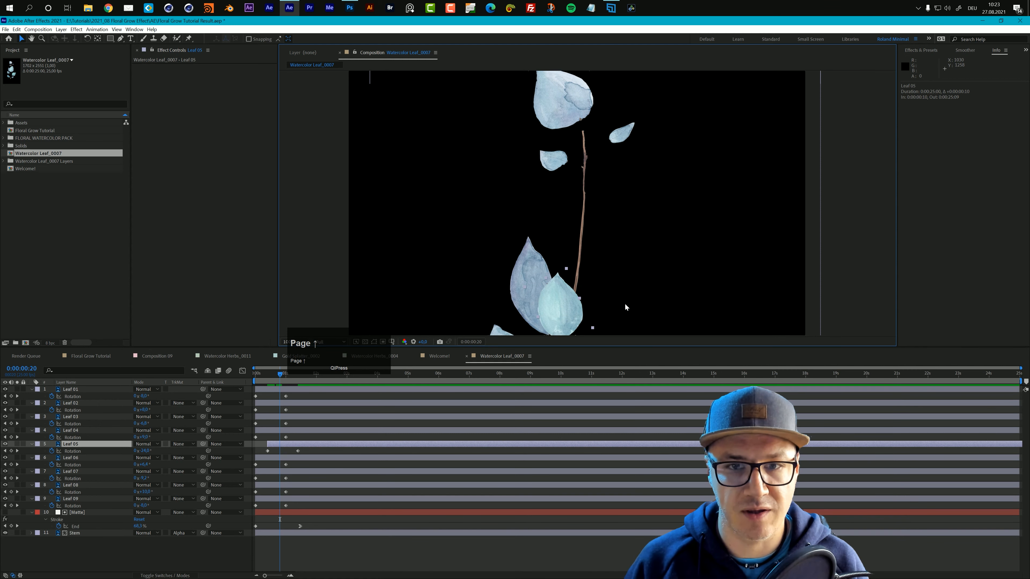
{"action": "left_click", "coordinate": [549, 107]}
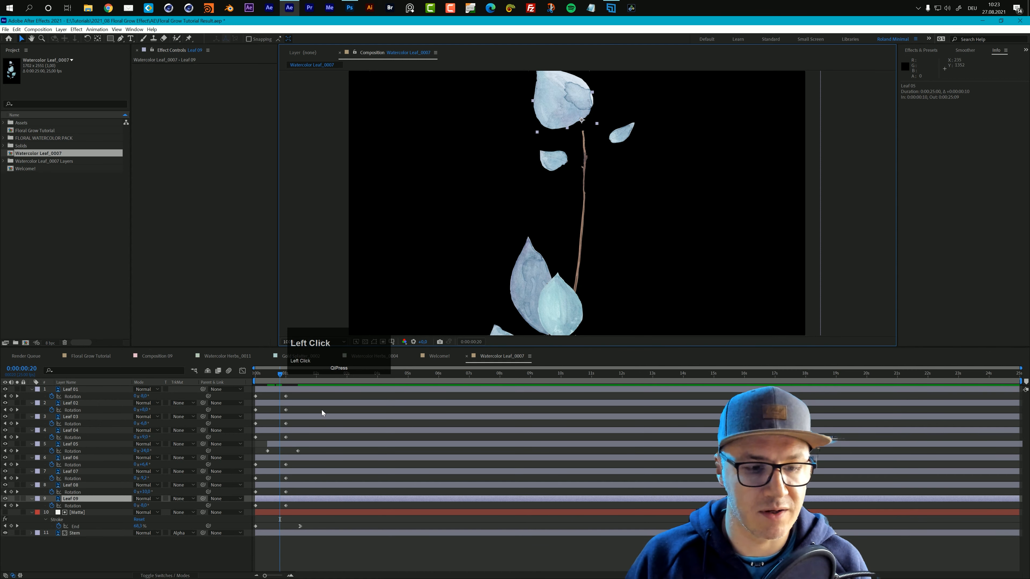
{"action": "left_click_drag", "start_coordinate": [266, 498], "coordinate": [289, 497]}
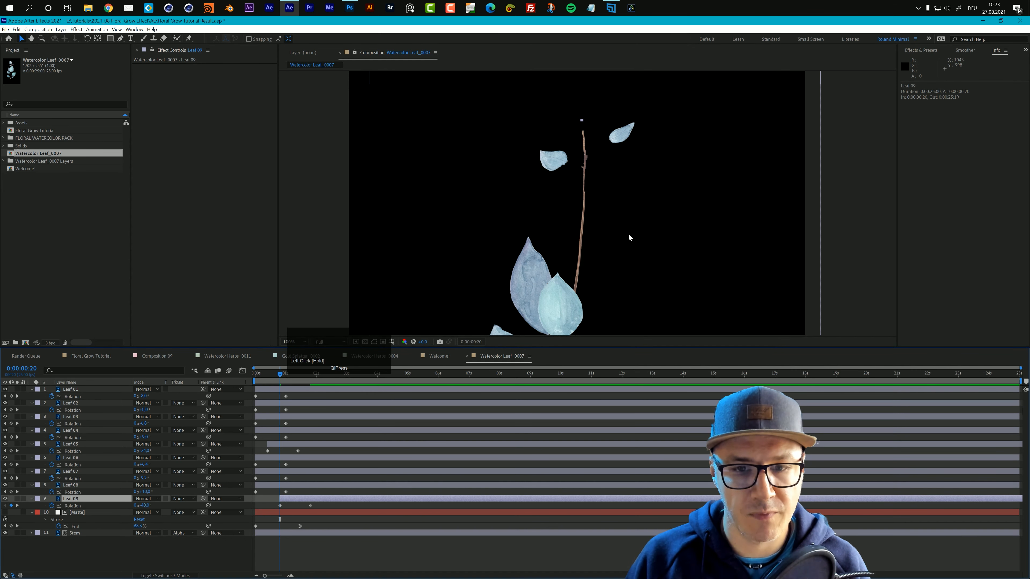
Shift the Leaf 01 layer, the lowest leaf on the right side, to start at 0:00:00:22, timed to its twig's growth
{"action": "left_click_drag", "start_coordinate": [617, 252], "coordinate": [613, 97]}
{"action": "left_click_drag", "start_coordinate": [625, 276], "coordinate": [621, 133]}
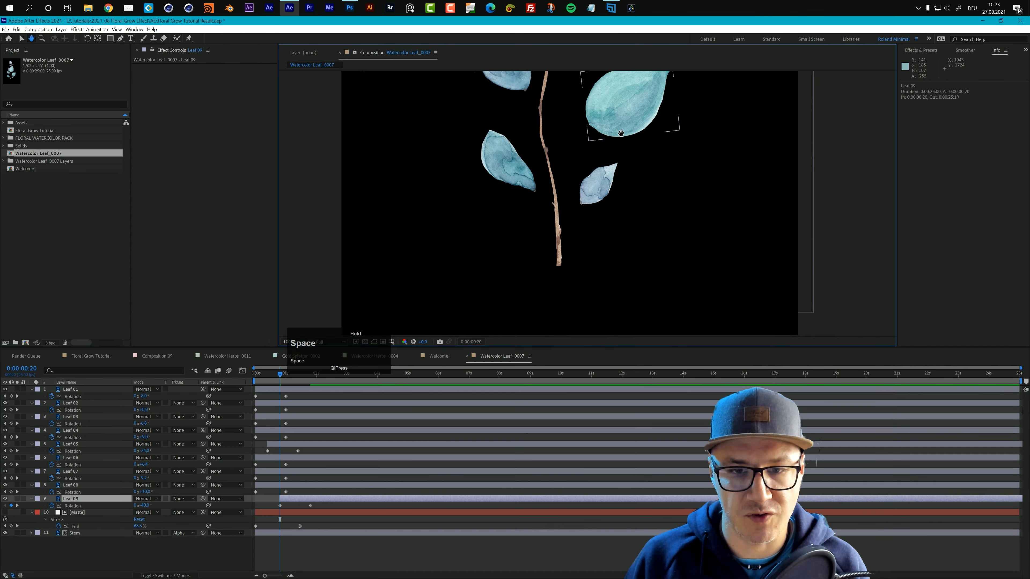
{"action": "key", "text": "Page_Down"}
{"action": "key", "text": "Page_Down"}
{"action": "key", "text": "Page_Down"}
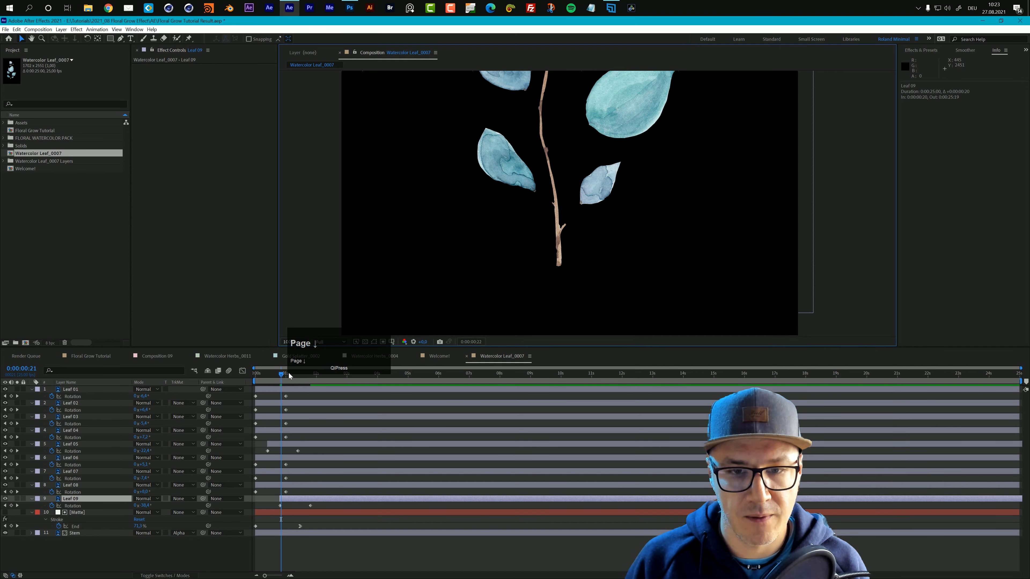
{"action": "key", "text": "Page_Up"}
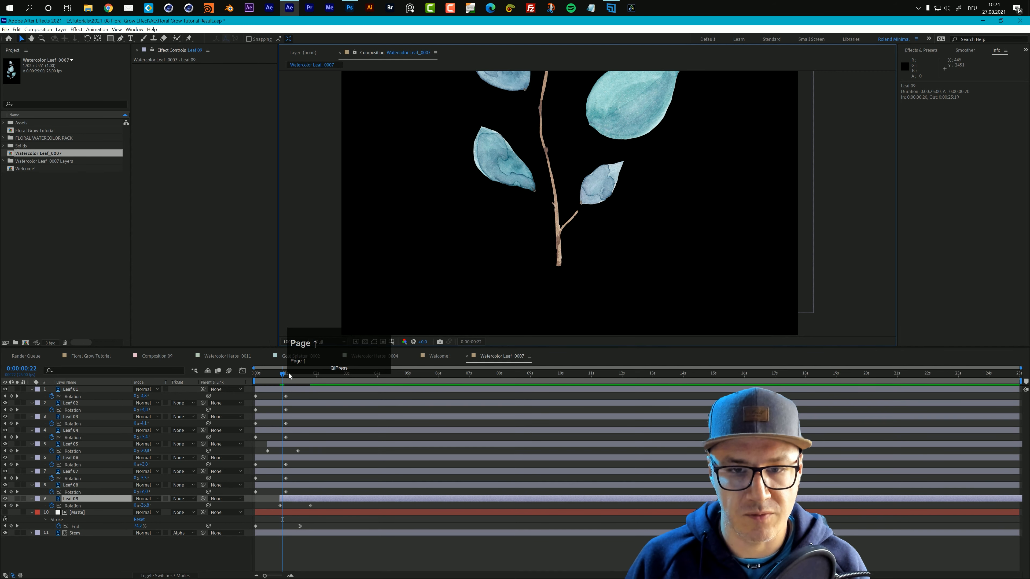
{"action": "left_click", "coordinate": [592, 181]}
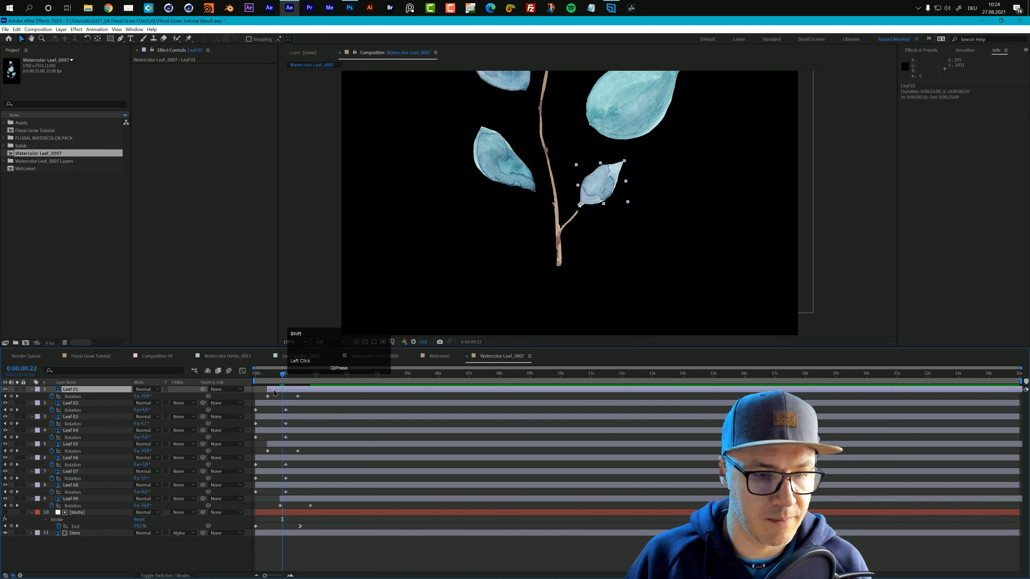
{"action": "left_click_drag", "start_coordinate": [265, 389], "coordinate": [289, 388]}
Shift the Leaf 02 layer, the lowest leaf on the left side, to start at 0:00:00:23
{"action": "key", "text": "Page_Down"}
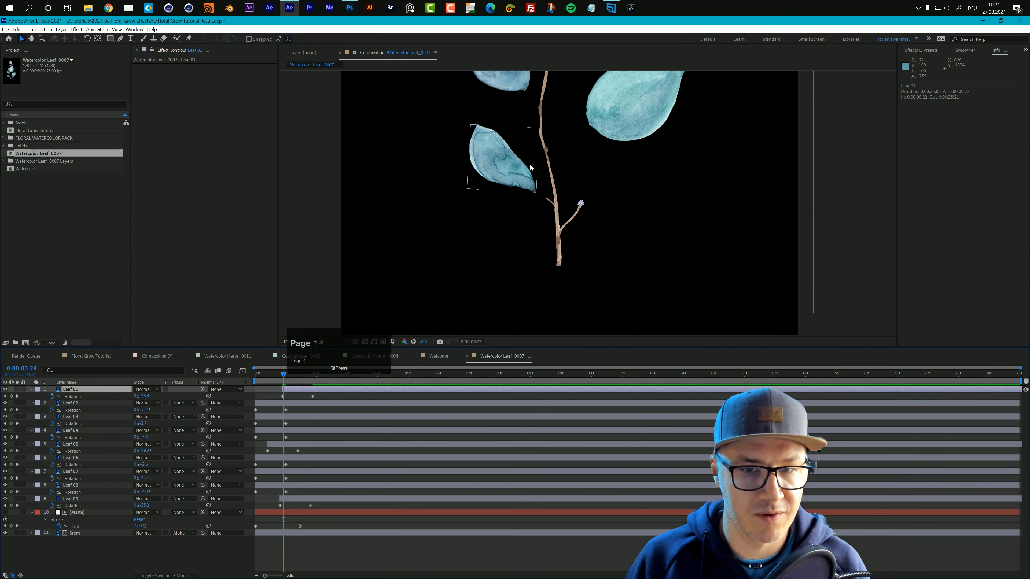
{"action": "left_click", "coordinate": [507, 179]}
{"action": "left_click_drag", "start_coordinate": [282, 404], "coordinate": [291, 403]}
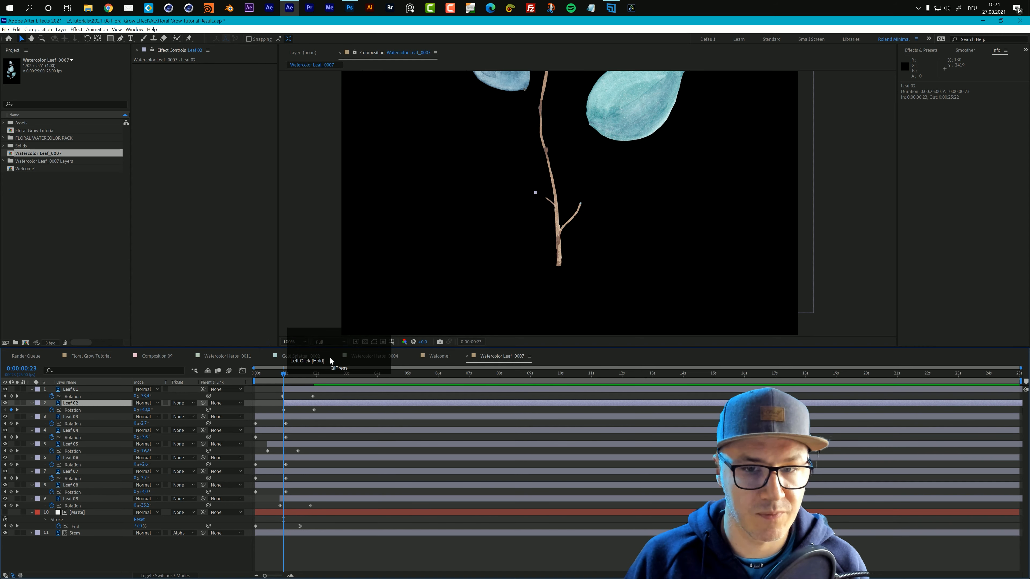
Shift the Leaf 03 layer, the large leaf to the right of the stem, to start at 0:00:01:01 as its twig finishes growing
{"action": "key", "text": "Page_Down"}
{"action": "key", "text": "Page_Down"}
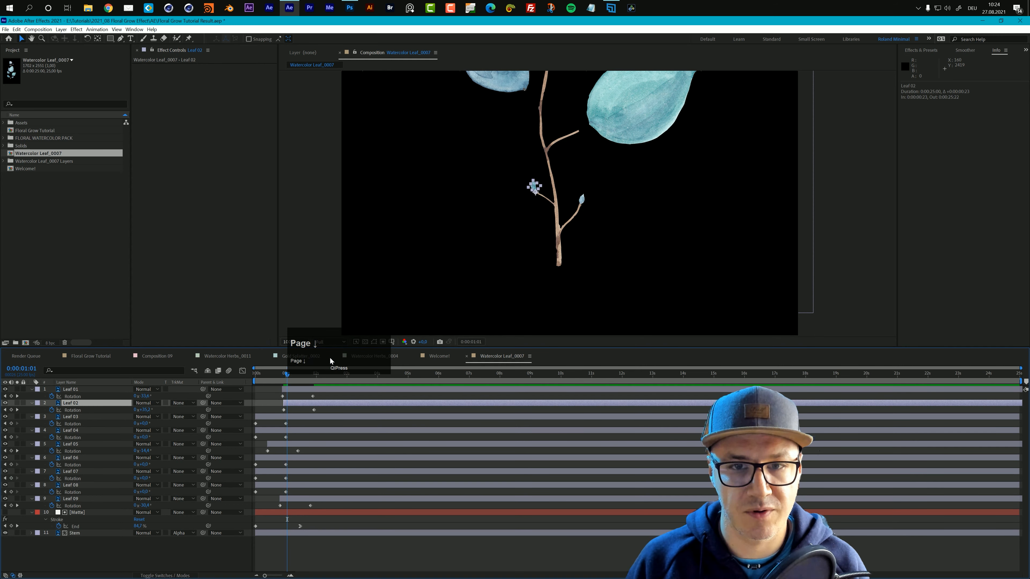
{"action": "key", "text": "Page_Down"}
{"action": "key", "text": "Page_Up"}
{"action": "left_click", "coordinate": [276, 417]}
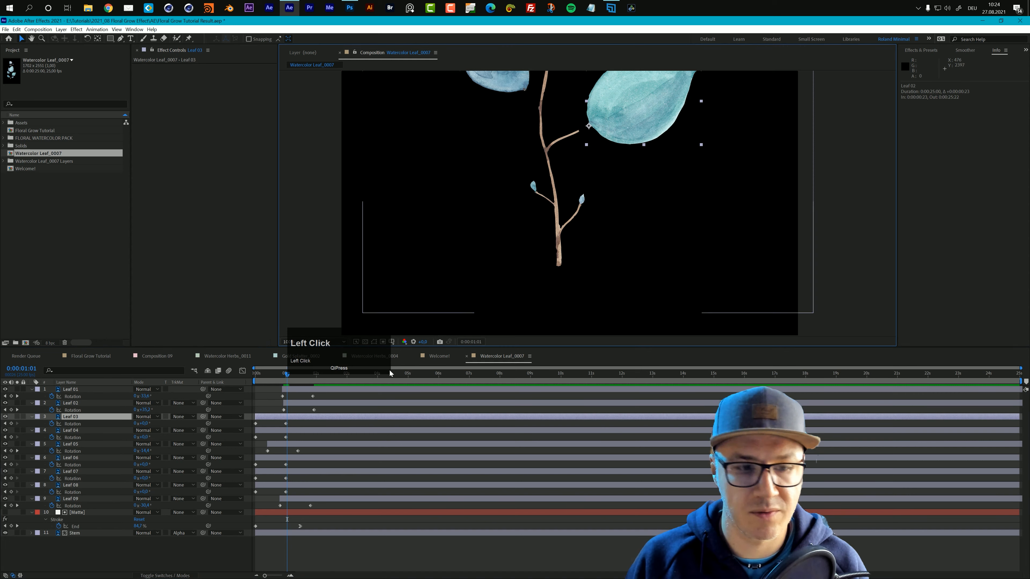
{"action": "left_click_drag", "start_coordinate": [274, 417], "coordinate": [310, 414]}
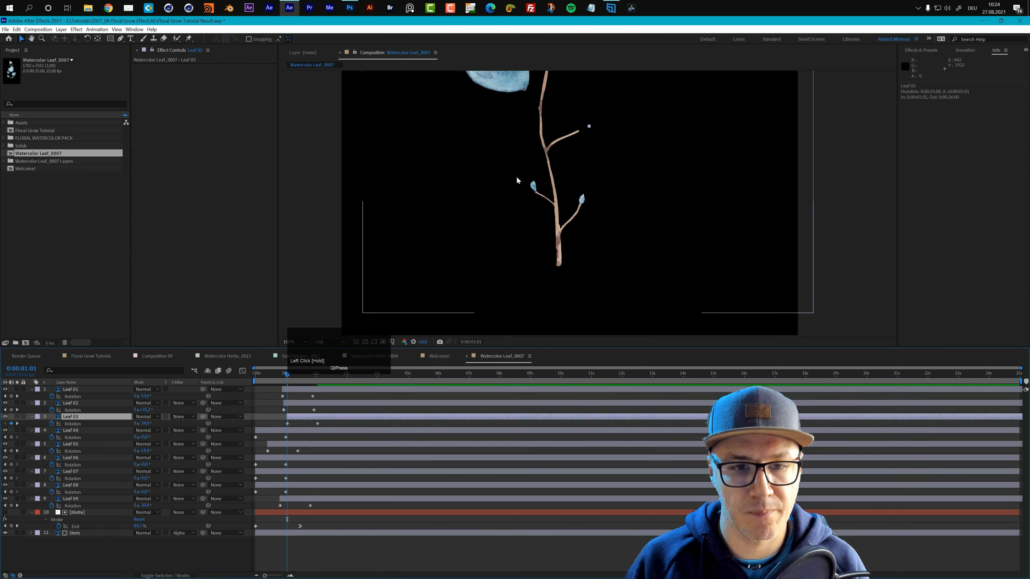
Shift the Leaf 04 layer, the middle leaf left of the stem, to start at 0:00:01:03
{"action": "left_click_drag", "start_coordinate": [516, 176], "coordinate": [515, 328]}
{"action": "key", "text": "Page_Down"}
{"action": "key", "text": "Page_Down"}
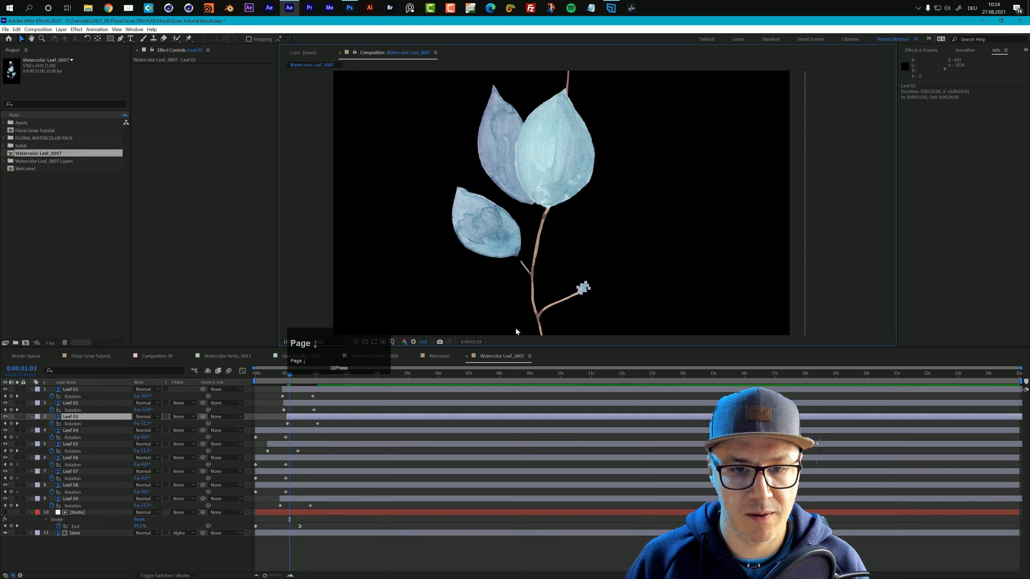
{"action": "left_click", "coordinate": [506, 244]}
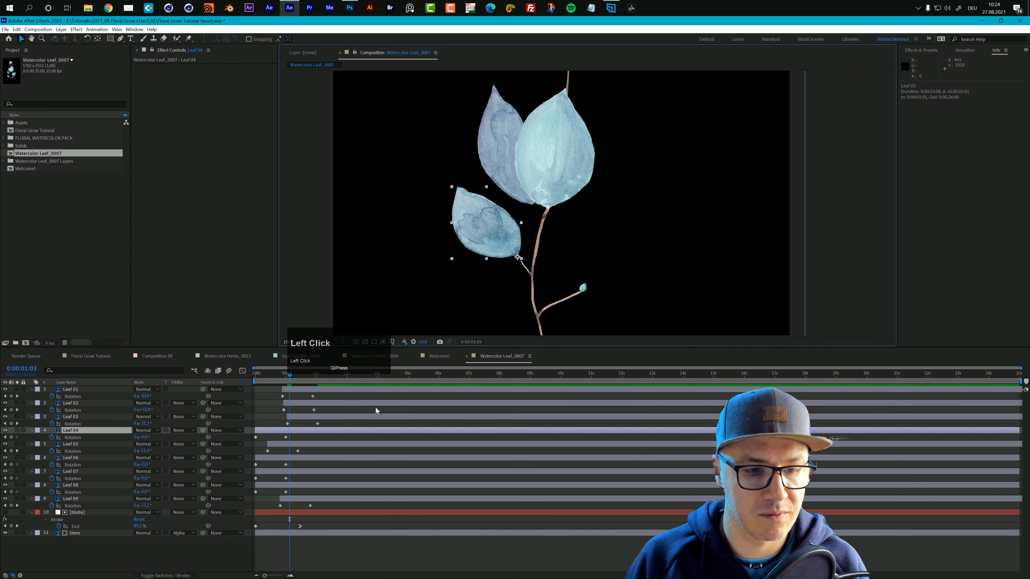
{"action": "left_click_drag", "start_coordinate": [262, 430], "coordinate": [298, 430]}
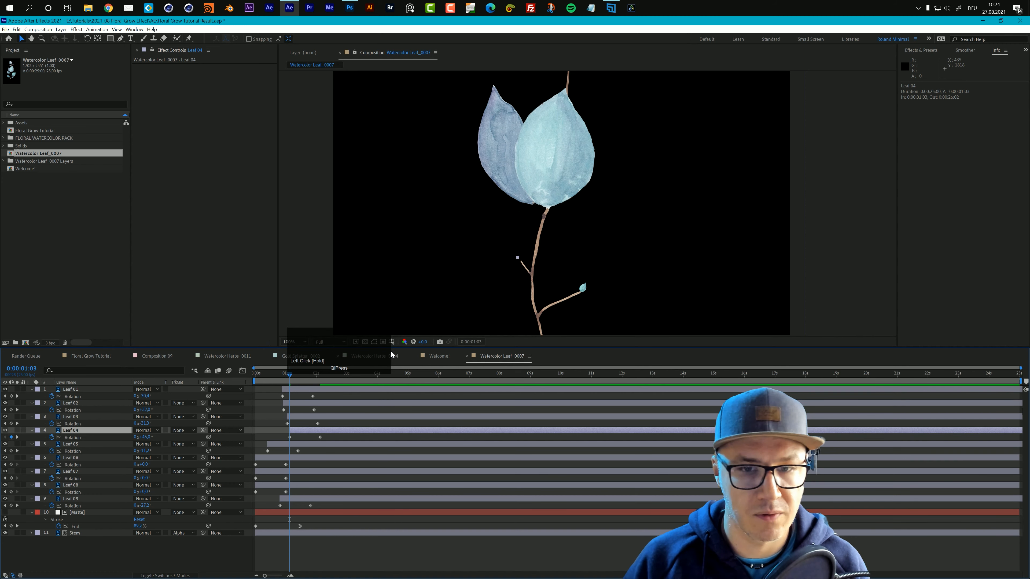
Shift the Leaf 06 layer, the leaf partly behind the big central leaf, to start at 0:00:01:04
{"action": "key", "text": "Page_Down"}
{"action": "left_click", "coordinate": [507, 167]}
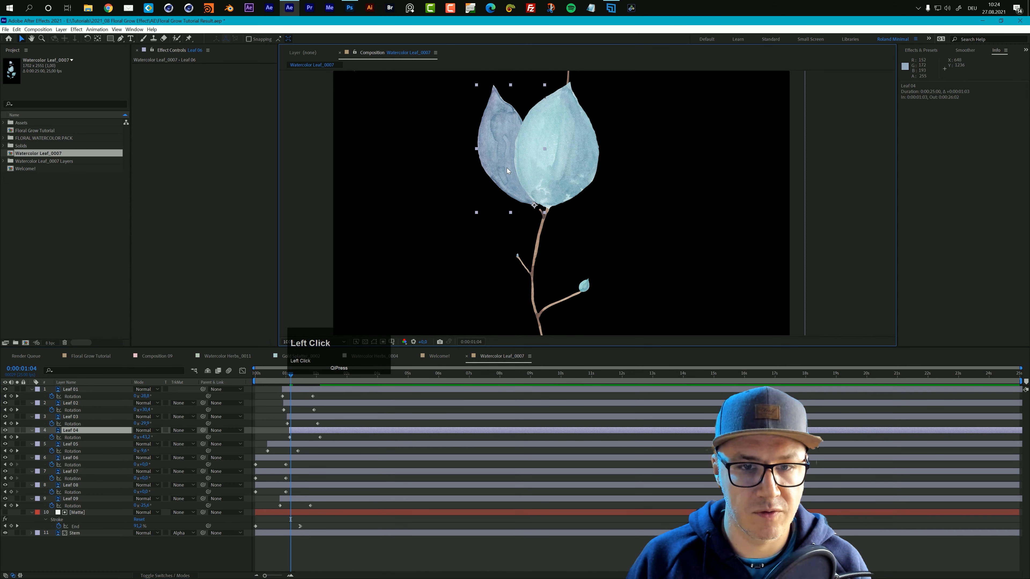
{"action": "left_click_drag", "start_coordinate": [272, 459], "coordinate": [306, 457]}
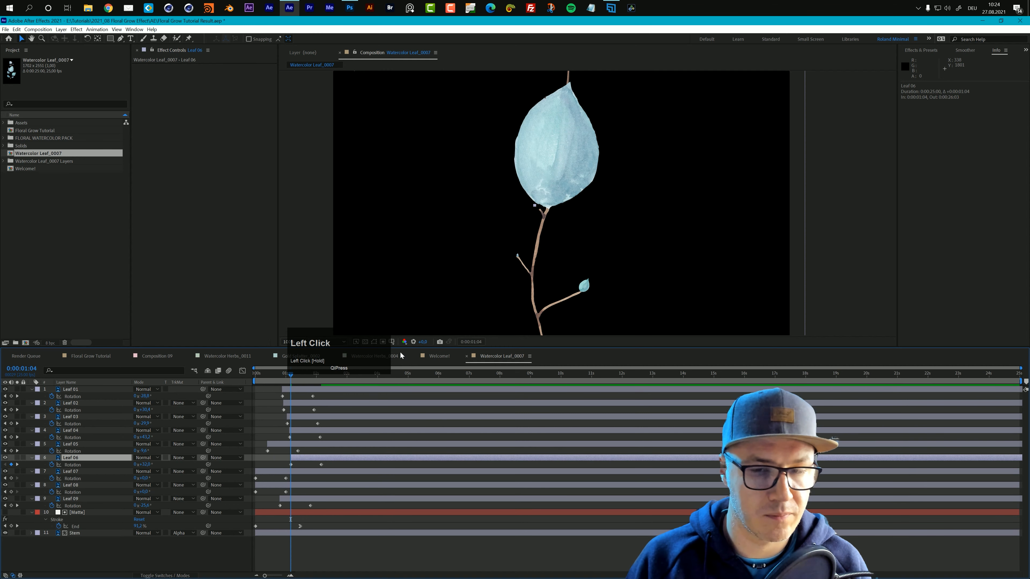
Shift the Leaf 08 layer, the small leaf on the upper left of the stem, to start at 0:00:01:06
{"action": "middle_click", "coordinate": [590, 189]}
{"action": "left_click_drag", "start_coordinate": [590, 189], "coordinate": [571, 311]}
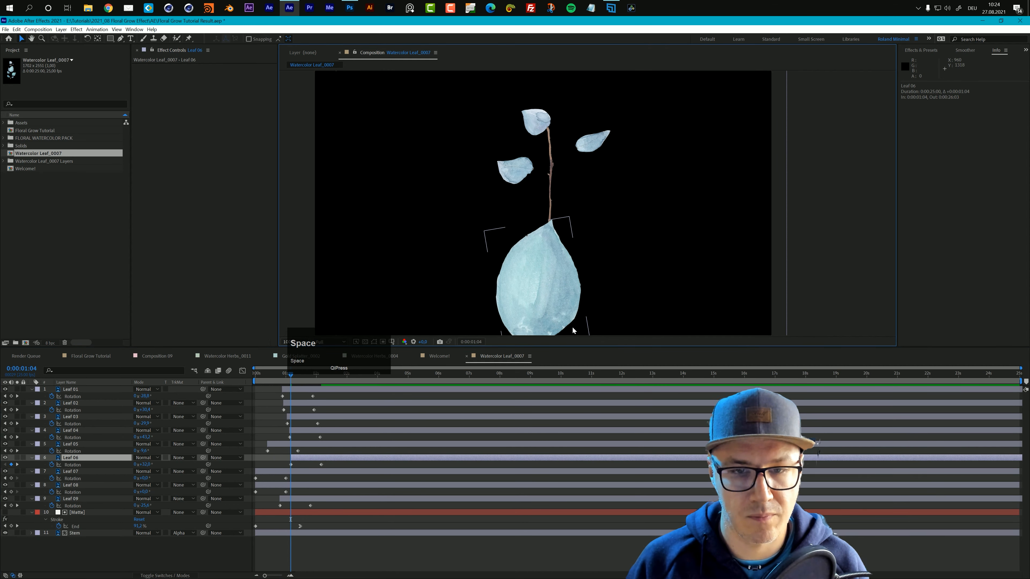
{"action": "key", "text": "Page_Down"}
{"action": "key", "text": "Page_Down"}
{"action": "key", "text": "Page_Down"}
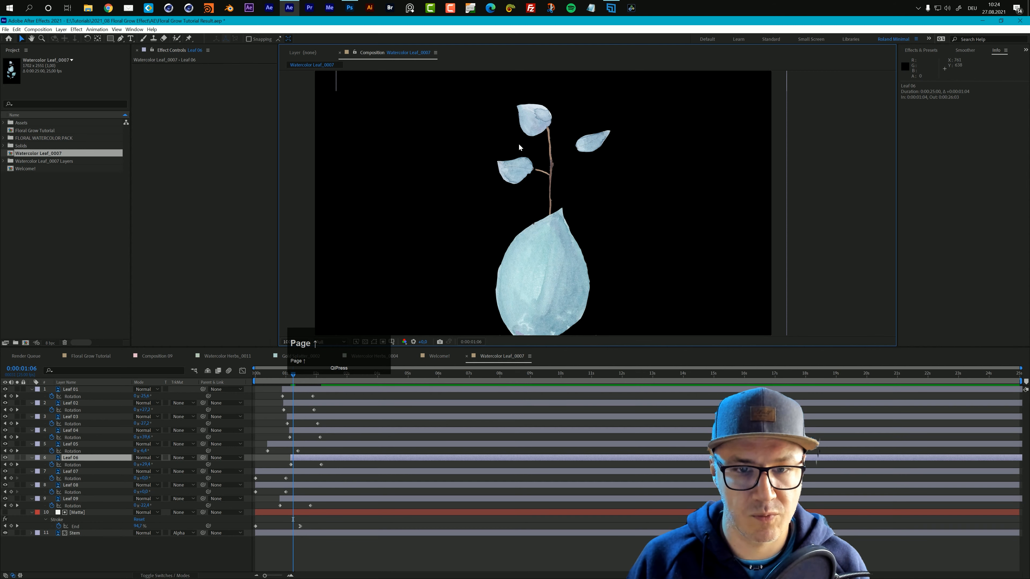
{"action": "left_click", "coordinate": [267, 485]}
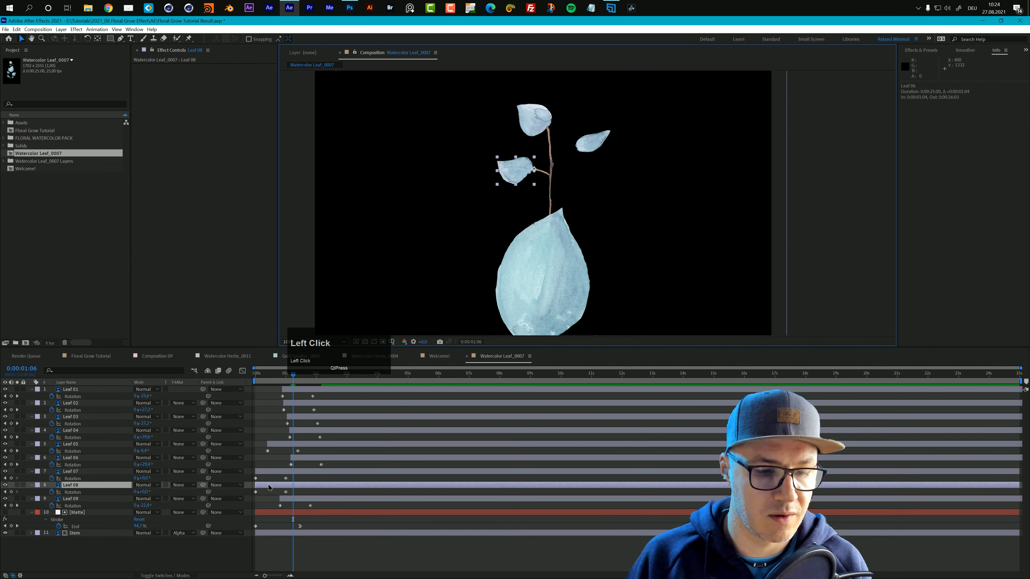
{"action": "left_click_drag", "start_coordinate": [268, 485], "coordinate": [306, 483]}
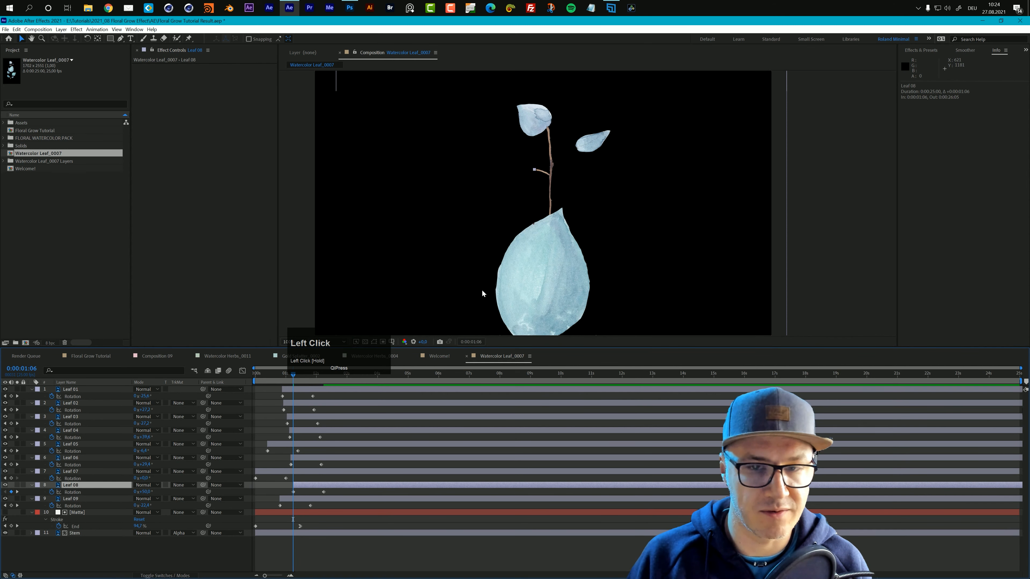
Shift the Leaf 07 layer, the small leaf on the upper right of the stem, to start at 0:00:01:10
{"action": "key", "text": "Page_Down"}
{"action": "key", "text": "Page_Down"}
{"action": "key", "text": "Page_Down"}
{"action": "key", "text": "Page_Down"}
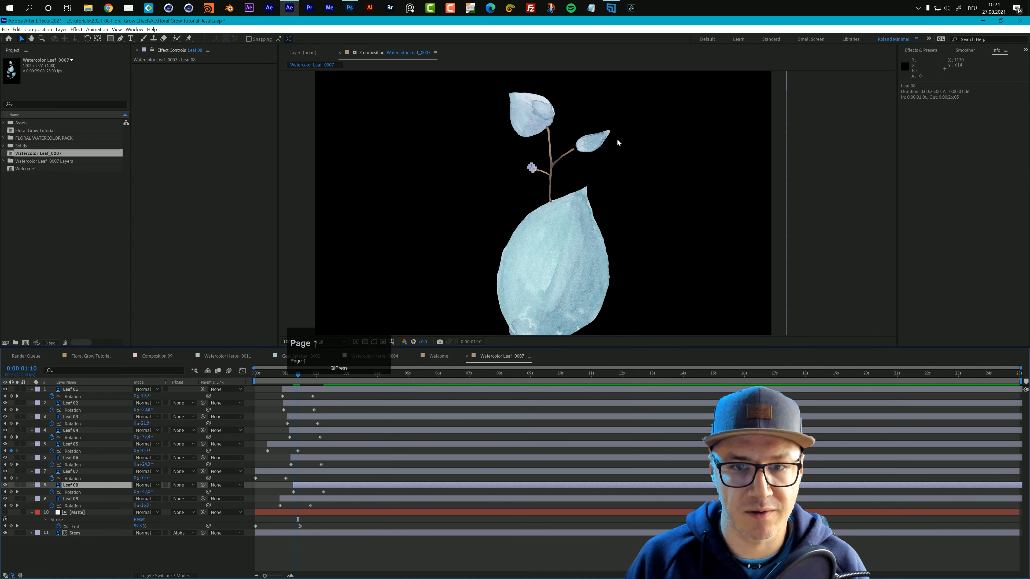
{"action": "left_click", "coordinate": [604, 140]}
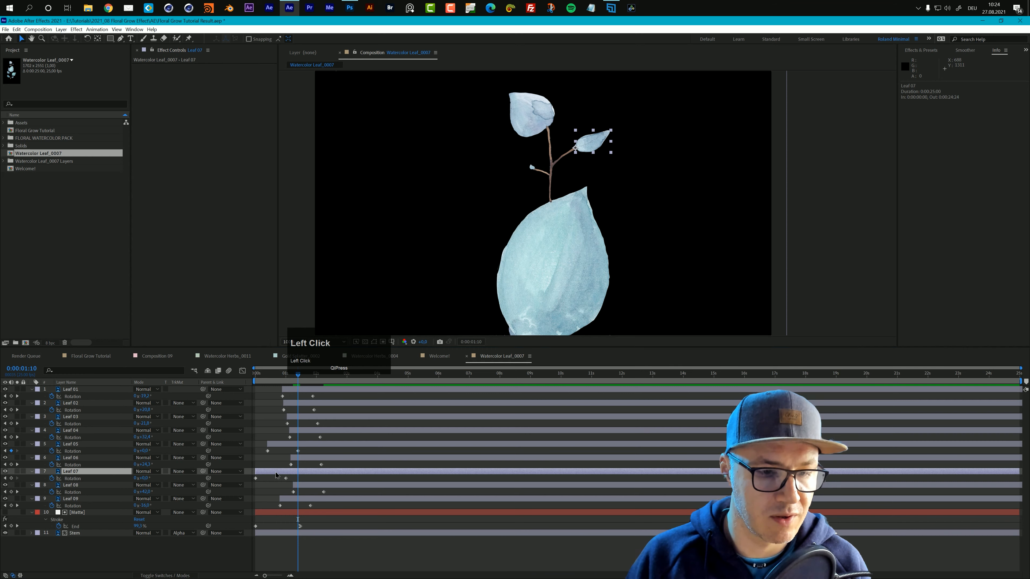
{"action": "left_click_drag", "start_coordinate": [270, 472], "coordinate": [312, 472]}
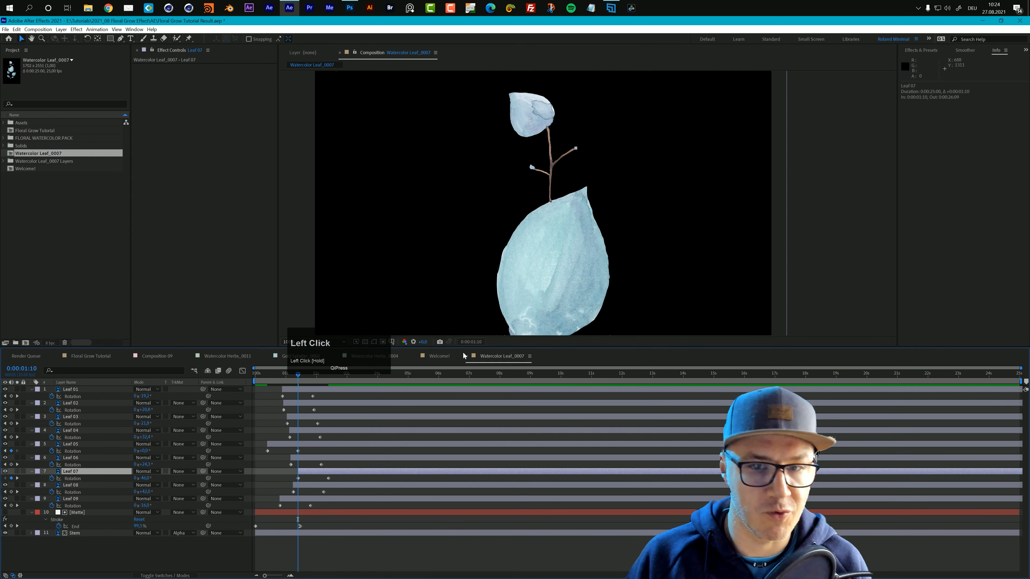
Enlarge the composition view to show the whole plant and preview the animation from 0 seconds to check the leaf timing
{"action": "scroll", "coordinate": [588, 216], "scroll_direction": "down", "scroll_amount": 2}
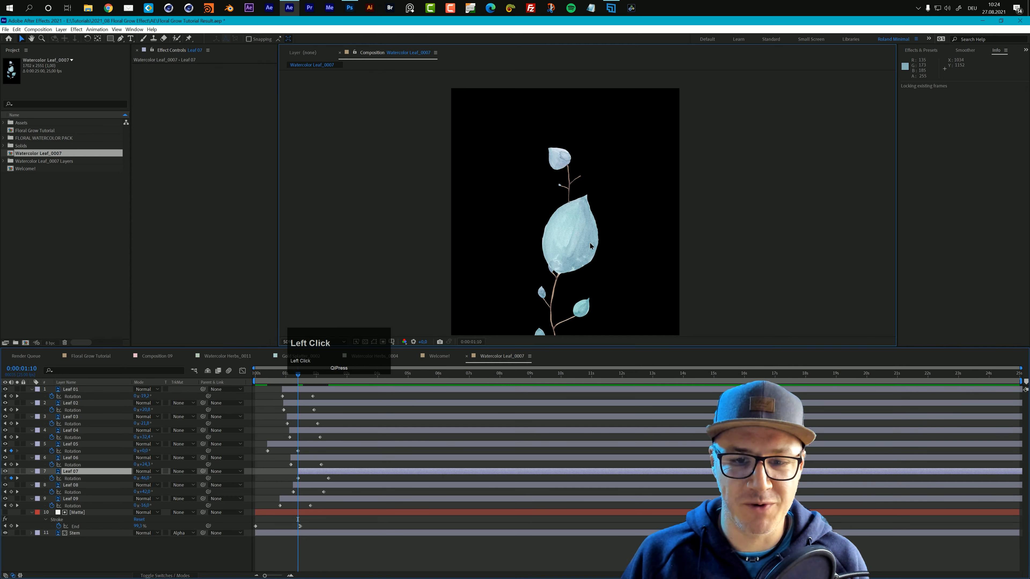
{"action": "key", "text": "space"}
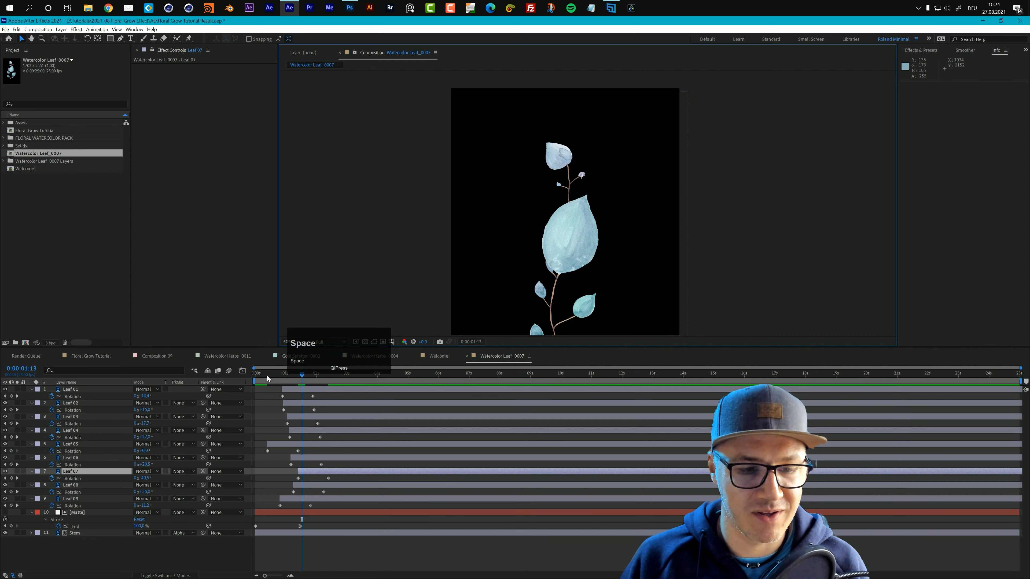
{"action": "left_click", "coordinate": [254, 376]}
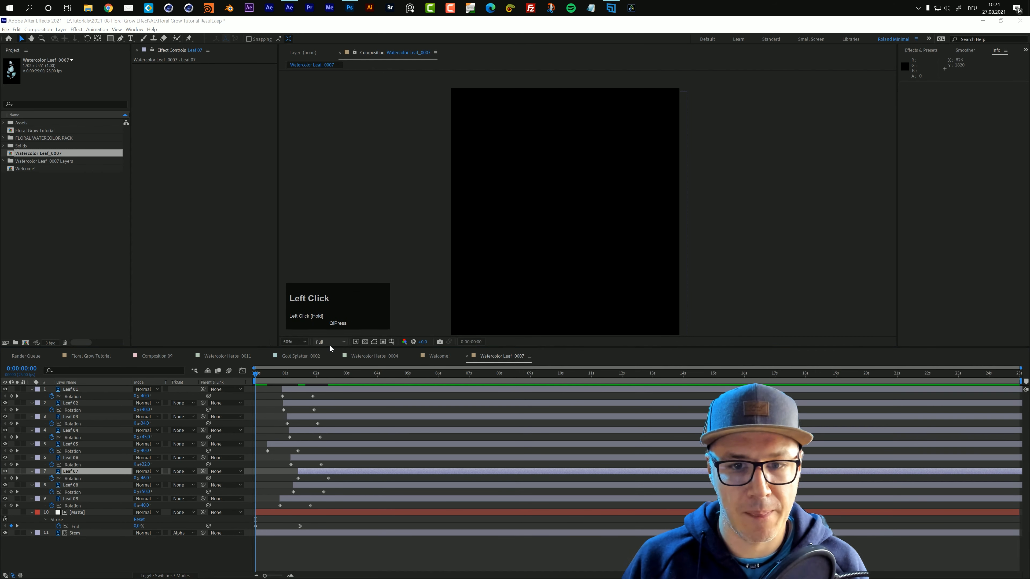
{"action": "key", "text": "space"}
{"action": "scroll", "coordinate": [564, 263], "scroll_direction": "down", "scroll_amount": 2}
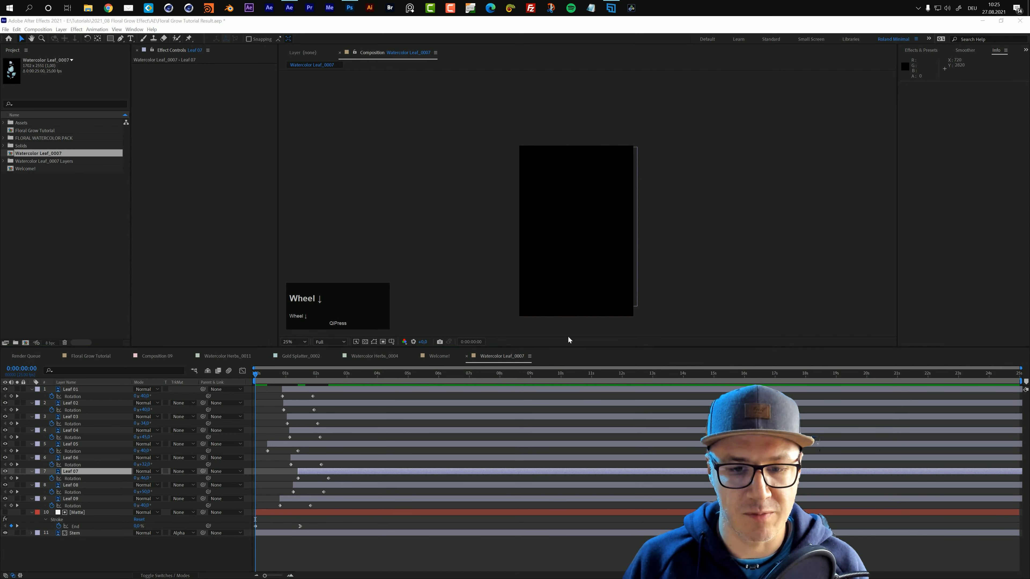
{"action": "left_click_drag", "start_coordinate": [570, 347], "coordinate": [565, 391]}
{"action": "scroll", "coordinate": [573, 279], "scroll_direction": "up", "scroll_amount": 2}
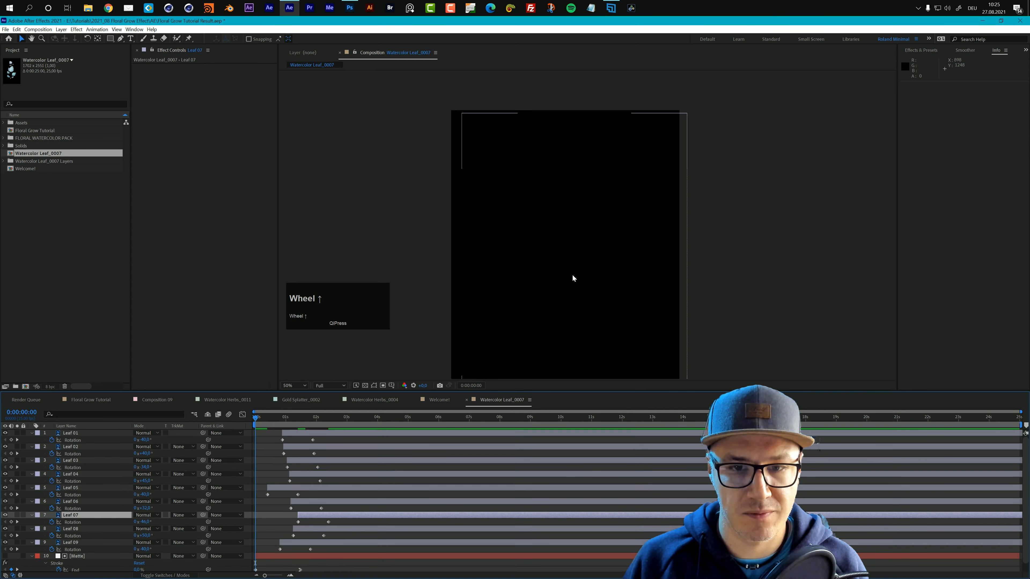
{"action": "key", "text": "space"}
{"action": "left_click_drag", "start_coordinate": [580, 268], "coordinate": [580, 213]}
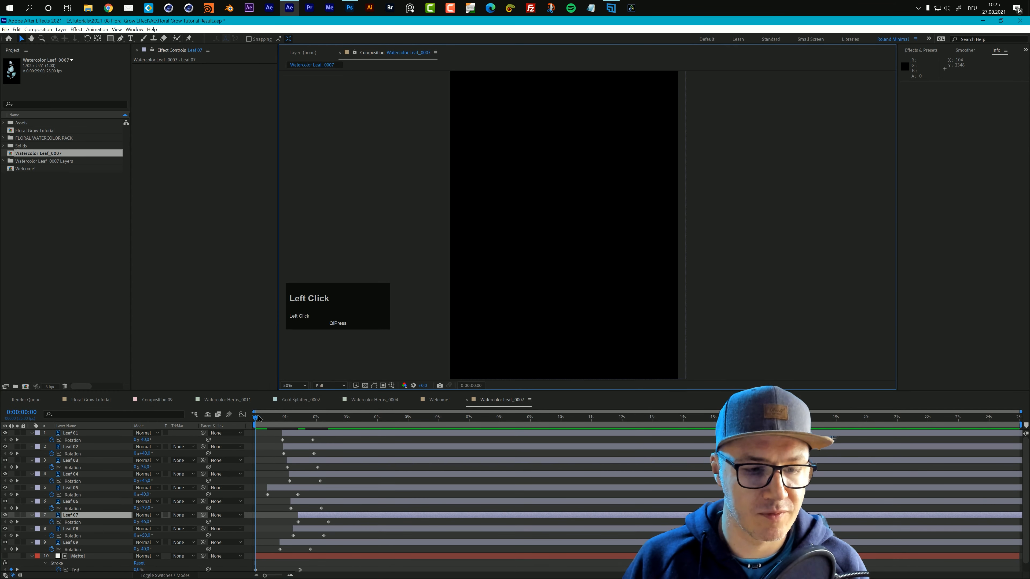
{"action": "key", "text": "space"}
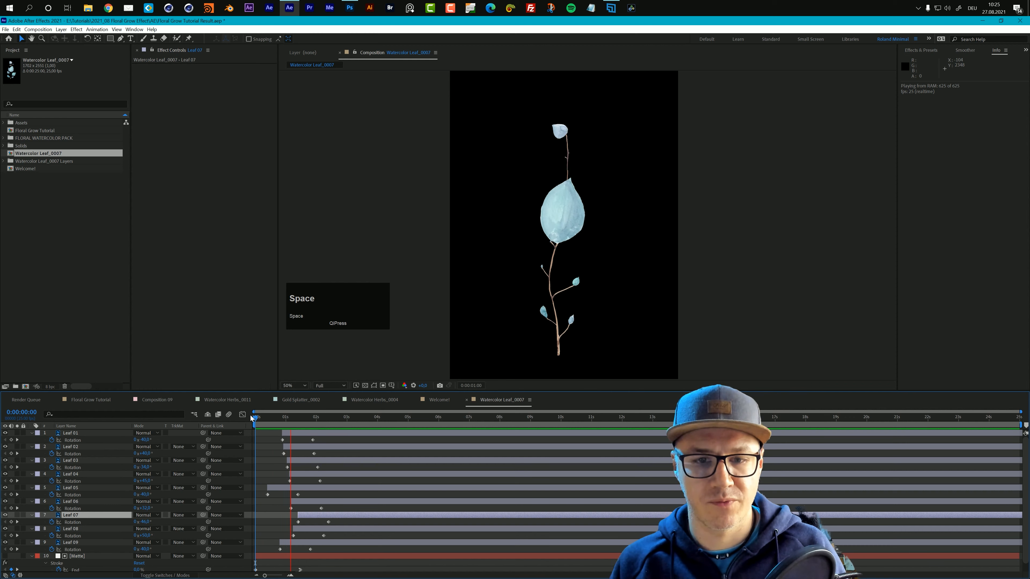
{"action": "key", "text": "space"}
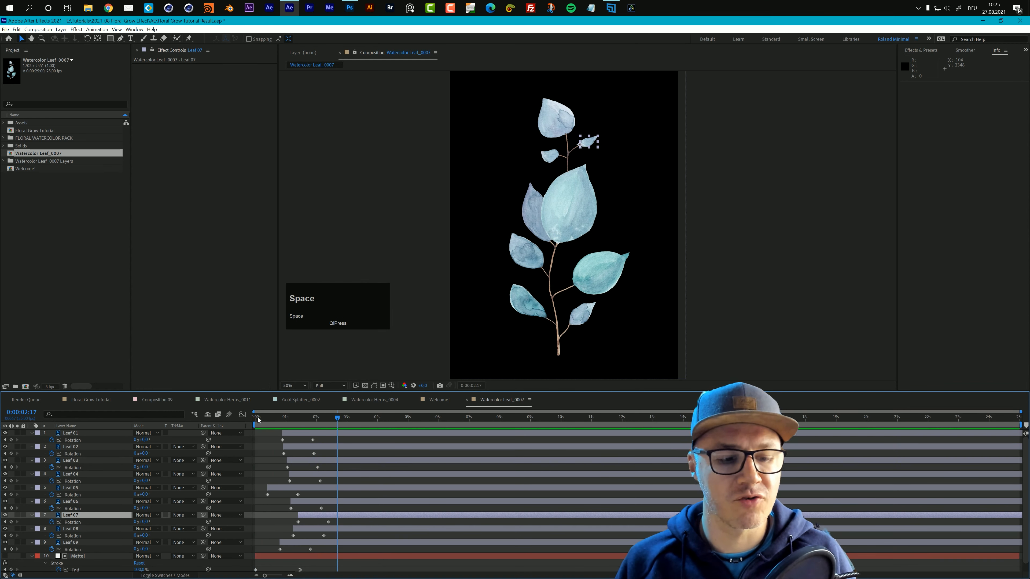
Replay the grow animation several times from the start to review how the stem and leaves appear together
{"action": "left_click", "coordinate": [256, 417]}
{"action": "key", "text": "space"}
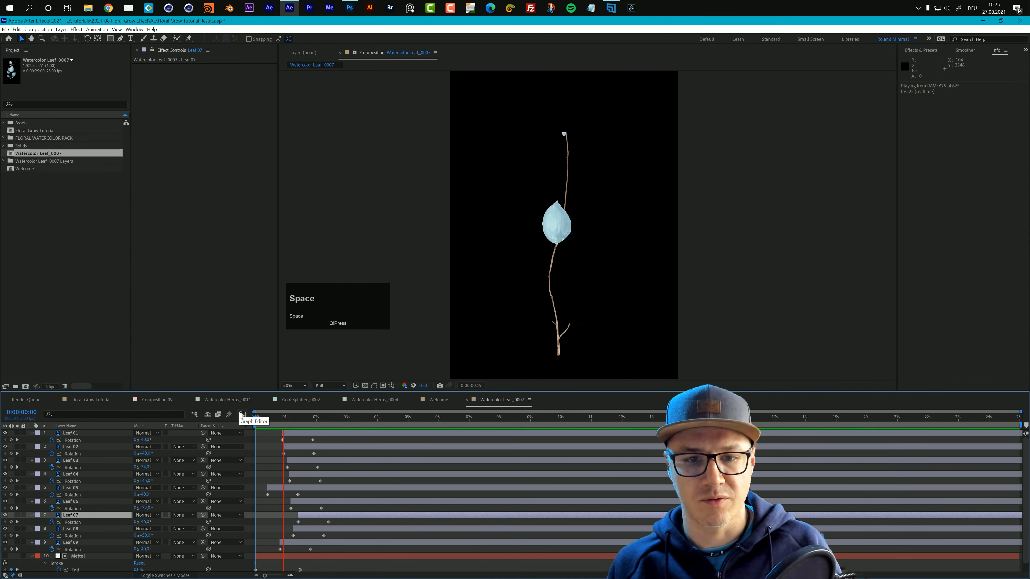
{"action": "key", "text": "space"}
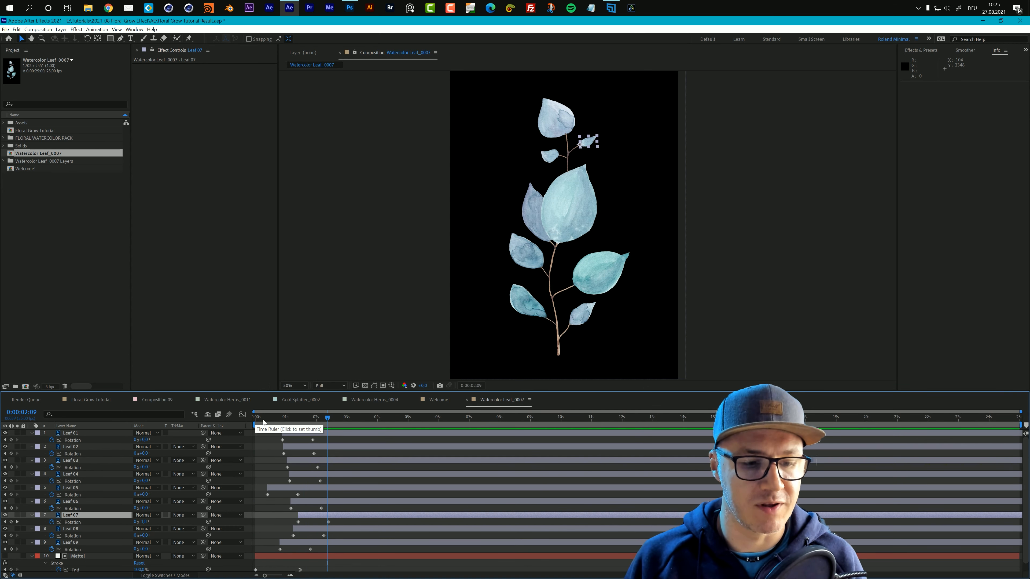
{"action": "left_click", "coordinate": [256, 419]}
{"action": "key", "text": "space"}
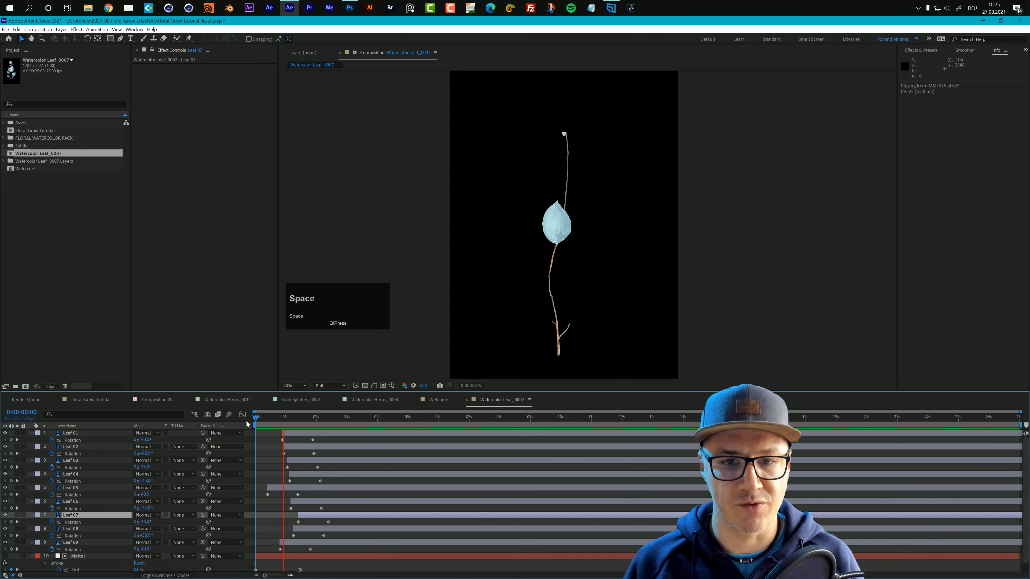
{"action": "key", "text": "space"}
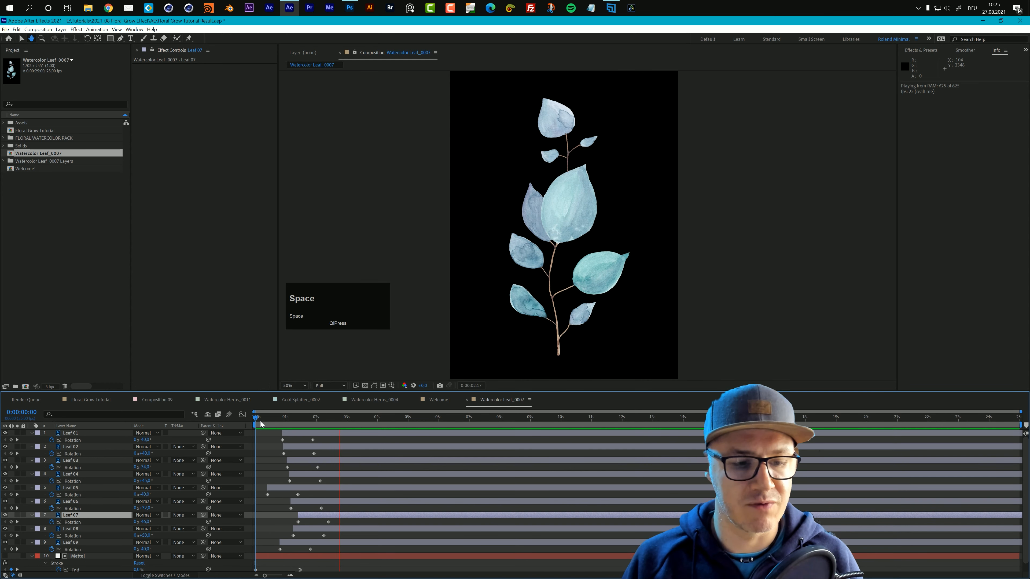
{"action": "left_click", "coordinate": [250, 422]}
{"action": "key", "text": "space"}
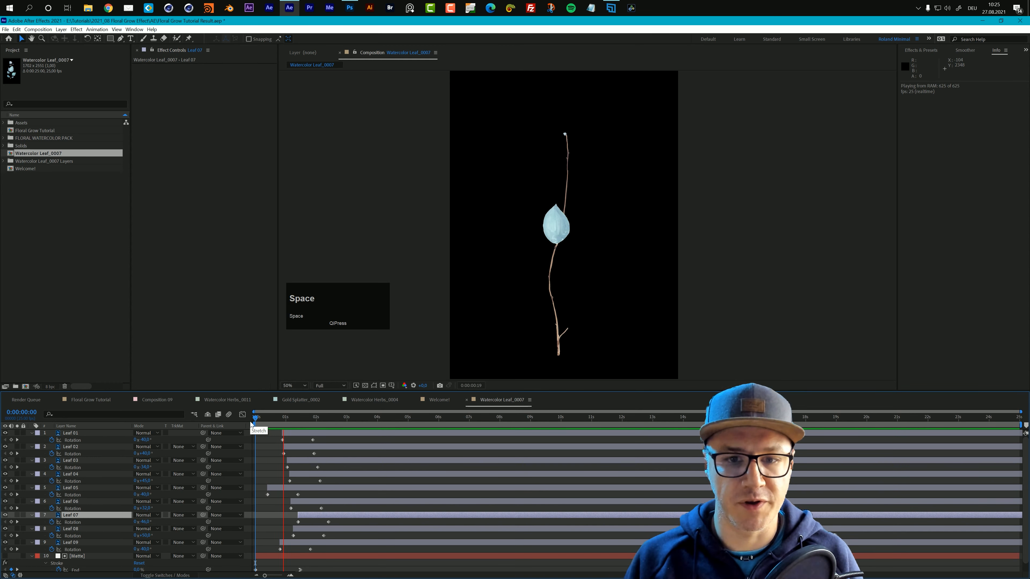
{"action": "key", "text": "space"}
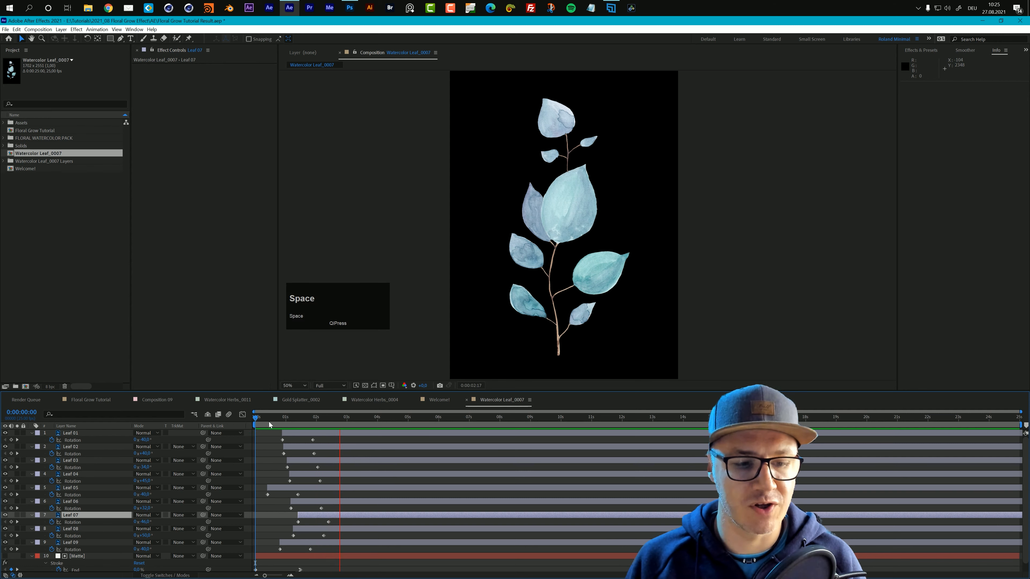
{"action": "left_click", "coordinate": [261, 421]}
{"action": "key", "text": "space"}
{"action": "left_click", "coordinate": [251, 419]}
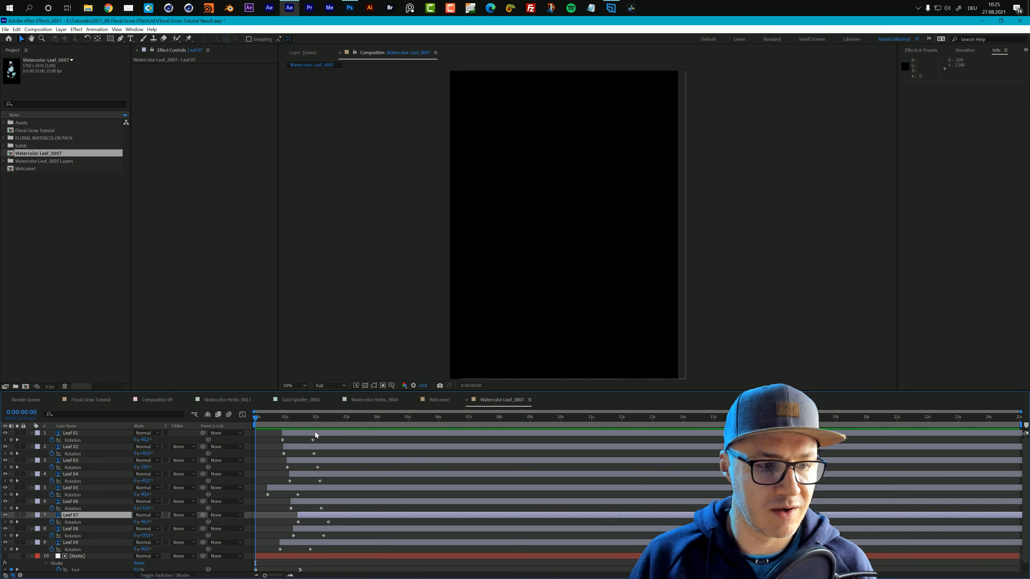
{"action": "scroll", "coordinate": [274, 416], "scroll_direction": "up", "scroll_amount": 2}
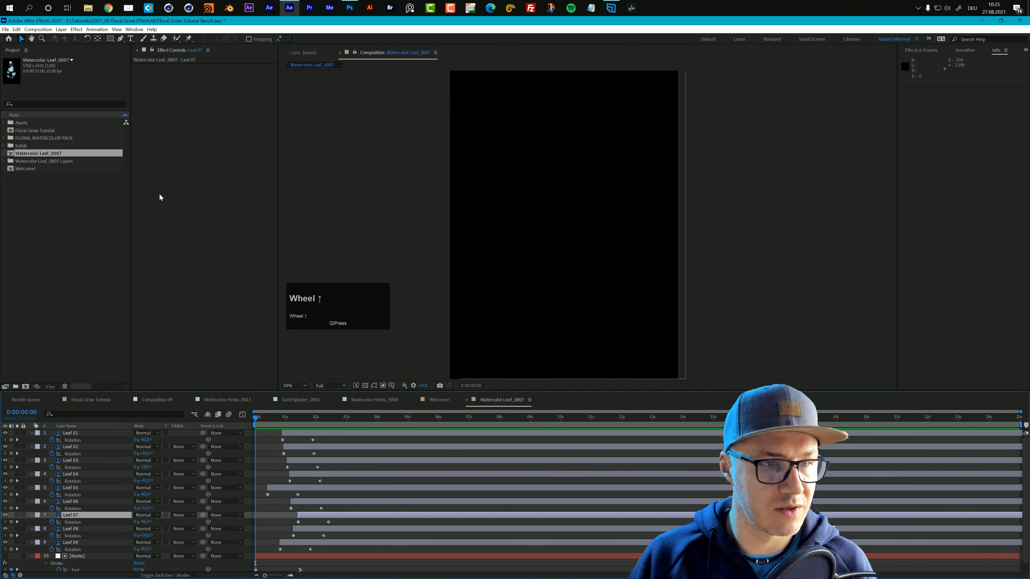
Add an adjustment layer above all the leaf layers and name it Scale/Bend
{"action": "left_click", "coordinate": [61, 29]}
{"action": "mouse_move", "coordinate": [134, 29]}
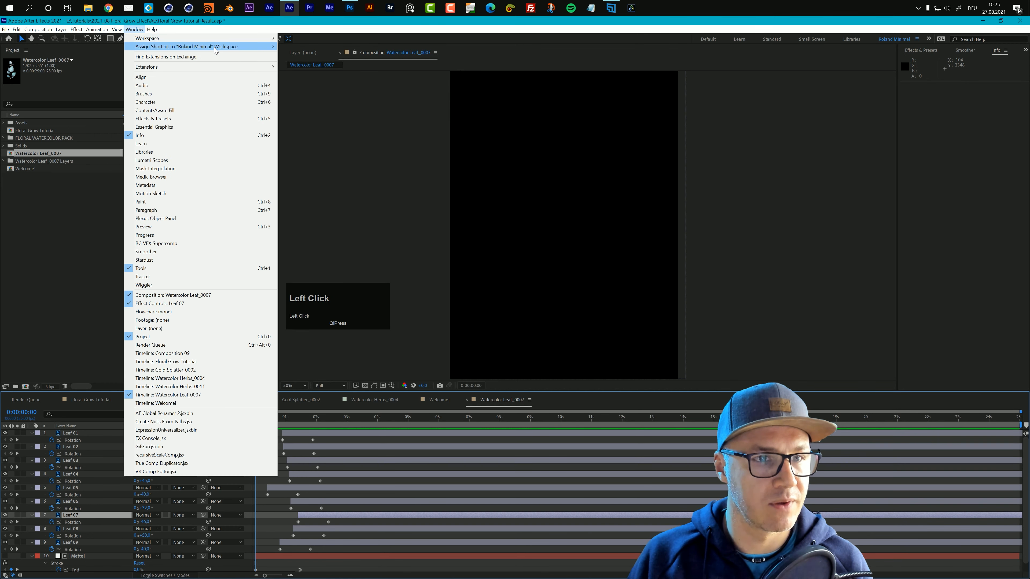
{"action": "mouse_move", "coordinate": [61, 29]}
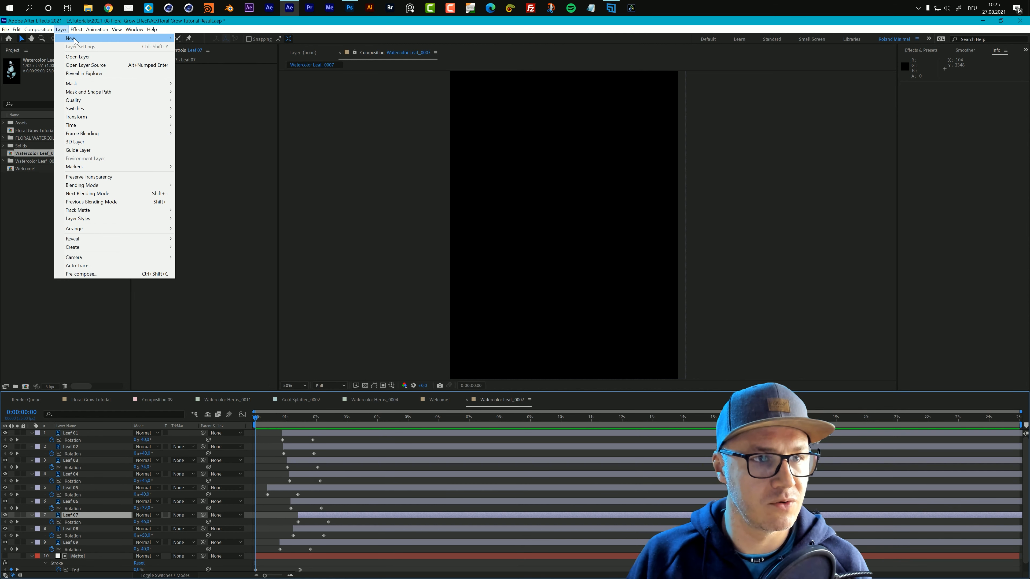
{"action": "left_click", "coordinate": [204, 88]}
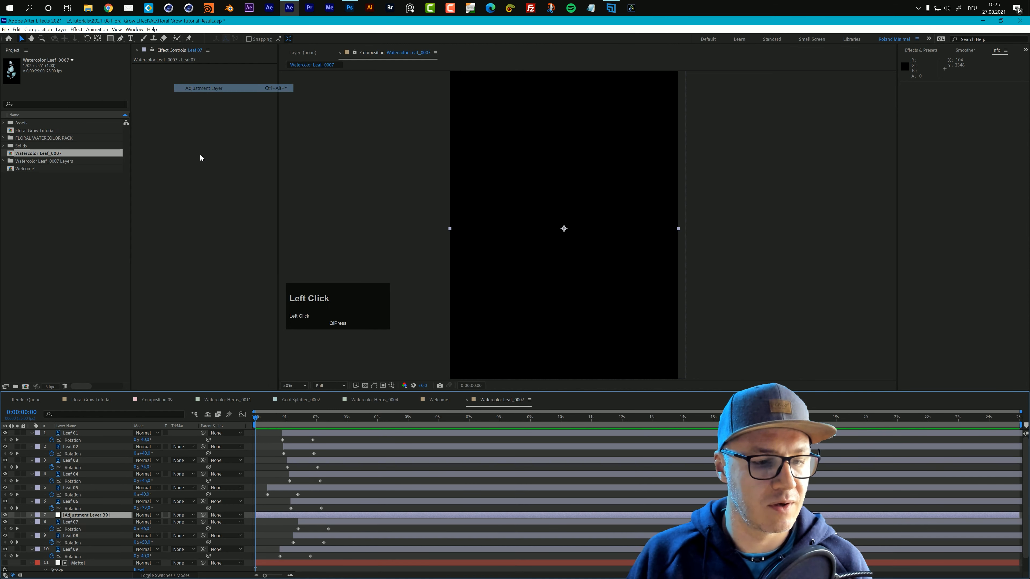
{"action": "left_click_drag", "start_coordinate": [83, 516], "coordinate": [90, 431]}
{"action": "key", "text": "Return"}
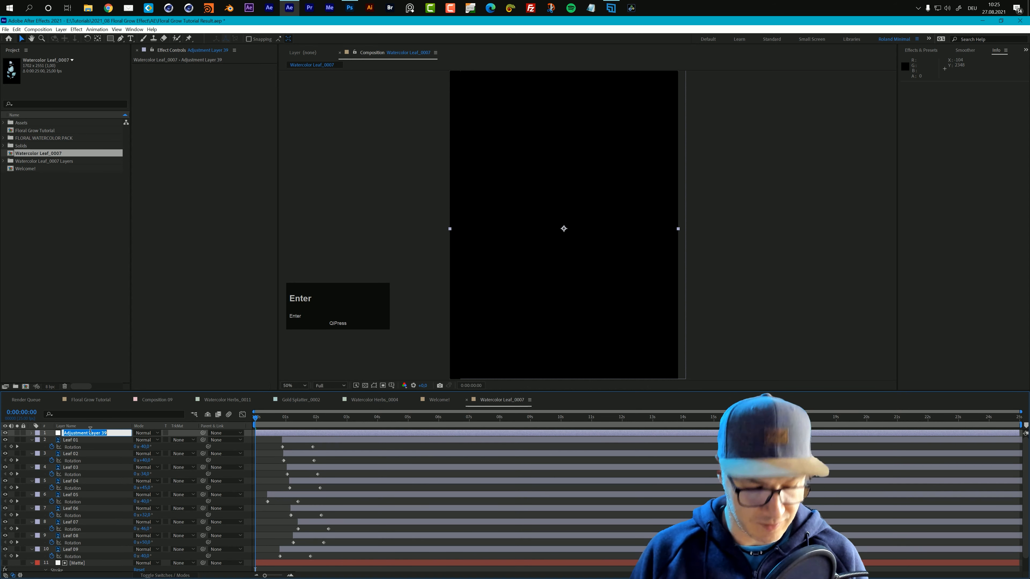
{"action": "type", "text": "Scale/Bend"}
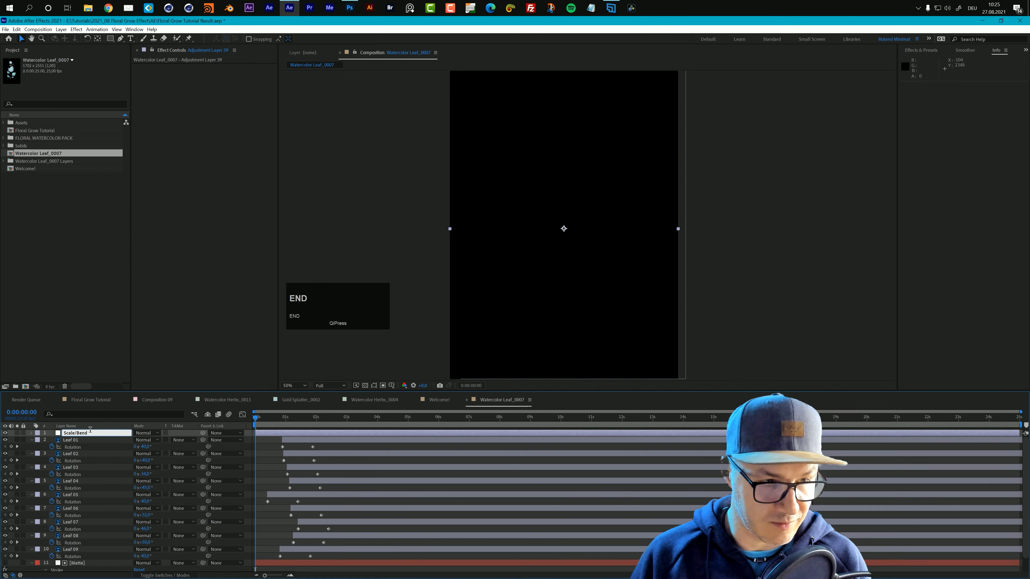
{"action": "key", "text": "Return"}
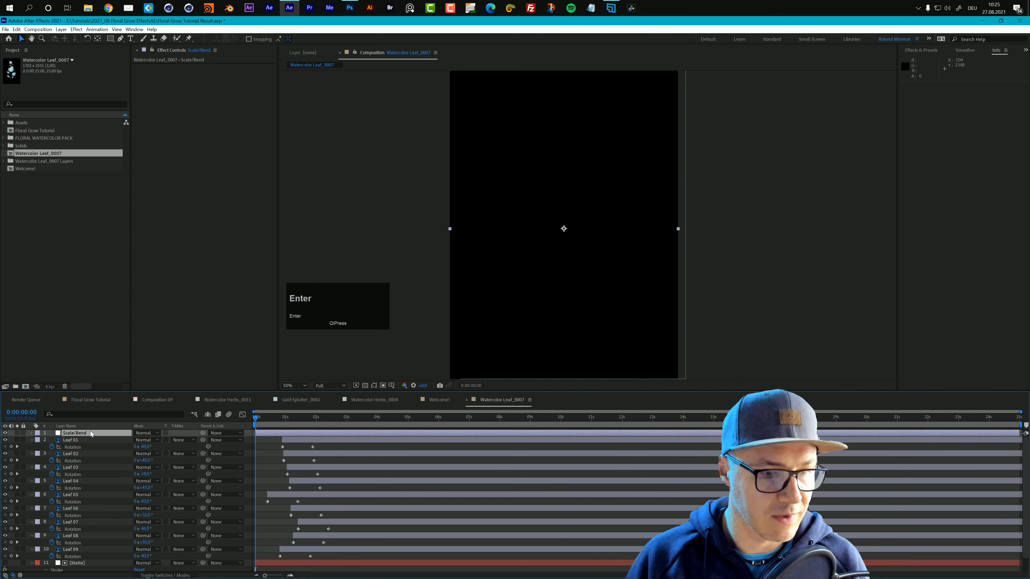
Apply the Transform effect to the Scale/Bend layer and go to about 0:00:04:11, where the plant is fully grown
{"action": "left_click", "coordinate": [91, 434]}
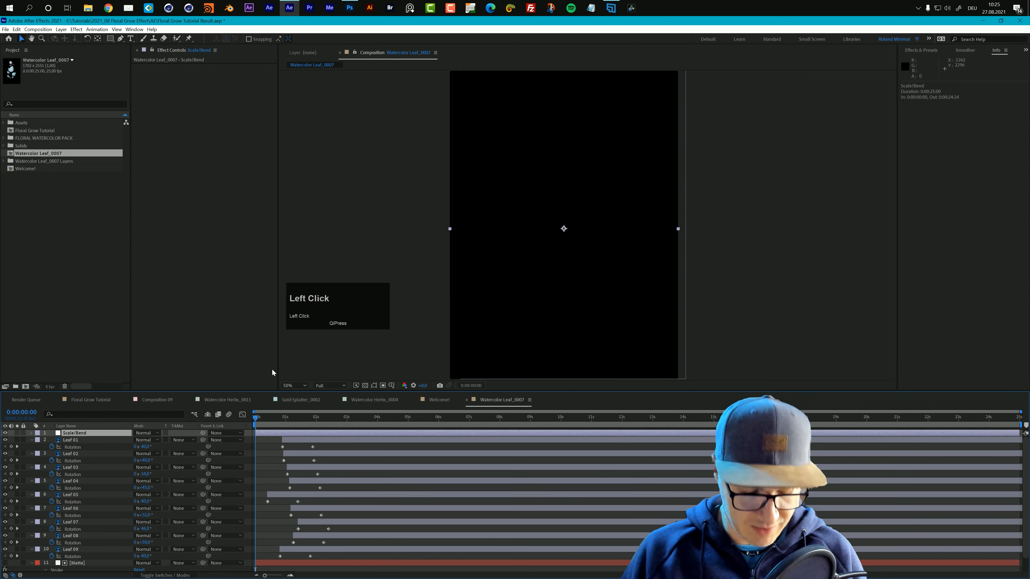
{"action": "key", "text": "ctrl+space"}
{"action": "type", "text": "Trans"}
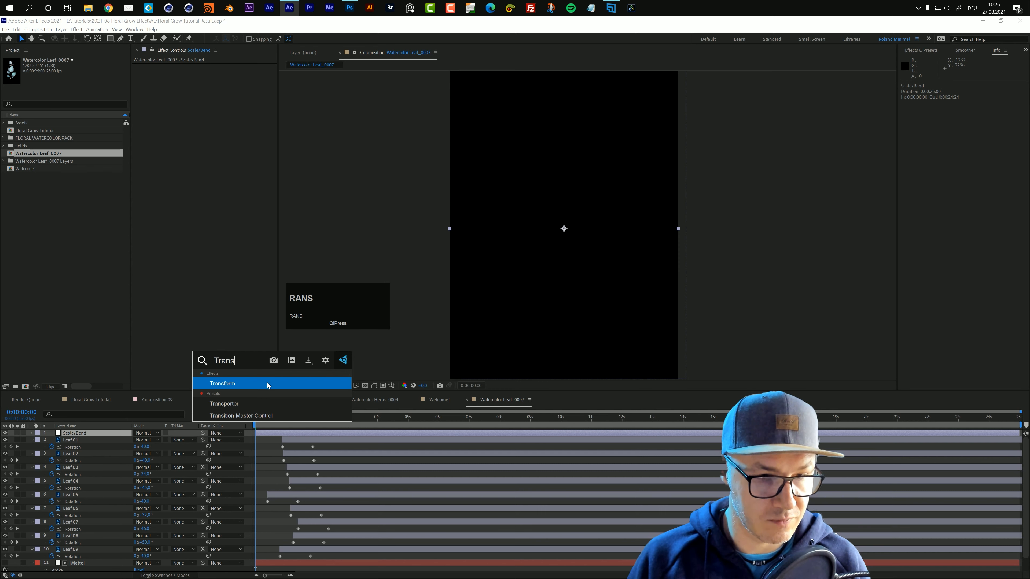
{"action": "left_click", "coordinate": [267, 383]}
{"action": "left_click_drag", "start_coordinate": [347, 421], "coordinate": [391, 420]}
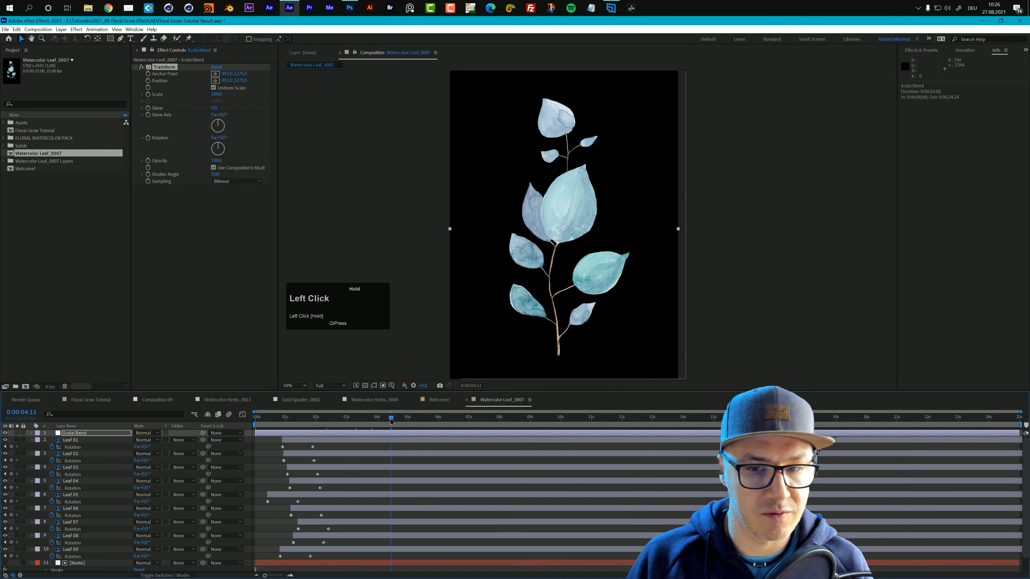
Try changing the Transform effect's Anchor Point and Scale around the default center, and undo both changes
{"action": "left_click_drag", "start_coordinate": [233, 73], "coordinate": [146, 103]}
{"action": "key", "text": "ctrl+z"}
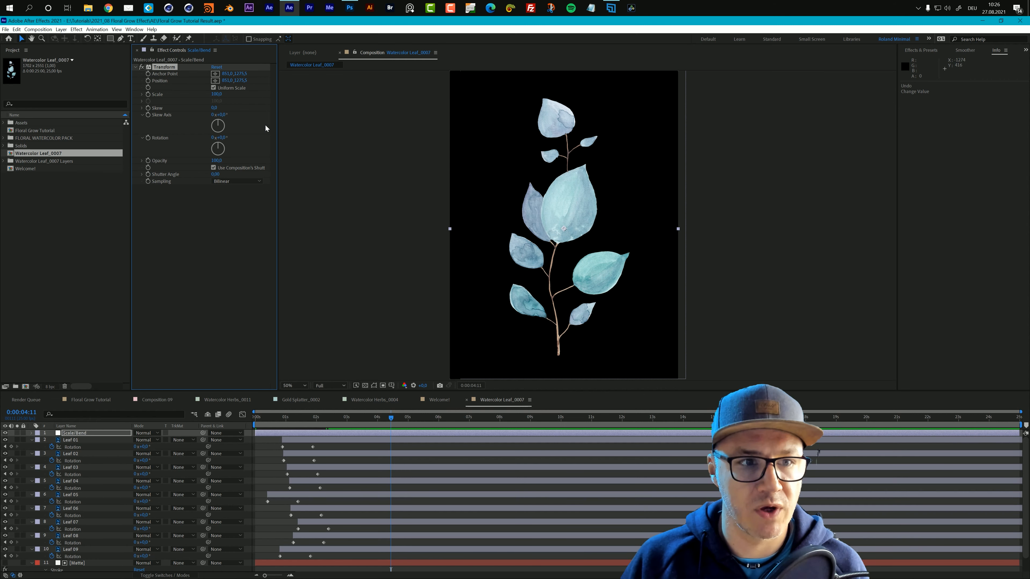
{"action": "mouse_move", "coordinate": [217, 95]}
{"action": "left_mouse_down"}
{"action": "mouse_move", "coordinate": [194, 95]}
{"action": "mouse_move", "coordinate": [220, 95]}
{"action": "left_mouse_up"}
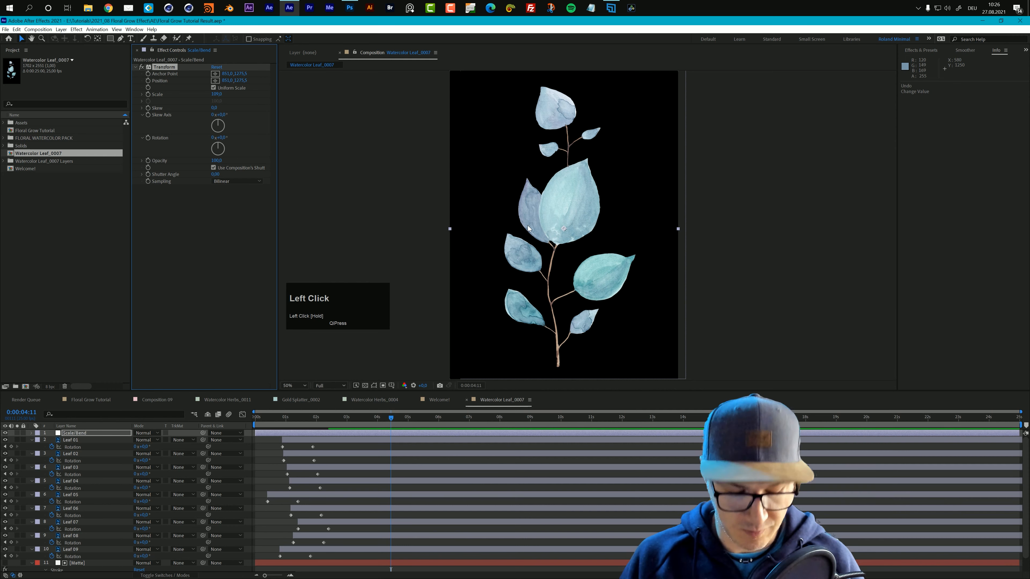
{"action": "key", "text": "ctrl+z"}
Place the Transform effect's Anchor Point at the base of the stem and adjust Position to bring the plant back onto that point
{"action": "left_click_drag", "start_coordinate": [609, 232], "coordinate": [621, 199]}
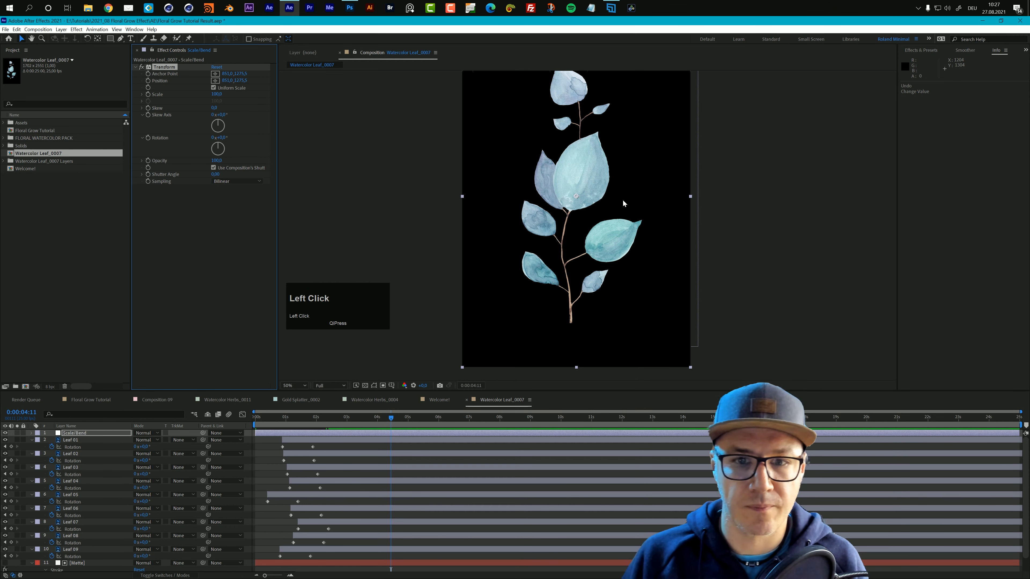
{"action": "left_click", "coordinate": [215, 75]}
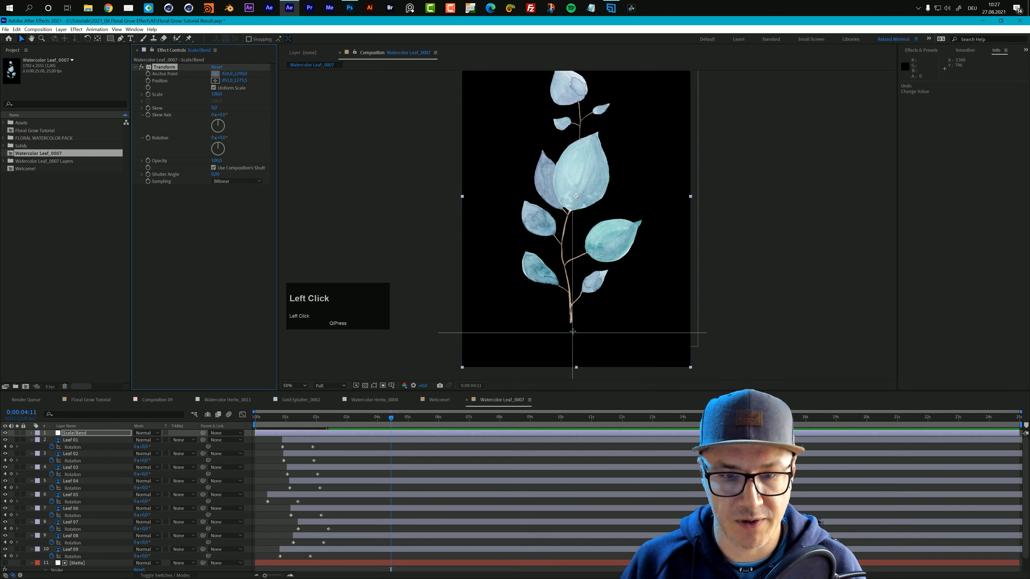
{"action": "left_click", "coordinate": [570, 327]}
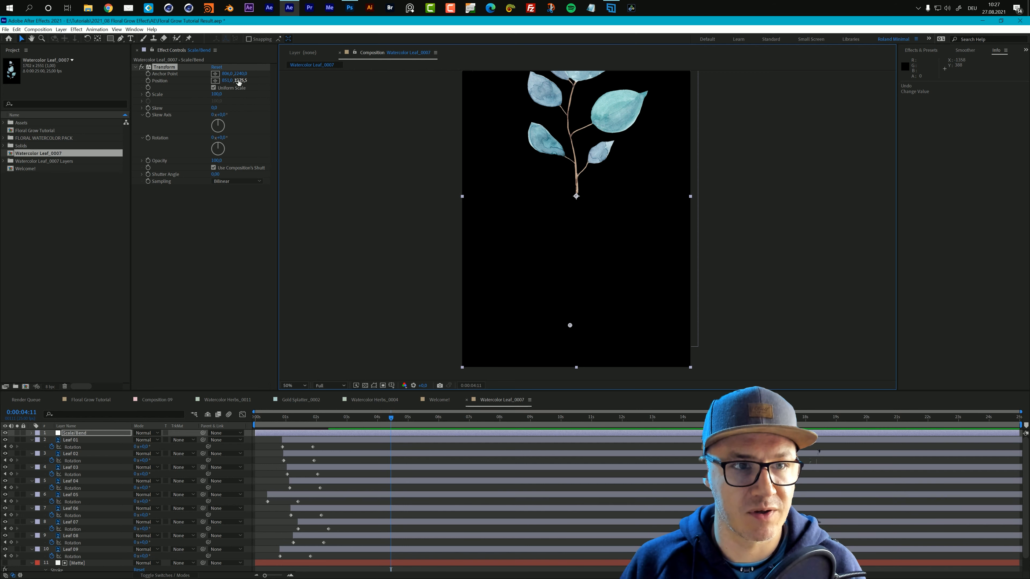
{"action": "left_click_drag", "start_coordinate": [239, 82], "coordinate": [416, 101]}
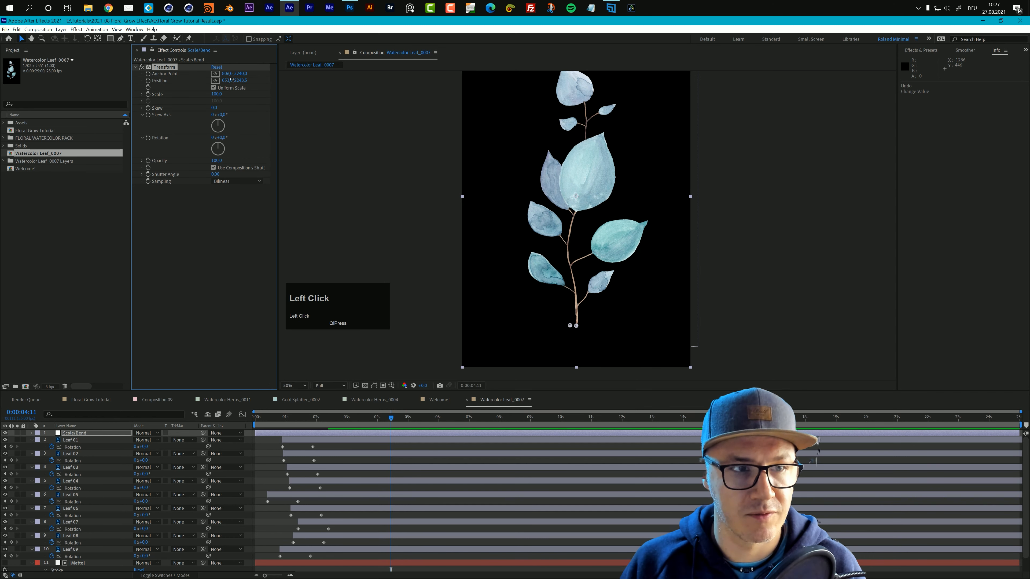
{"action": "left_click_drag", "start_coordinate": [232, 80], "coordinate": [214, 80]}
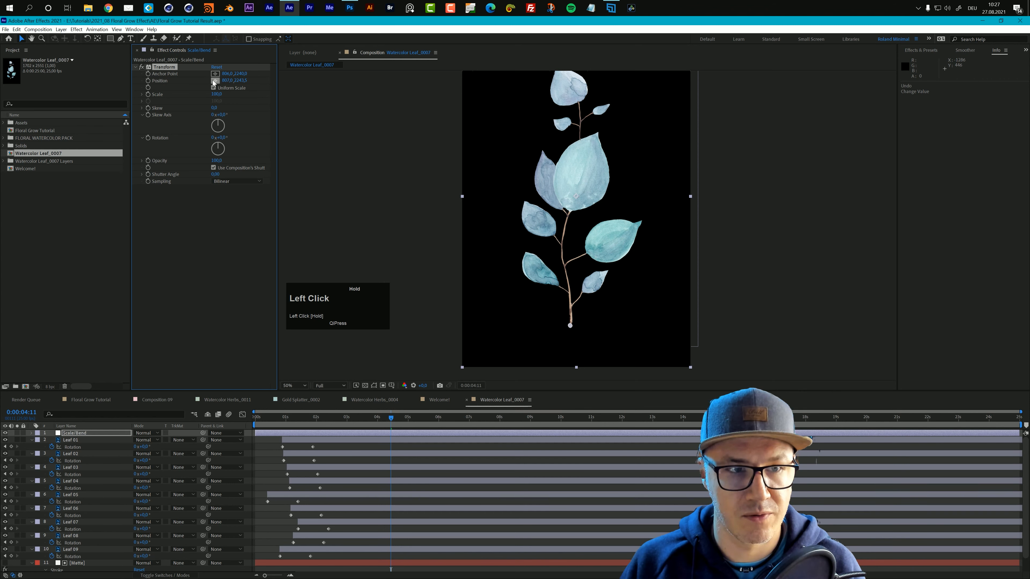
Copy the Transform effect's Anchor Point X and Y values into Position so both read 806, 2240
{"action": "left_click", "coordinate": [229, 74]}
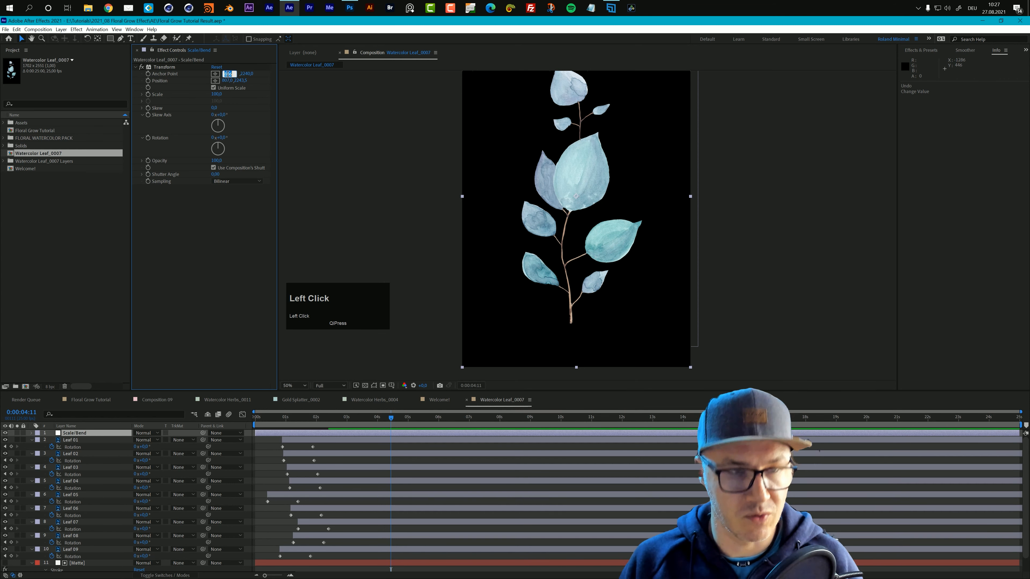
{"action": "key", "text": "ctrl+c"}
{"action": "left_click", "coordinate": [228, 80]}
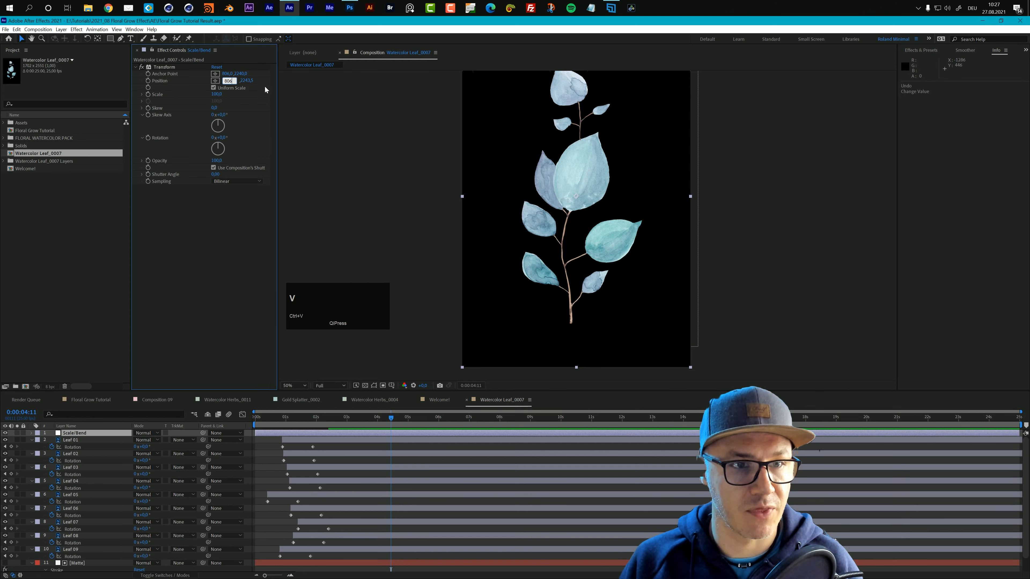
{"action": "left_click", "coordinate": [251, 94]}
{"action": "left_click", "coordinate": [240, 76]}
{"action": "key", "text": "ctrl+c"}
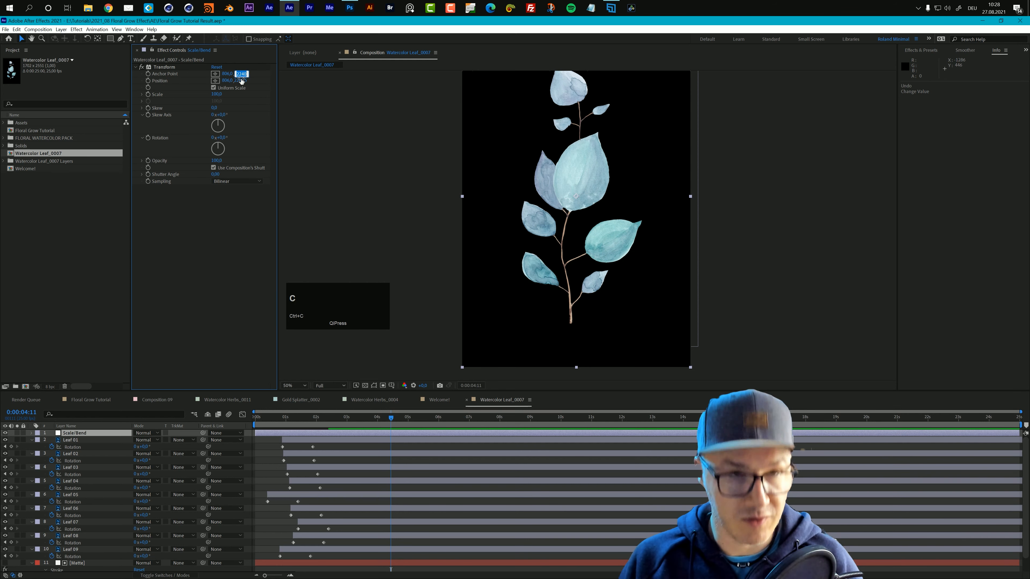
{"action": "left_click", "coordinate": [242, 81]}
{"action": "key", "text": "ctrl+v"}
{"action": "left_click", "coordinate": [256, 120]}
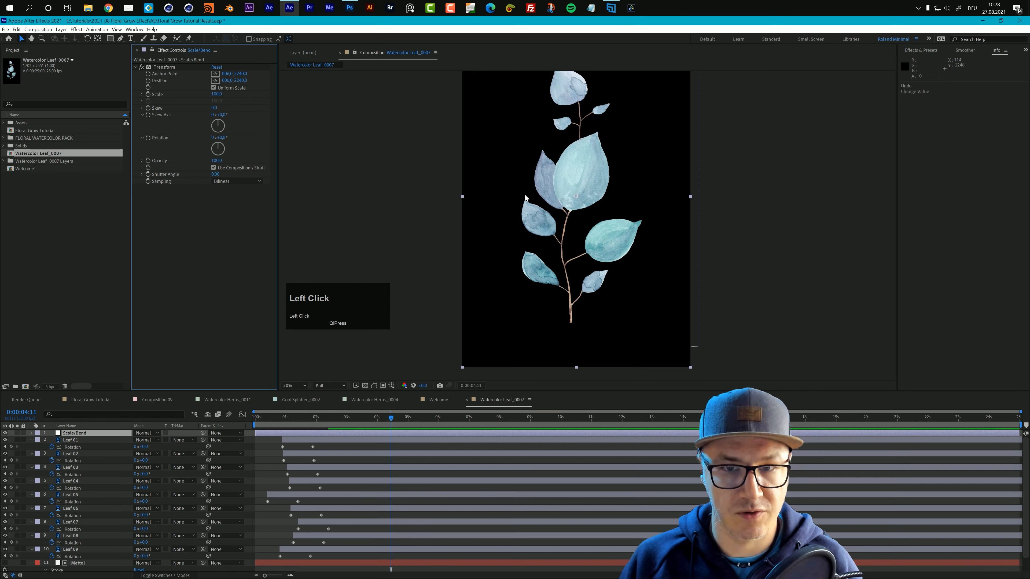
{"action": "scroll", "coordinate": [594, 189], "scroll_direction": "down", "scroll_amount": 2}
{"action": "scroll", "coordinate": [594, 189], "scroll_direction": "up", "scroll_amount": 2}
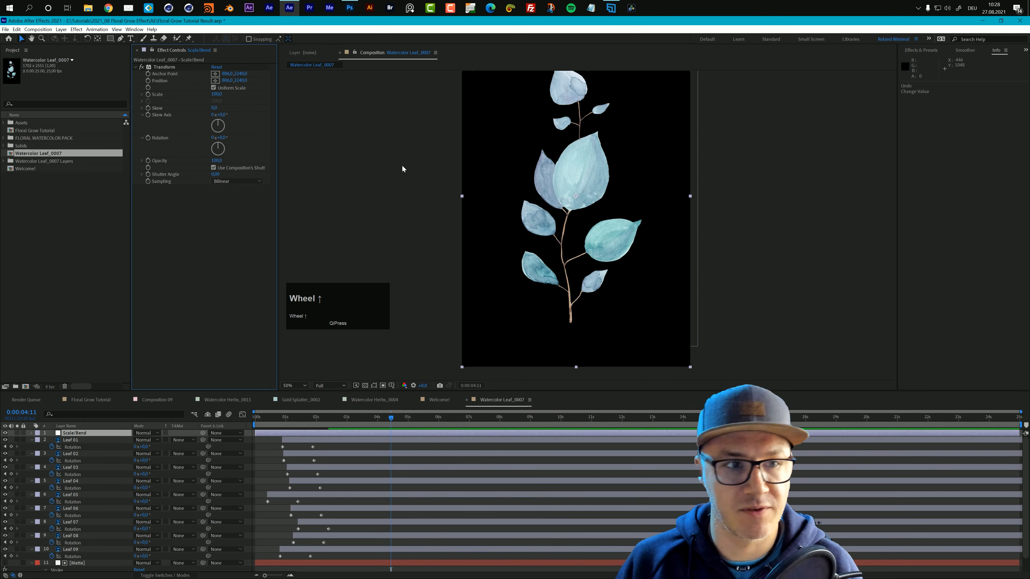
Test scaling the plant down from the stem base and set the Transform effect's Scale to 0
{"action": "mouse_move", "coordinate": [216, 94]}
{"action": "left_mouse_down"}
{"action": "mouse_move", "coordinate": [187, 98]}
{"action": "mouse_move", "coordinate": [213, 106]}
{"action": "left_mouse_up"}
{"action": "left_click", "coordinate": [217, 94]}
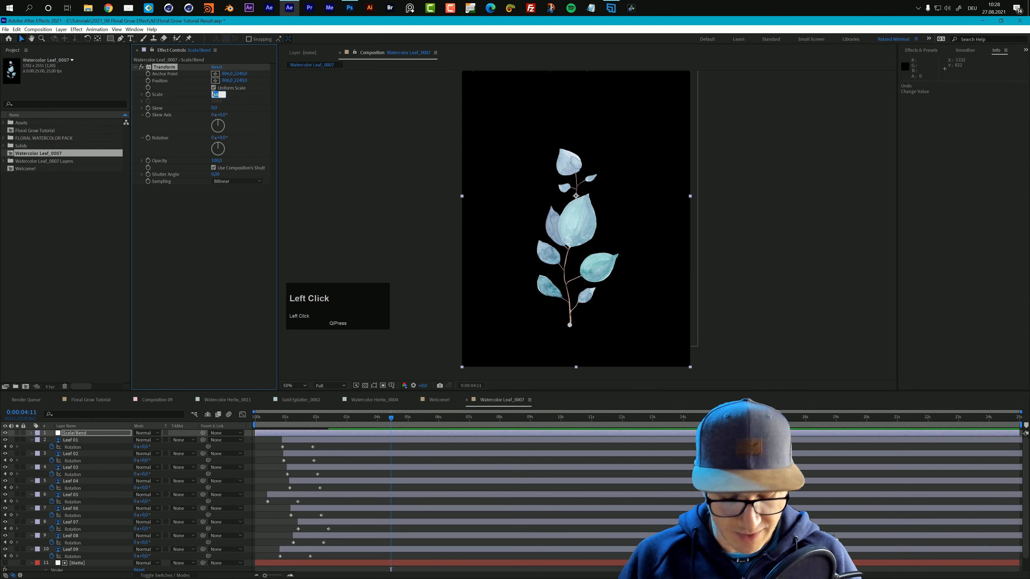
{"action": "type", "text": "0"}
{"action": "left_click", "coordinate": [203, 224]}
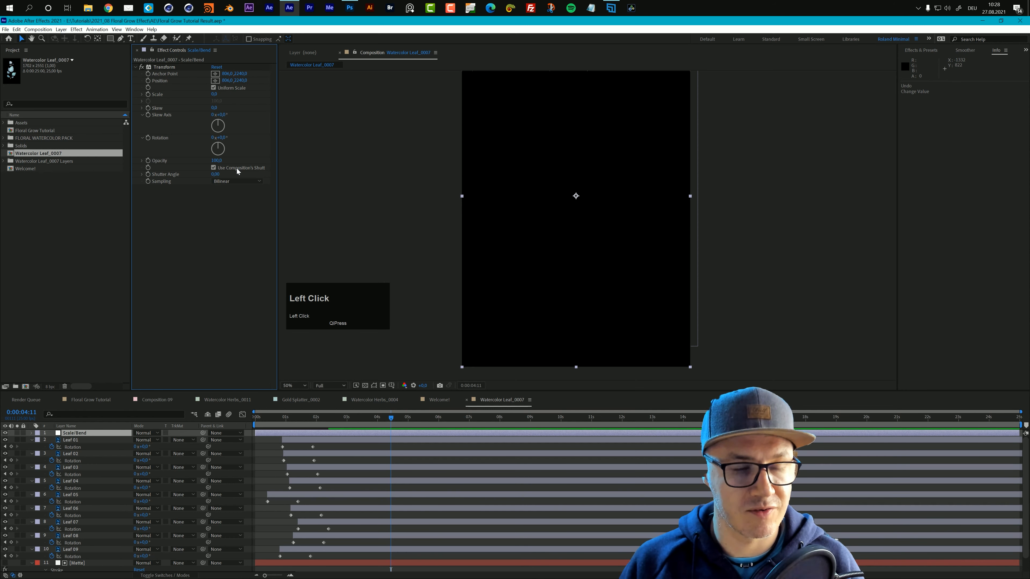
At 0 seconds, set the Transform effect's Scale to 50 and add a Scale keyframe
{"action": "left_click_drag", "start_coordinate": [288, 426], "coordinate": [234, 415]}
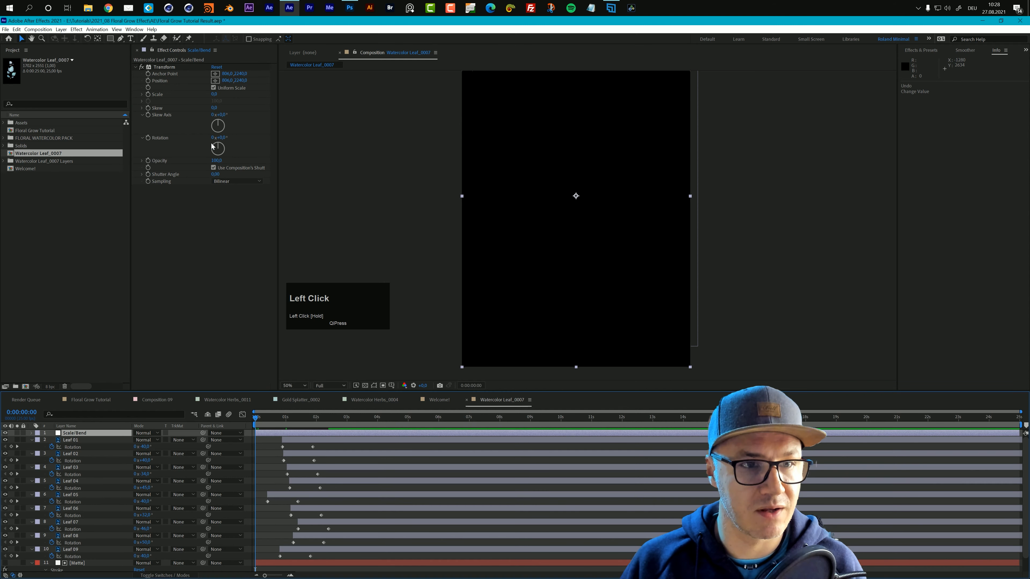
{"action": "left_click", "coordinate": [213, 95]}
{"action": "type", "text": "50"}
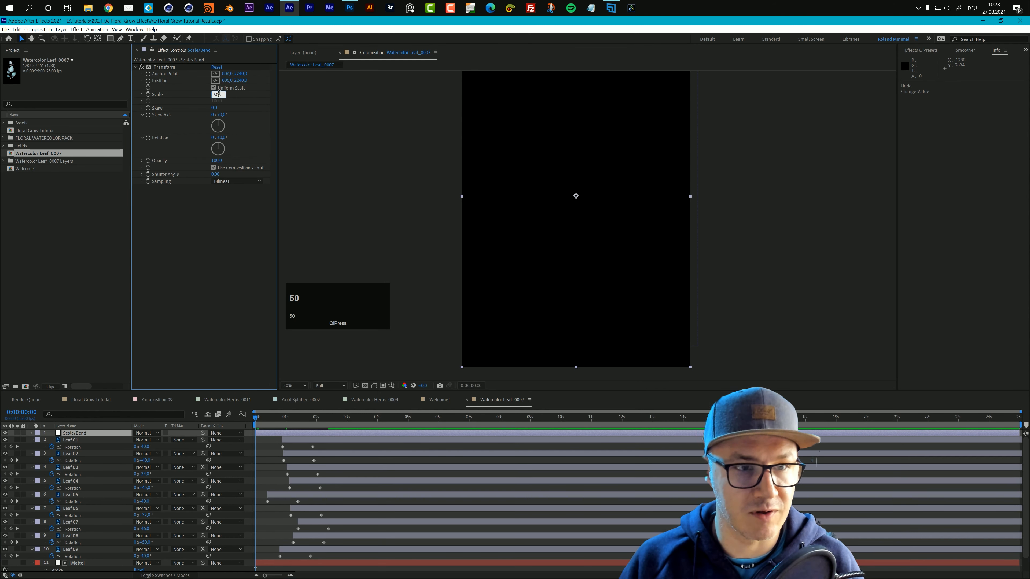
{"action": "left_click", "coordinate": [160, 144]}
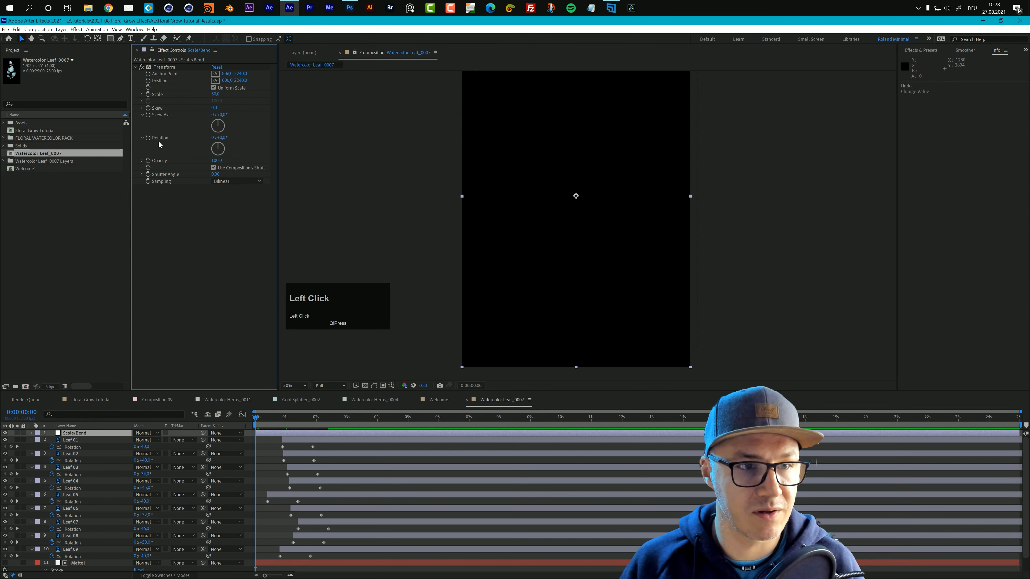
{"action": "left_click", "coordinate": [148, 96]}
At 2 seconds, set the Transform effect's Scale to 100 and apply Easy Ease In to that keyframe
{"action": "mouse_move", "coordinate": [315, 420]}
{"action": "left_mouse_down"}
{"action": "mouse_move", "coordinate": [328, 422]}
{"action": "mouse_move", "coordinate": [276, 424]}
{"action": "mouse_move", "coordinate": [329, 427]}
{"action": "mouse_move", "coordinate": [317, 427]}
{"action": "left_mouse_up"}
{"action": "left_click", "coordinate": [216, 95]}
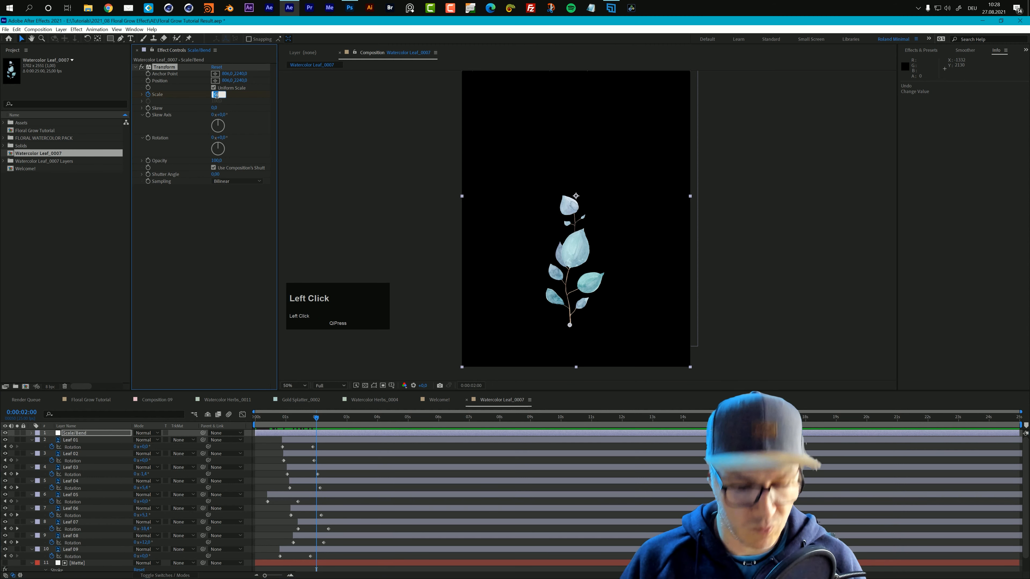
{"action": "type", "text": "100"}
{"action": "key", "text": "Return"}
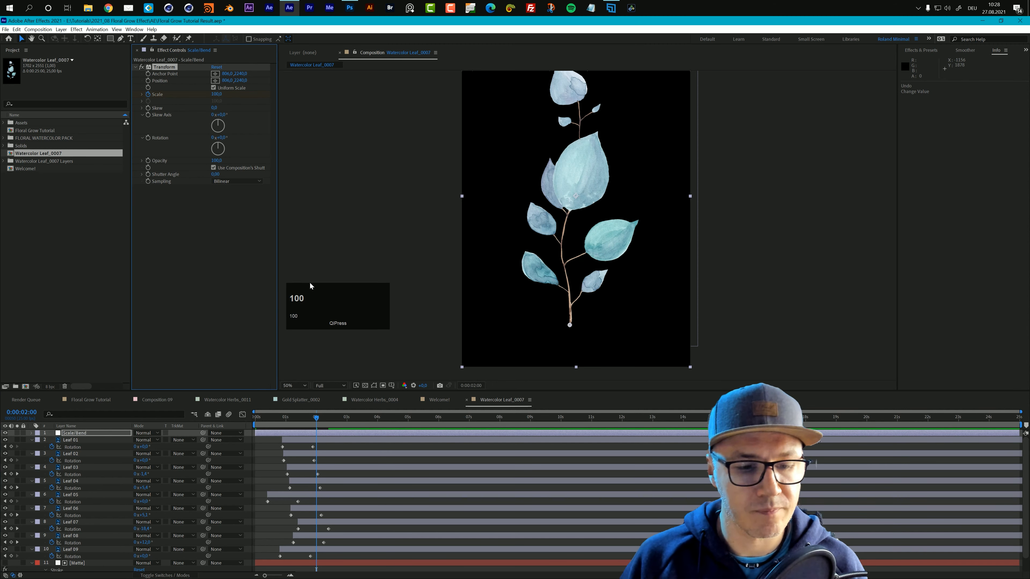
{"action": "key", "text": "u"}
{"action": "left_click", "coordinate": [316, 447]}
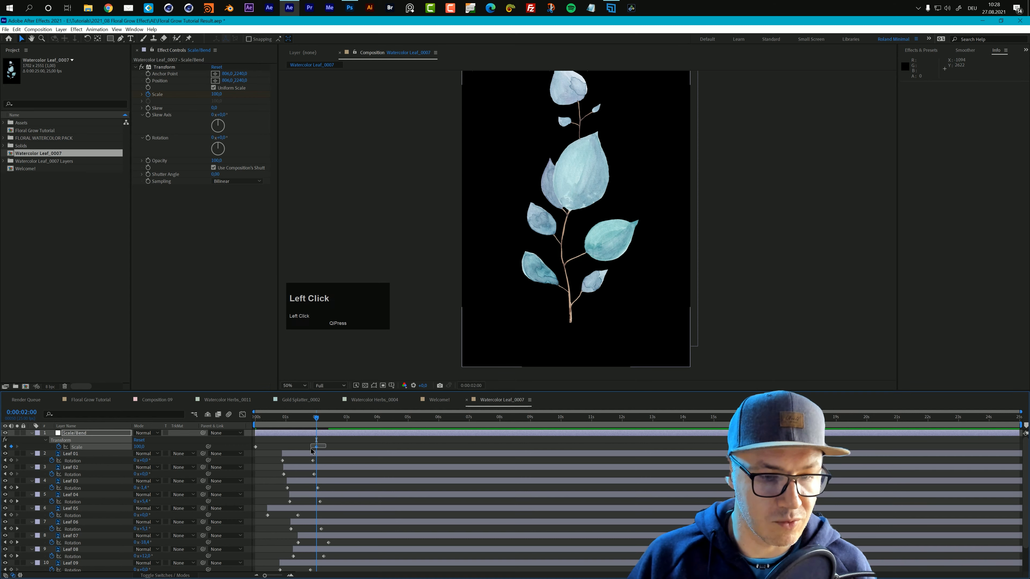
{"action": "key", "text": "shift+F9"}
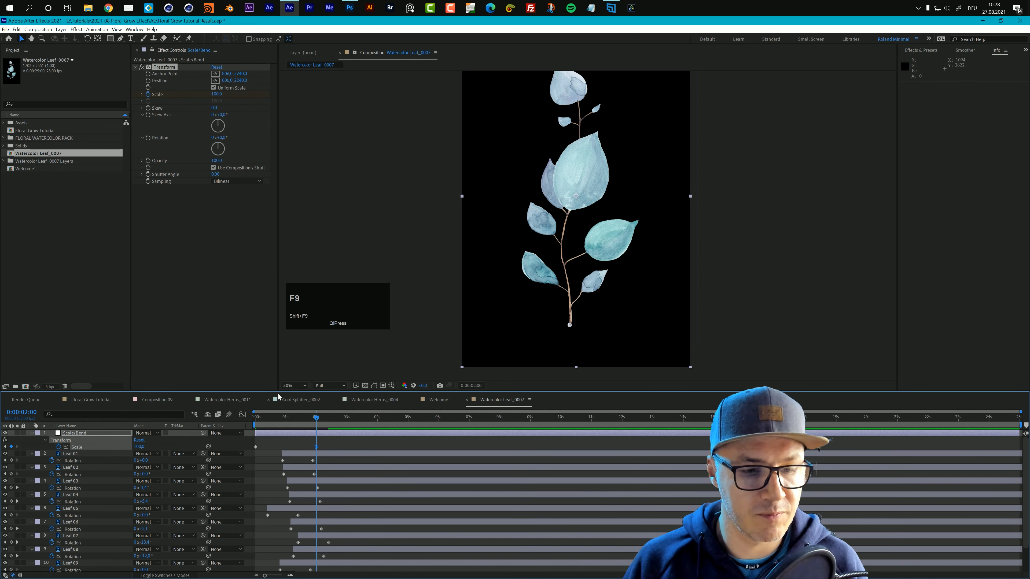
Play the plant animation from the start to examine how the scaling works with the stem and leaf growth
{"action": "left_click", "coordinate": [281, 421]}
{"action": "key", "text": "space"}
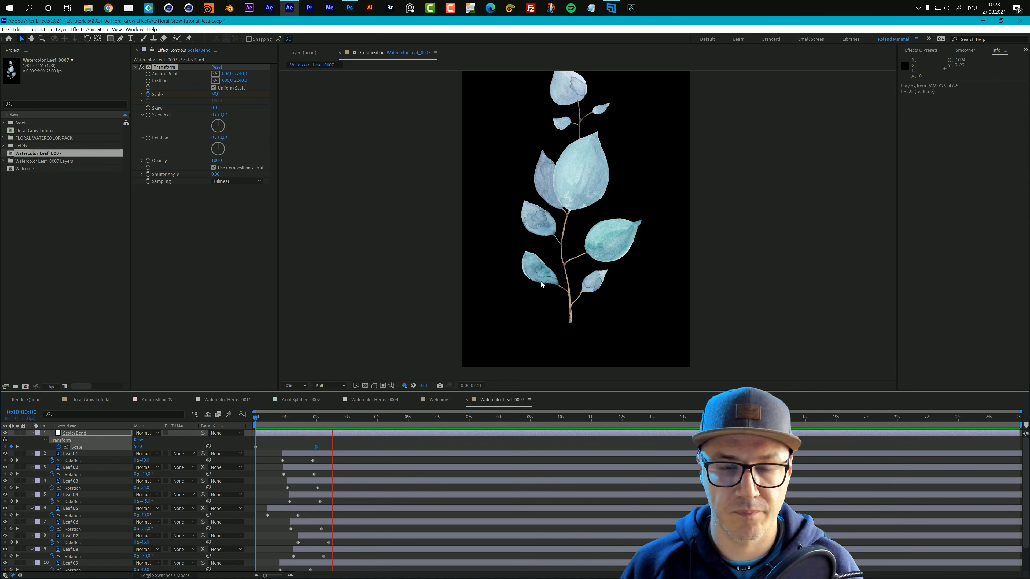
{"action": "key", "text": "space"}
{"action": "left_click", "coordinate": [603, 194]}
{"action": "left_click_drag", "start_coordinate": [603, 194], "coordinate": [603, 224]}
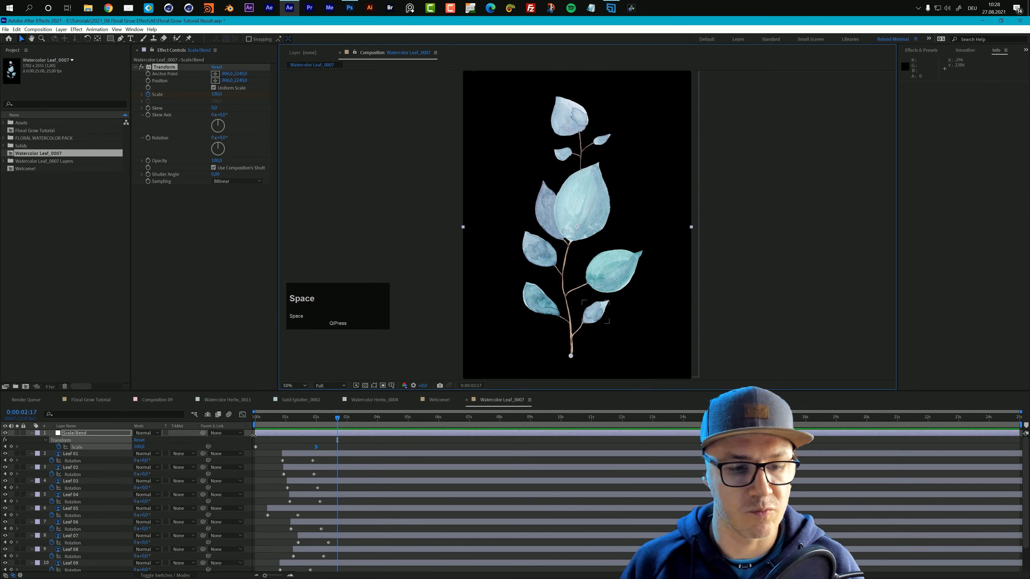
{"action": "left_click", "coordinate": [239, 420]}
{"action": "key", "text": "space"}
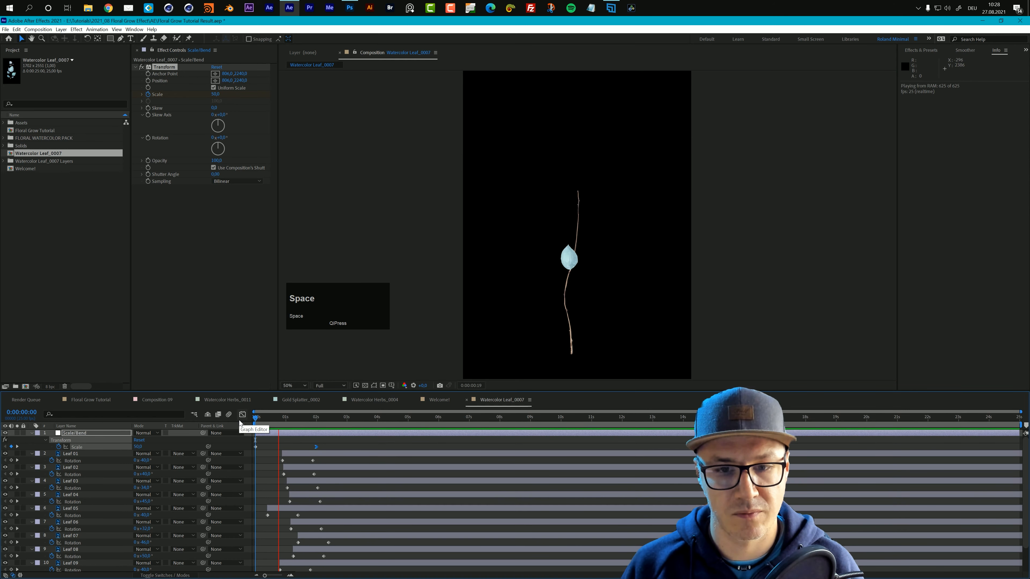
{"action": "key", "text": "space"}
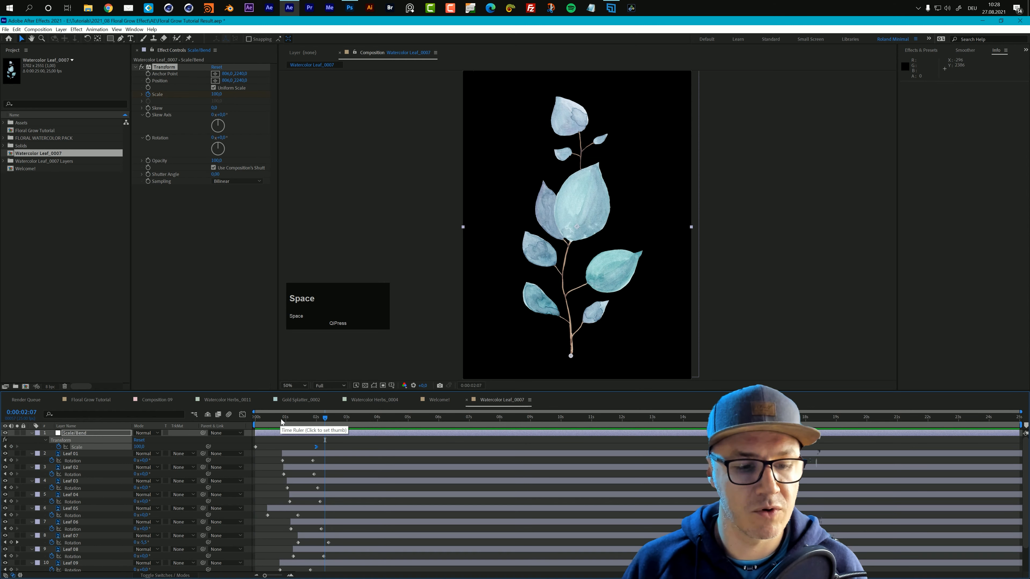
Set the Transform effect's Scale keyframe at 0 seconds to 35 and preview the growth from the start
{"action": "left_click_drag", "start_coordinate": [281, 420], "coordinate": [248, 414]}
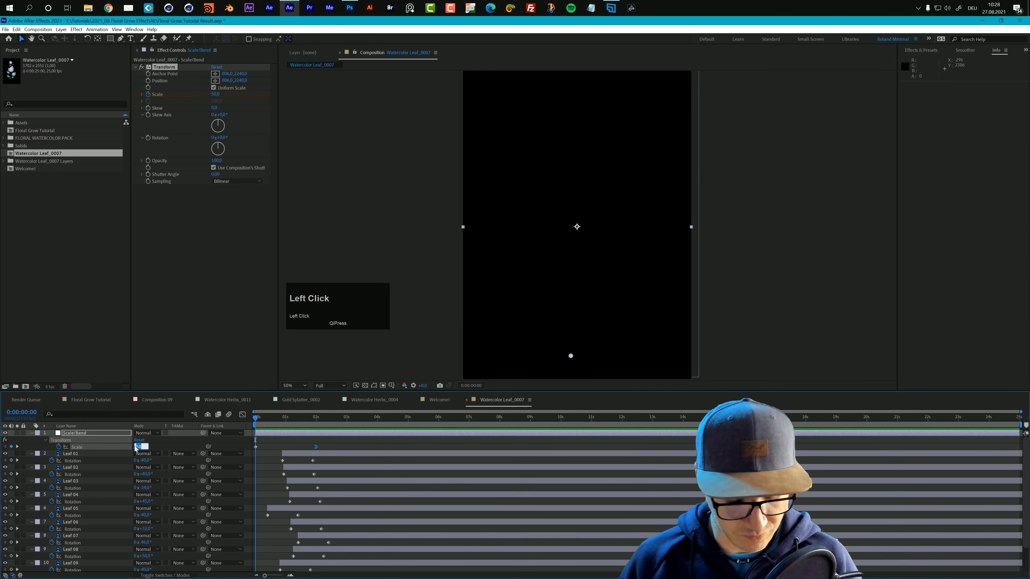
{"action": "type", "text": "35,"}
{"action": "key", "text": "space"}
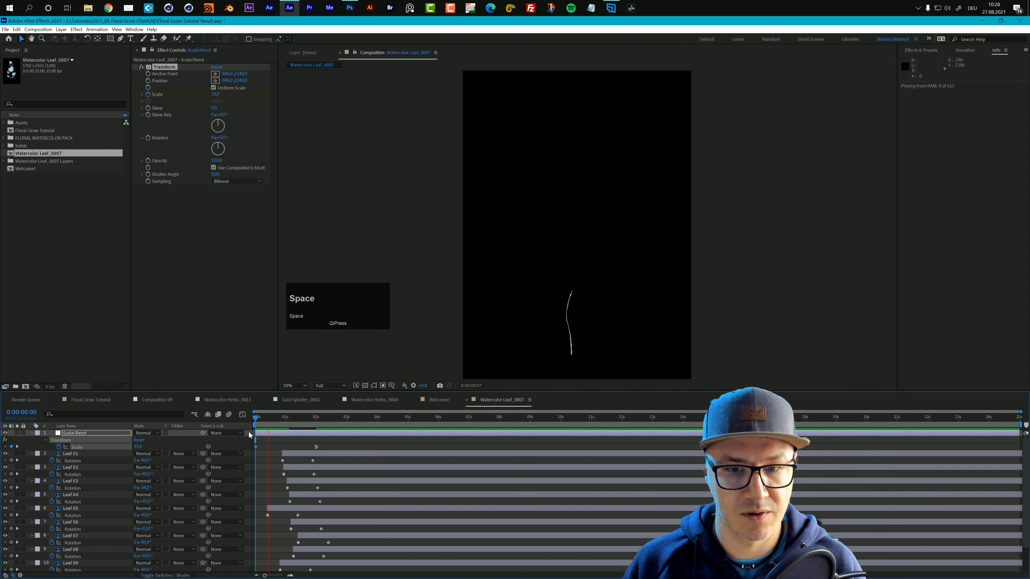
{"action": "key", "text": "space"}
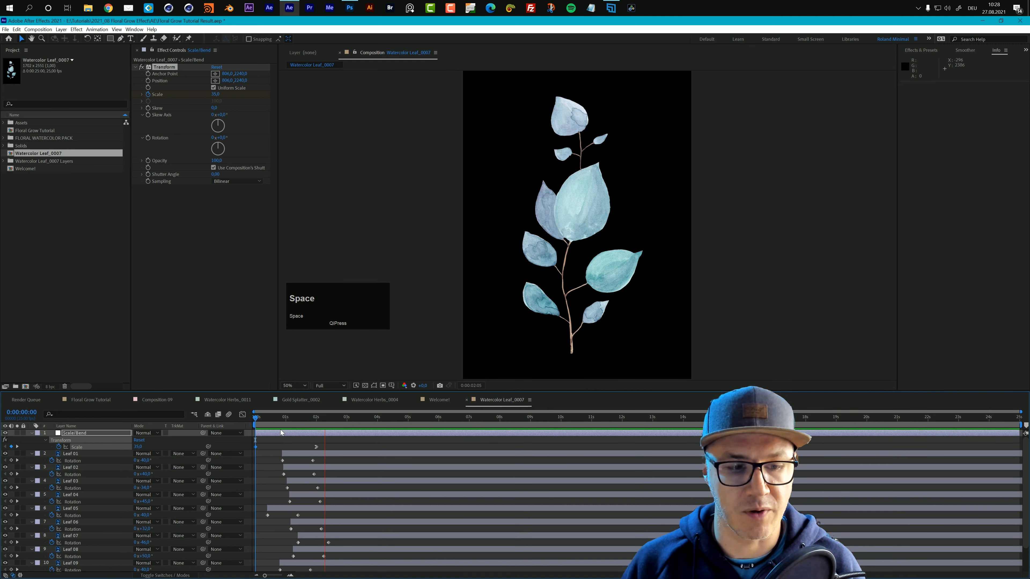
{"action": "left_click_drag", "start_coordinate": [280, 418], "coordinate": [230, 417]}
{"action": "key", "text": "space"}
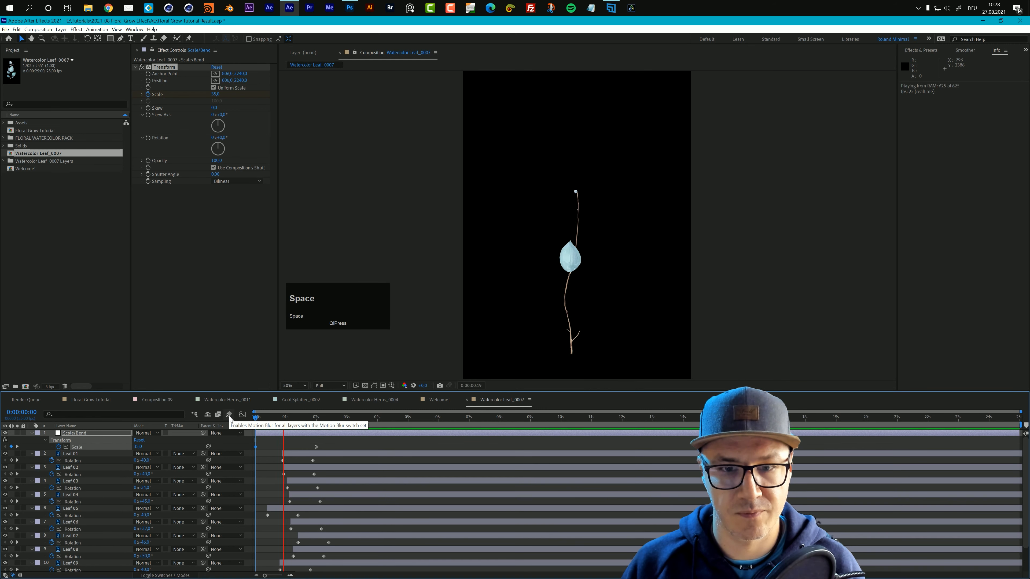
{"action": "key", "text": "space"}
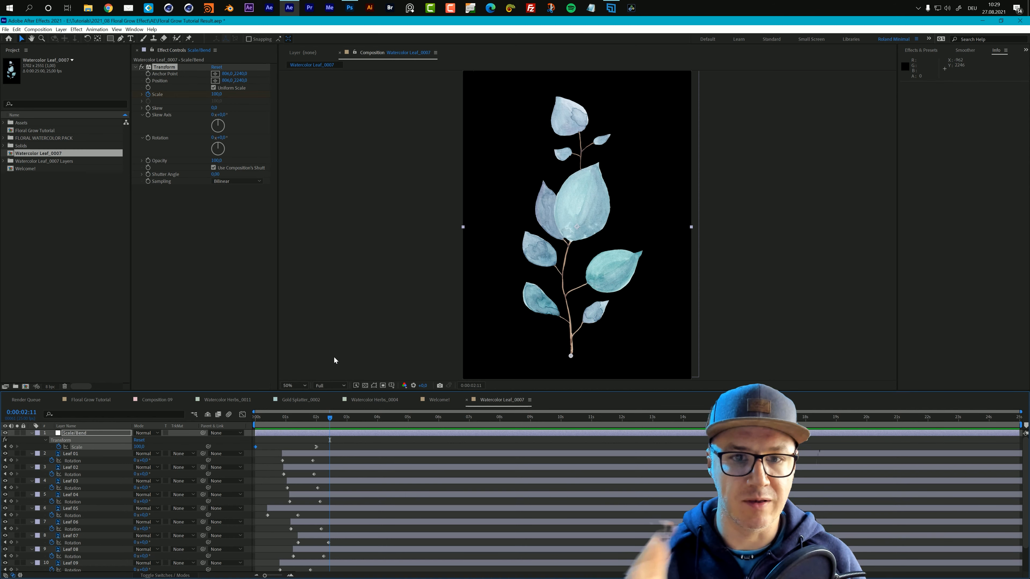
Apply the CC Bend It effect to the Scale/Bend adjustment layer
{"action": "left_click", "coordinate": [78, 436]}
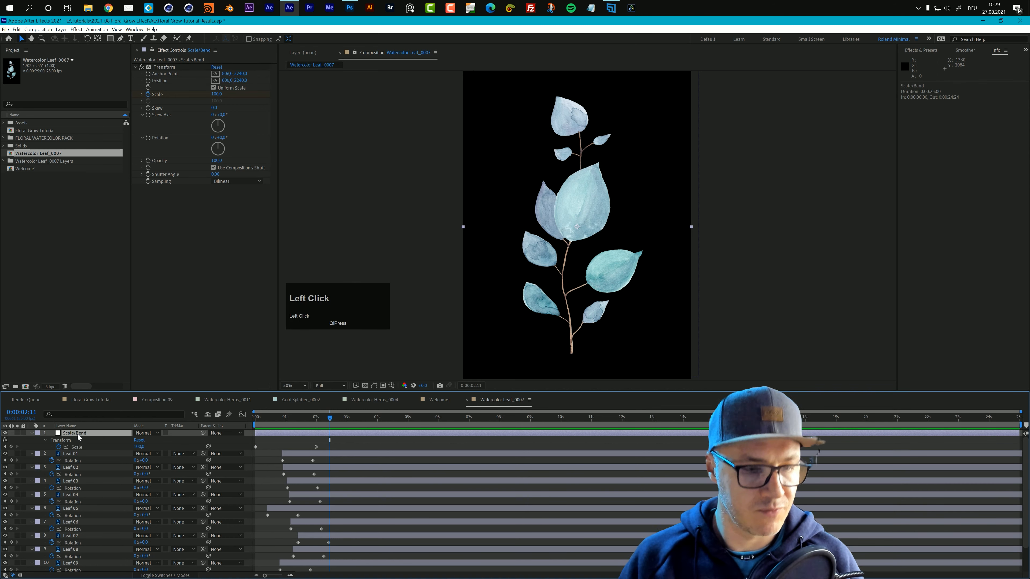
{"action": "key", "text": "space"}
{"action": "type", "text": "cc bend"}
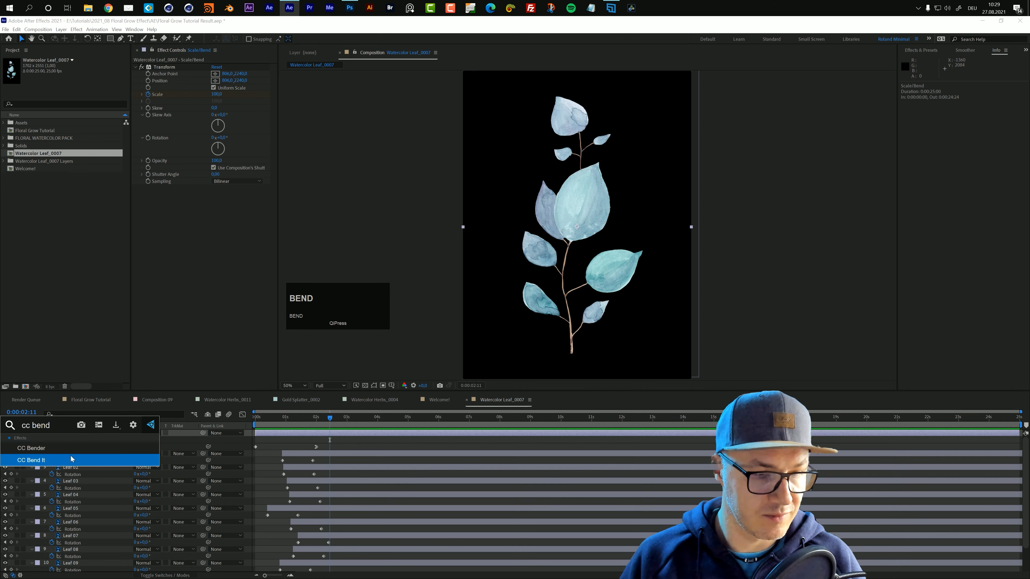
{"action": "left_click", "coordinate": [69, 457]}
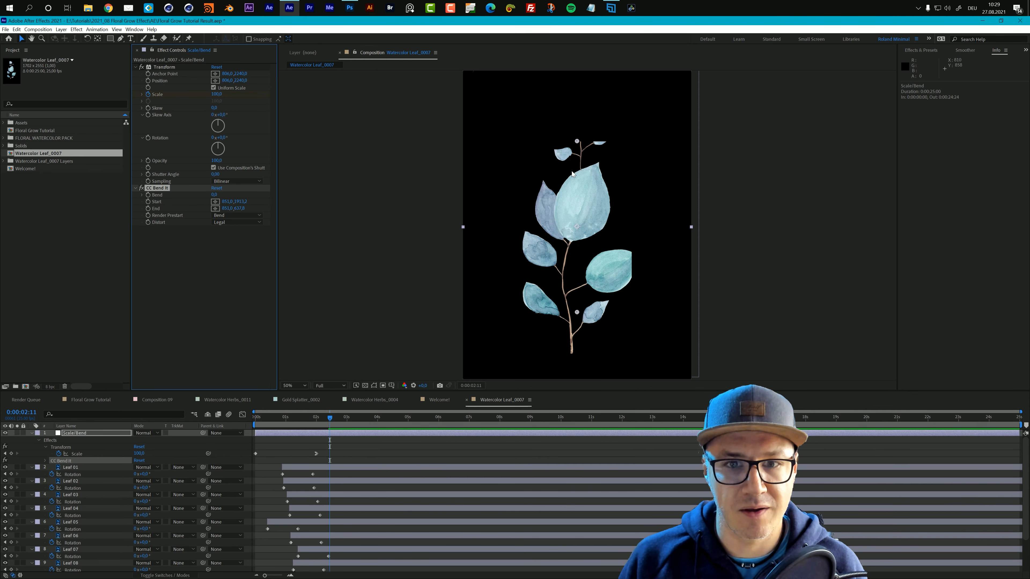
Place CC Bend It's Start point just below the base of the stem
{"action": "scroll", "coordinate": [579, 196], "scroll_direction": "up", "scroll_amount": 2}
{"action": "key", "text": "space"}
{"action": "left_click_drag", "start_coordinate": [596, 228], "coordinate": [614, 50]}
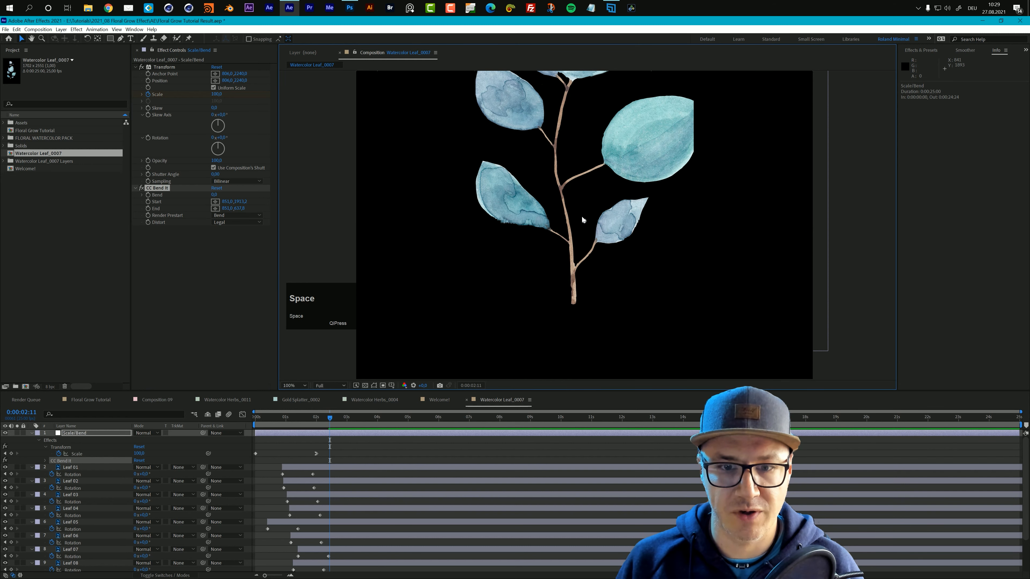
{"action": "left_click_drag", "start_coordinate": [583, 219], "coordinate": [575, 290]}
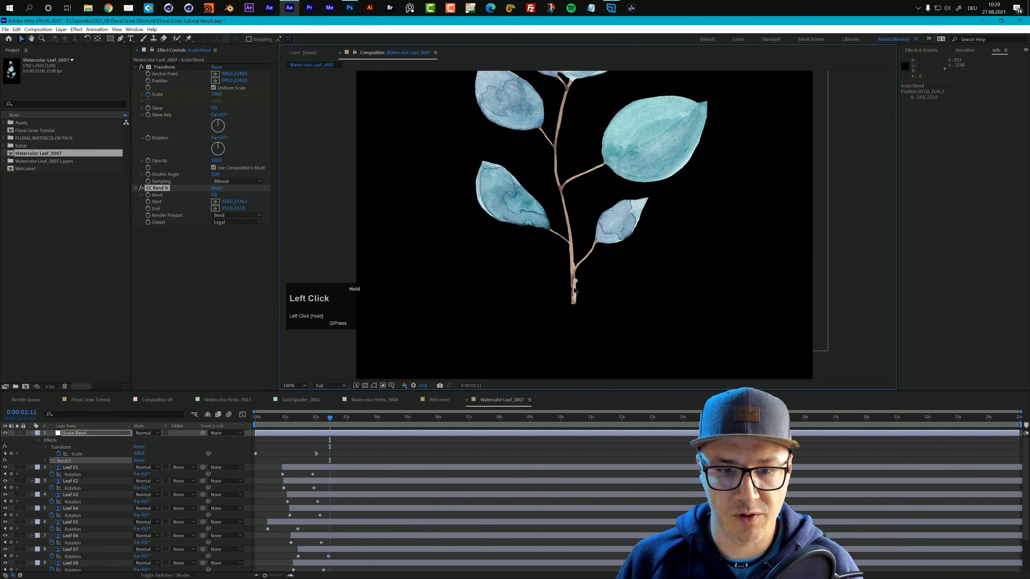
{"action": "scroll", "coordinate": [573, 302], "scroll_direction": "up", "scroll_amount": 2}
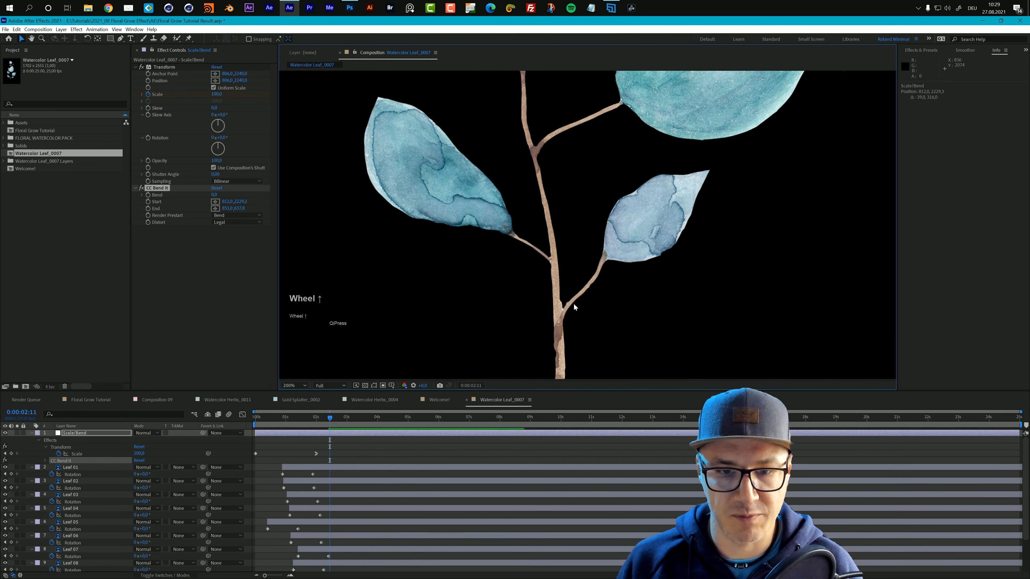
{"action": "key", "text": "space"}
{"action": "left_click_drag", "start_coordinate": [573, 303], "coordinate": [589, 129]}
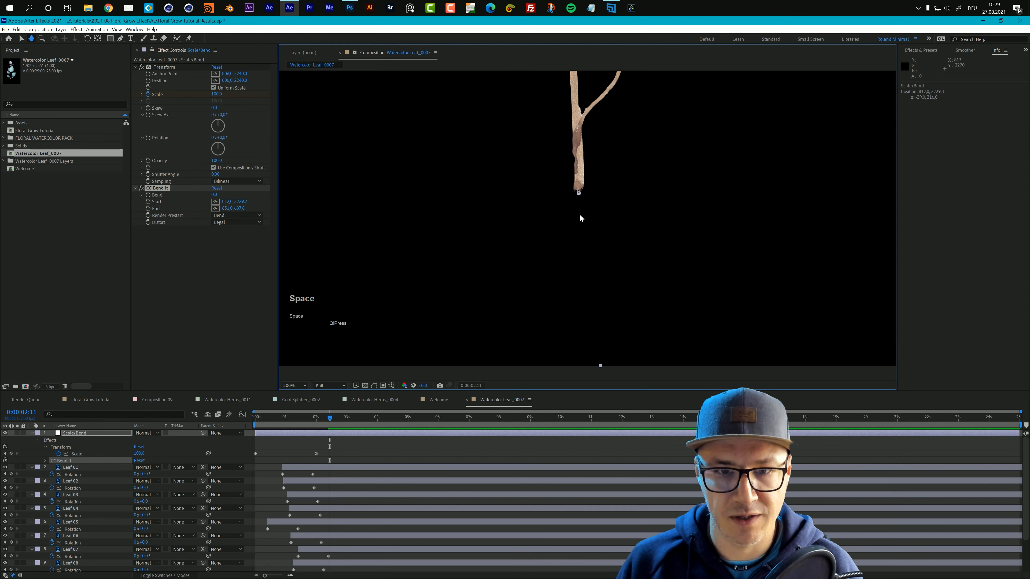
{"action": "left_click_drag", "start_coordinate": [579, 194], "coordinate": [580, 193]}
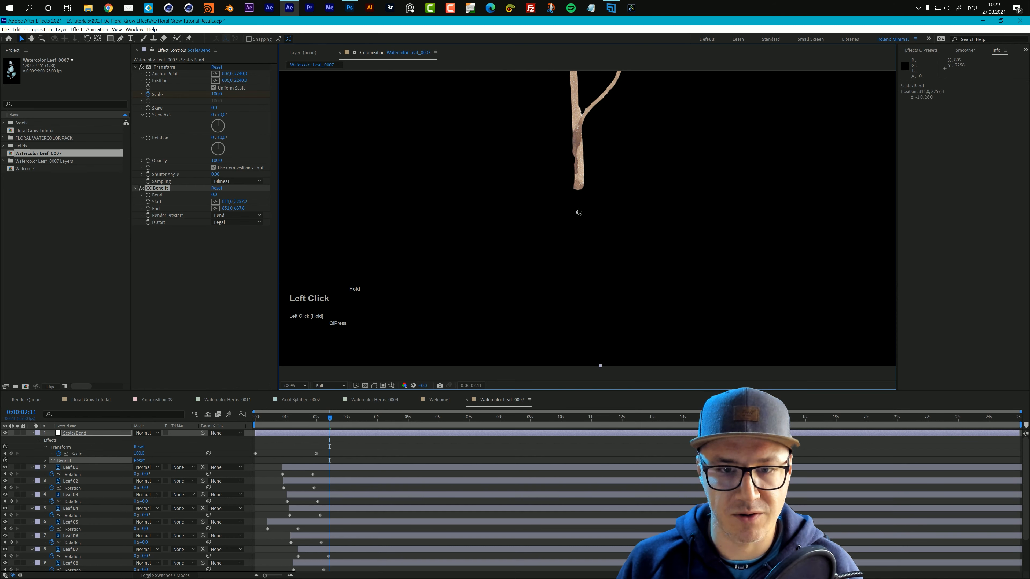
Place CC Bend It's End point above the topmost leaf, near the upper edge of the composition
{"action": "scroll", "coordinate": [590, 200], "scroll_direction": "down", "scroll_amount": 1}
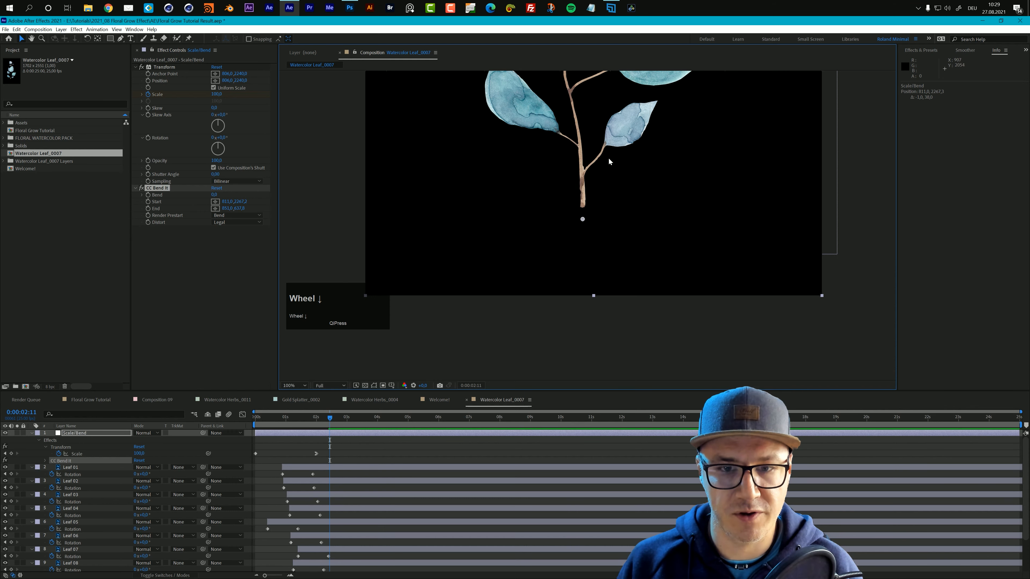
{"action": "left_click_drag", "start_coordinate": [605, 162], "coordinate": [589, 315]}
{"action": "left_click_drag", "start_coordinate": [587, 81], "coordinate": [571, 243]}
{"action": "left_click_drag", "start_coordinate": [563, 101], "coordinate": [544, 128]}
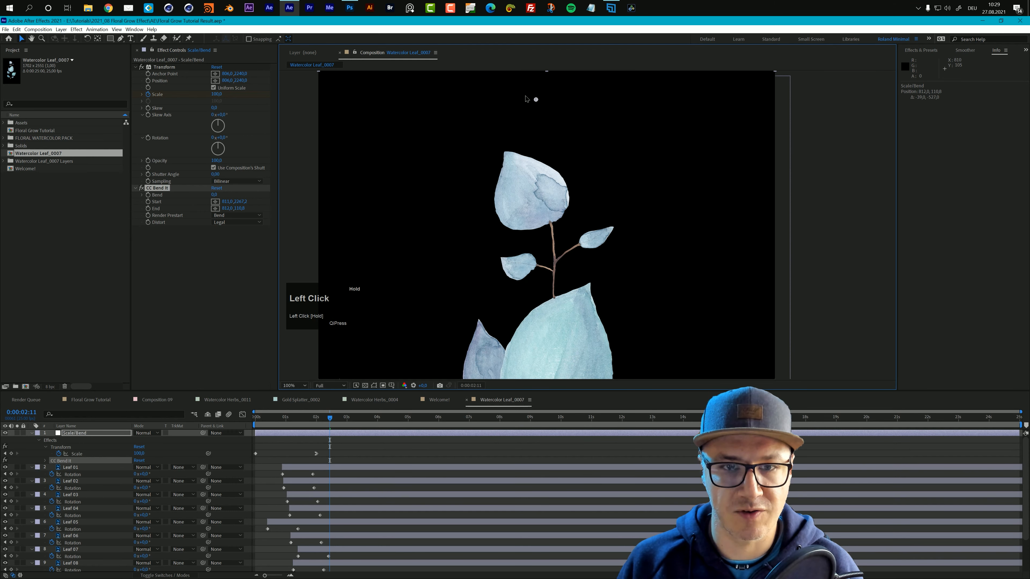
{"action": "scroll", "coordinate": [527, 97], "scroll_direction": "down", "scroll_amount": 1}
{"action": "left_click_drag", "start_coordinate": [603, 253], "coordinate": [589, 213]}
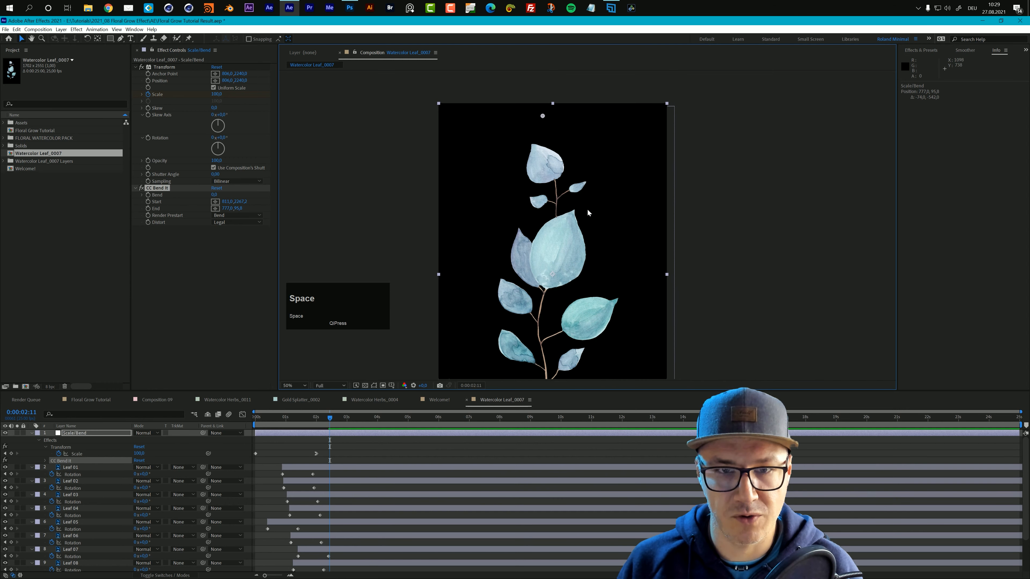
{"action": "left_click_drag", "start_coordinate": [546, 121], "coordinate": [542, 143]}
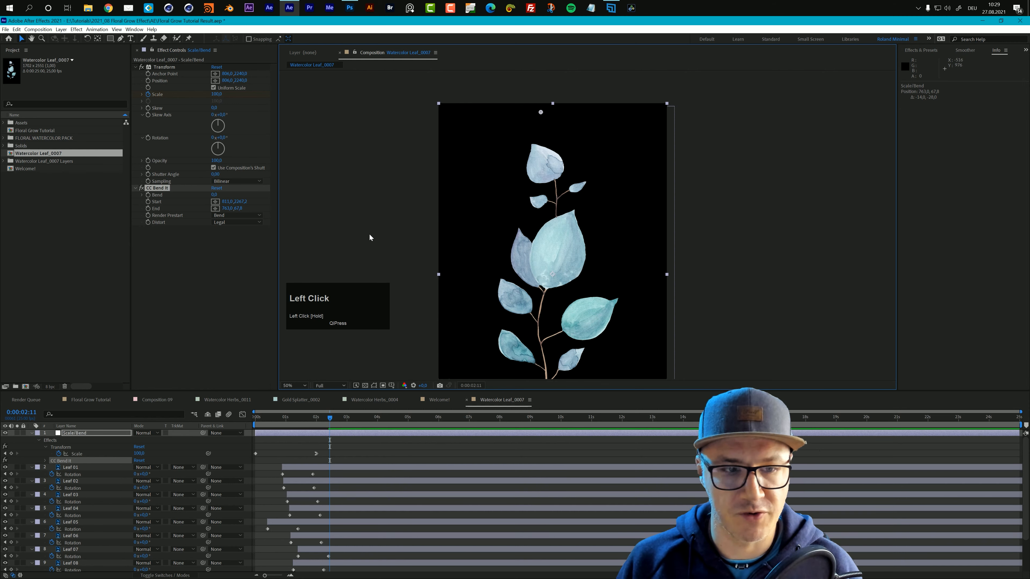
Test bending the plant by adjusting CC Bend It's Bend value and check the stem's base
{"action": "left_click_drag", "start_coordinate": [208, 195], "coordinate": [220, 205]}
{"action": "key", "text": "space"}
{"action": "left_click_drag", "start_coordinate": [579, 239], "coordinate": [581, 125]}
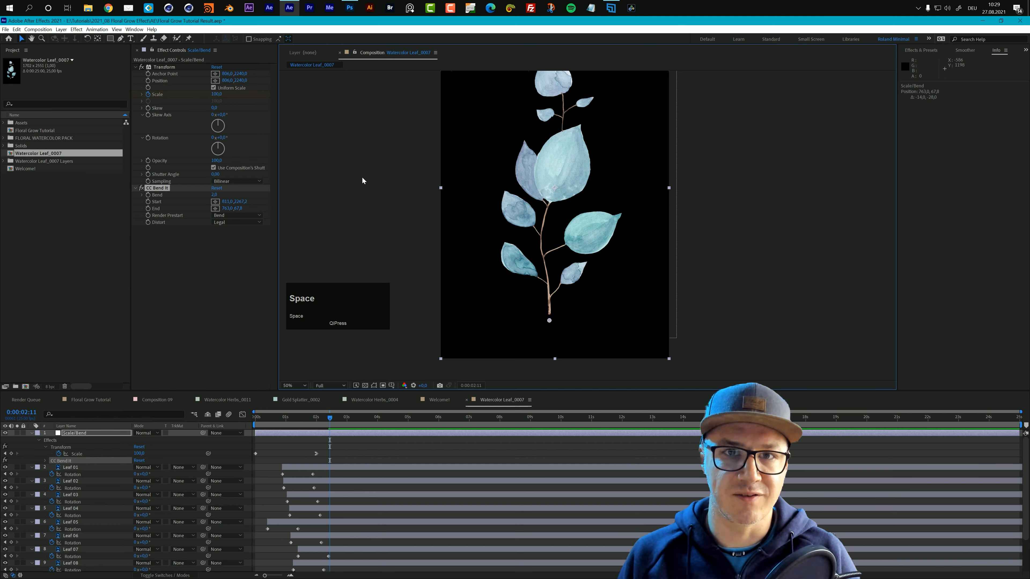
Try a CC Bend It Bend value of 40 at the start of the composition without keyframing it
{"action": "left_click_drag", "start_coordinate": [214, 195], "coordinate": [229, 194]}
{"action": "left_click_drag", "start_coordinate": [330, 420], "coordinate": [256, 418]}
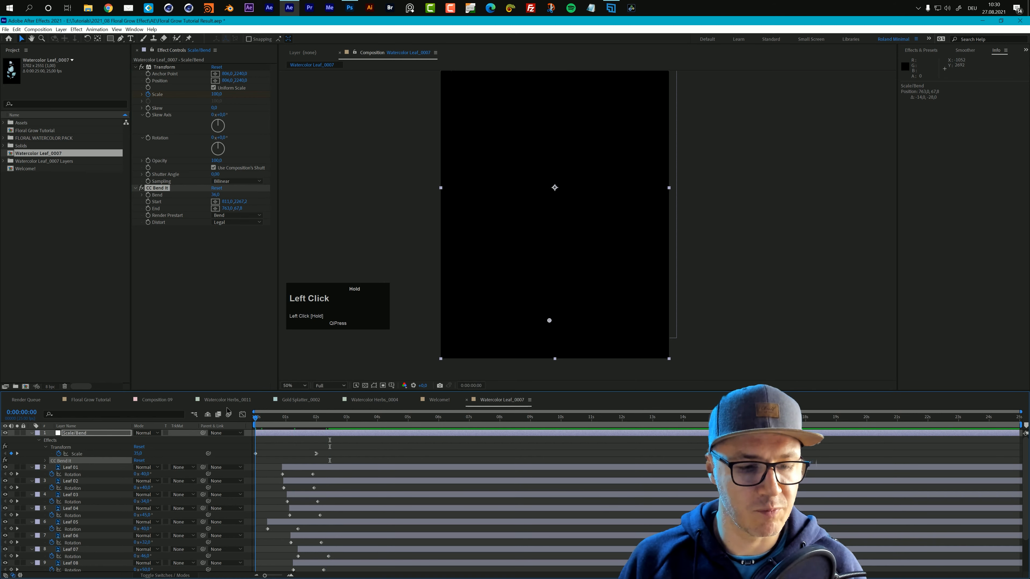
{"action": "left_click", "coordinate": [214, 195]}
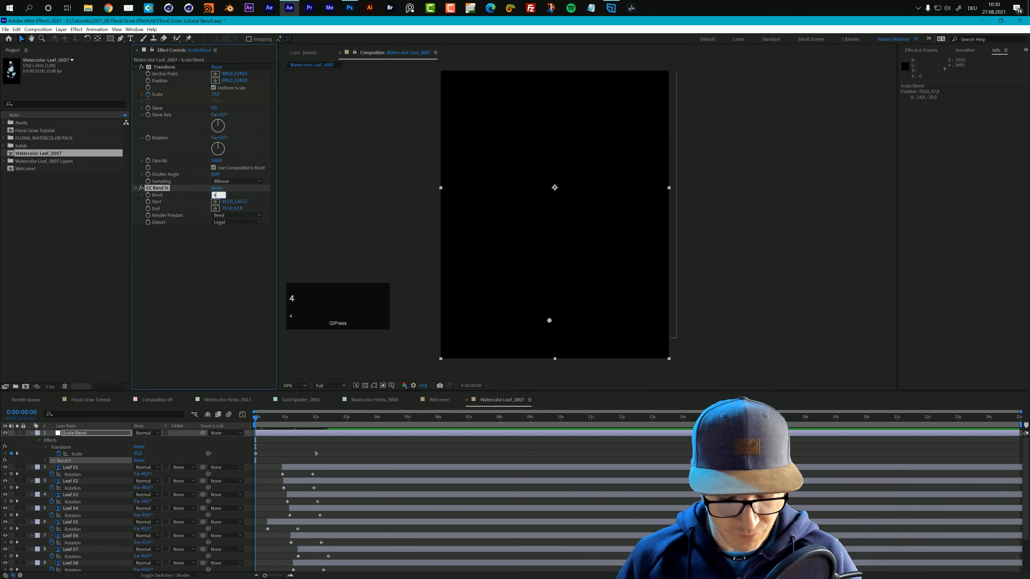
{"action": "type", "text": "40"}
{"action": "key", "text": "Return"}
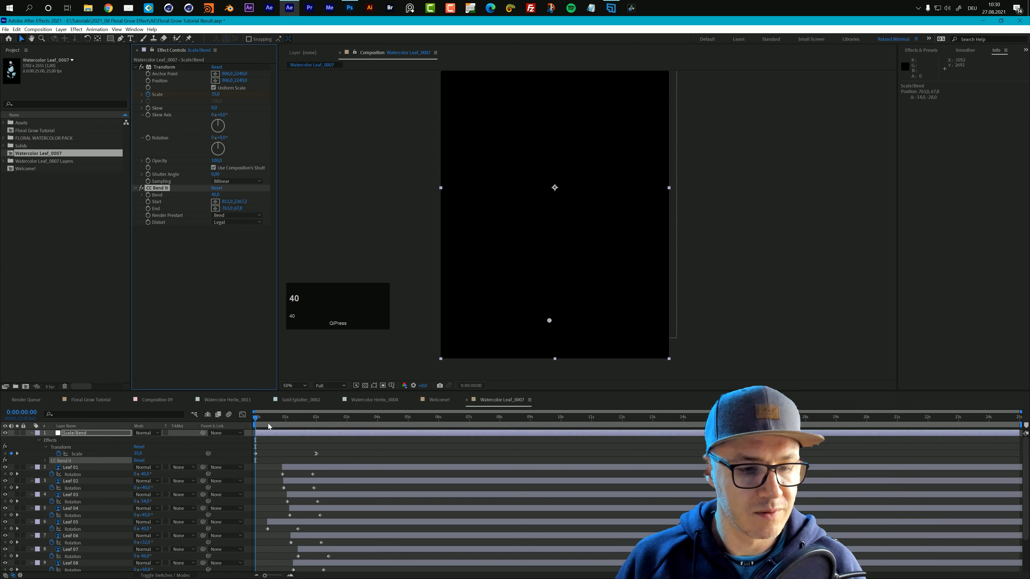
Try a Bend value of 0 at 0:00:02:11 and play the animation from the start
{"action": "left_click_drag", "start_coordinate": [255, 418], "coordinate": [330, 428]}
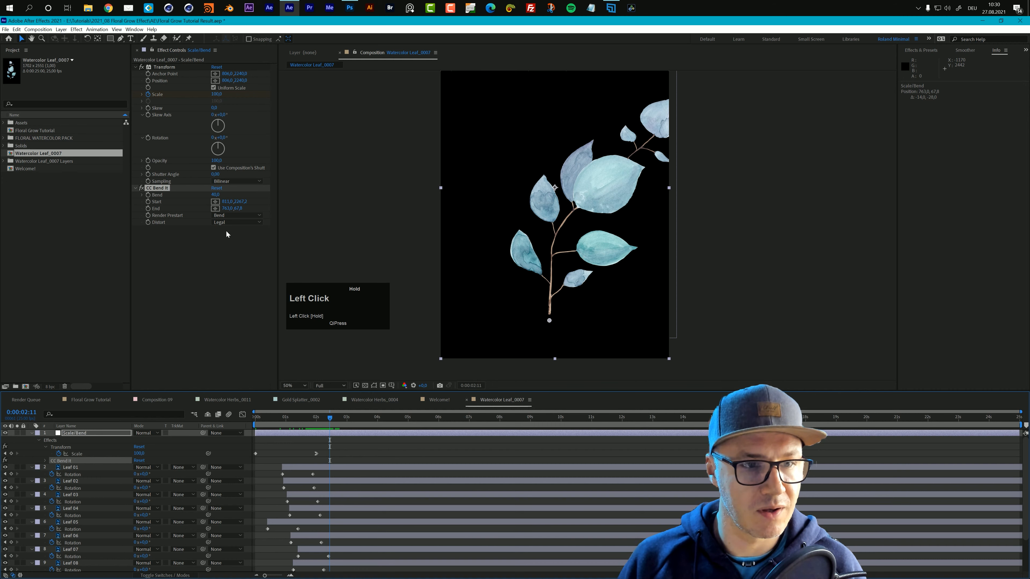
{"action": "left_click", "coordinate": [215, 195]}
{"action": "type", "text": "0"}
{"action": "key", "text": "Return"}
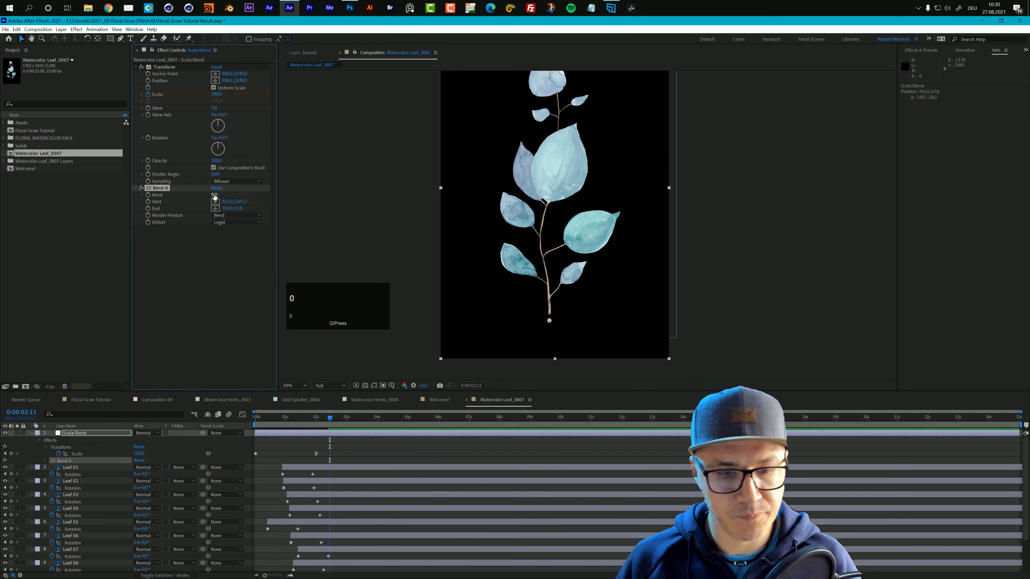
{"action": "left_click", "coordinate": [250, 413]}
{"action": "key", "text": "space"}
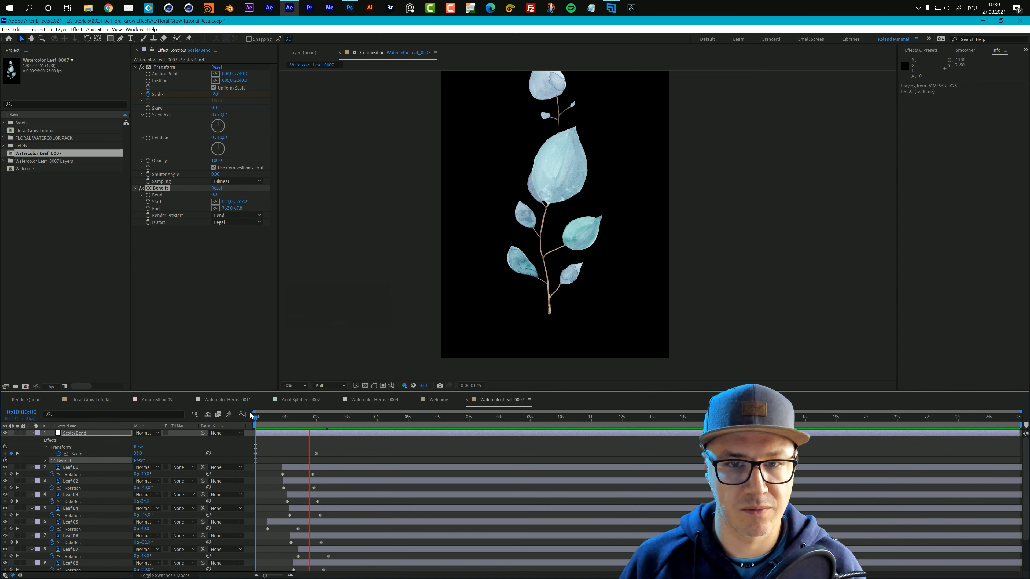
{"action": "key", "text": "space"}
{"action": "scroll", "coordinate": [587, 198], "scroll_direction": "down", "scroll_amount": 2}
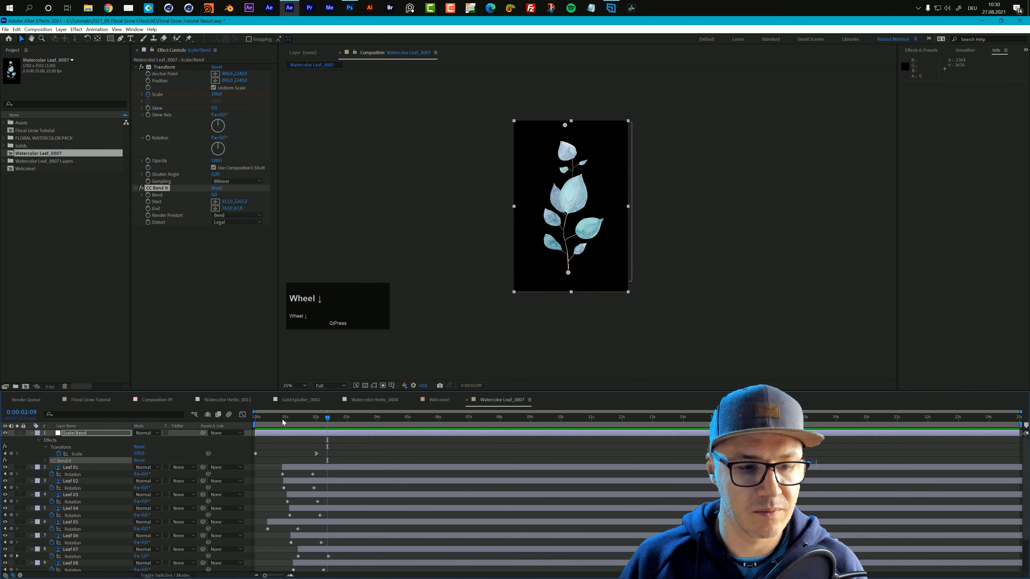
Enable keyframing for CC Bend It's Bend at 0:00:00:00 and set its value to 40
{"action": "left_click", "coordinate": [254, 415]}
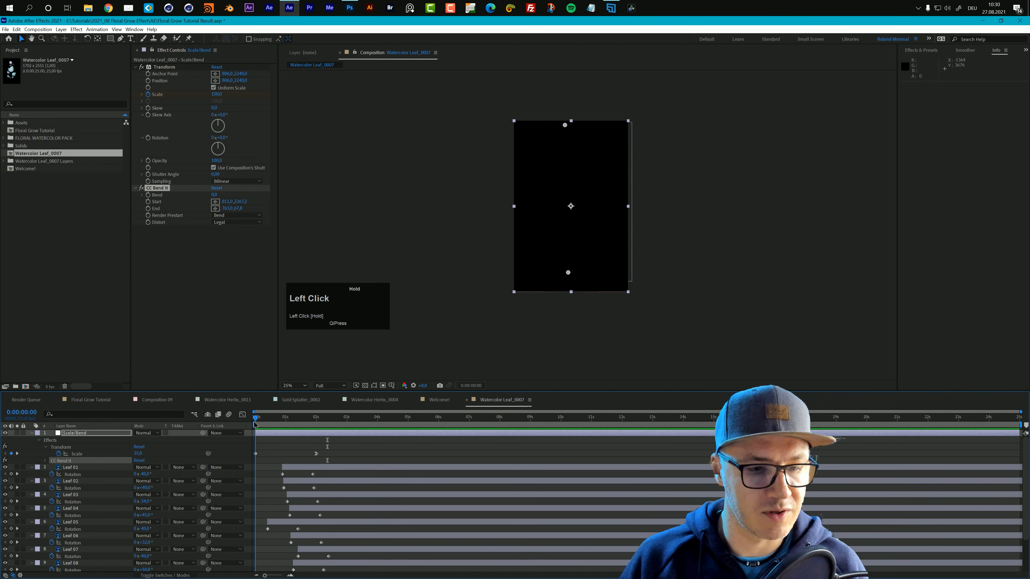
{"action": "left_click", "coordinate": [216, 208]}
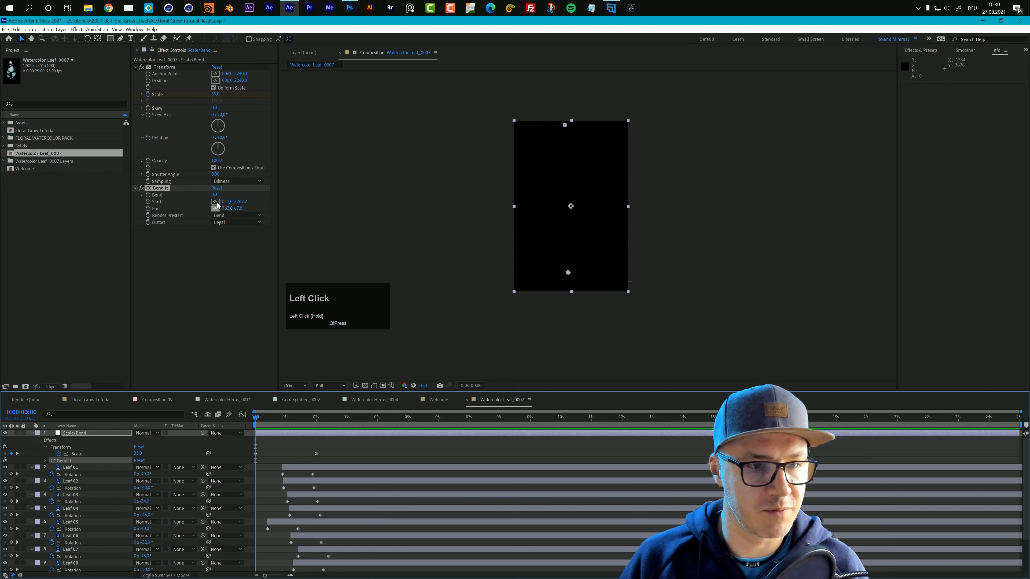
{"action": "left_click", "coordinate": [148, 196]}
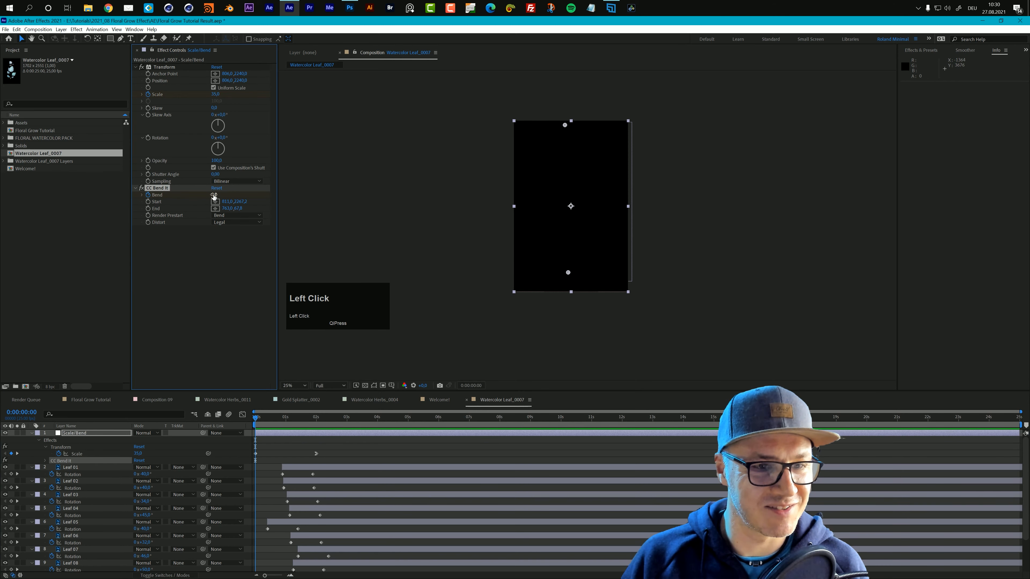
{"action": "left_click", "coordinate": [214, 194]}
{"action": "type", "text": "40"}
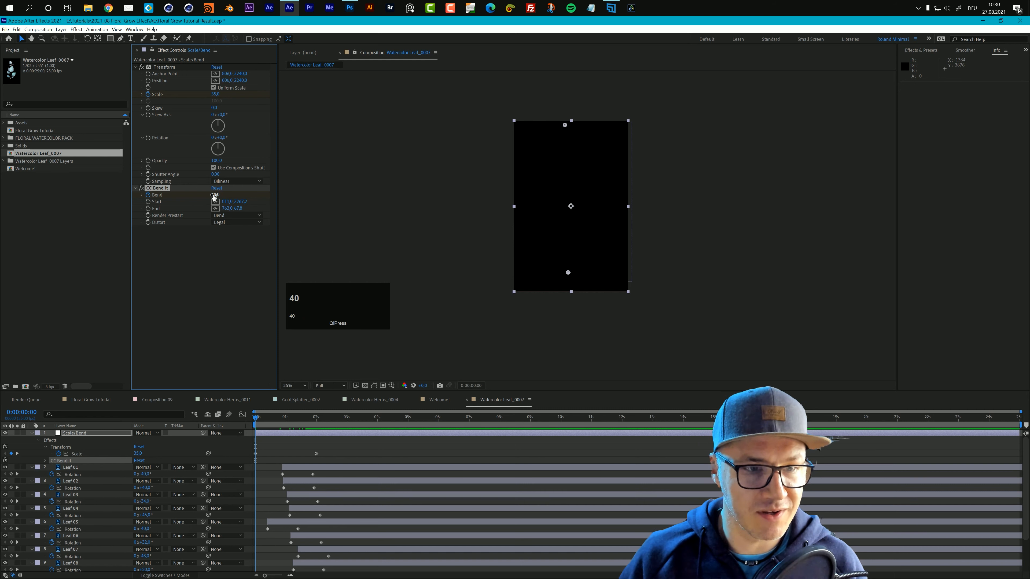
{"action": "key", "text": "Return"}
Keyframe Bend at 0 at 0:00:02:12 and play the bending animation from the start twice
{"action": "left_click_drag", "start_coordinate": [335, 415], "coordinate": [331, 419]}
{"action": "left_click", "coordinate": [215, 195]}
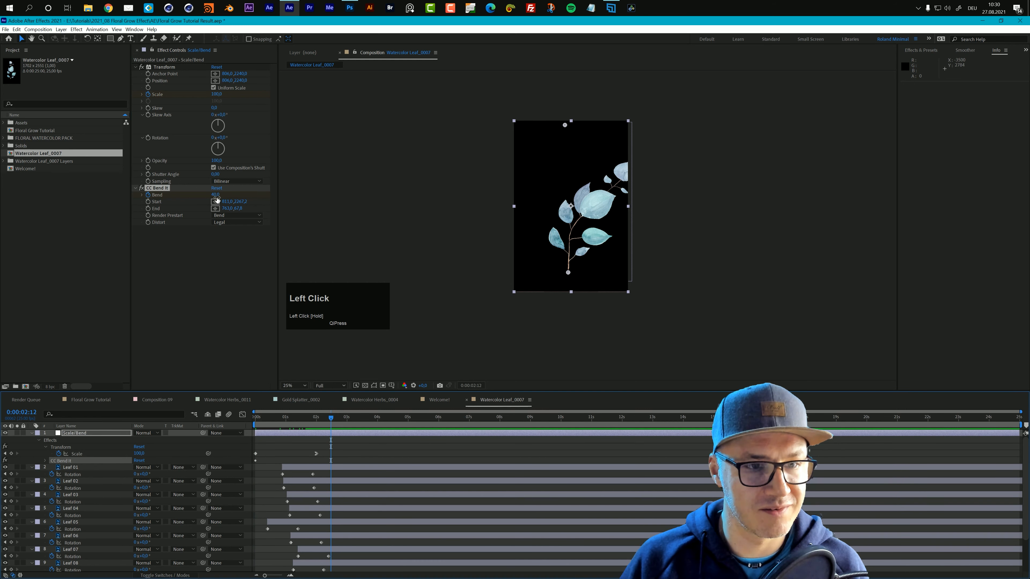
{"action": "type", "text": "0"}
{"action": "key", "text": "Return"}
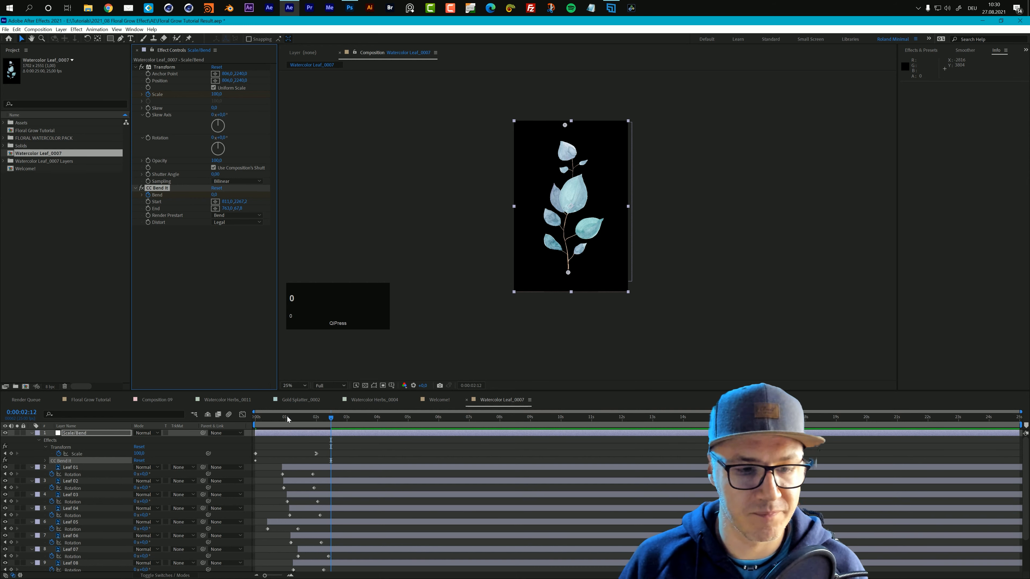
{"action": "left_click_drag", "start_coordinate": [262, 418], "coordinate": [249, 419]}
{"action": "key", "text": "space"}
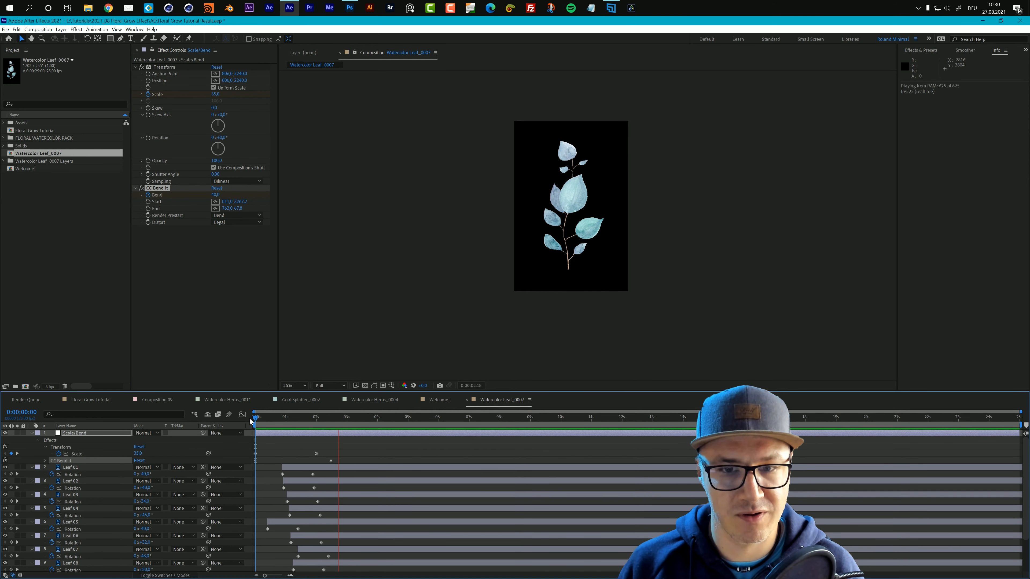
{"action": "key", "text": "space"}
{"action": "left_click_drag", "start_coordinate": [272, 418], "coordinate": [233, 416]}
{"action": "key", "text": "space"}
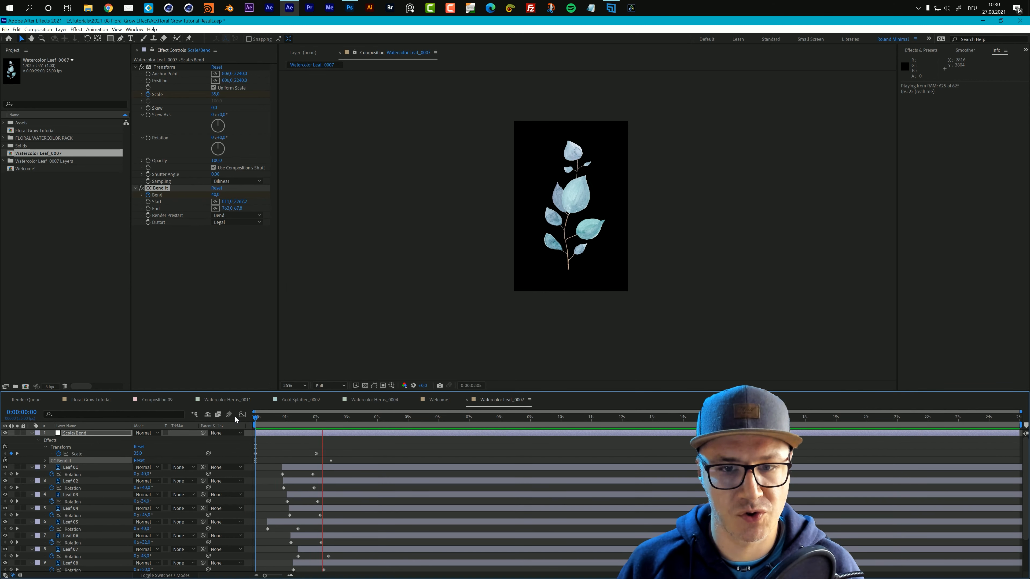
{"action": "key", "text": "space"}
Try a first Bend keyframe value of -40, preview the opposite bend direction, and undo the change
{"action": "left_click", "coordinate": [262, 418]}
{"action": "left_click_drag", "start_coordinate": [240, 417], "coordinate": [238, 417]}
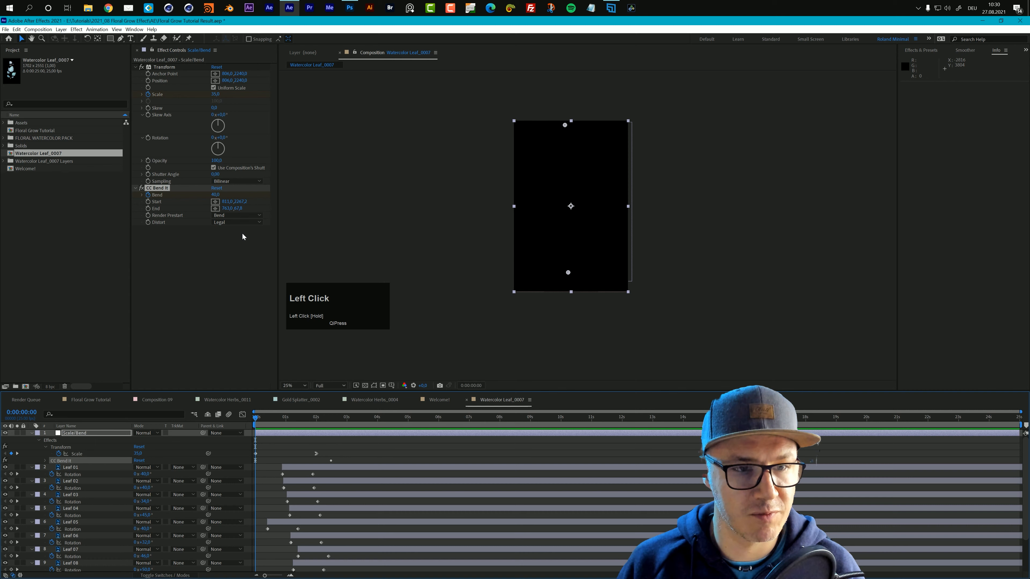
{"action": "left_click", "coordinate": [216, 196]}
{"action": "type", "text": "-40"}
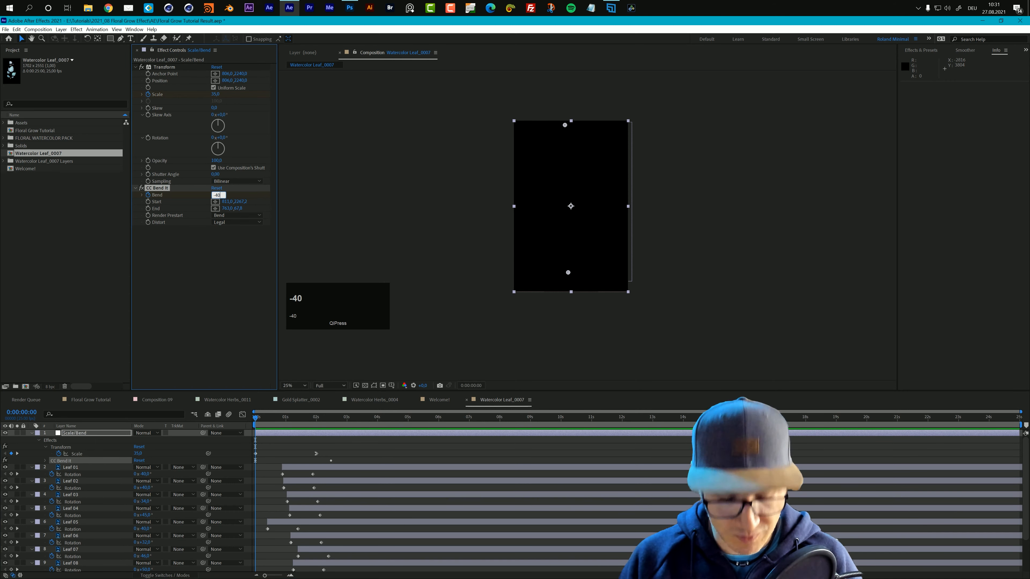
{"action": "key", "text": "Return"}
{"action": "key", "text": "space"}
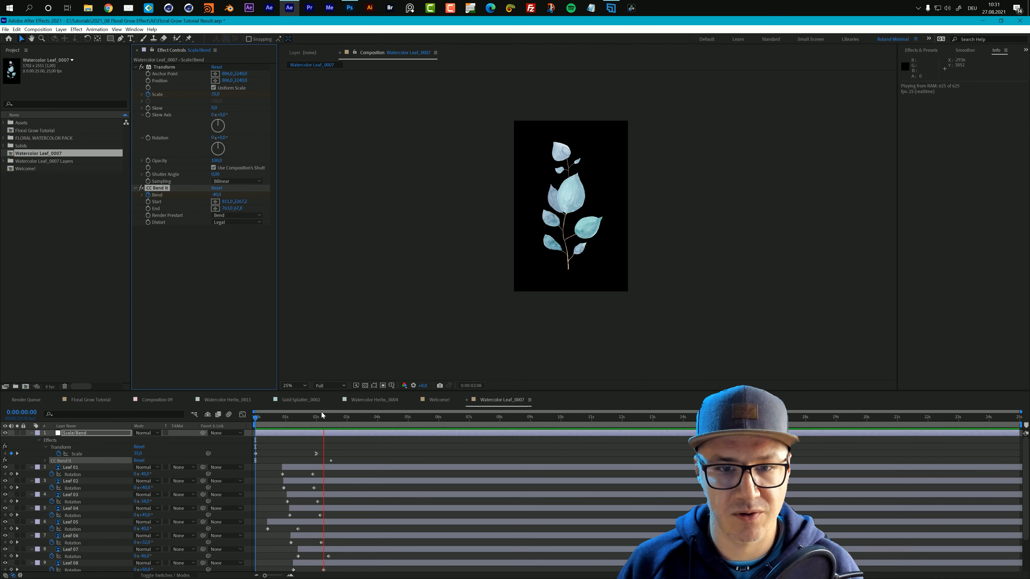
{"action": "key", "text": "space"}
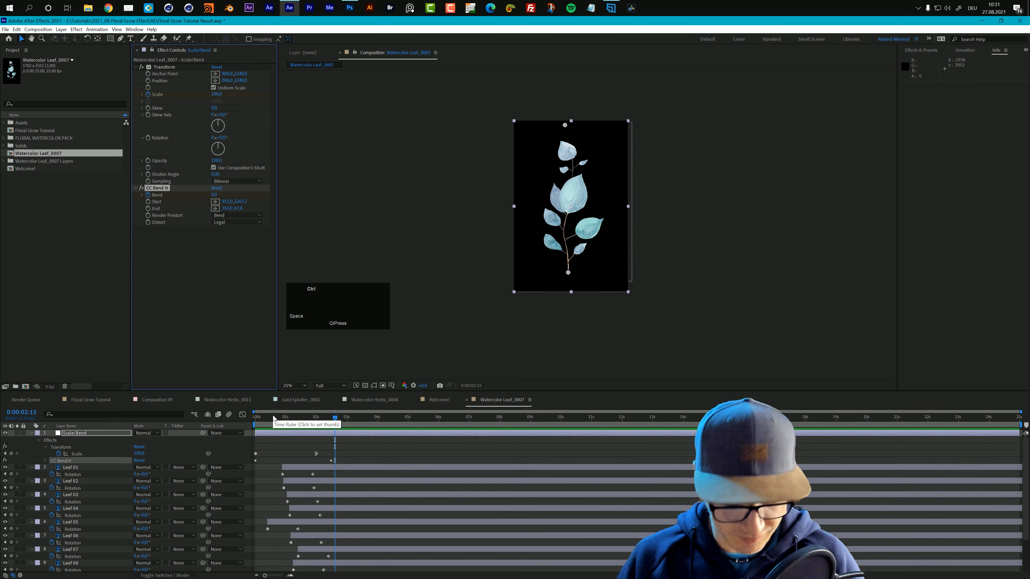
{"action": "key", "text": "ctrl+z"}
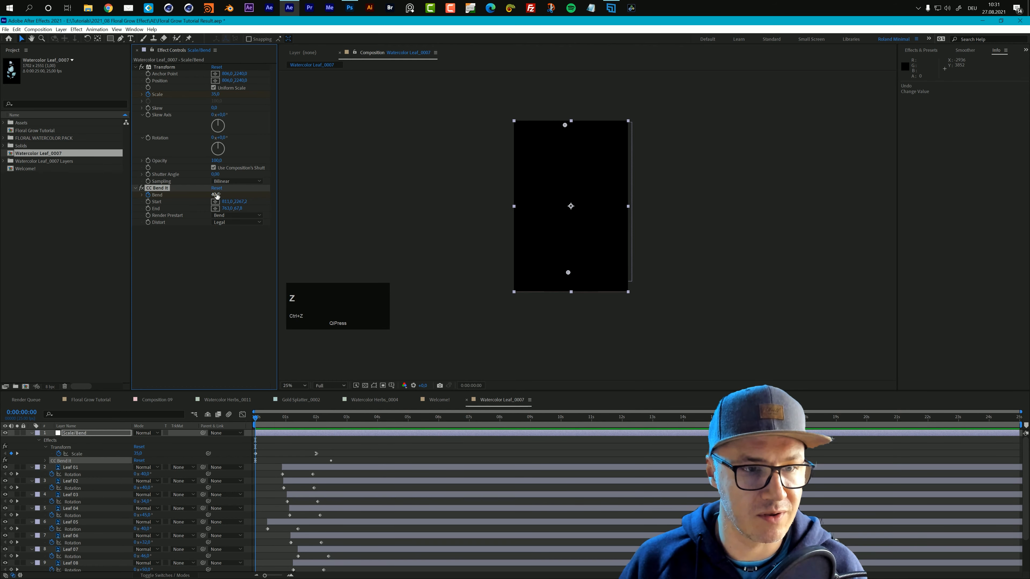
Set the first Bend keyframe to 30 and preview the leaf animation
{"action": "left_click", "coordinate": [216, 194]}
{"action": "type", "text": "390"}
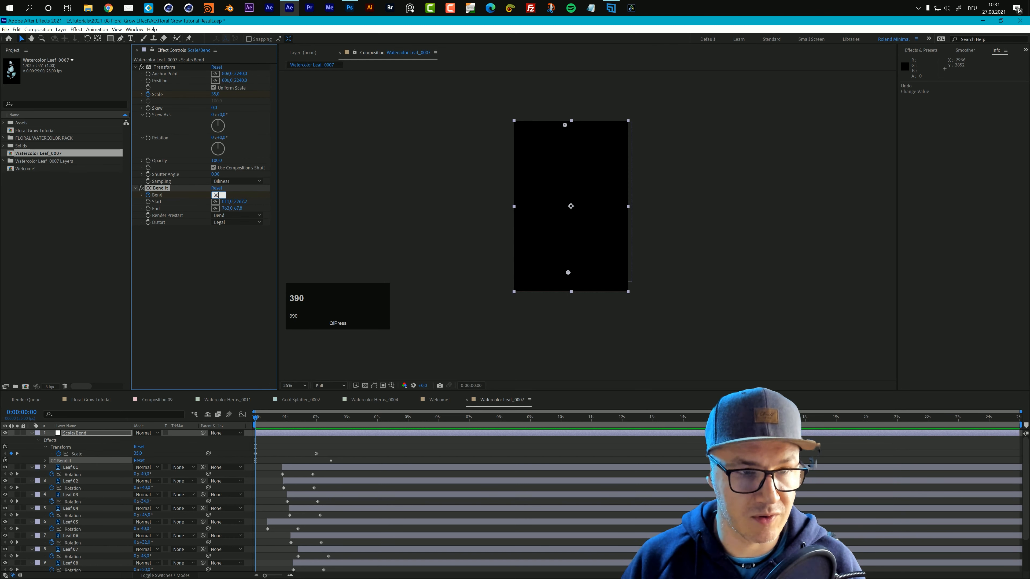
{"action": "key", "text": "Return"}
{"action": "key", "text": "space"}
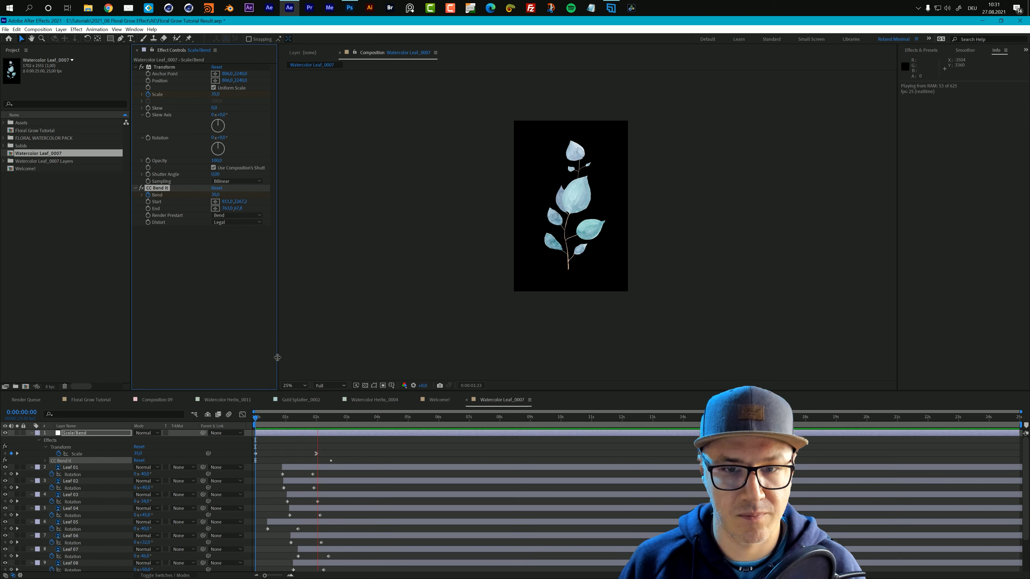
{"action": "key", "text": "space"}
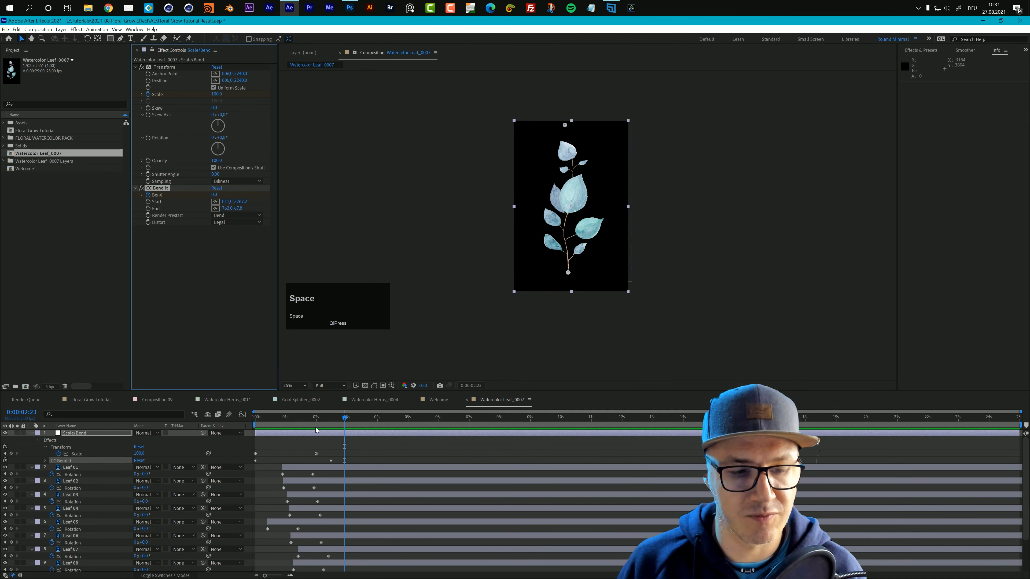
Reveal the Scale/Bend layer's keyframes and apply Easy Ease In to the last Bend keyframe
{"action": "key", "text": "u"}
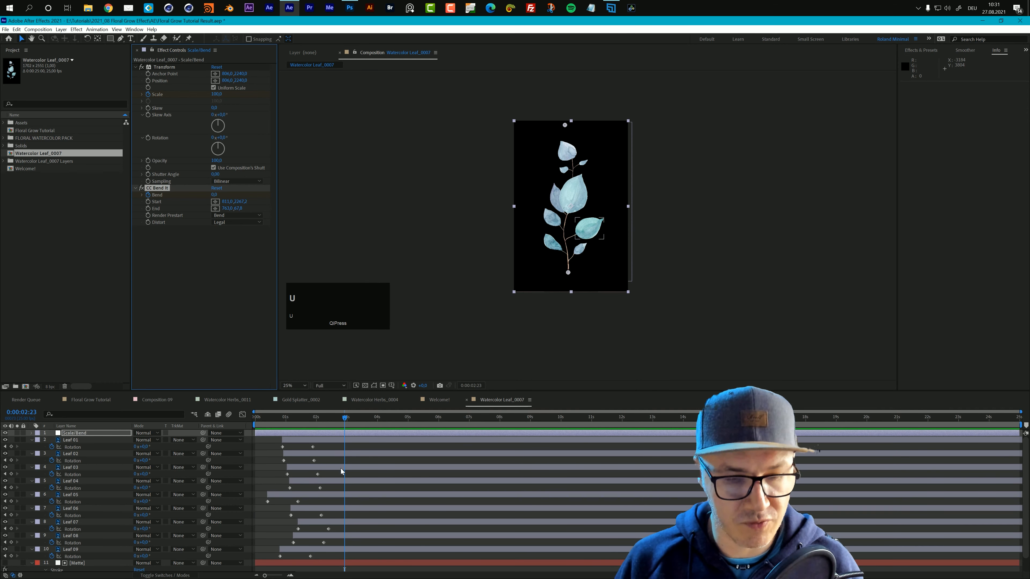
{"action": "key", "text": "u"}
{"action": "left_click_drag", "start_coordinate": [334, 458], "coordinate": [323, 461]}
{"action": "key", "text": "shift"}
{"action": "key", "text": "shift+F9"}
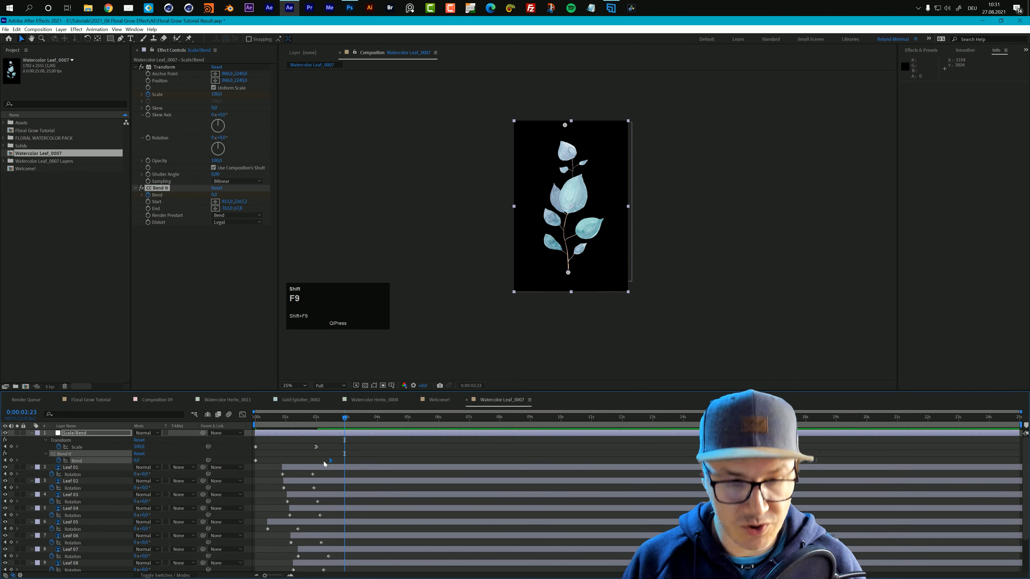
Play the eased growth animation from the start twice and examine the fully grown plant up close
{"action": "left_click_drag", "start_coordinate": [322, 418], "coordinate": [224, 423]}
{"action": "key", "text": "space"}
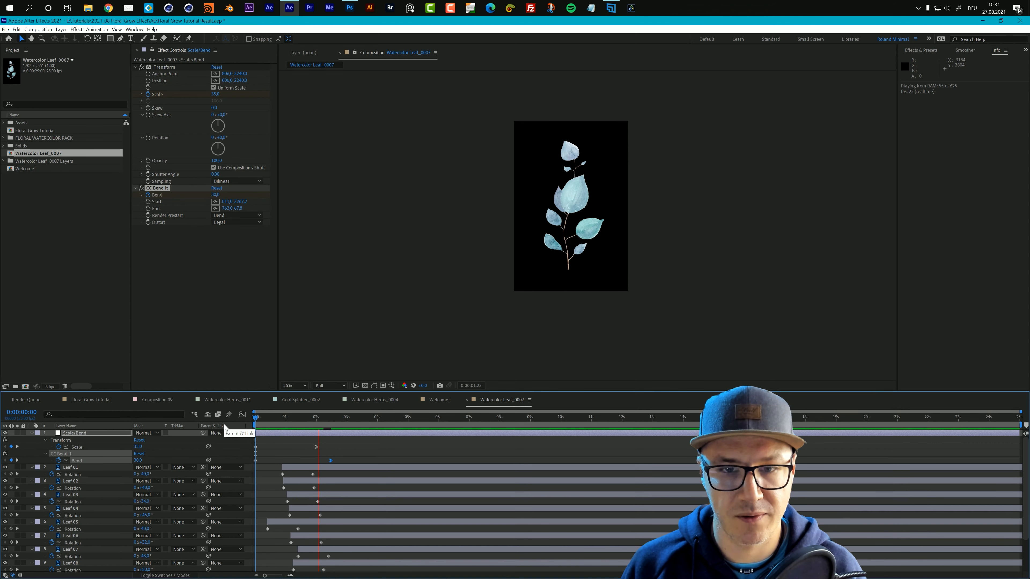
{"action": "key", "text": "space"}
{"action": "left_click", "coordinate": [251, 418]}
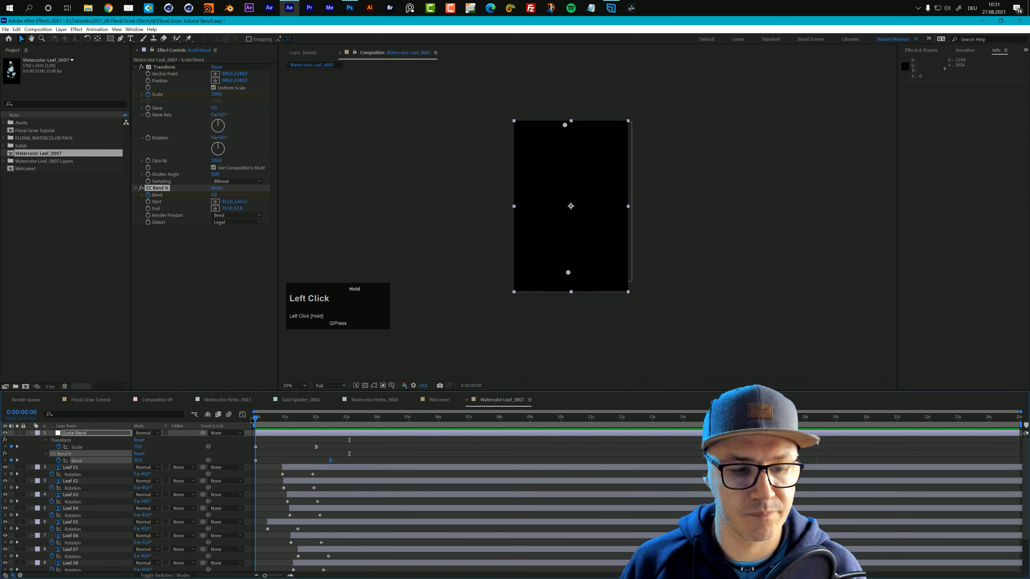
{"action": "key", "text": "space"}
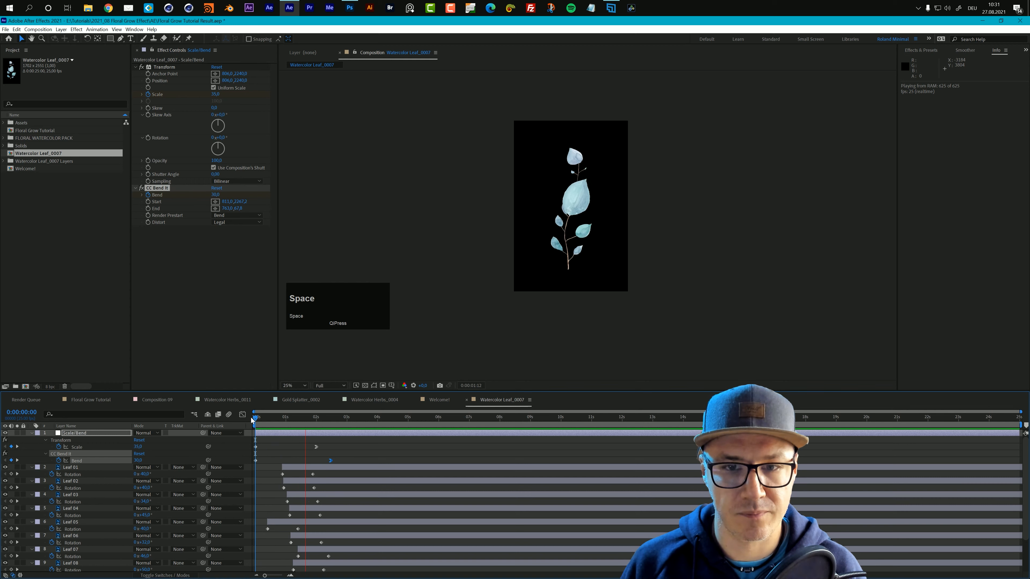
{"action": "key", "text": "space"}
{"action": "scroll", "coordinate": [593, 240], "scroll_direction": "up", "scroll_amount": 2}
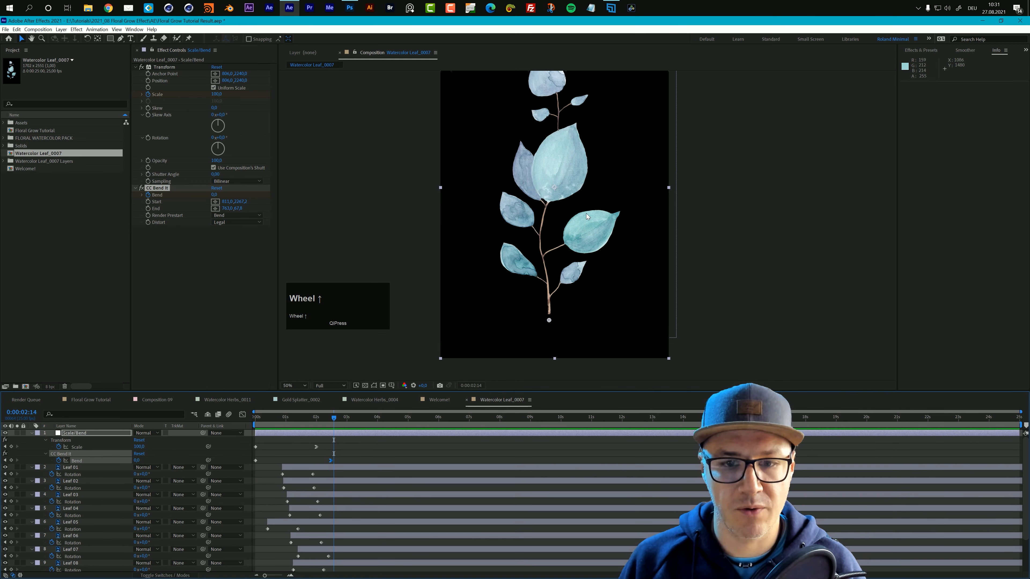
{"action": "key", "text": "space"}
{"action": "left_click_drag", "start_coordinate": [586, 214], "coordinate": [586, 236]}
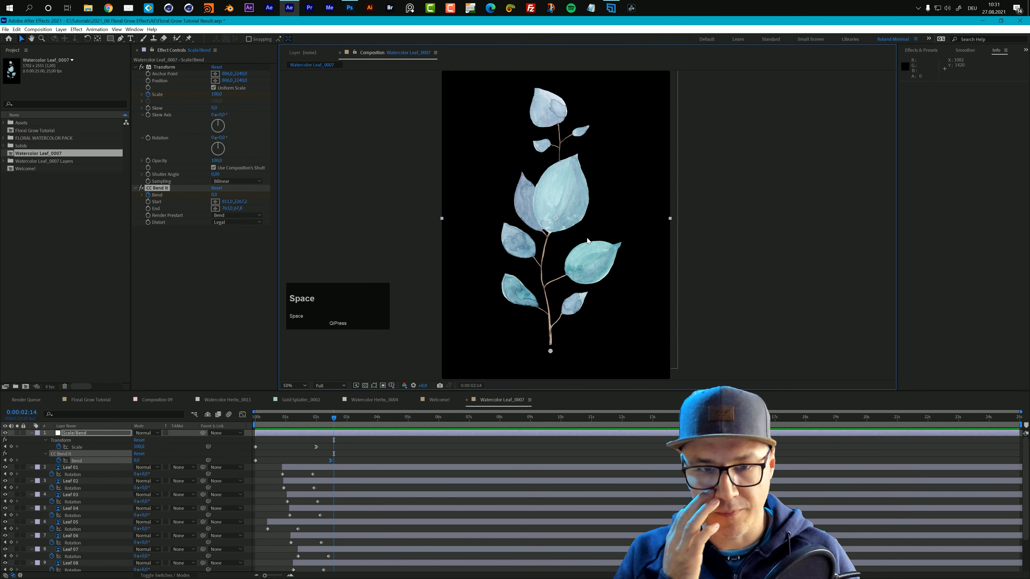
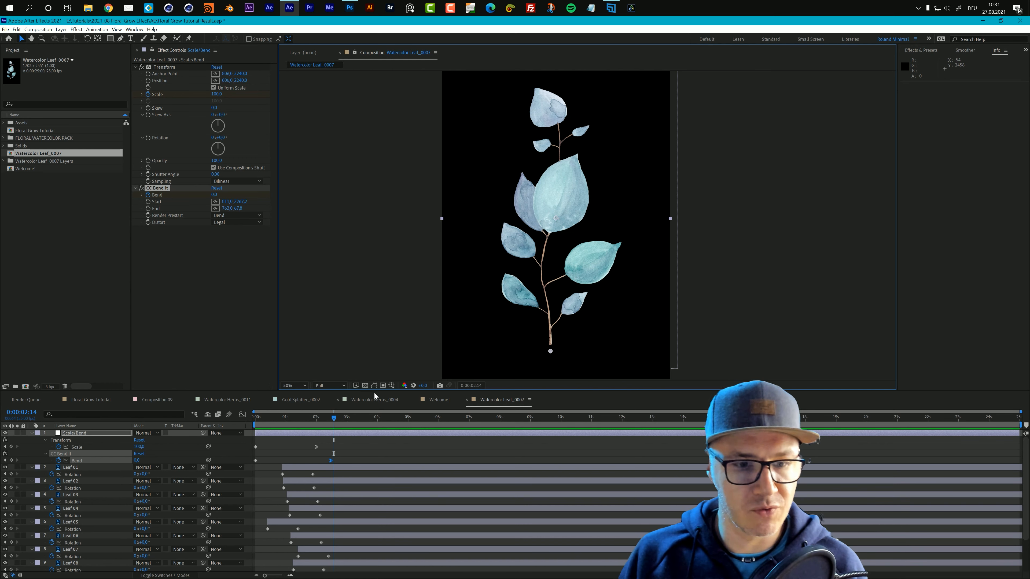
In the Watercolor Herbs_0011 composition, reveal Leaf 01's expressions and copy its complete Scale expression
{"action": "left_click", "coordinate": [218, 400]}
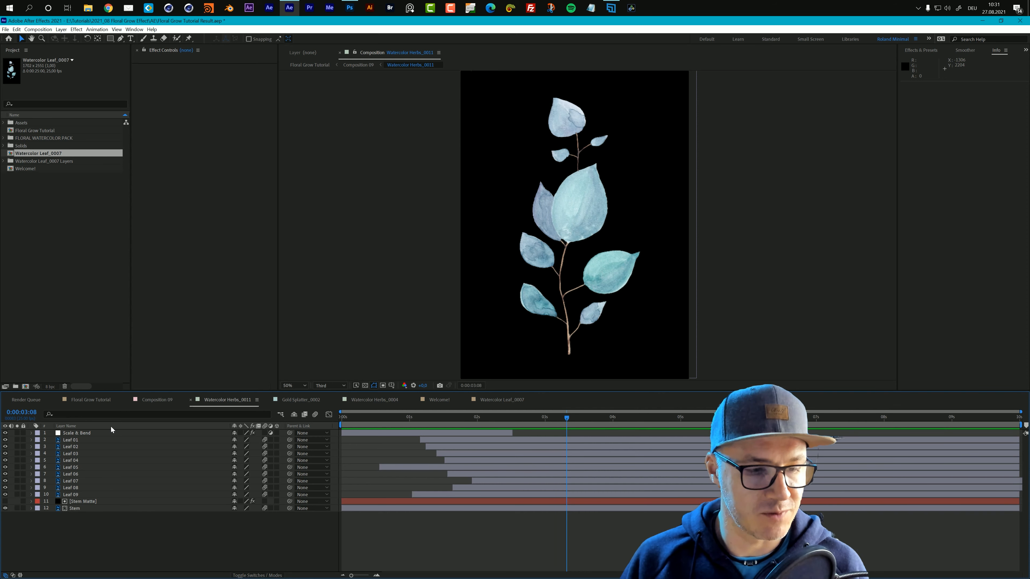
{"action": "left_click", "coordinate": [83, 441]}
{"action": "key", "text": "e"}
{"action": "key", "text": "e"}
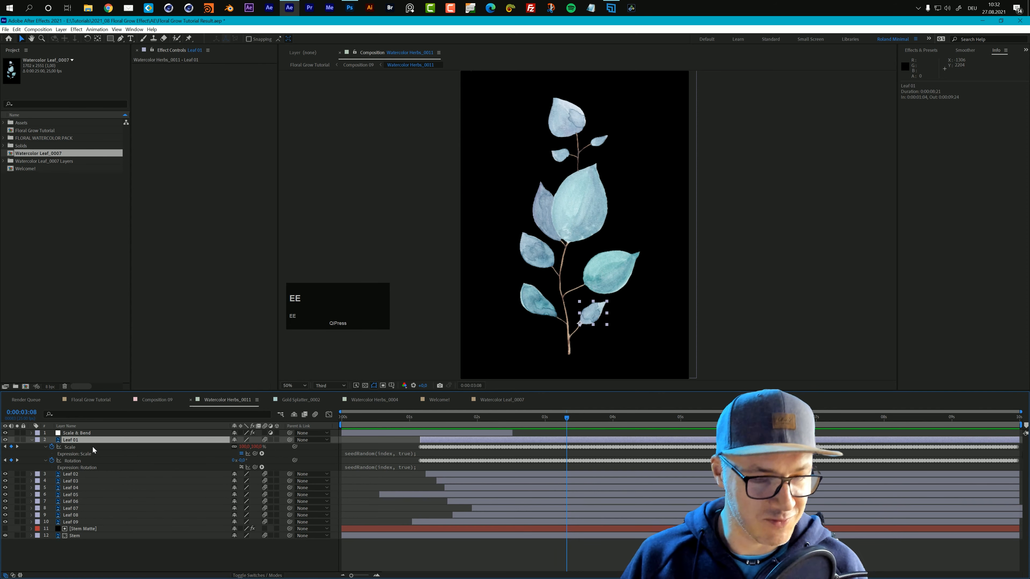
{"action": "left_click", "coordinate": [368, 455]}
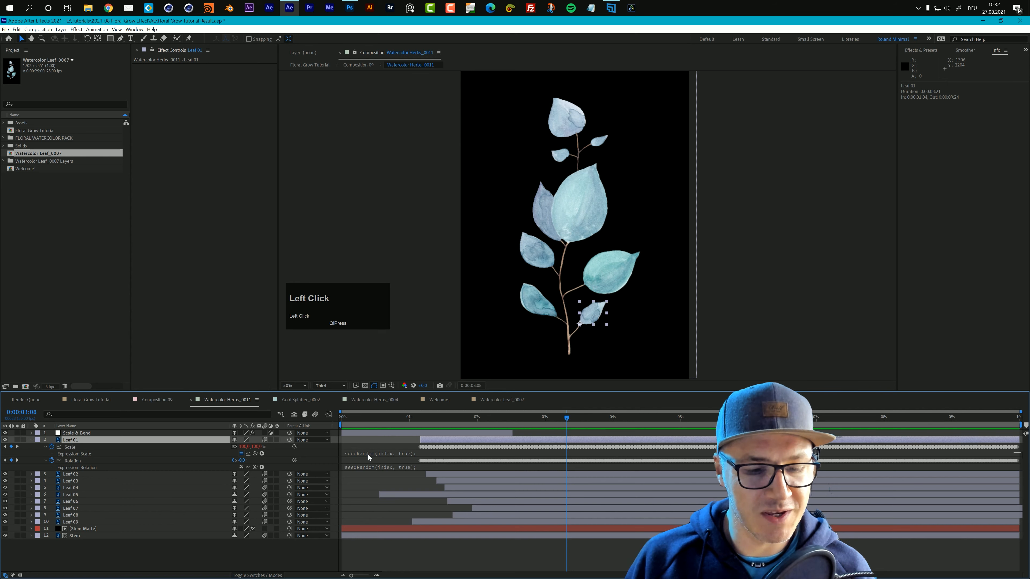
{"action": "key", "text": "ctrl+c"}
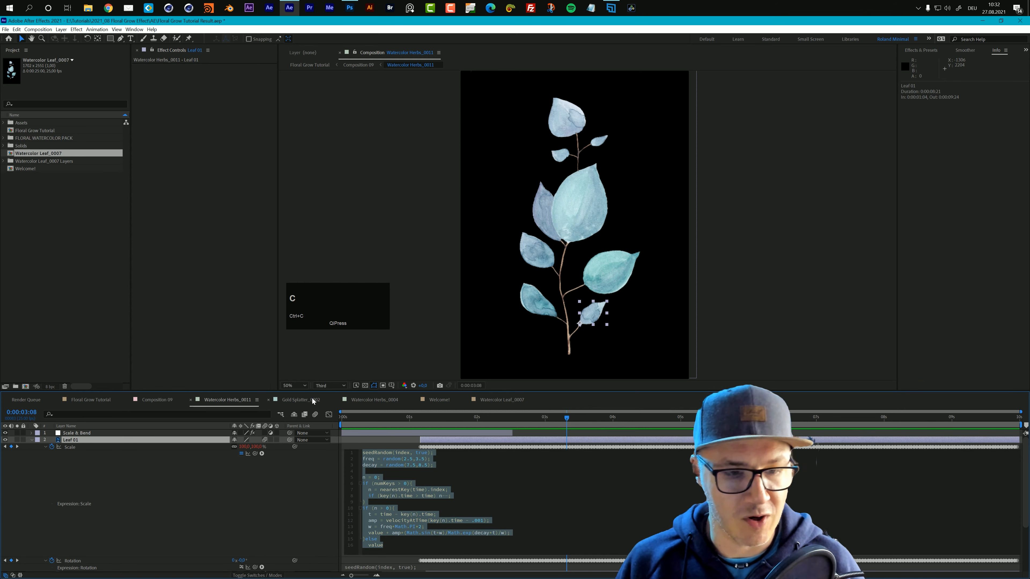
In the Watercolor Leaf_0007 composition, apply the copied bounce expression to the Scale/Bend layer's Transform effect Scale and review its freq and decay lines
{"action": "left_click", "coordinate": [490, 399]}
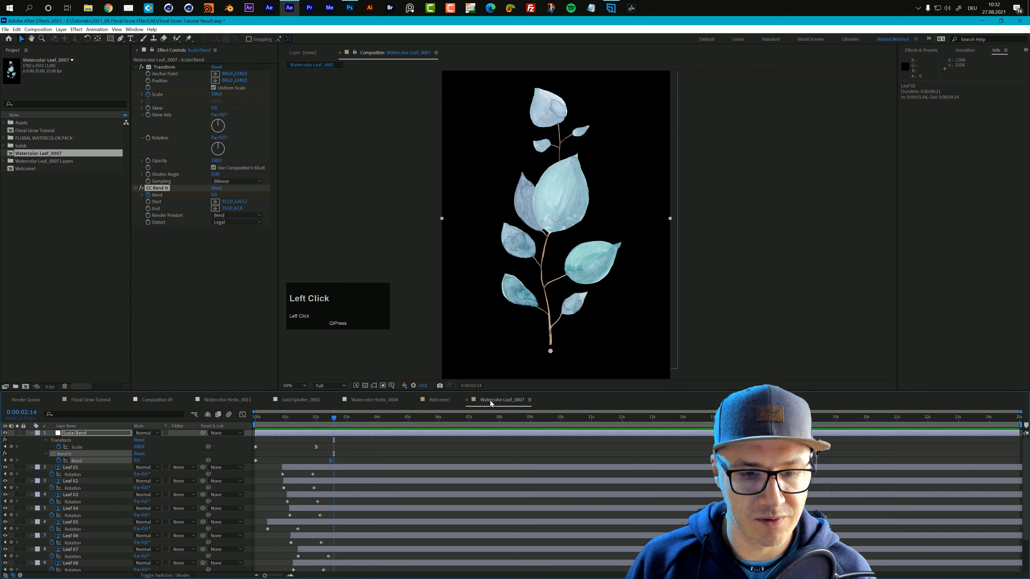
{"action": "left_click", "coordinate": [59, 446], "text": "alt"}
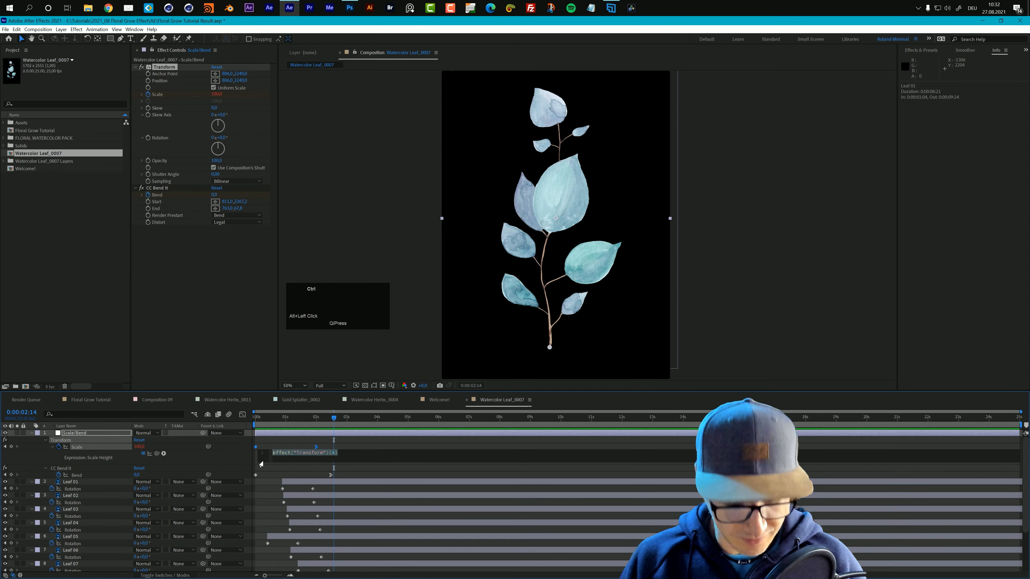
{"action": "key", "text": "ctrl+v"}
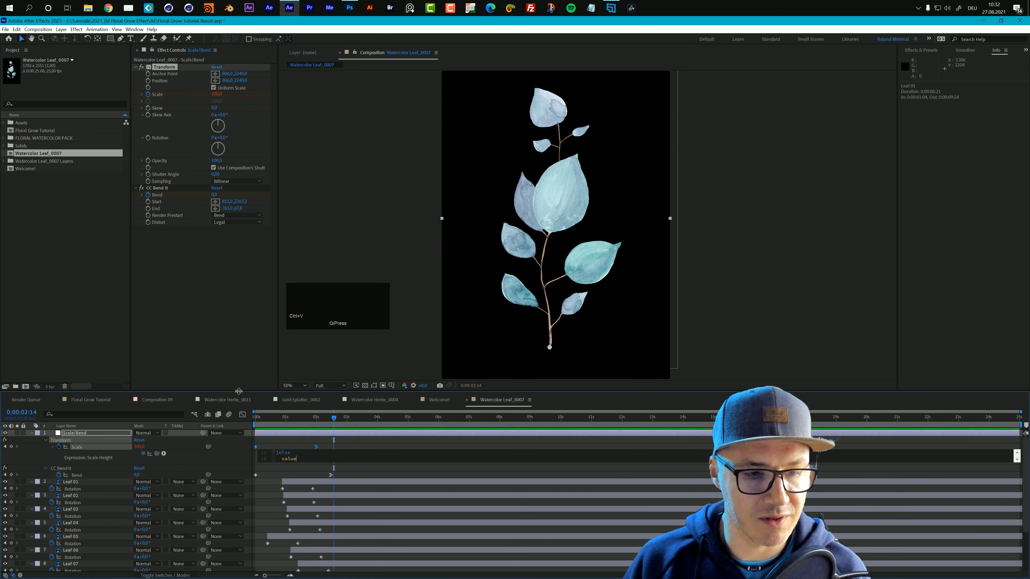
{"action": "left_click_drag", "start_coordinate": [239, 392], "coordinate": [246, 239]}
{"action": "left_click", "coordinate": [272, 311]}
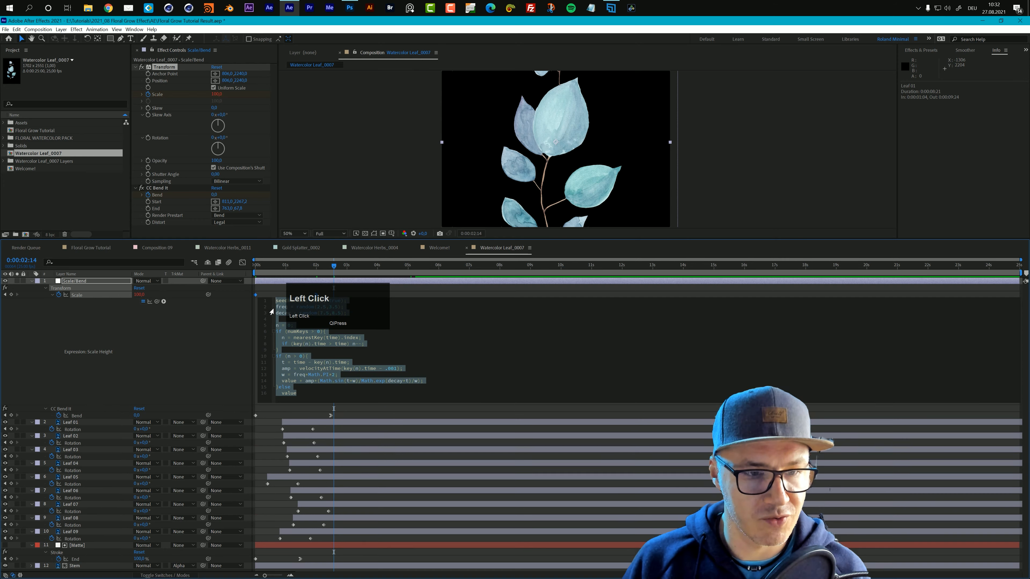
{"action": "left_click_drag", "start_coordinate": [370, 312], "coordinate": [371, 202]}
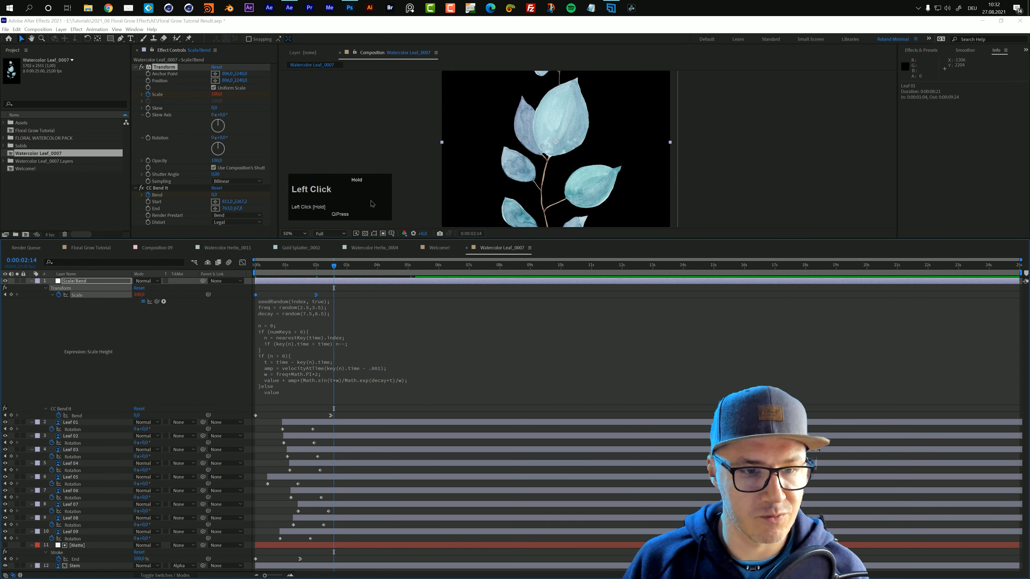
{"action": "left_click", "coordinate": [305, 325]}
{"action": "left_click", "coordinate": [345, 322]}
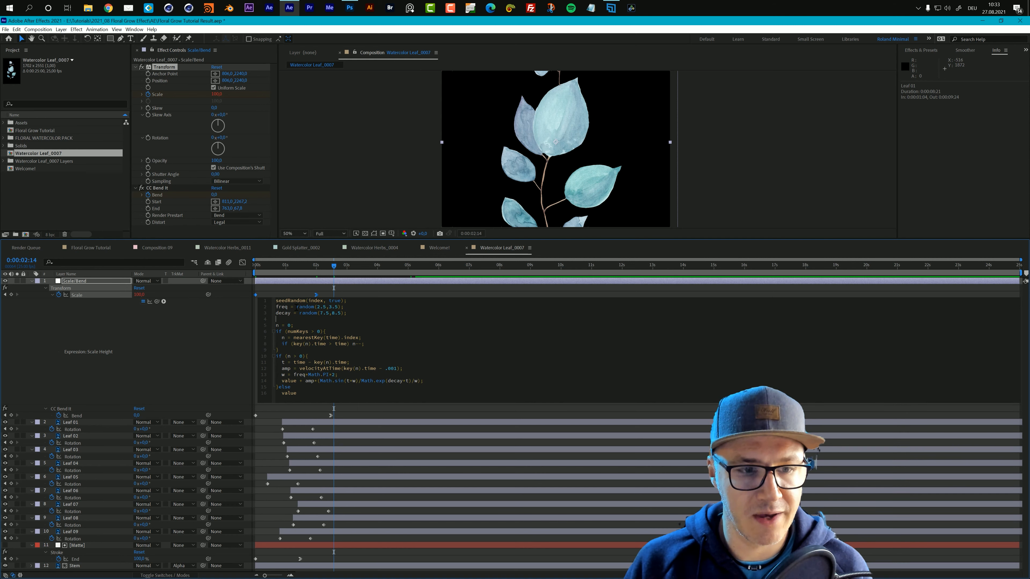
{"action": "left_click", "coordinate": [297, 307]}
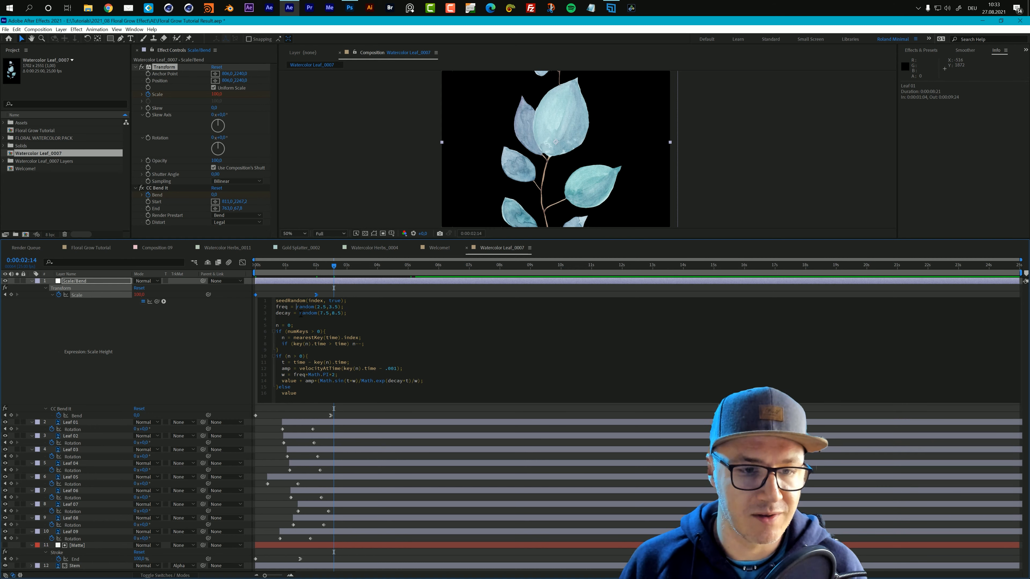
{"action": "left_click_drag", "start_coordinate": [298, 307], "coordinate": [336, 315]}
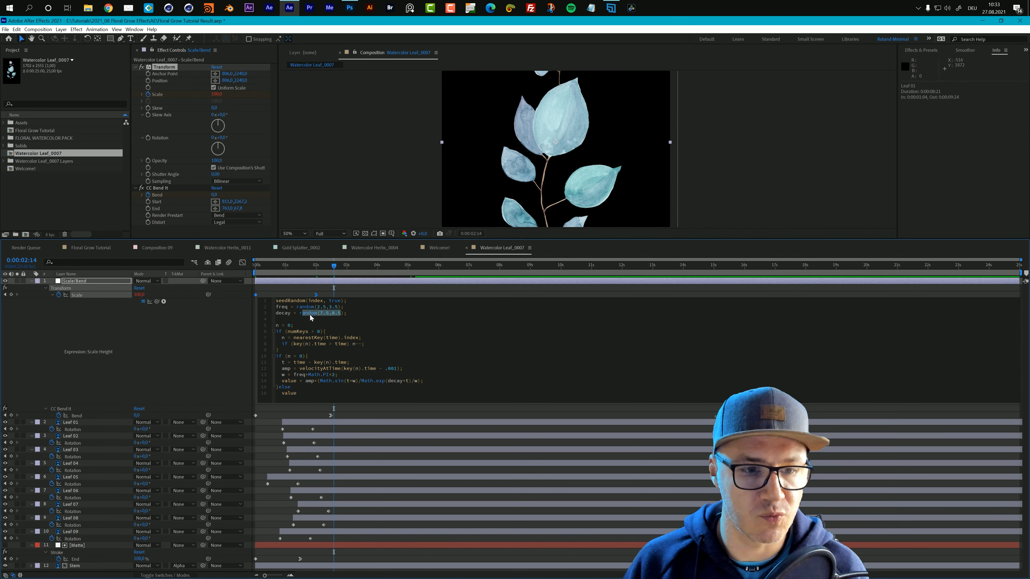
{"action": "left_click", "coordinate": [205, 342]}
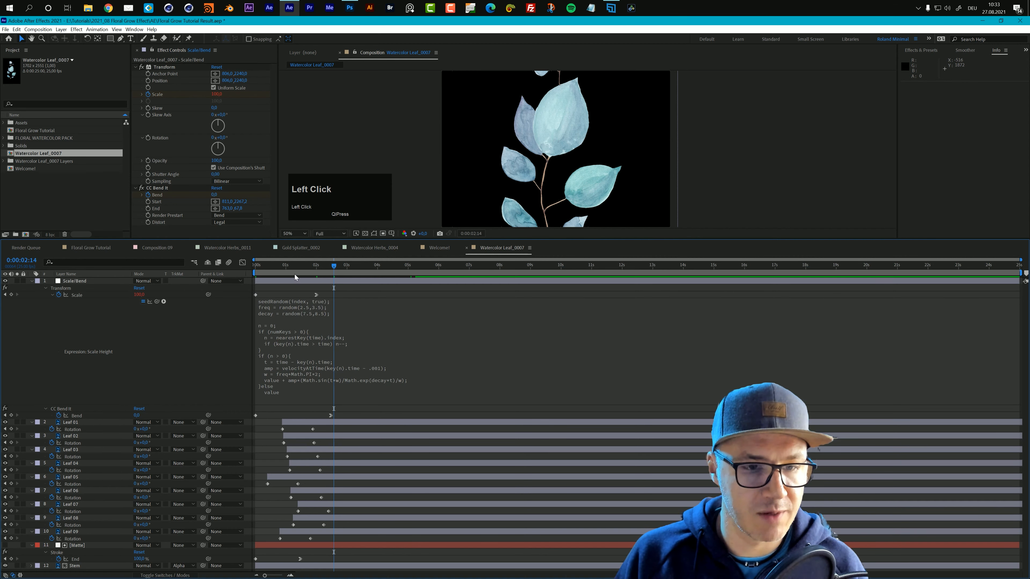
Play the growth animation from the first frame twice with the whole plant in view to check the bouncing scale
{"action": "scroll", "coordinate": [499, 221], "scroll_direction": "down", "scroll_amount": 2}
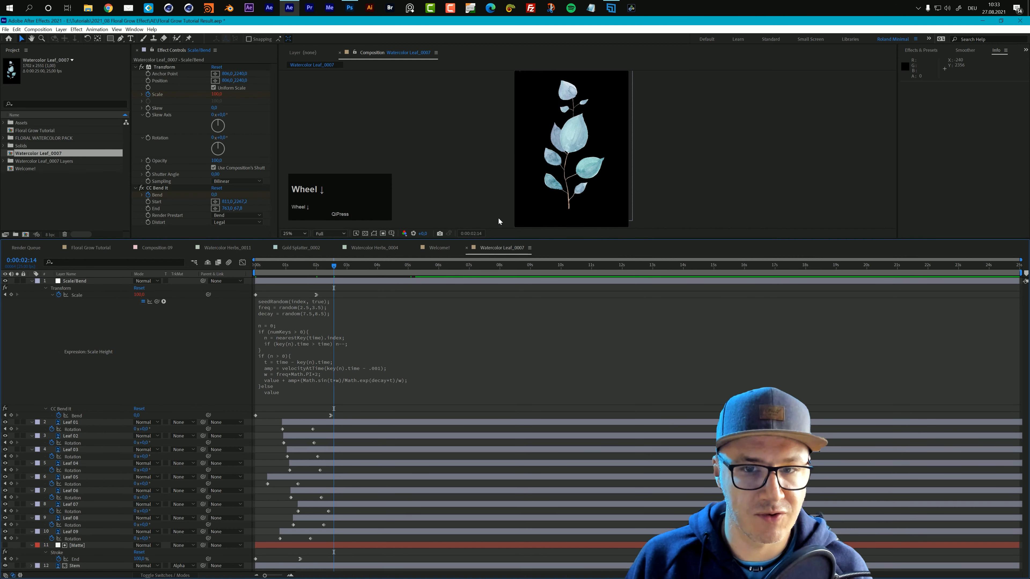
{"action": "left_click_drag", "start_coordinate": [332, 267], "coordinate": [241, 269]}
{"action": "key", "text": "space"}
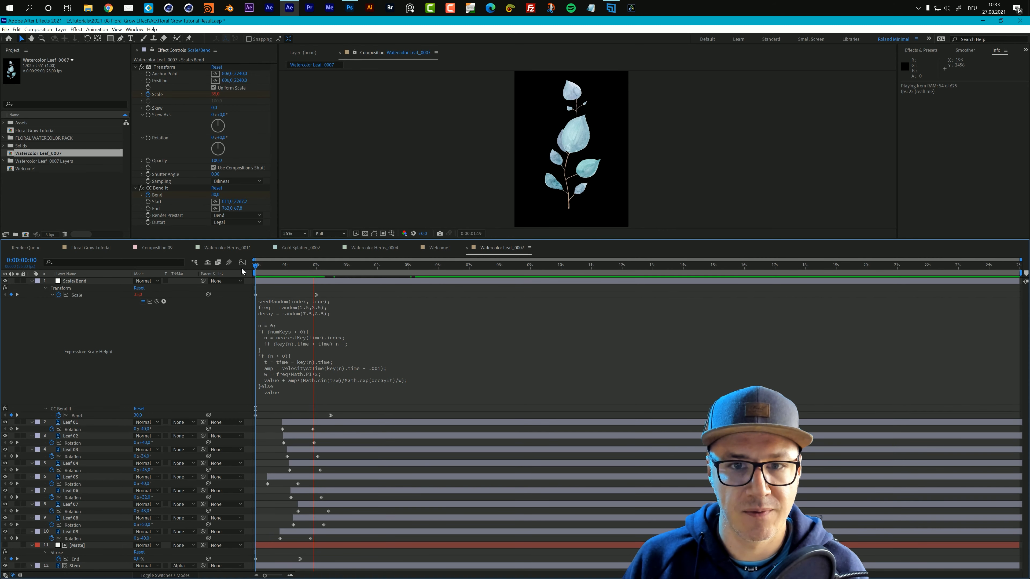
{"action": "left_click", "coordinate": [289, 267]}
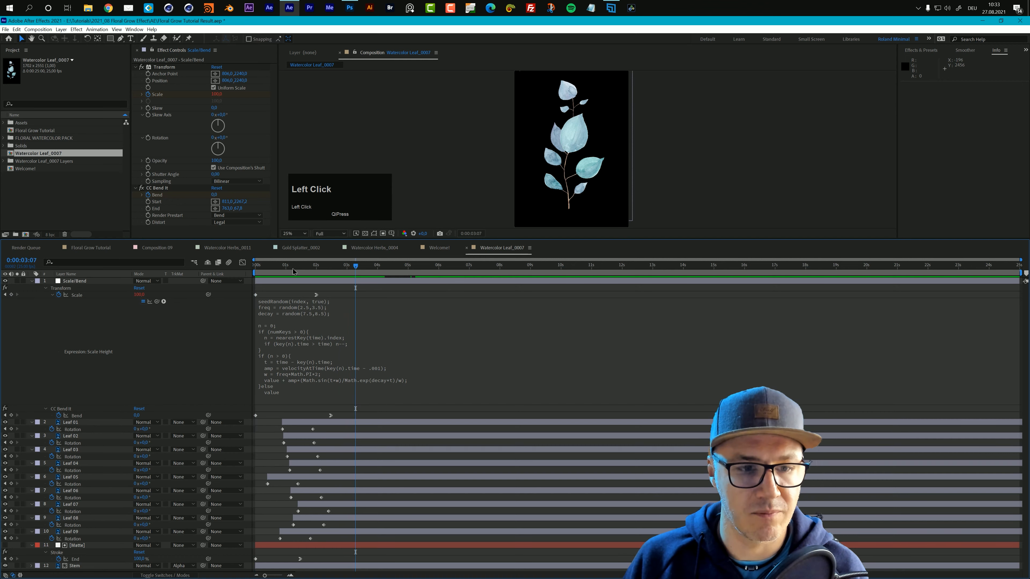
{"action": "key", "text": "space"}
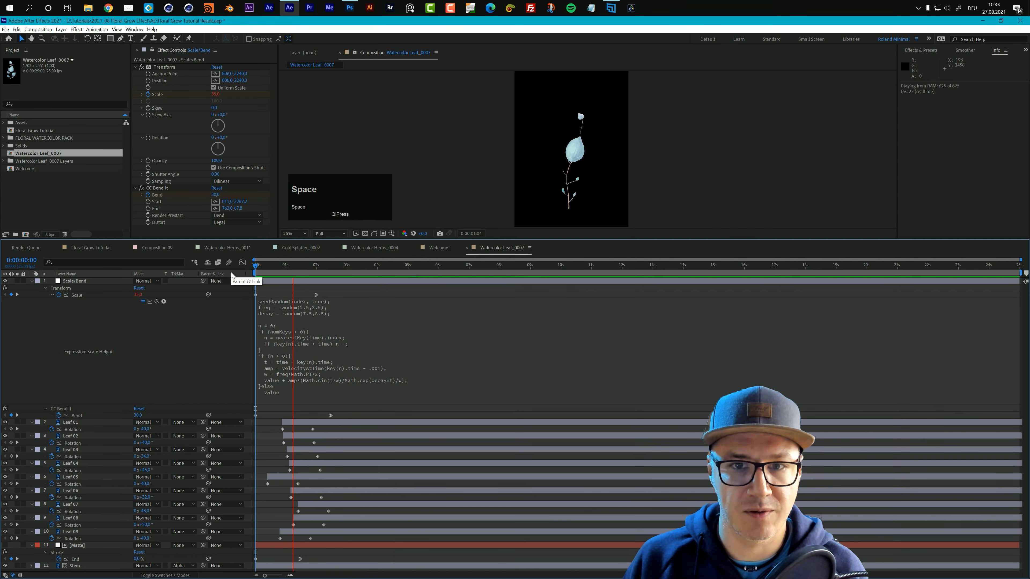
{"action": "key", "text": "space"}
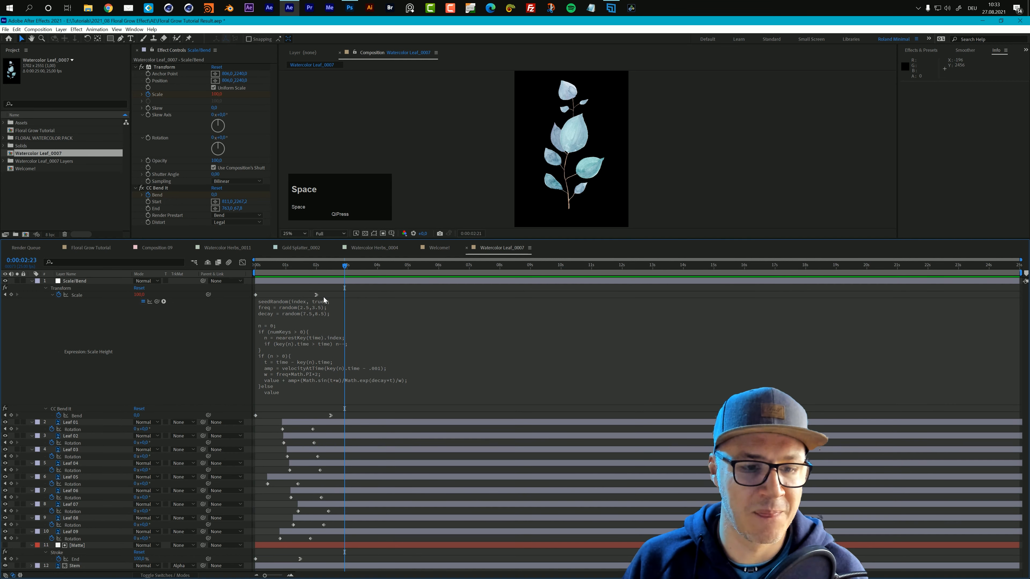
Reveal the Scale property of Leaf 01 through Leaf 09 and copy only the expression from the Scale/Bend layer's Scale
{"action": "left_click", "coordinate": [315, 304]}
{"action": "key", "text": "ctrl+c"}
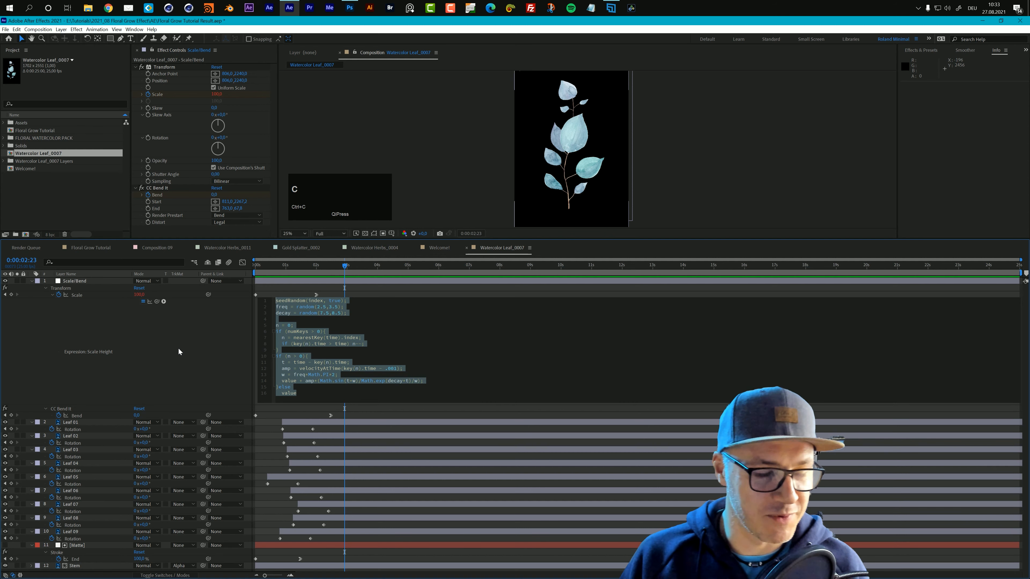
{"action": "left_click", "coordinate": [73, 424]}
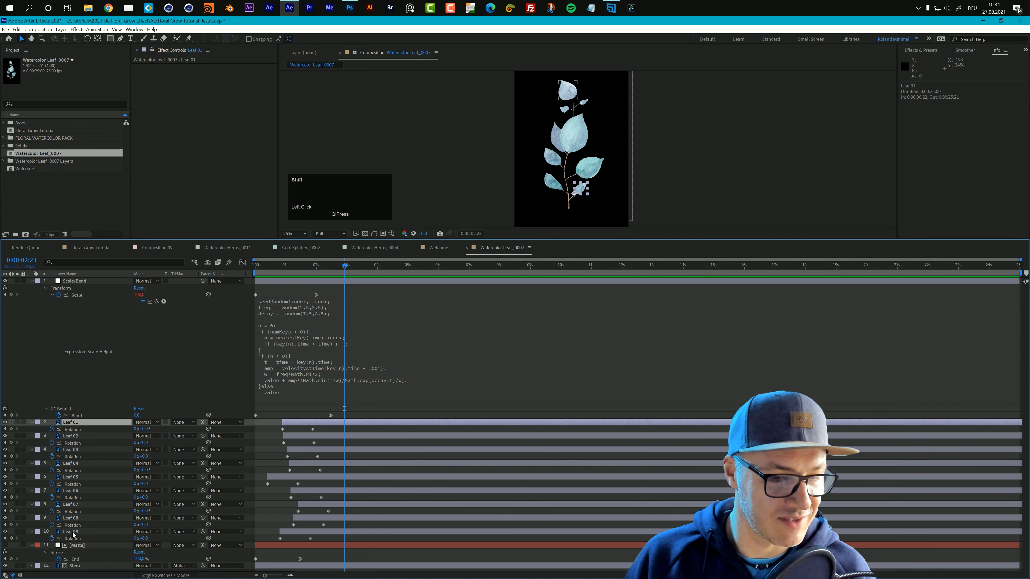
{"action": "left_click", "coordinate": [73, 532], "text": "shift"}
{"action": "key", "text": "s"}
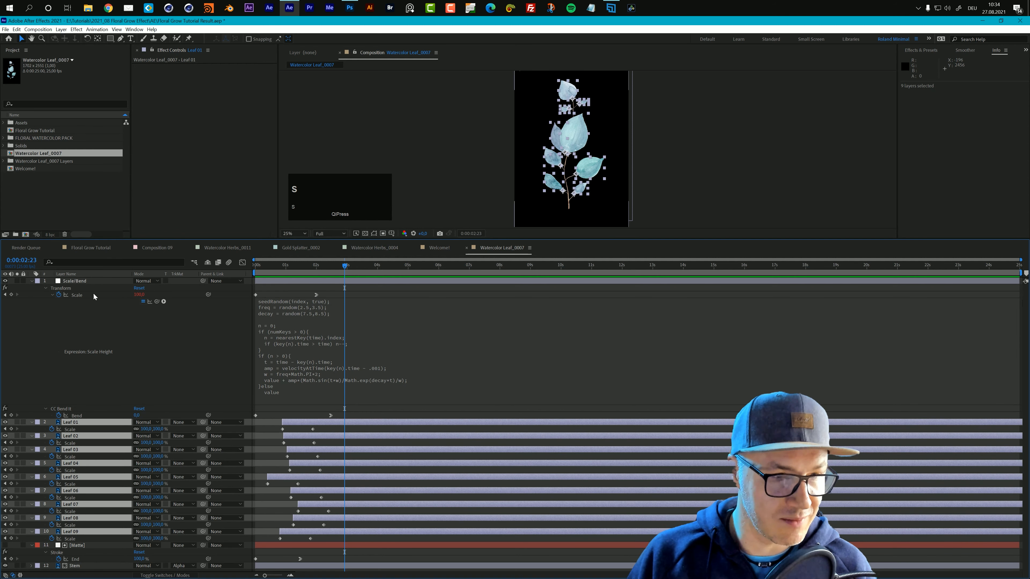
{"action": "left_click", "coordinate": [79, 295]}
{"action": "right_click", "coordinate": [79, 295]}
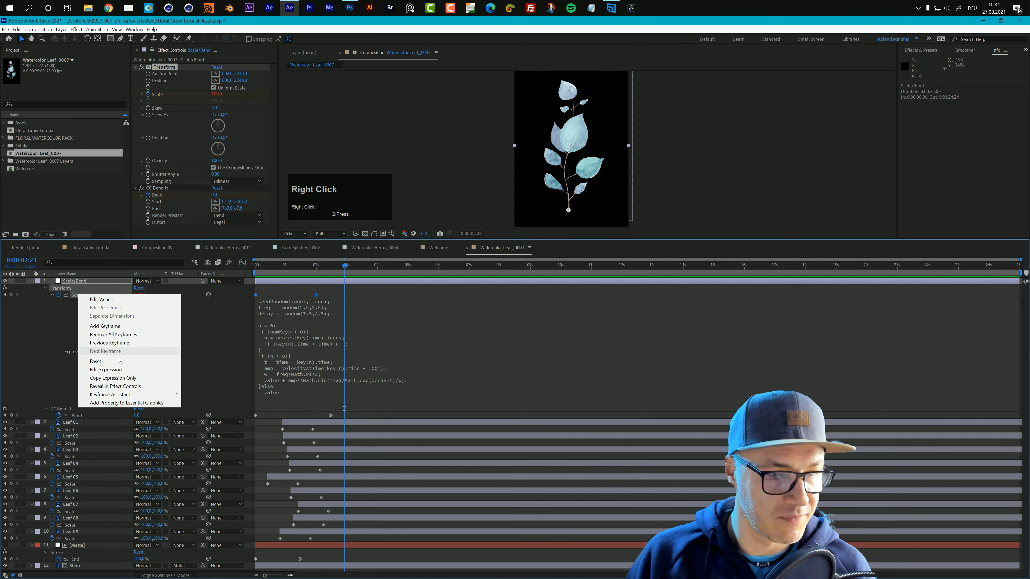
{"action": "left_click", "coordinate": [113, 379]}
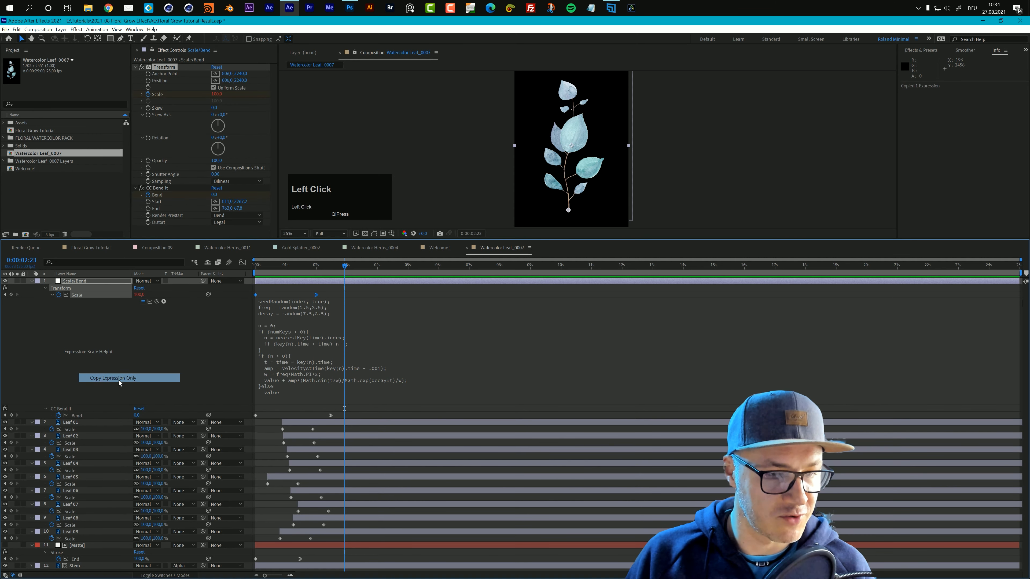
Paste the copied expression onto the Scale properties of all nine leaf layers, Leaf 01 through Leaf 09
{"action": "left_click", "coordinate": [72, 429]}
{"action": "left_click", "coordinate": [71, 443], "text": "ctrl"}
{"action": "left_click", "coordinate": [71, 457], "text": "ctrl"}
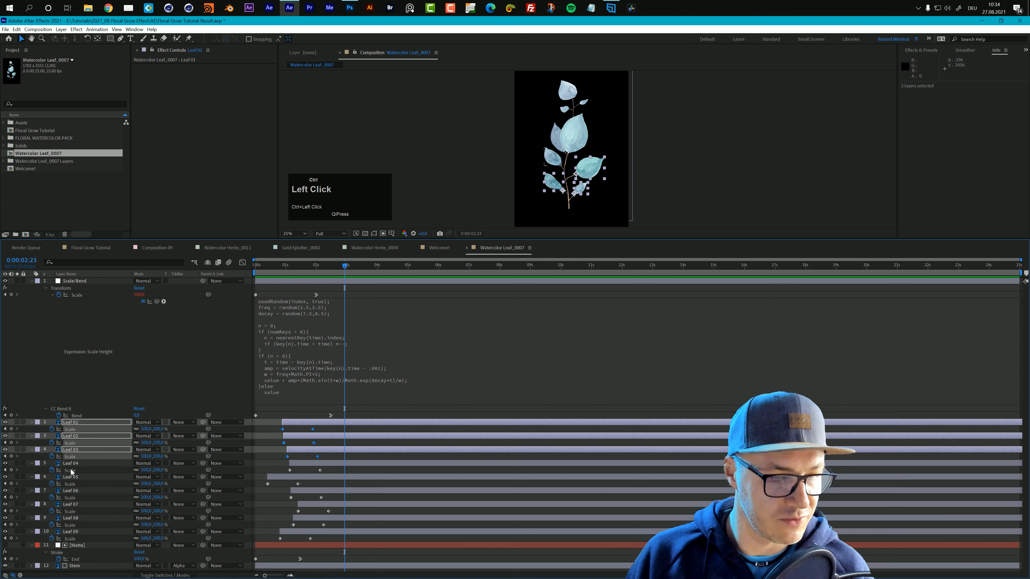
{"action": "left_click", "coordinate": [71, 470], "text": "ctrl"}
{"action": "left_click", "coordinate": [70, 484], "text": "ctrl"}
{"action": "left_click", "coordinate": [71, 498], "text": "ctrl"}
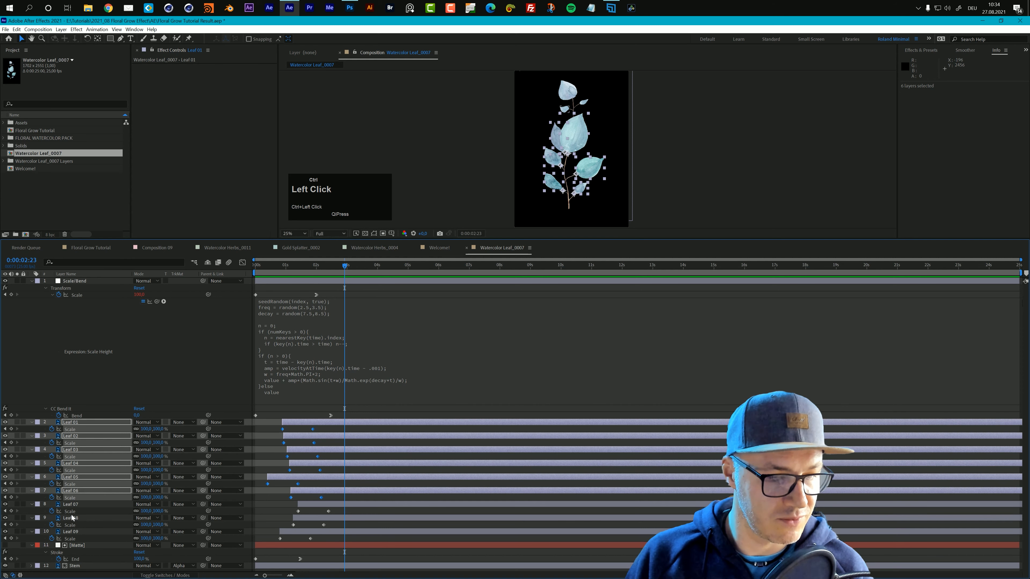
{"action": "left_click", "coordinate": [71, 512], "text": "ctrl"}
{"action": "left_click", "coordinate": [70, 526], "text": "ctrl"}
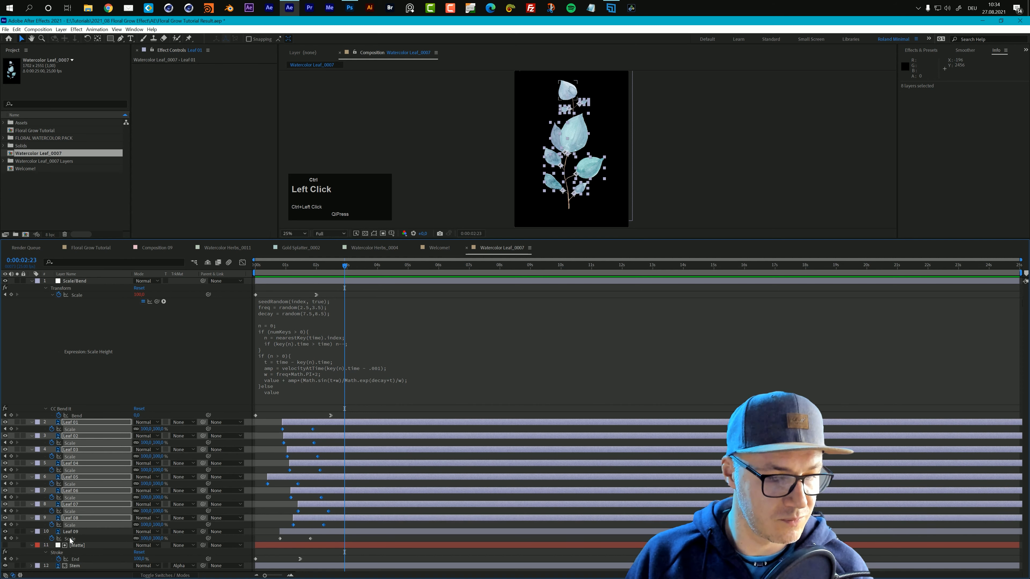
{"action": "left_click", "coordinate": [71, 539], "text": "ctrl"}
{"action": "key", "text": "ctrl+v"}
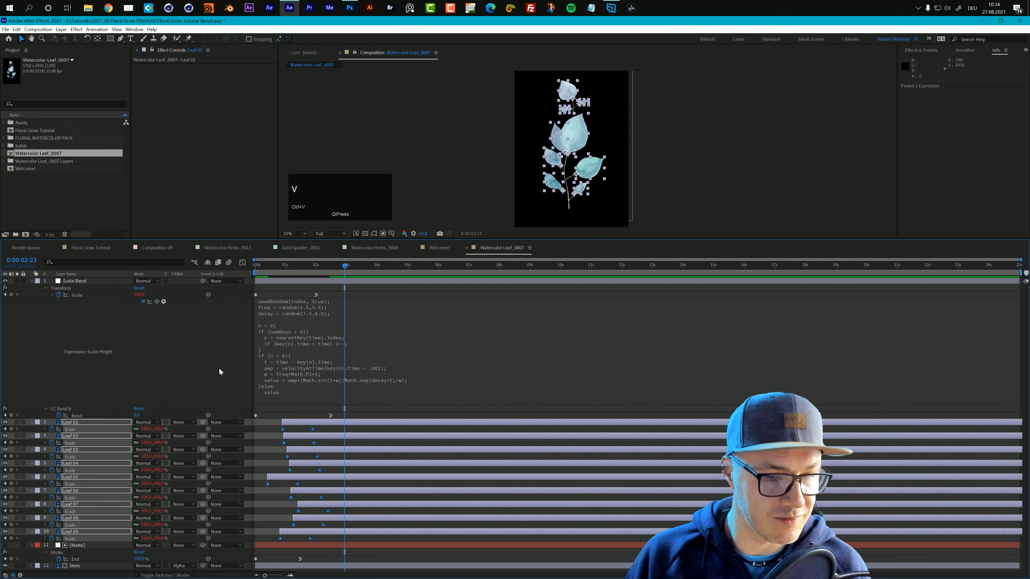
Replay the growth animation from the start several times and examine the bouncing leaves up close
{"action": "left_click_drag", "start_coordinate": [281, 268], "coordinate": [249, 269]}
{"action": "key", "text": "space"}
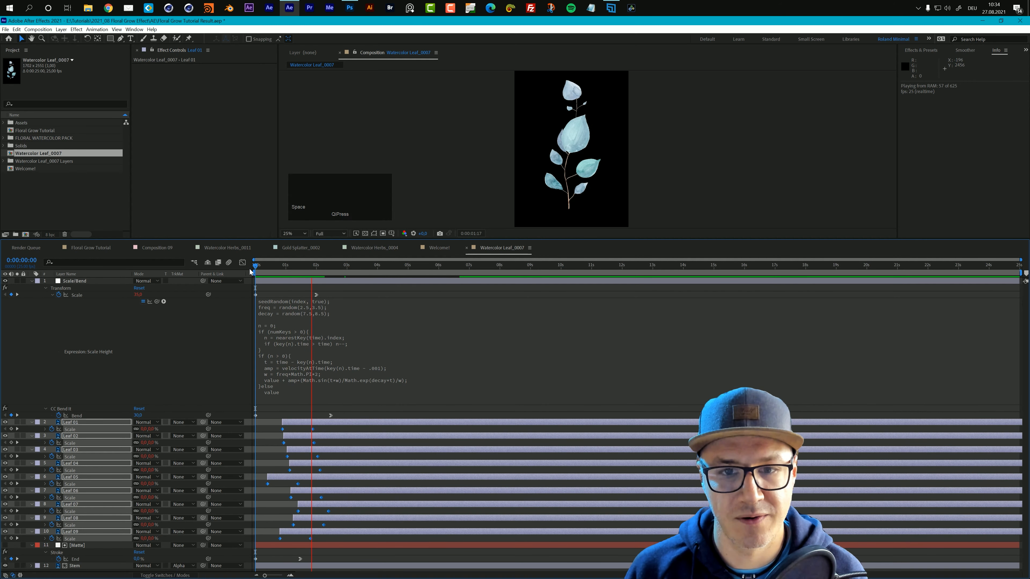
{"action": "scroll", "coordinate": [653, 182], "scroll_direction": "up", "scroll_amount": 1}
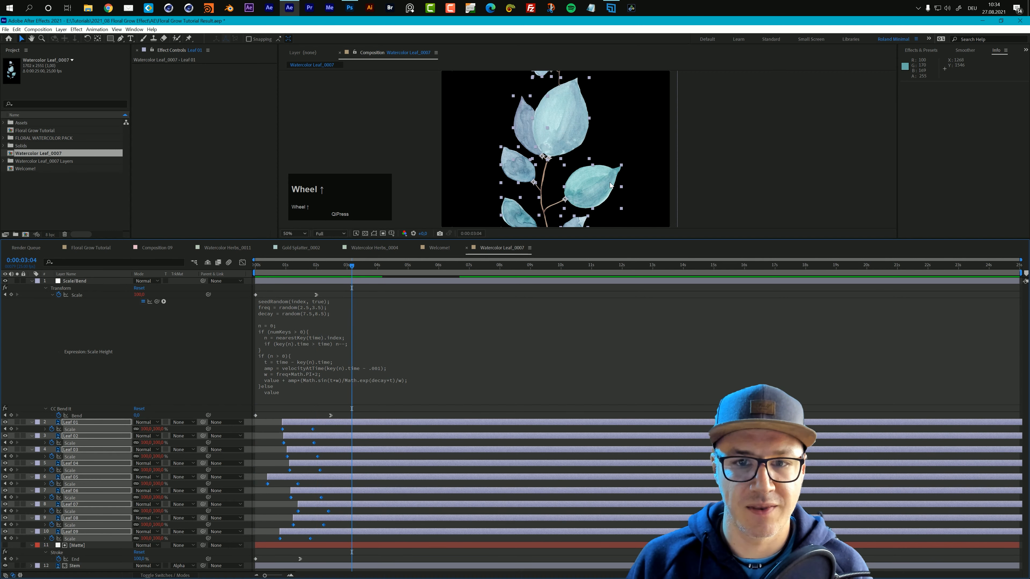
{"action": "left_click_drag", "start_coordinate": [595, 240], "coordinate": [596, 372]}
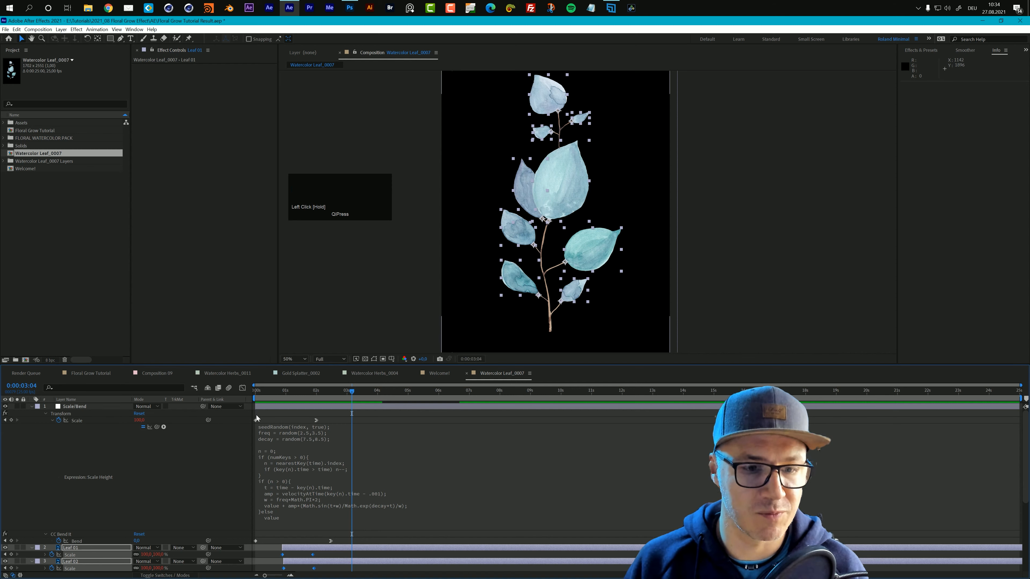
{"action": "left_click", "coordinate": [256, 392]}
{"action": "key", "text": "space"}
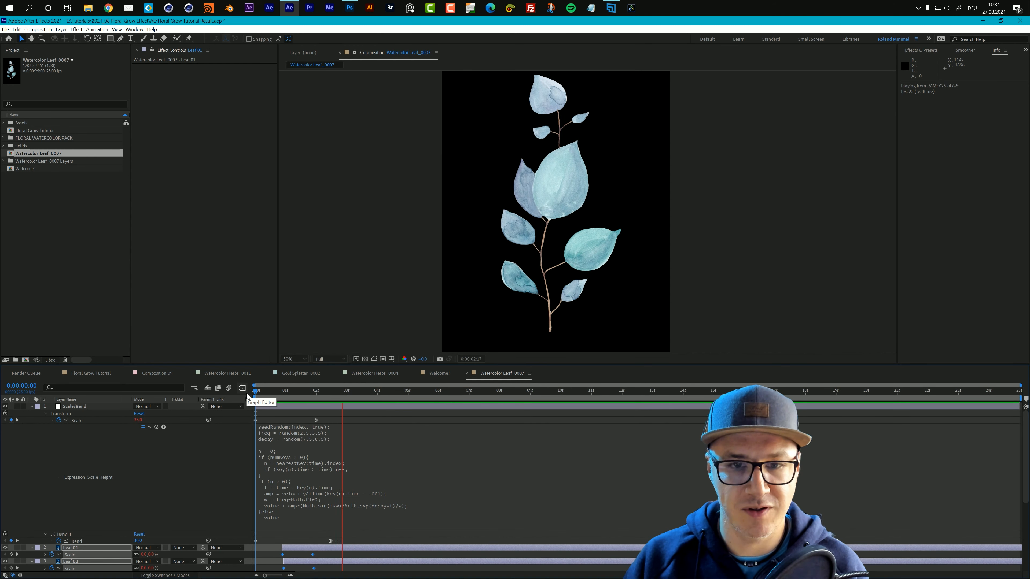
{"action": "left_click", "coordinate": [245, 393]}
{"action": "key", "text": "space"}
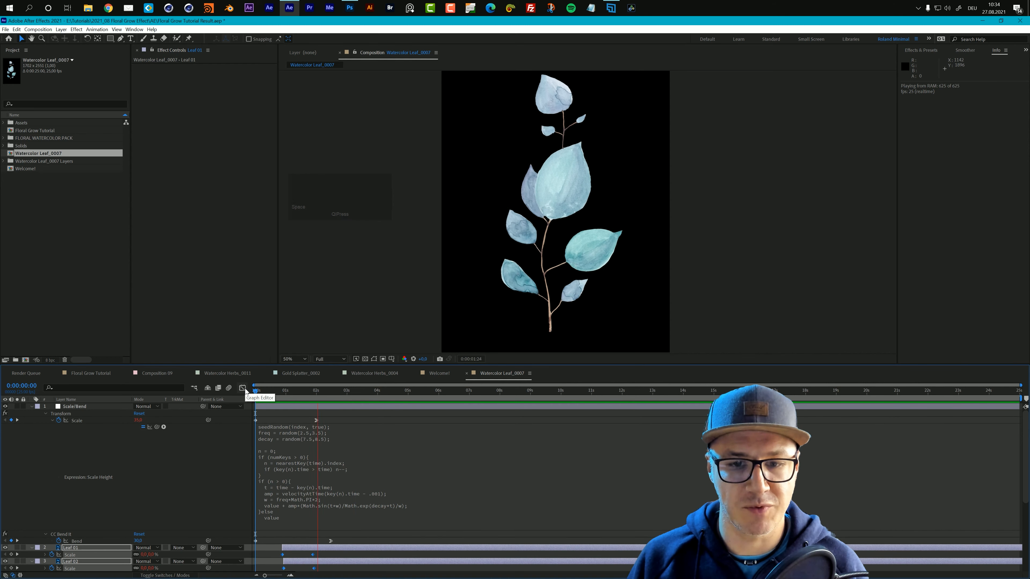
{"action": "key", "text": "space"}
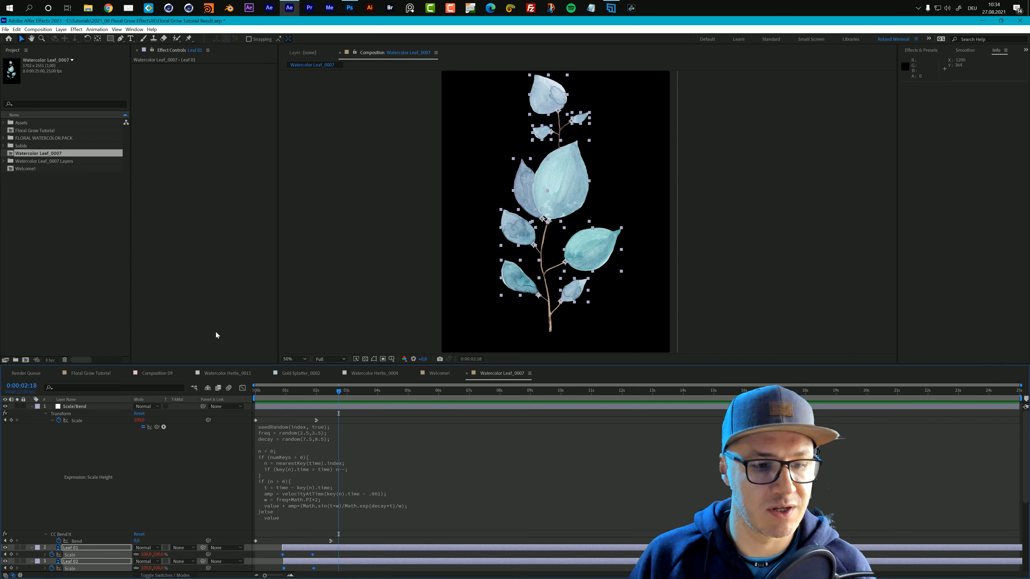
Open the Watercolor Herbs_0011 composition and examine the expression on Leaf 01's Rotation
{"action": "left_click", "coordinate": [154, 374]}
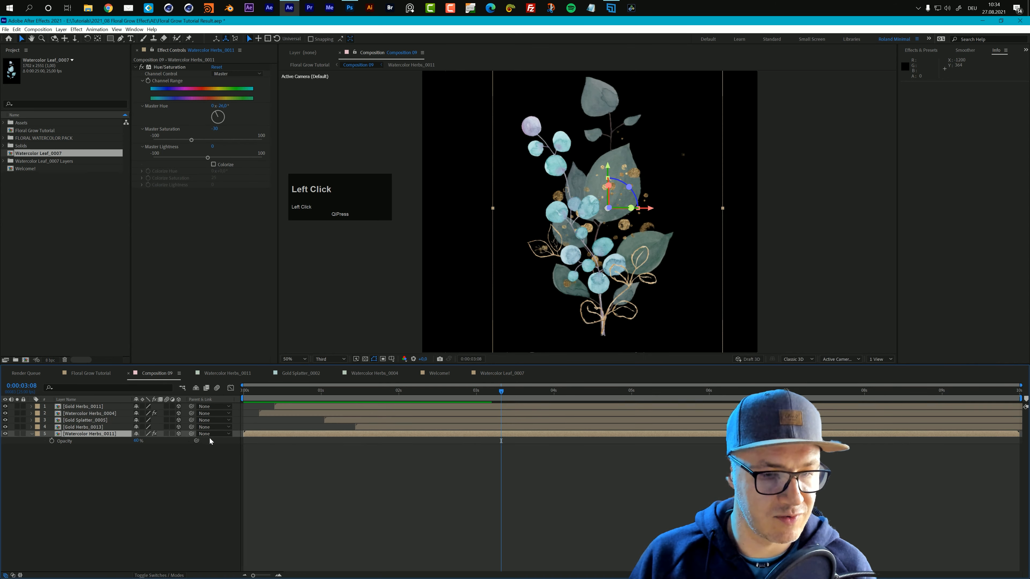
{"action": "left_click", "coordinate": [219, 373]}
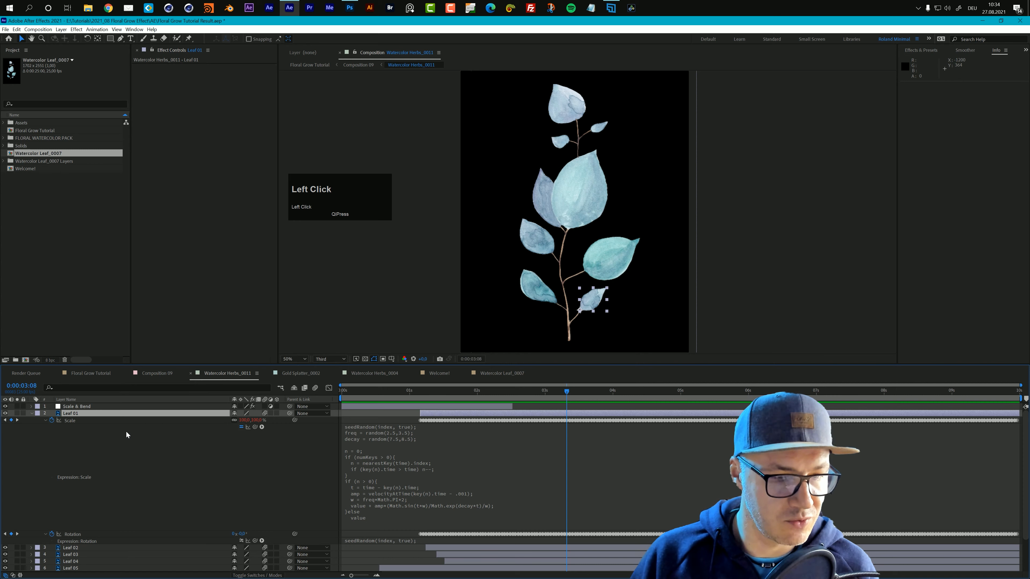
{"action": "key", "text": "r"}
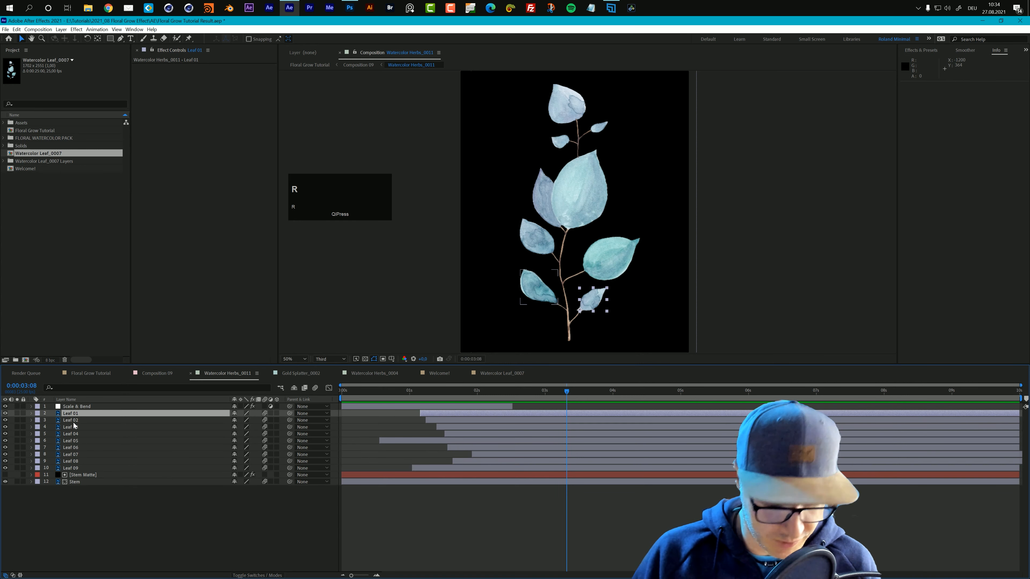
{"action": "key", "text": "r"}
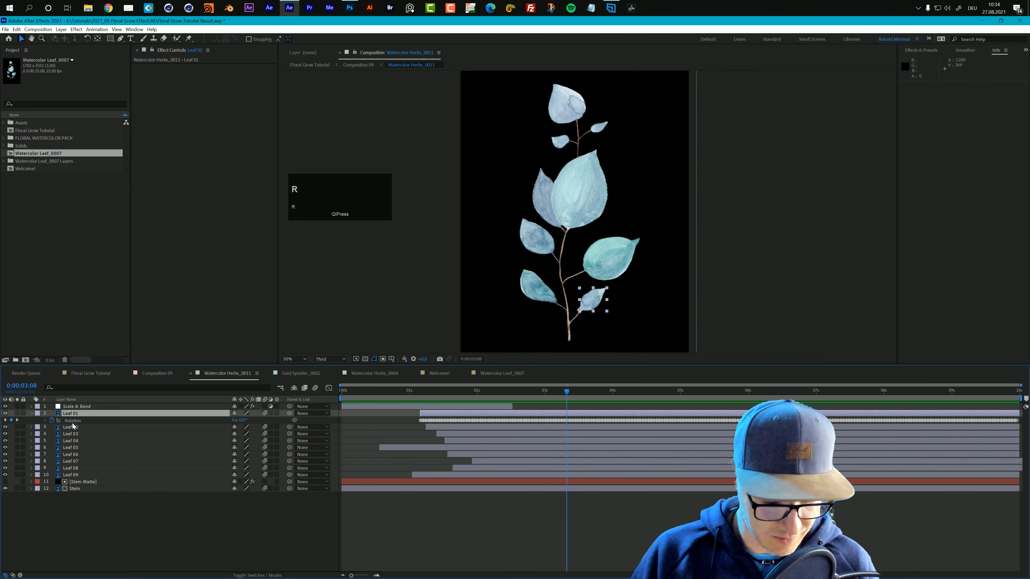
{"action": "left_click", "coordinate": [46, 420]}
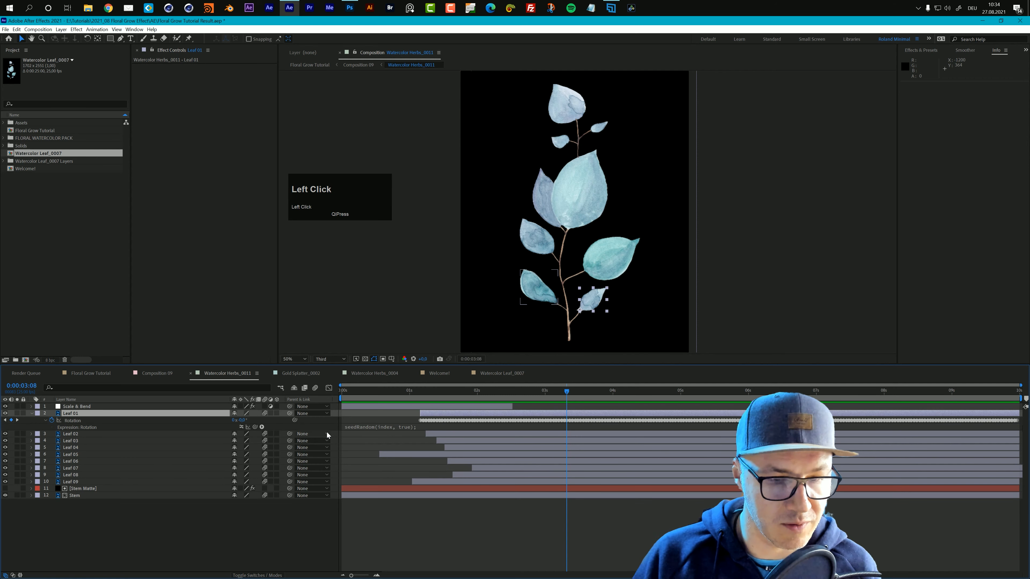
{"action": "left_click", "coordinate": [348, 429]}
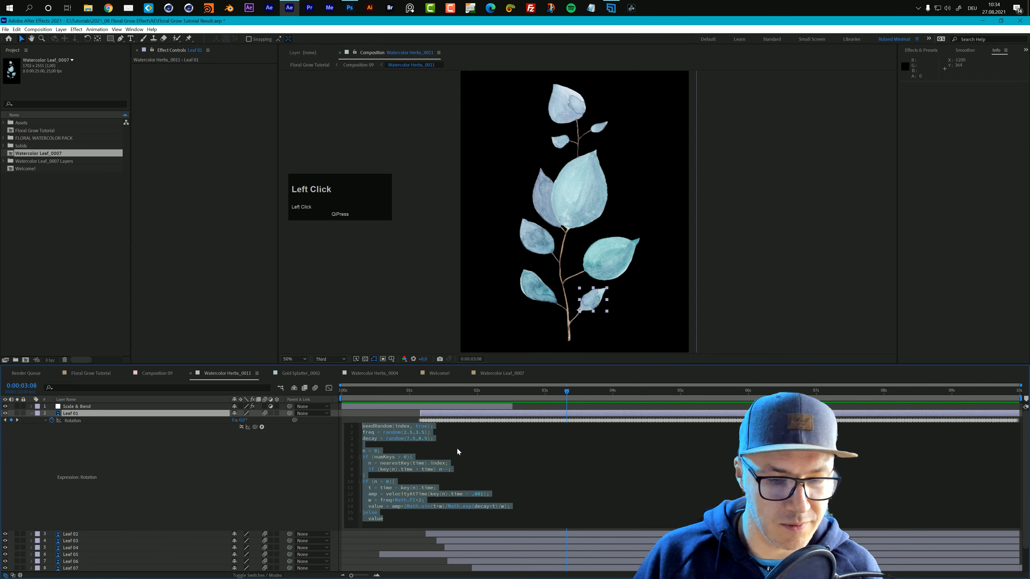
Return to the Watercolor Leaf_0007 composition and copy only the expression from the Scale/Bend layer's Scale
{"action": "left_click", "coordinate": [500, 373]}
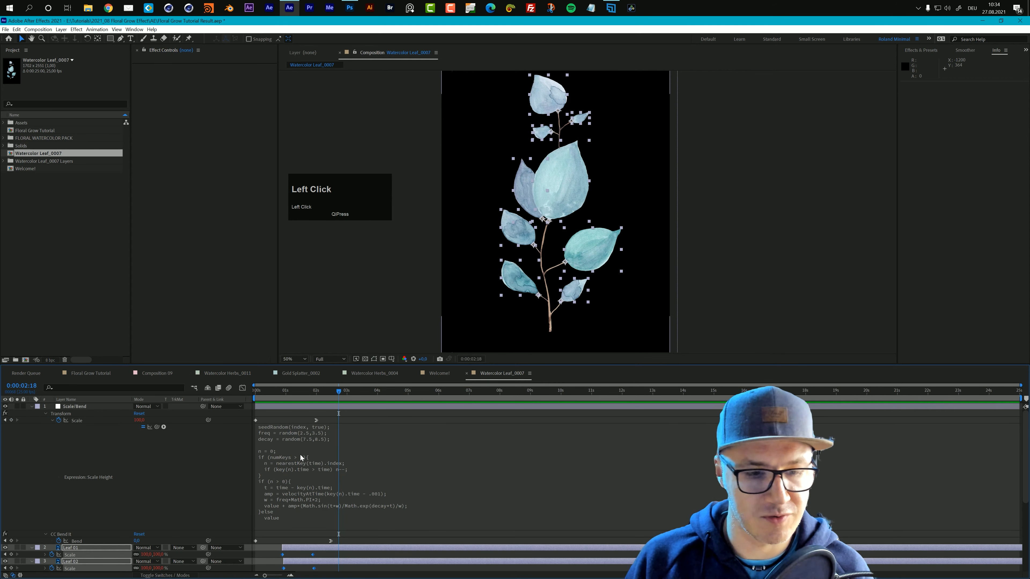
{"action": "left_click", "coordinate": [290, 436]}
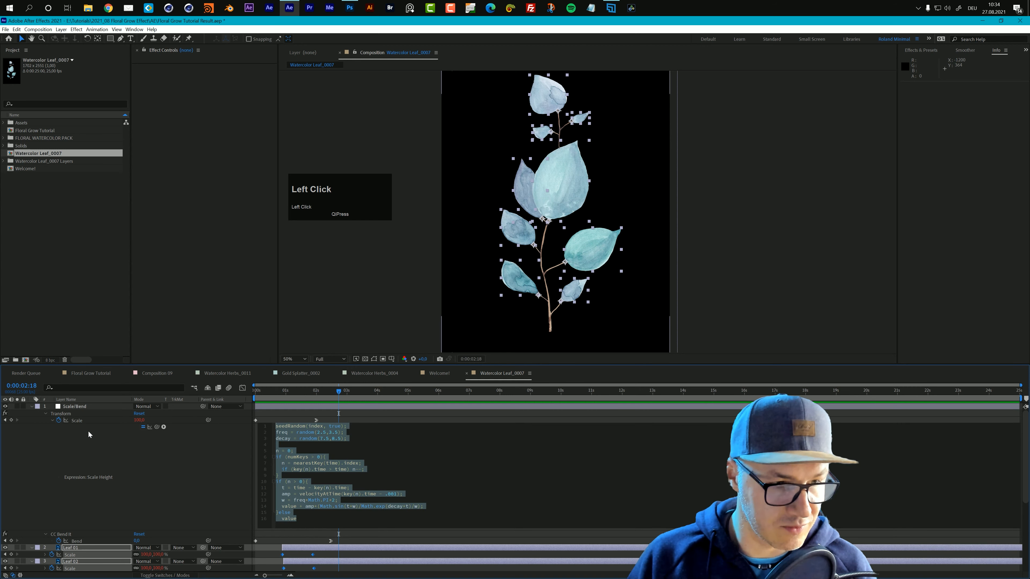
{"action": "left_click", "coordinate": [89, 435]}
{"action": "right_click", "coordinate": [81, 421]}
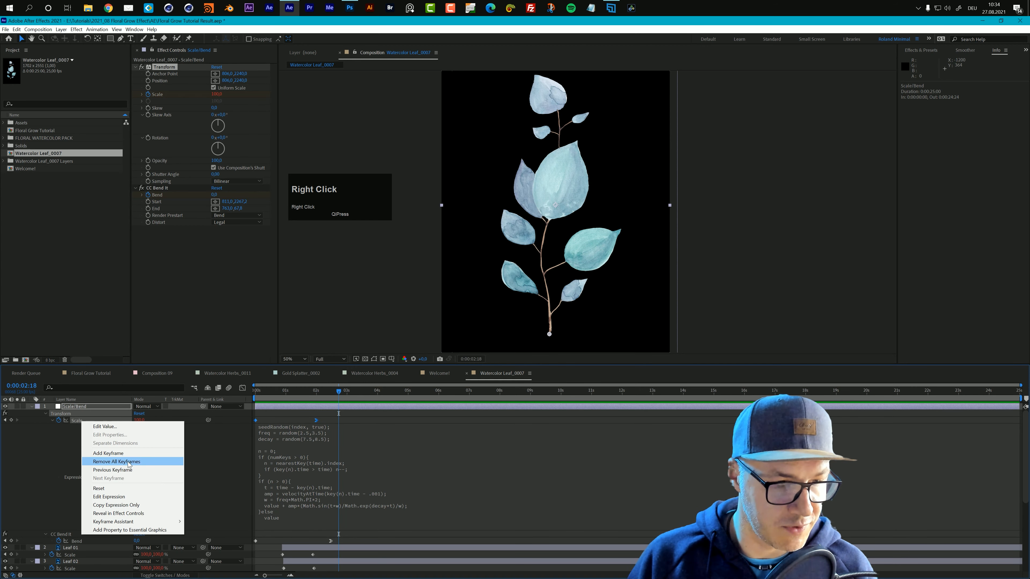
{"action": "left_click", "coordinate": [131, 505]}
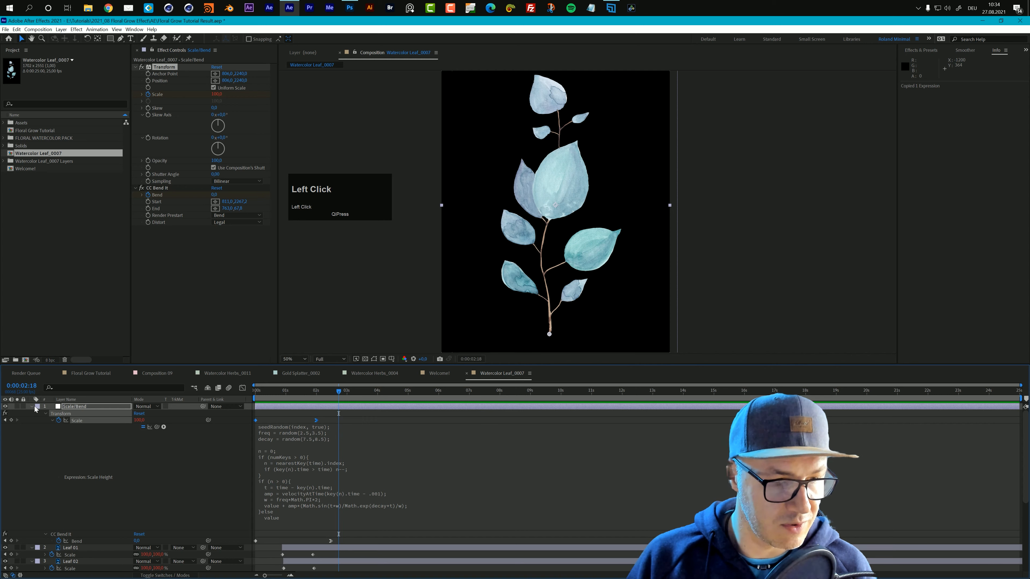
Reveal the Rotation of Leaf 01 through Leaf 09 and paste the copied expression onto all nine Rotation properties
{"action": "left_click", "coordinate": [70, 414]}
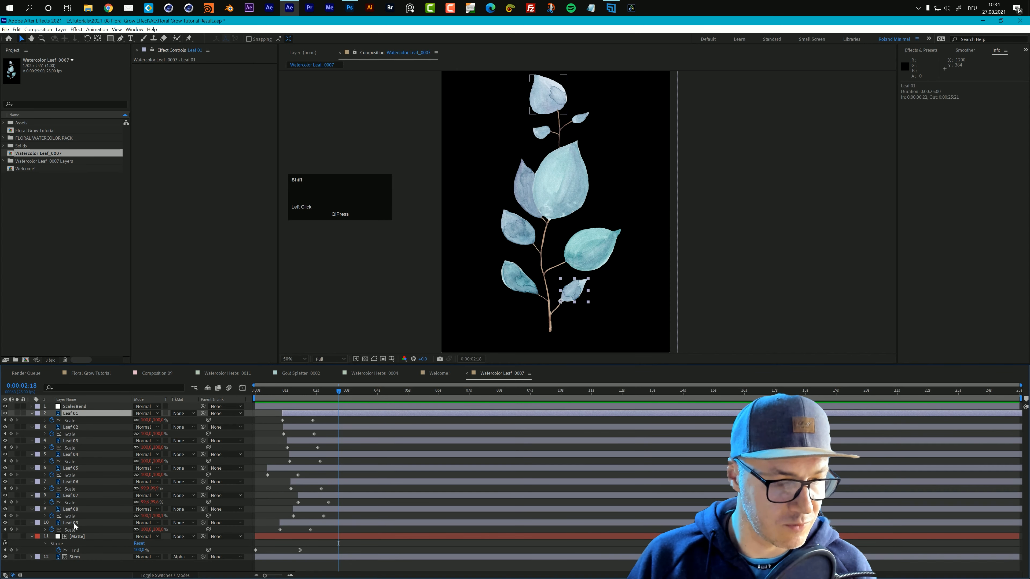
{"action": "left_click", "coordinate": [73, 526], "text": "shift"}
{"action": "key", "text": "r"}
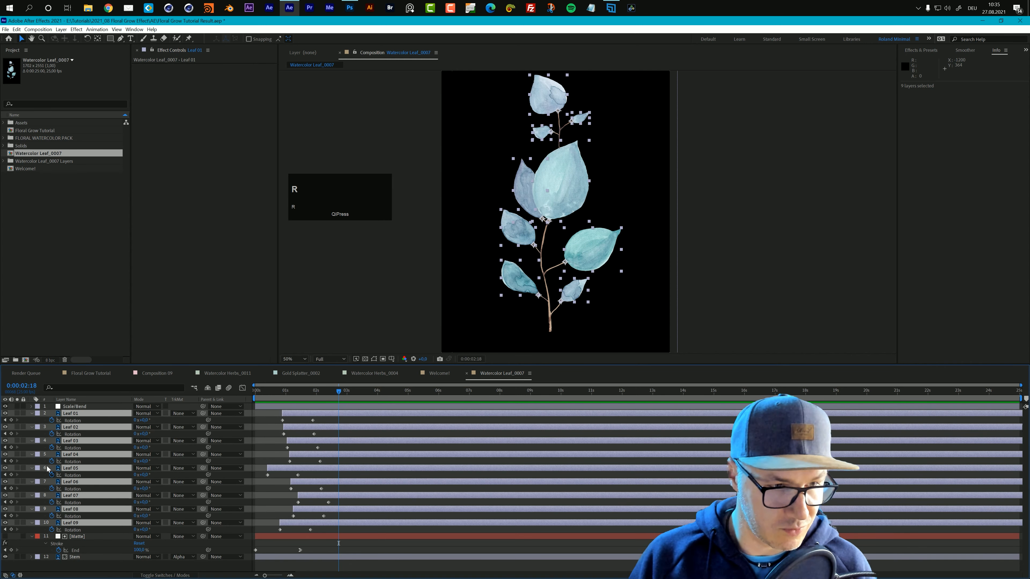
{"action": "left_click", "coordinate": [70, 421]}
{"action": "left_click", "coordinate": [70, 434], "text": "ctrl"}
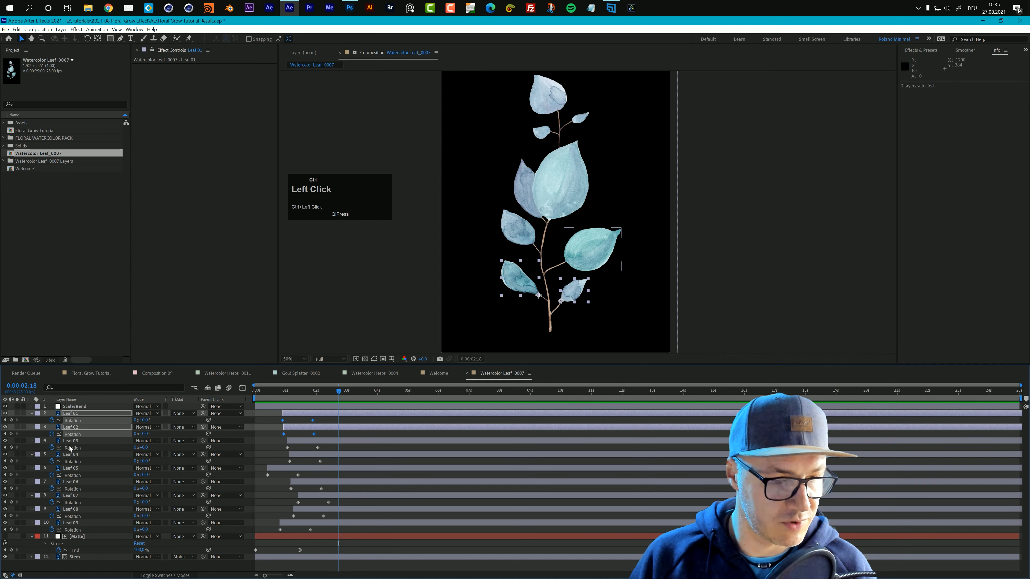
{"action": "left_click", "coordinate": [69, 448], "text": "ctrl"}
{"action": "left_click", "coordinate": [69, 462], "text": "ctrl"}
{"action": "left_click", "coordinate": [69, 476], "text": "ctrl"}
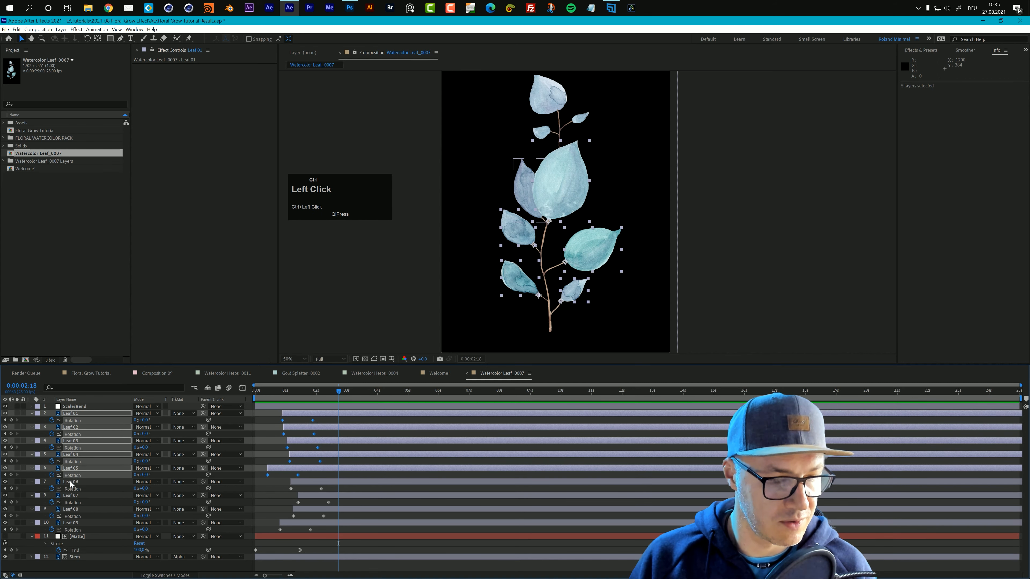
{"action": "left_click", "coordinate": [69, 490], "text": "ctrl"}
{"action": "left_click", "coordinate": [72, 503], "text": "ctrl"}
{"action": "left_click", "coordinate": [72, 517], "text": "ctrl"}
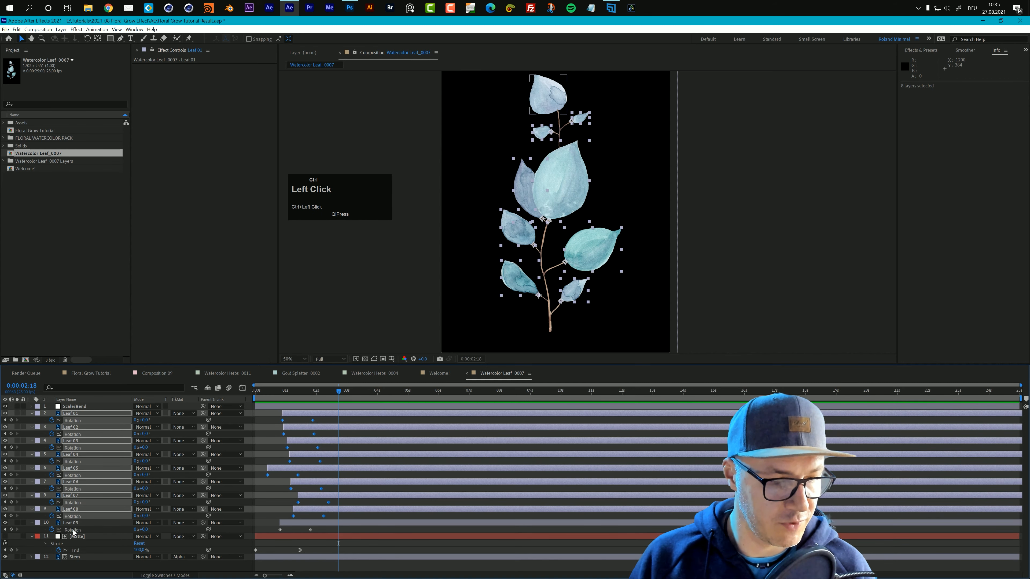
{"action": "left_click", "coordinate": [74, 530], "text": "ctrl"}
{"action": "key", "text": "ctrl+v"}
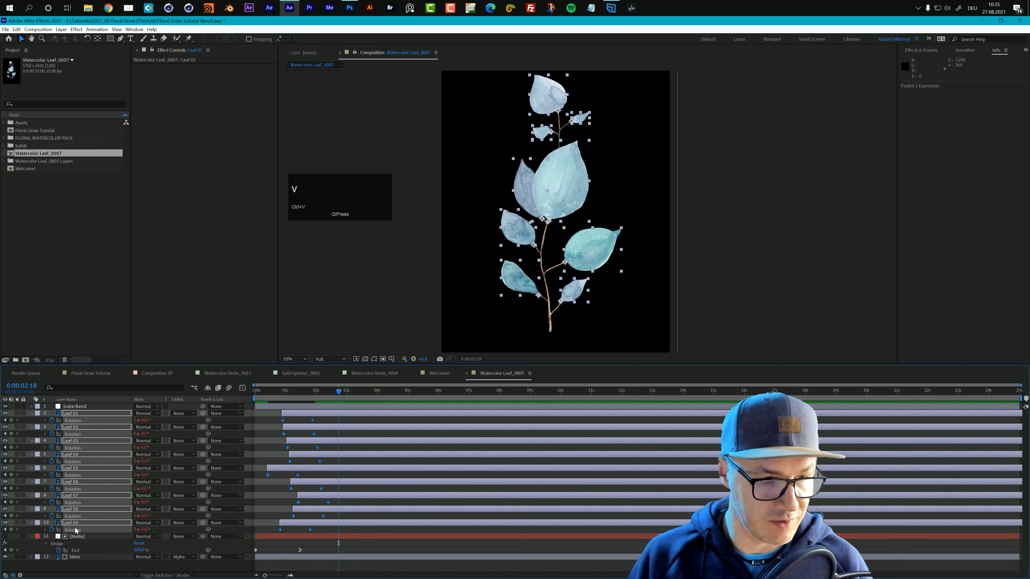
Reveal the expression on the Scale/Bend layer's Scale and examine its code without changing it
{"action": "scroll", "coordinate": [352, 445], "scroll_direction": "up", "scroll_amount": 1}
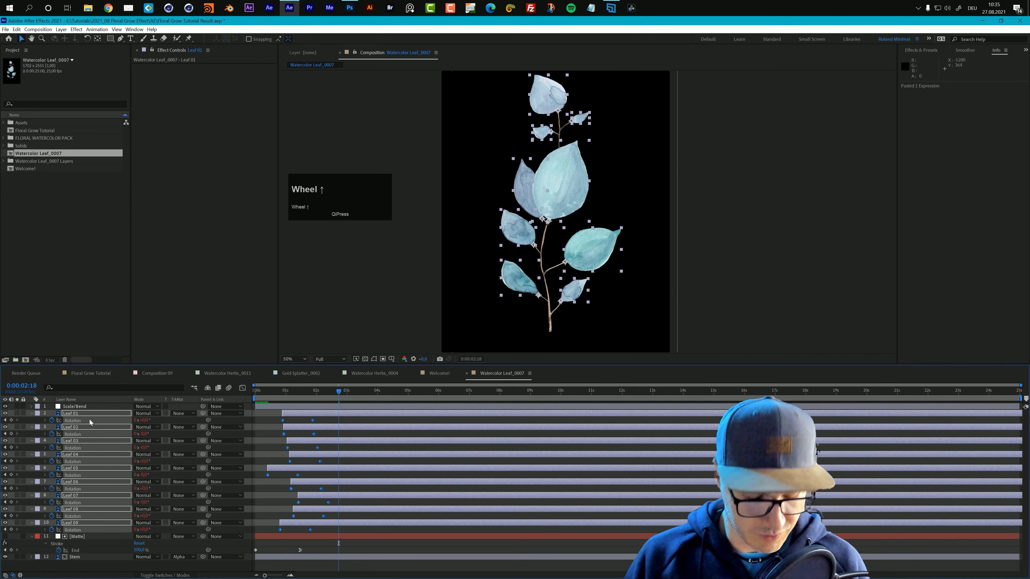
{"action": "left_click", "coordinate": [88, 406]}
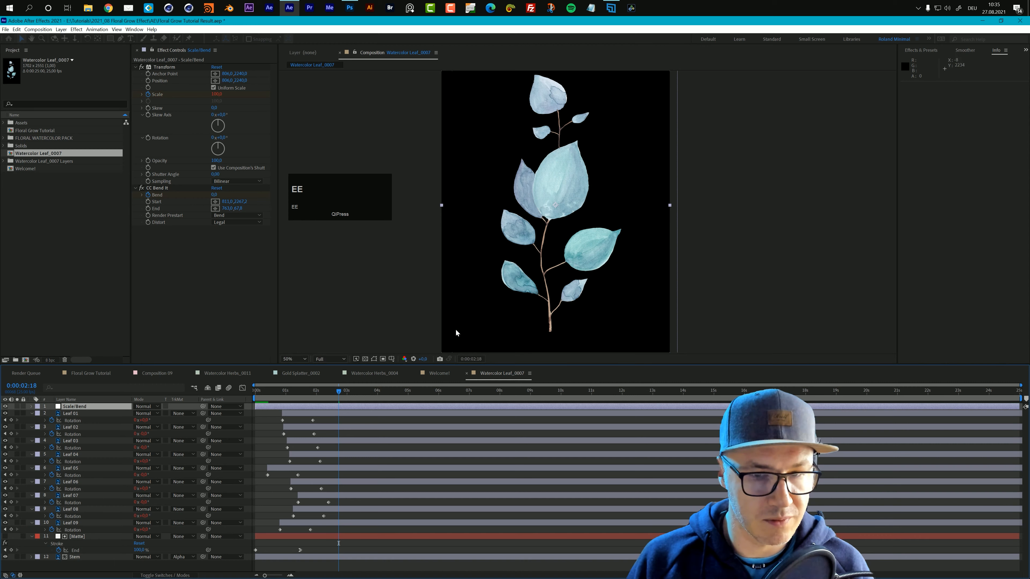
{"action": "key", "text": "ctrl+v"}
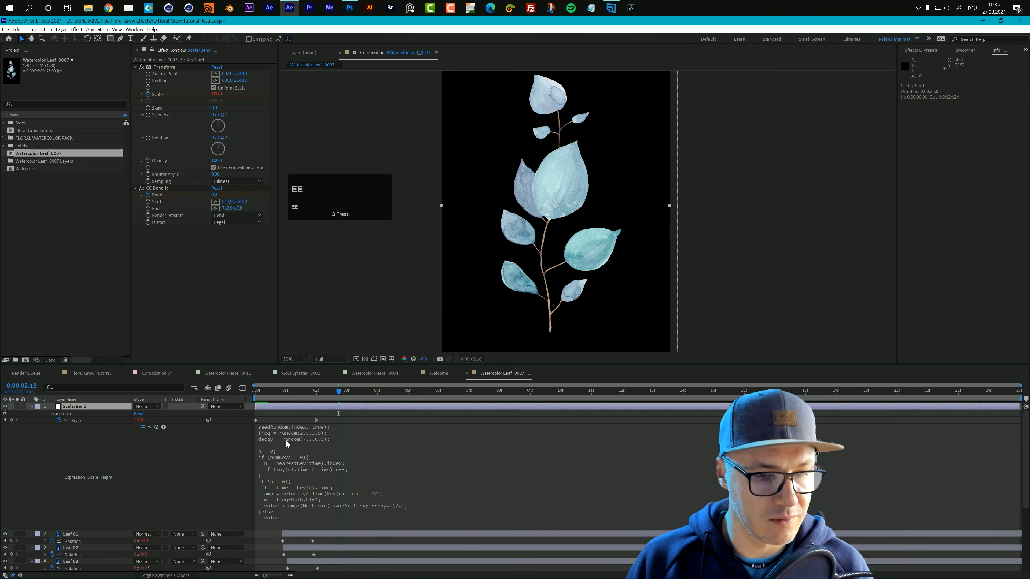
{"action": "left_click", "coordinate": [287, 447]}
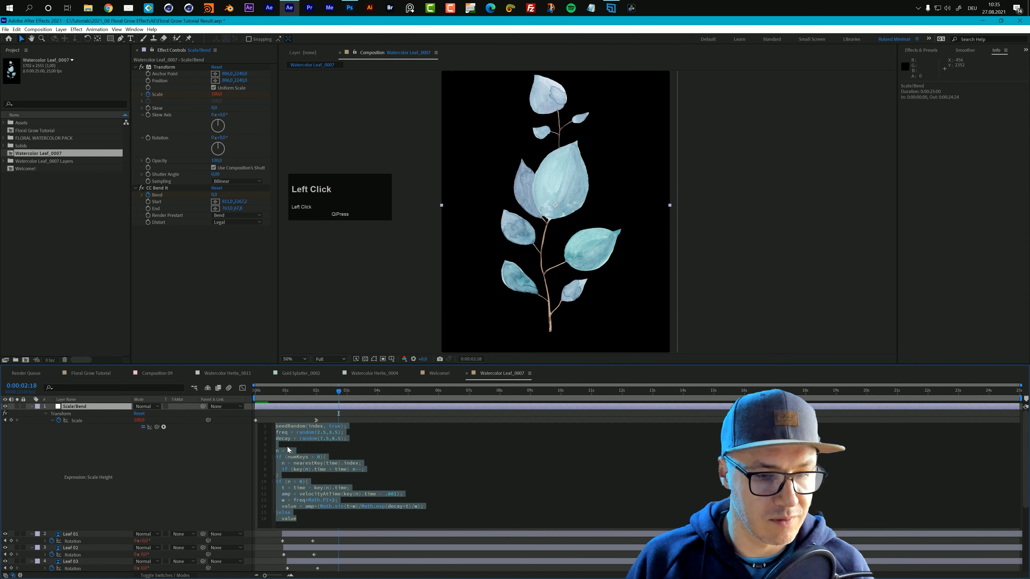
{"action": "left_click", "coordinate": [373, 446]}
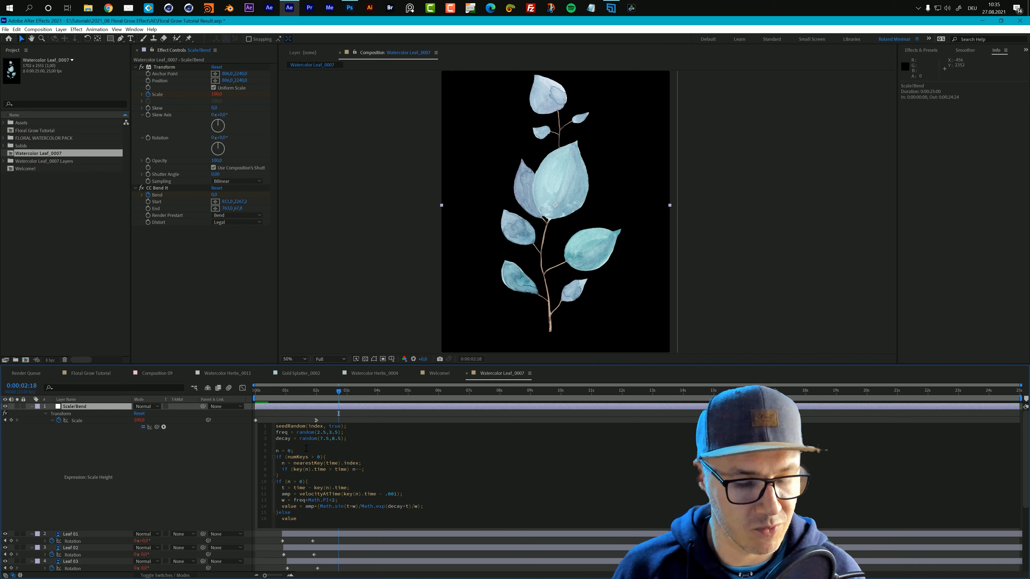
Play the growth animation from the first frame twice to check the bouncing leaf rotation
{"action": "left_click", "coordinate": [256, 393]}
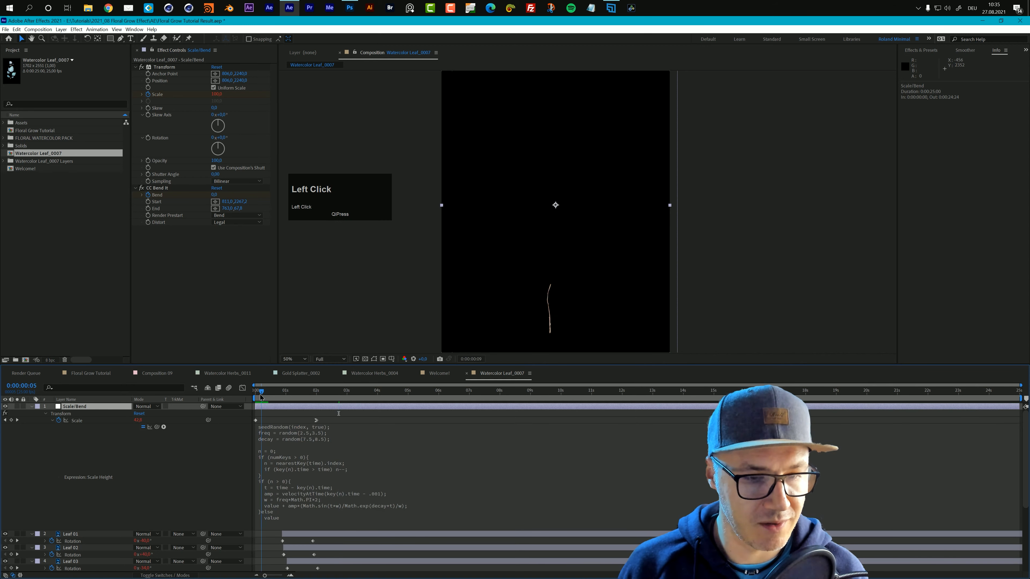
{"action": "key", "text": "space"}
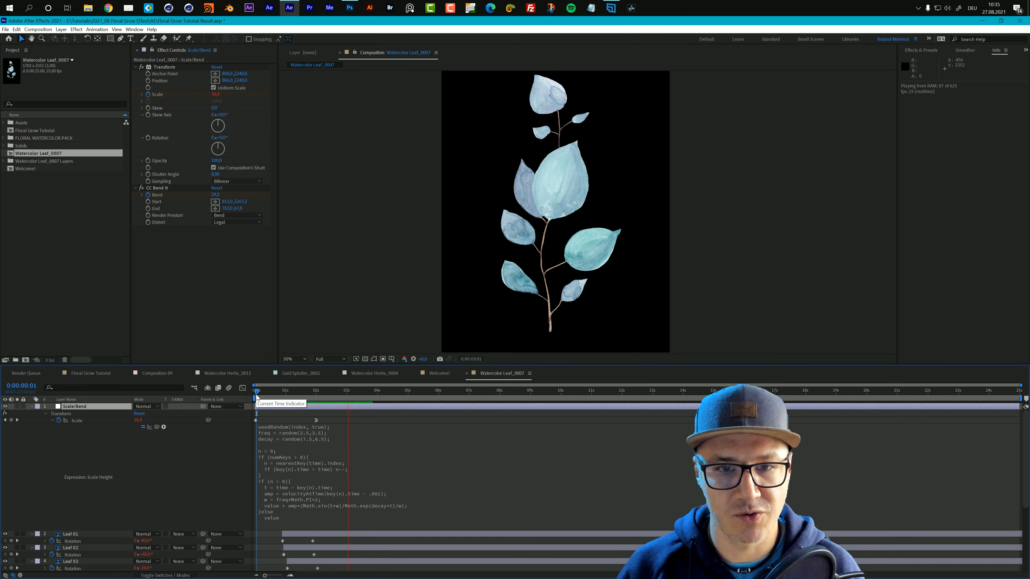
{"action": "key", "text": "space"}
{"action": "left_click_drag", "start_coordinate": [282, 392], "coordinate": [252, 392]}
{"action": "key", "text": "space"}
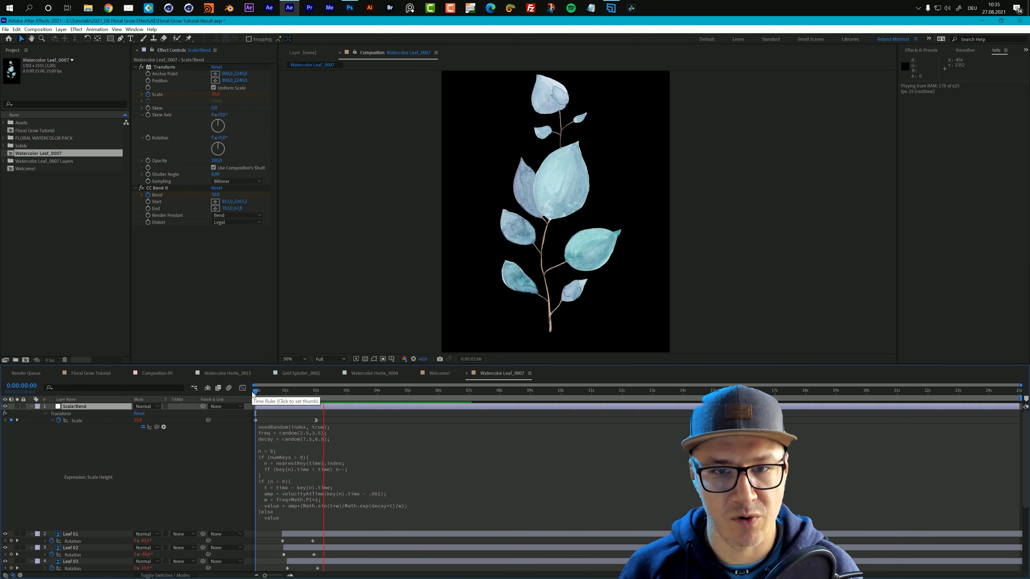
{"action": "key", "text": "space"}
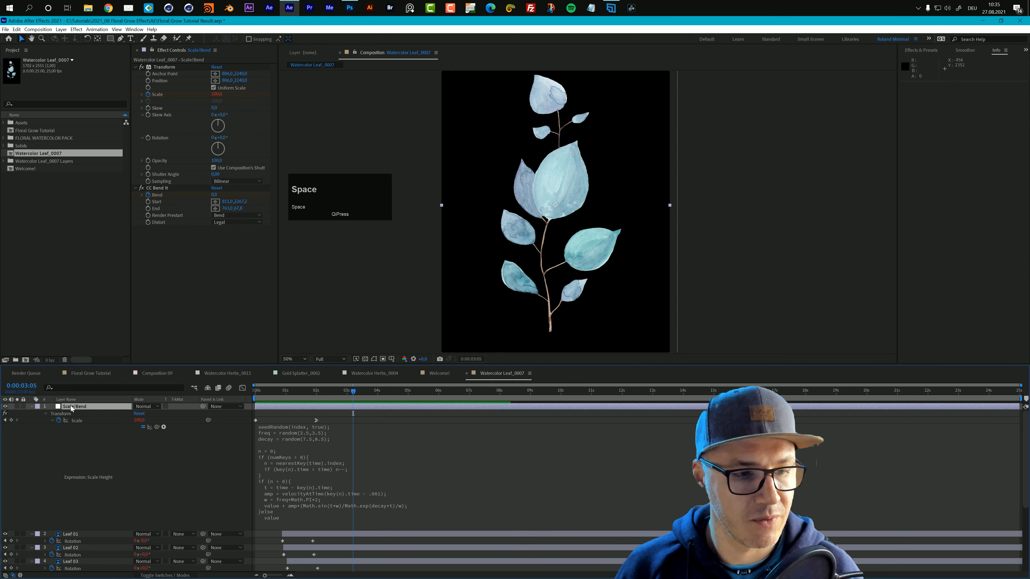
Enable an expression on the Scale/Bend layer's CC Bend It Bend property, try pasting the clipboard contents into it, and undo the paste
{"action": "left_click", "coordinate": [71, 407]}
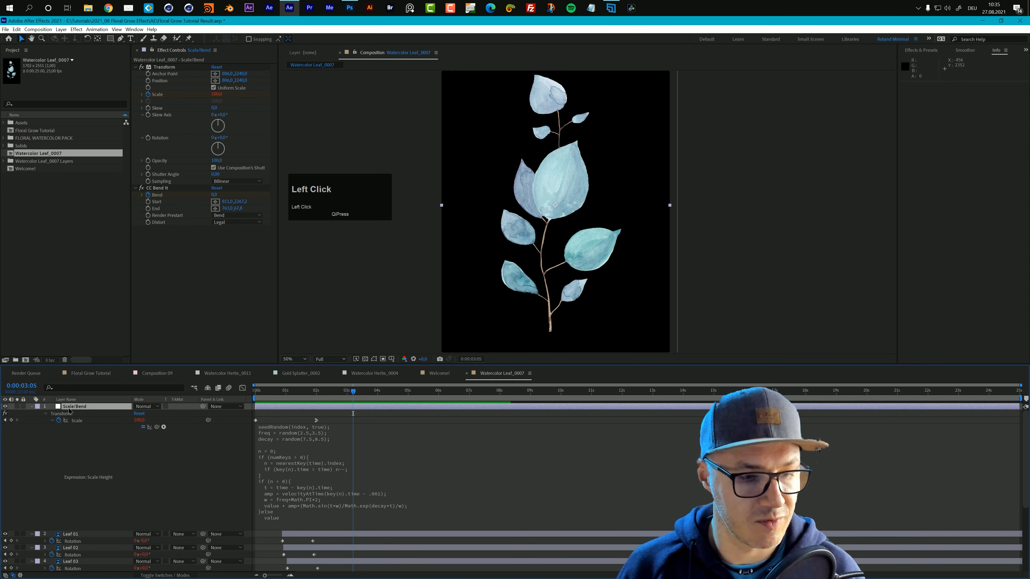
{"action": "left_click", "coordinate": [148, 196], "text": "alt"}
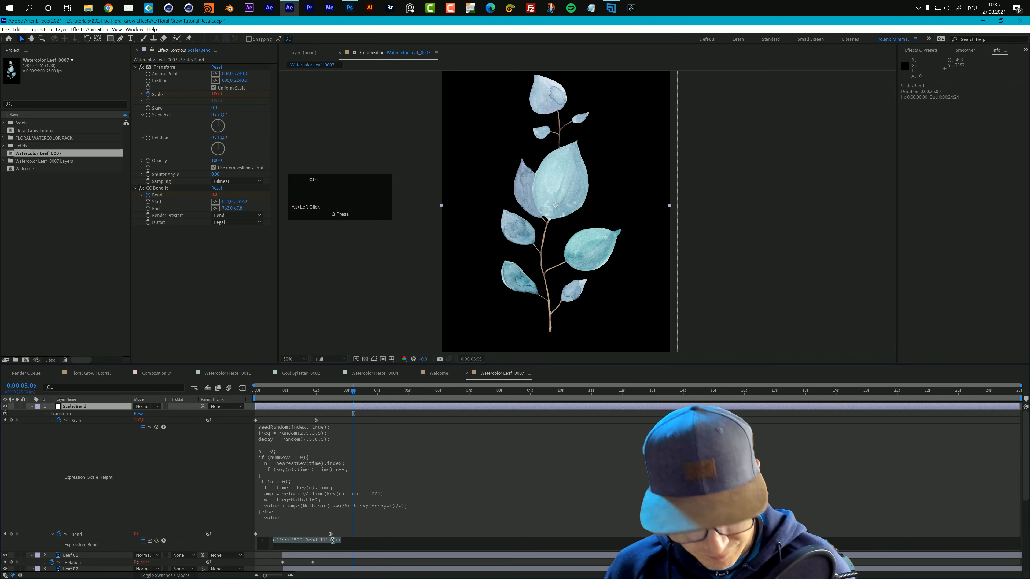
{"action": "key", "text": "ctrl+v"}
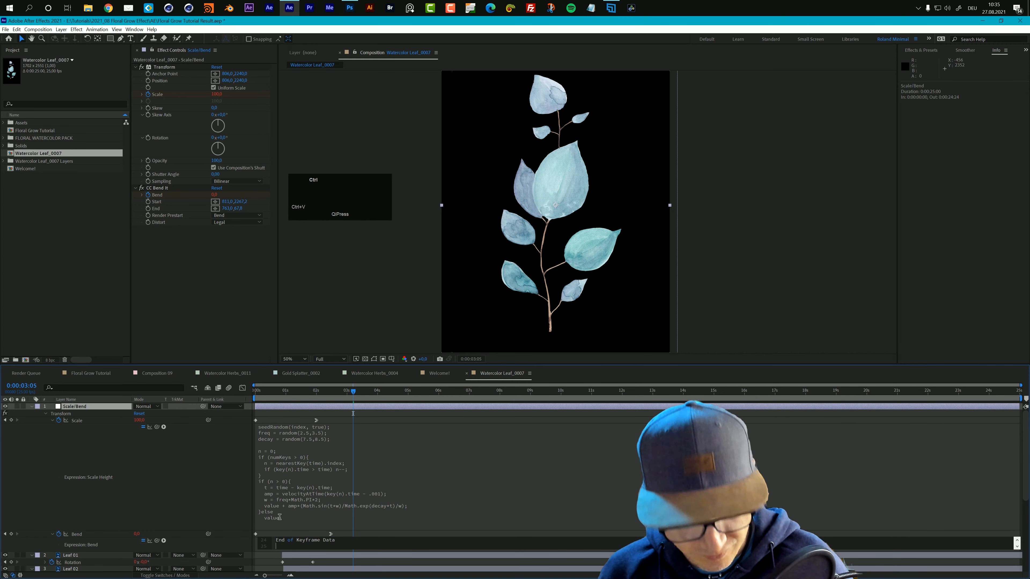
{"action": "key", "text": "ctrl+z"}
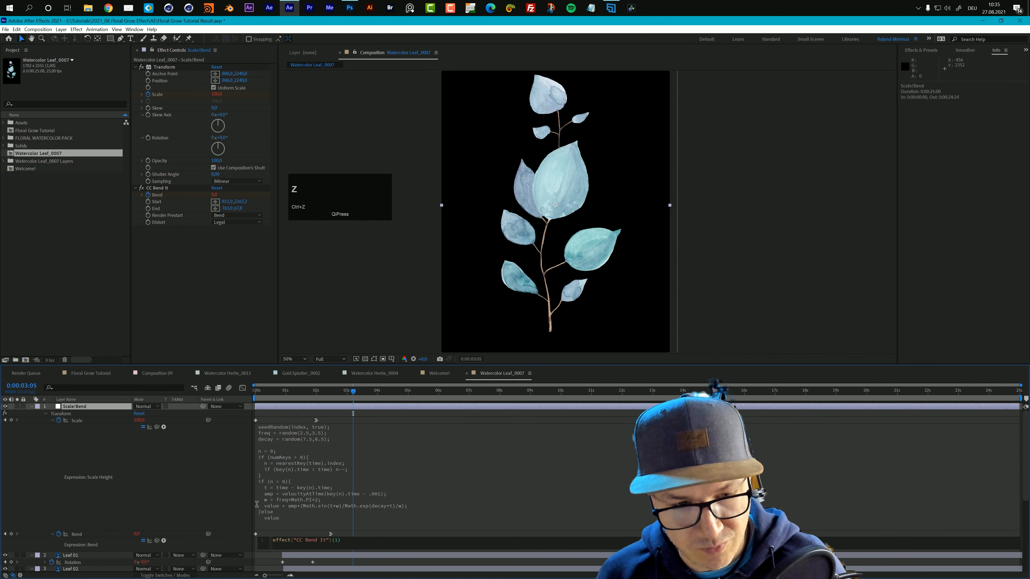
Copy only the expression from the Scale/Bend layer's Scale and paste it onto its CC Bend It Bend property
{"action": "right_click", "coordinate": [80, 423]}
{"action": "left_click", "coordinate": [102, 509]}
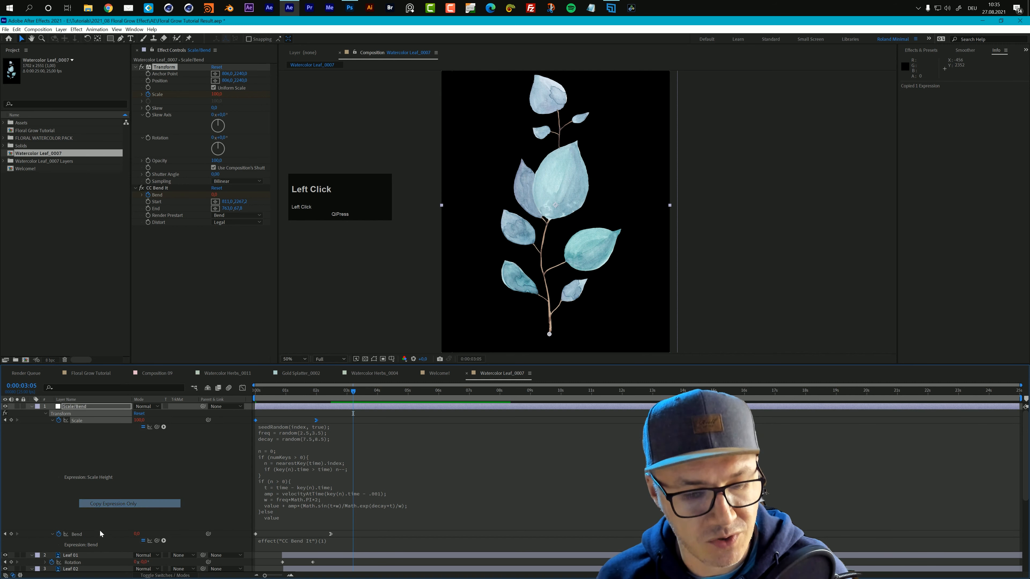
{"action": "left_click", "coordinate": [76, 535]}
{"action": "key", "text": "ctrl+v"}
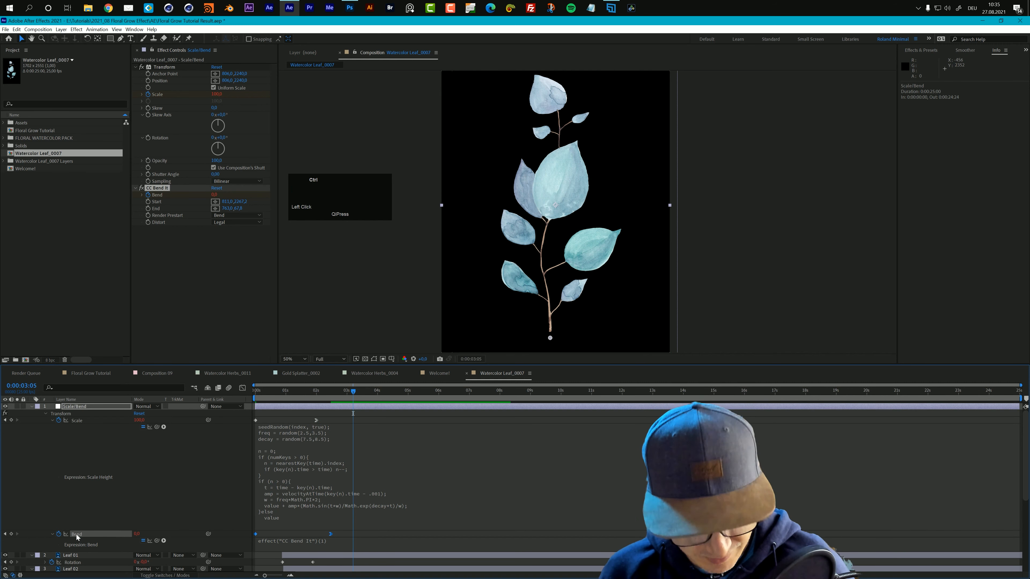
{"action": "left_click", "coordinate": [127, 505]}
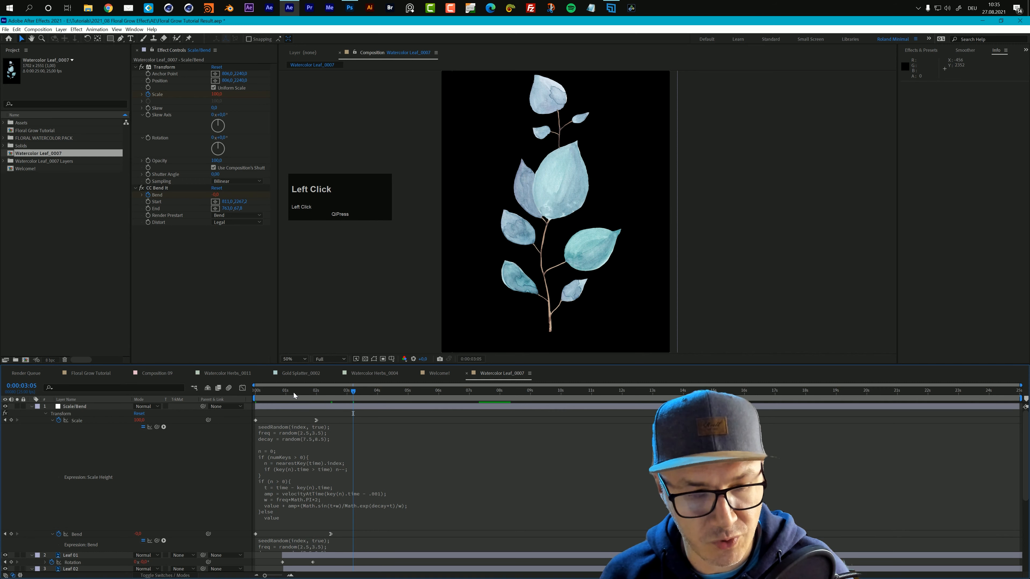
Replay the growth animation from the start twice to check the bounce on the branch's bend
{"action": "left_click_drag", "start_coordinate": [293, 392], "coordinate": [230, 390]}
{"action": "key", "text": "space"}
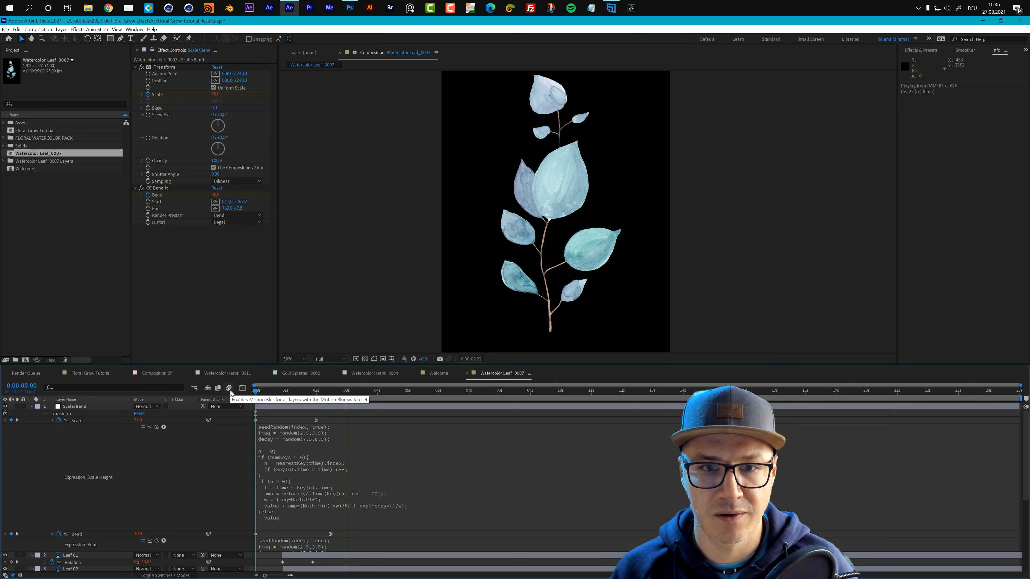
{"action": "key", "text": "space"}
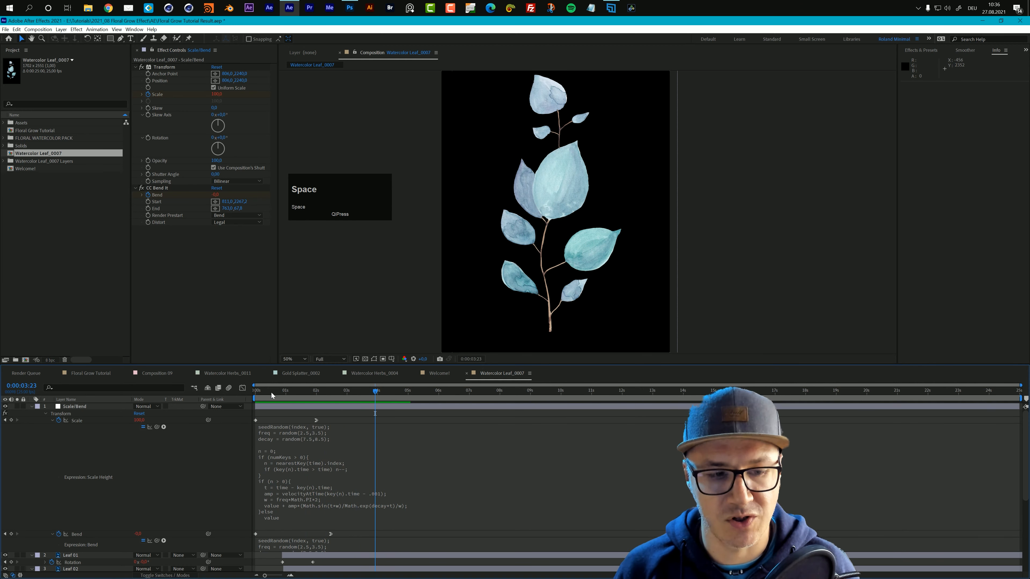
{"action": "left_click_drag", "start_coordinate": [271, 393], "coordinate": [254, 393]}
{"action": "key", "text": "space"}
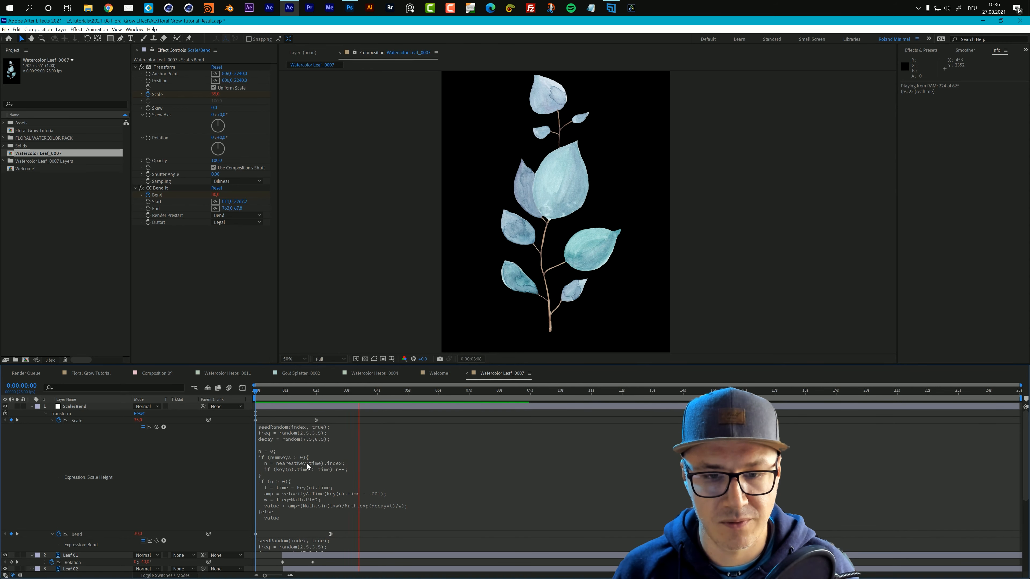
Stop playback and examine the branch's lower leaves up close at 0:00:03:01
{"action": "key", "text": "space"}
{"action": "scroll", "coordinate": [563, 300], "scroll_direction": "up", "scroll_amount": 2}
{"action": "left_click_drag", "start_coordinate": [563, 301], "coordinate": [581, 227]}
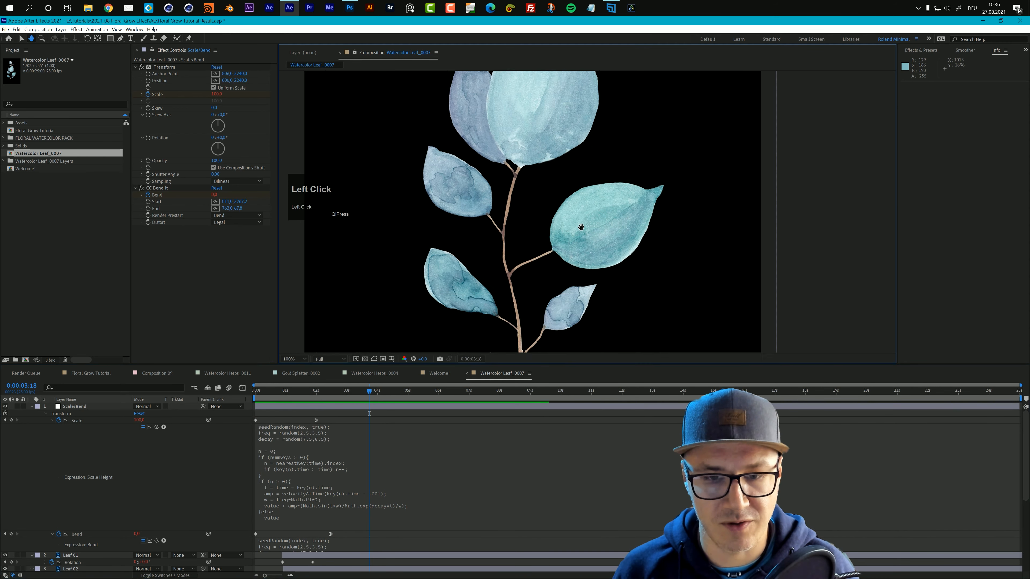
{"action": "mouse_move", "coordinate": [356, 390]}
{"action": "left_mouse_down"}
{"action": "mouse_move", "coordinate": [337, 391]}
{"action": "mouse_move", "coordinate": [348, 391]}
{"action": "left_mouse_up"}
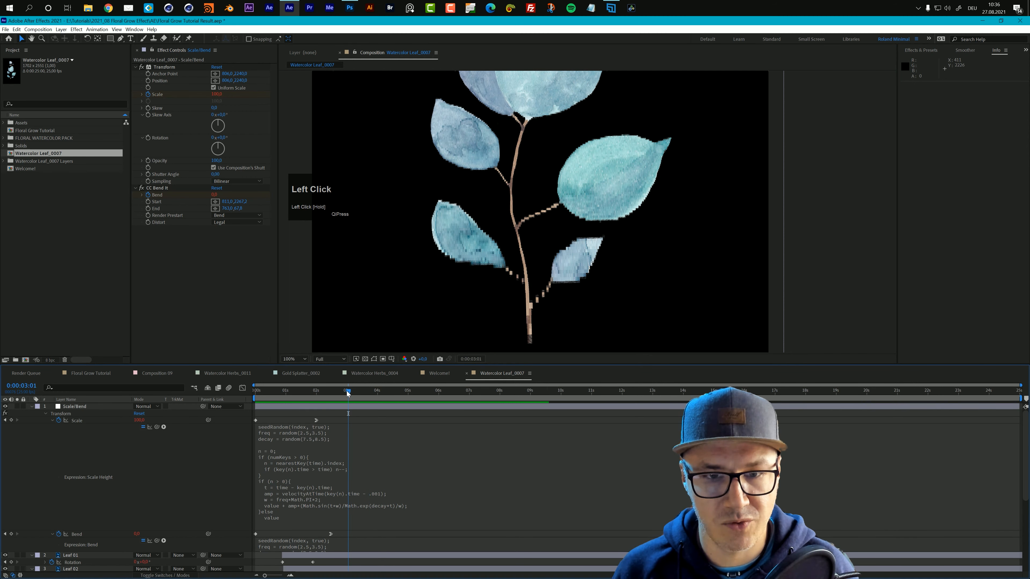
Toggle the CC Bend It effect and its Bend expression off and on to compare the stem and leaf edges
{"action": "left_click", "coordinate": [143, 188]}
{"action": "left_click", "coordinate": [143, 188]}
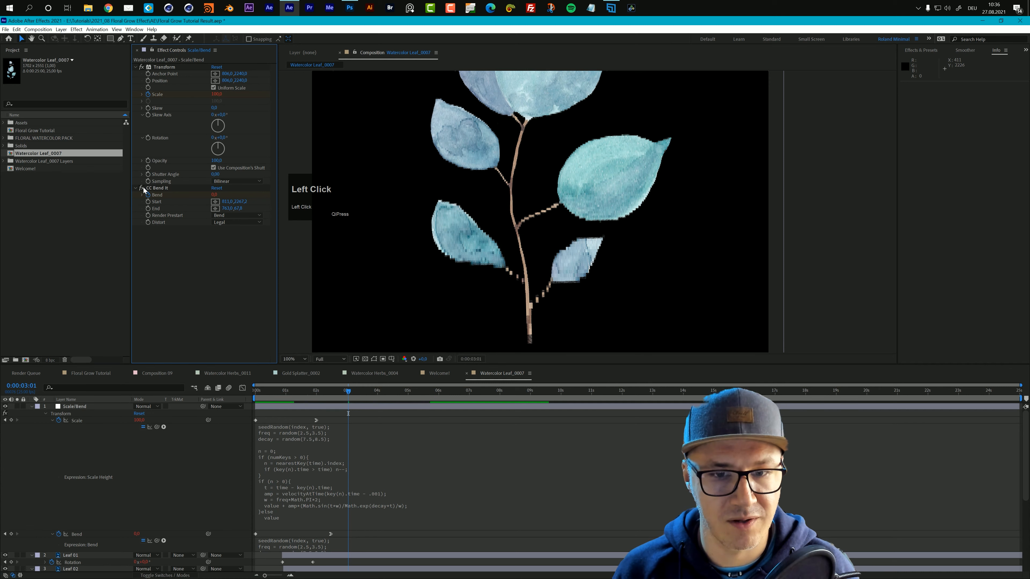
{"action": "left_click", "coordinate": [142, 540]}
{"action": "left_click", "coordinate": [143, 541]}
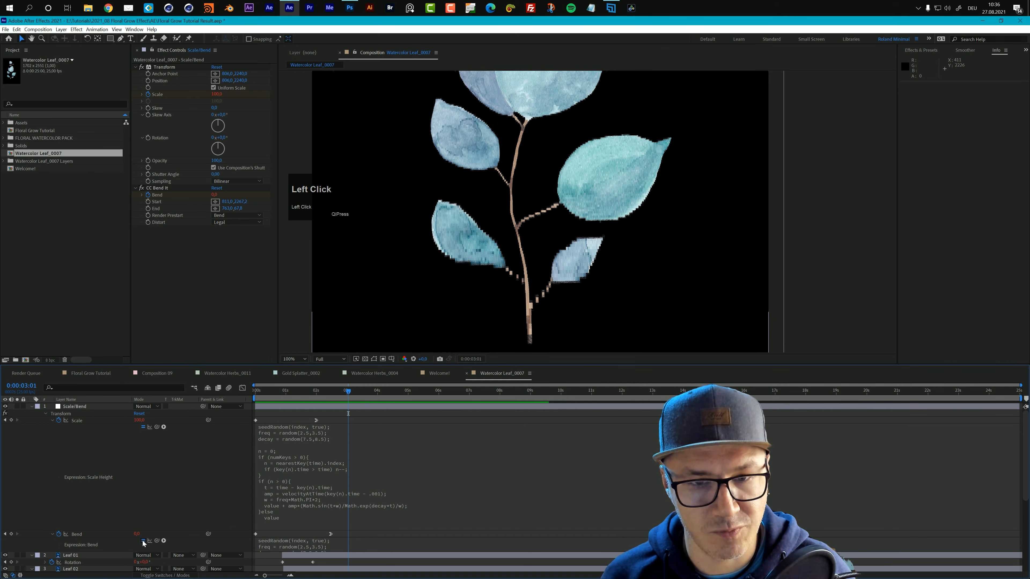
{"action": "scroll", "coordinate": [500, 217], "scroll_direction": "down", "scroll_amount": 2}
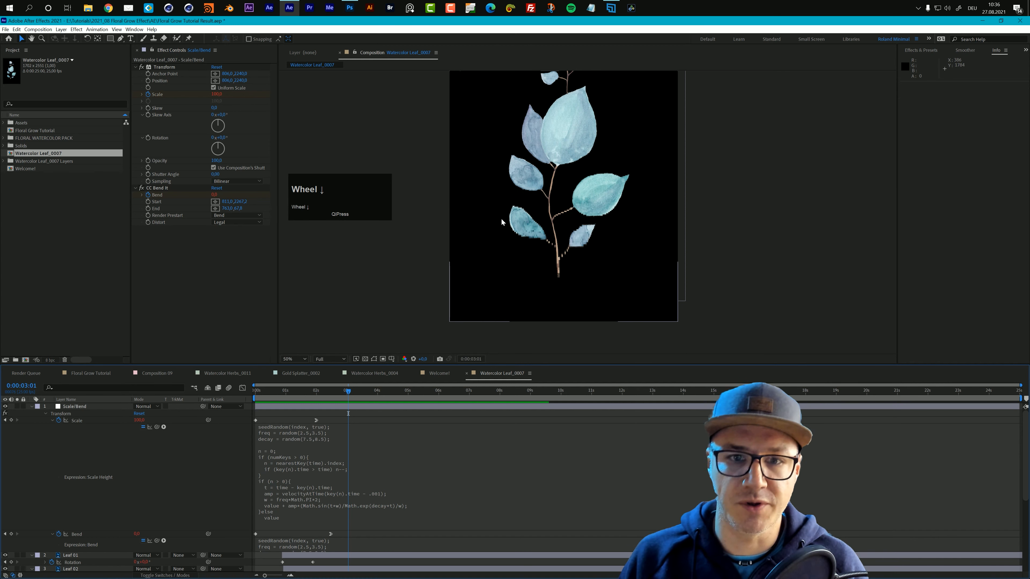
End the work area at 0:00:02:16 and play the shortened growth animation from near its start
{"action": "mouse_move", "coordinate": [347, 392]}
{"action": "left_mouse_down"}
{"action": "mouse_move", "coordinate": [309, 394]}
{"action": "mouse_move", "coordinate": [336, 392]}
{"action": "left_mouse_up"}
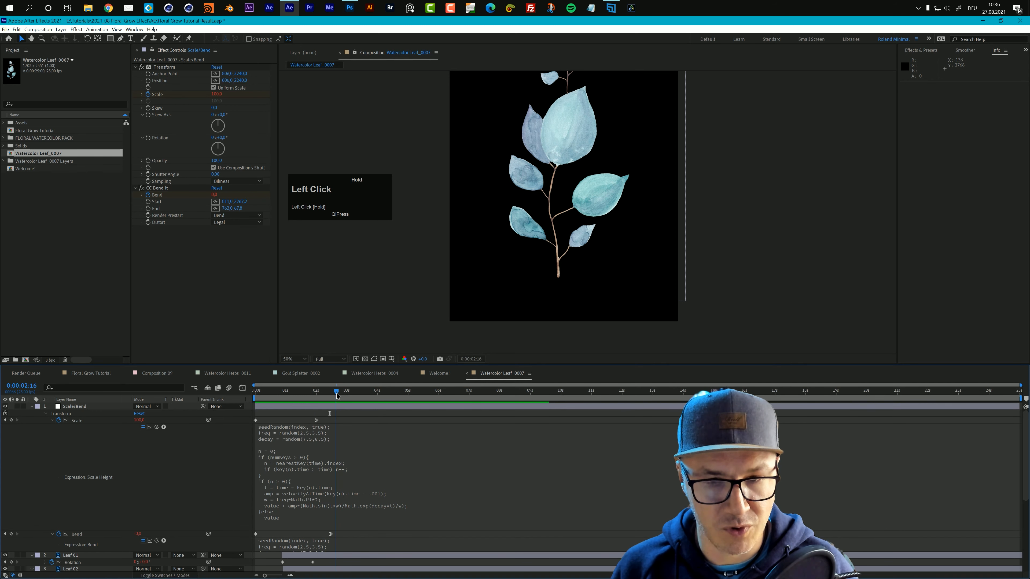
{"action": "key", "text": "n"}
{"action": "left_click", "coordinate": [255, 390]}
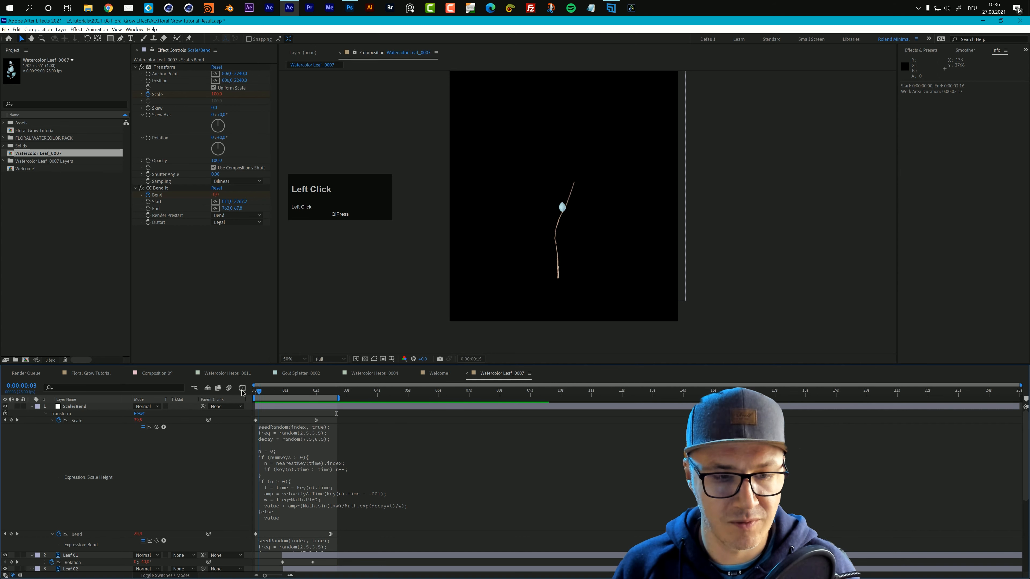
{"action": "key", "text": "space"}
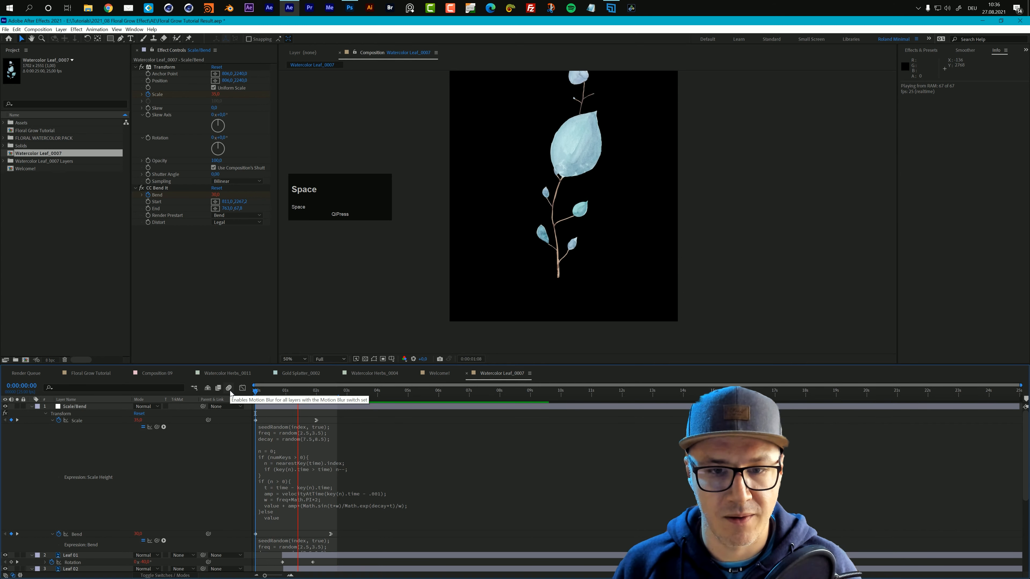
{"action": "key", "text": "space"}
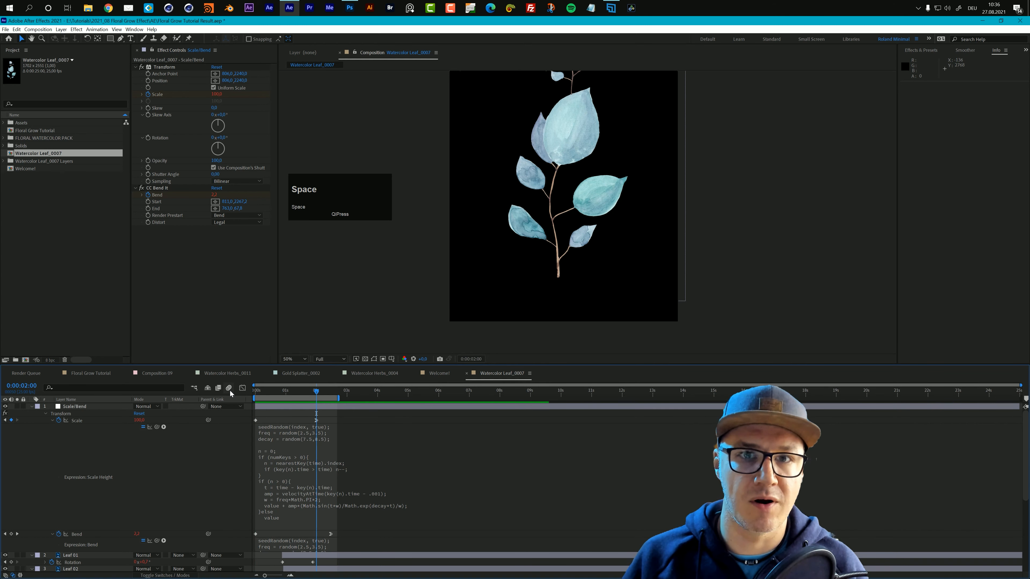
{"action": "key", "text": "space"}
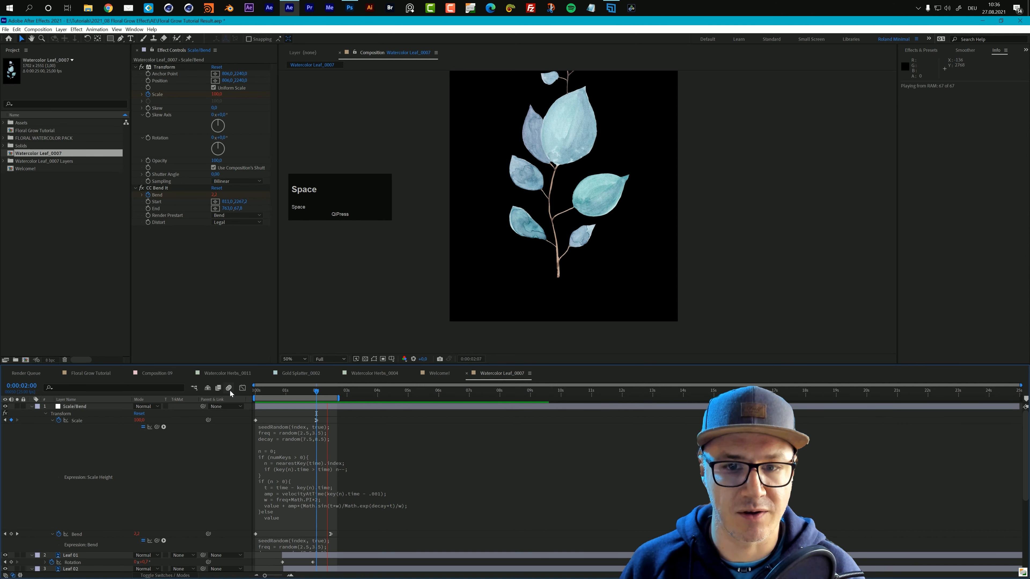
{"action": "left_click", "coordinate": [267, 390]}
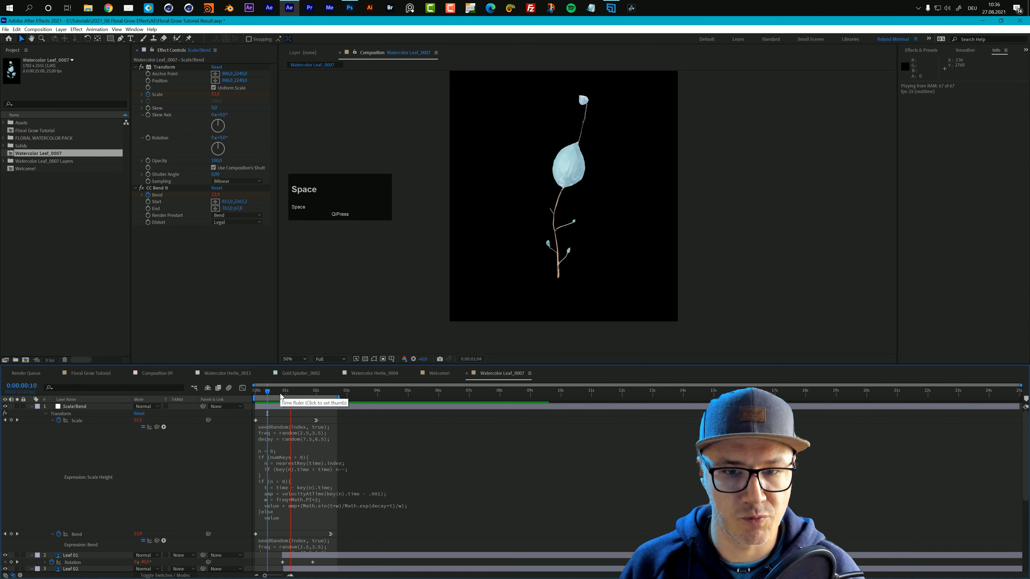
{"action": "key", "text": "space"}
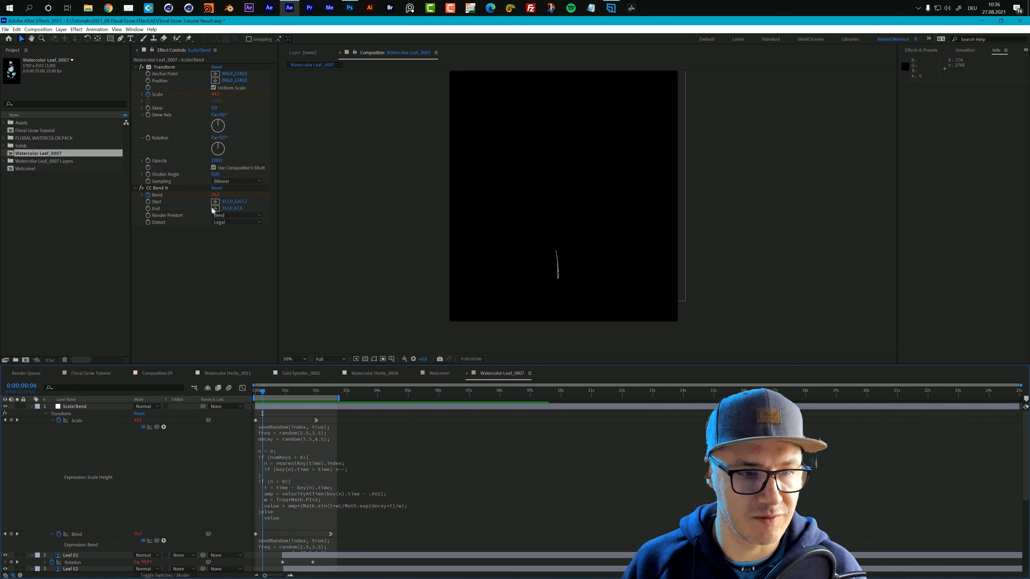
Try the Extended distort option on CC Bend It, check the branch at 0:00:03:00, and return the option to Legal
{"action": "left_click", "coordinate": [223, 223]}
{"action": "left_click", "coordinate": [232, 238]}
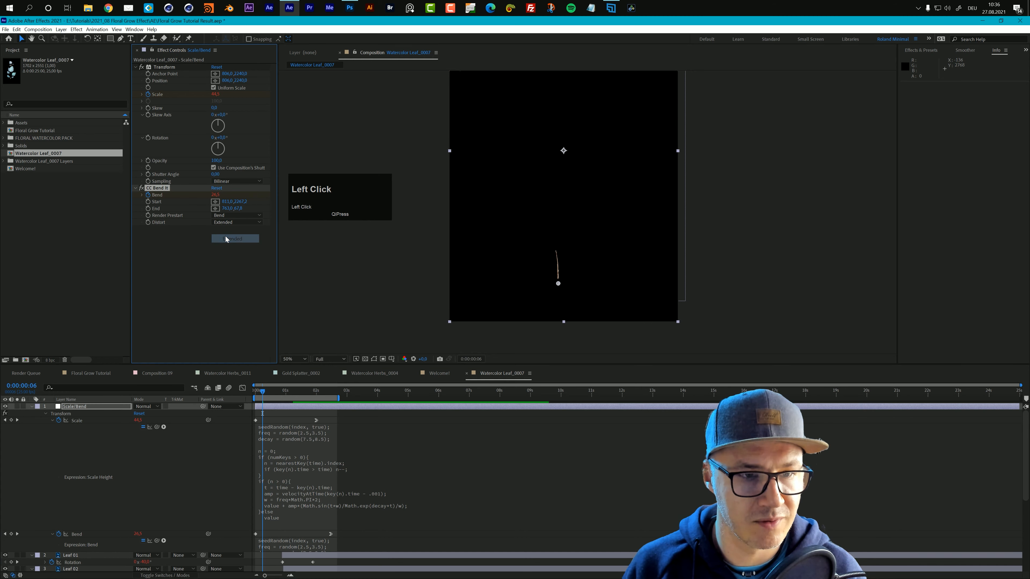
{"action": "left_click_drag", "start_coordinate": [279, 396], "coordinate": [347, 400]}
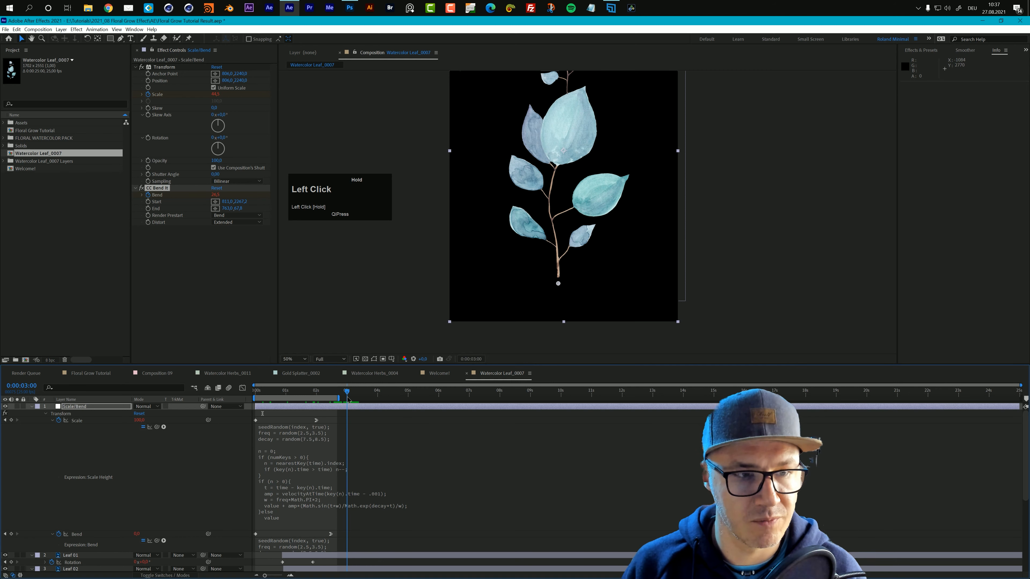
{"action": "left_click", "coordinate": [236, 222]}
{"action": "left_click", "coordinate": [228, 228]}
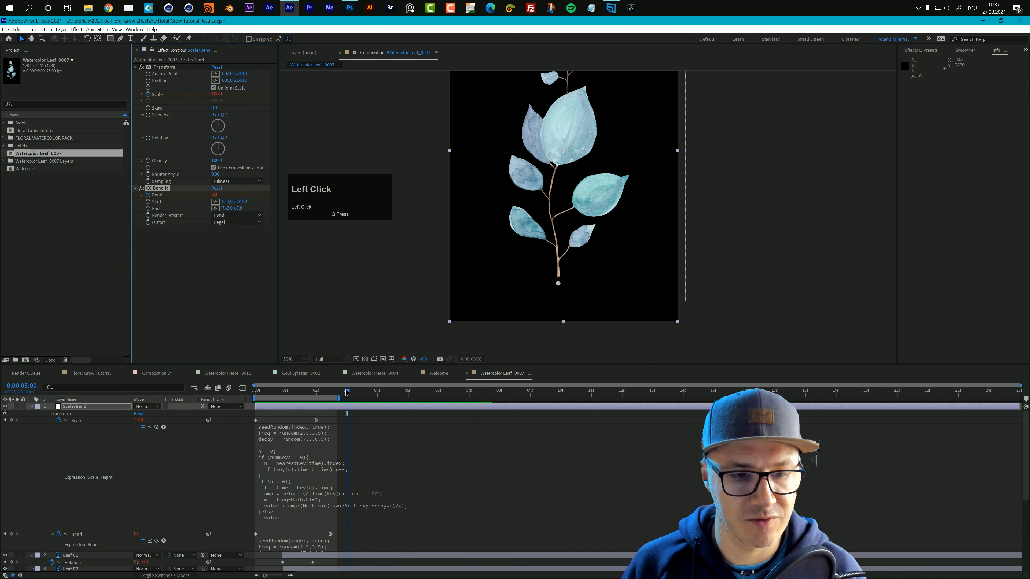
Play the branch's growth several times within the work area to review the bounce, and return to the first frame
{"action": "left_click_drag", "start_coordinate": [356, 400], "coordinate": [219, 395]}
{"action": "key", "text": "space"}
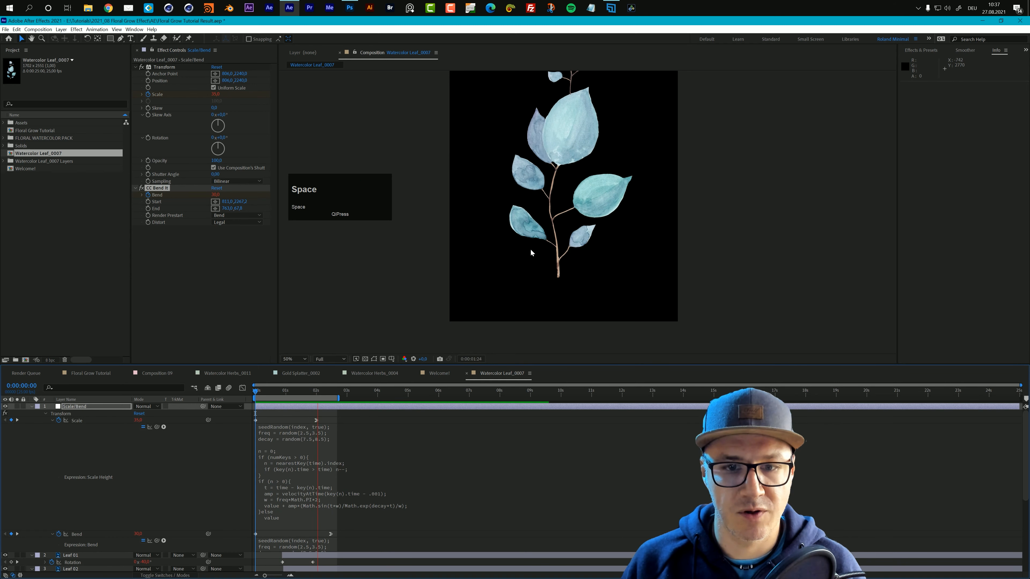
{"action": "key", "text": "space"}
{"action": "left_click", "coordinate": [233, 393]}
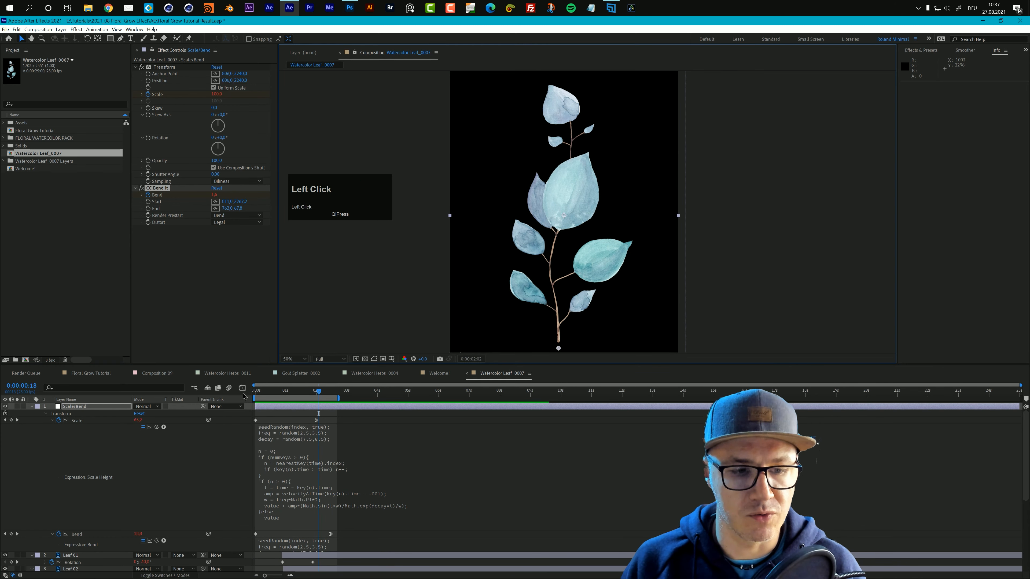
{"action": "key", "text": "space"}
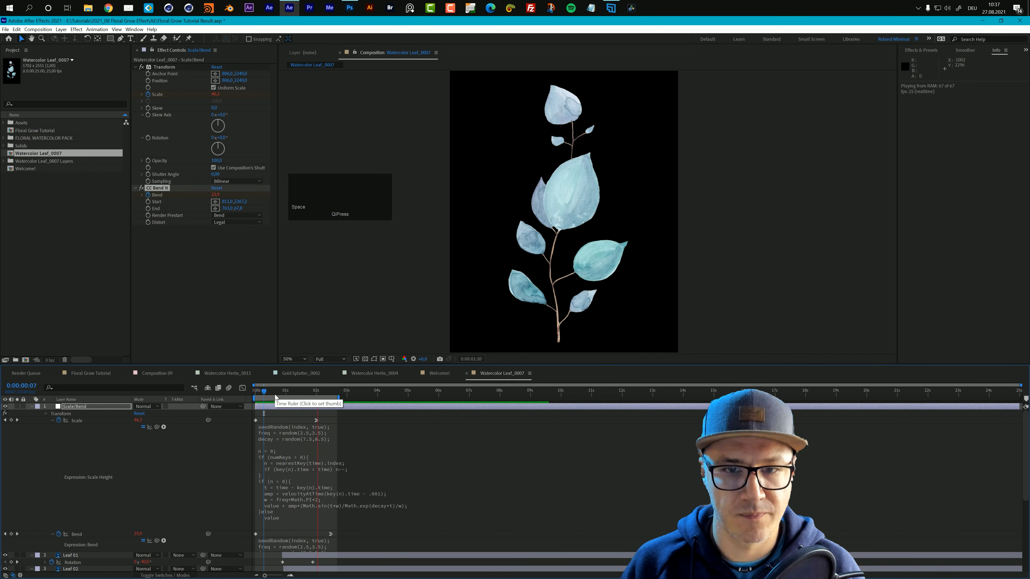
{"action": "key", "text": "space"}
{"action": "key", "text": "space"}
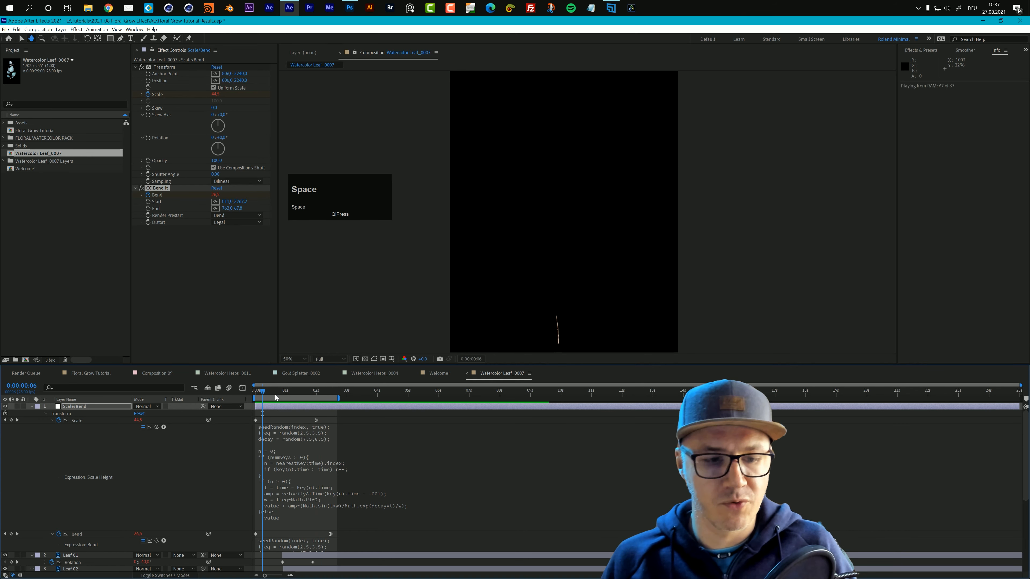
{"action": "key", "text": "space"}
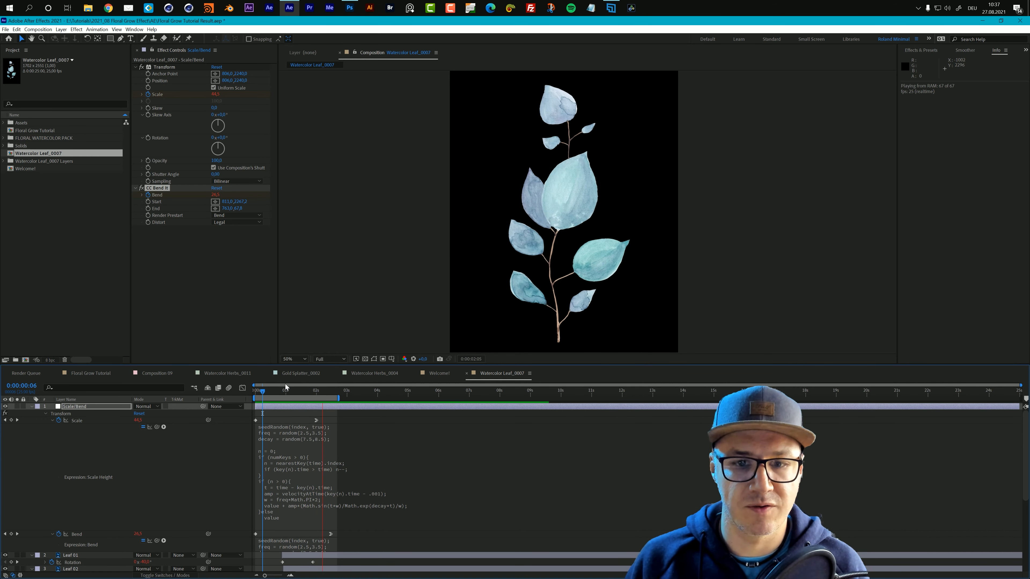
{"action": "key", "text": "space"}
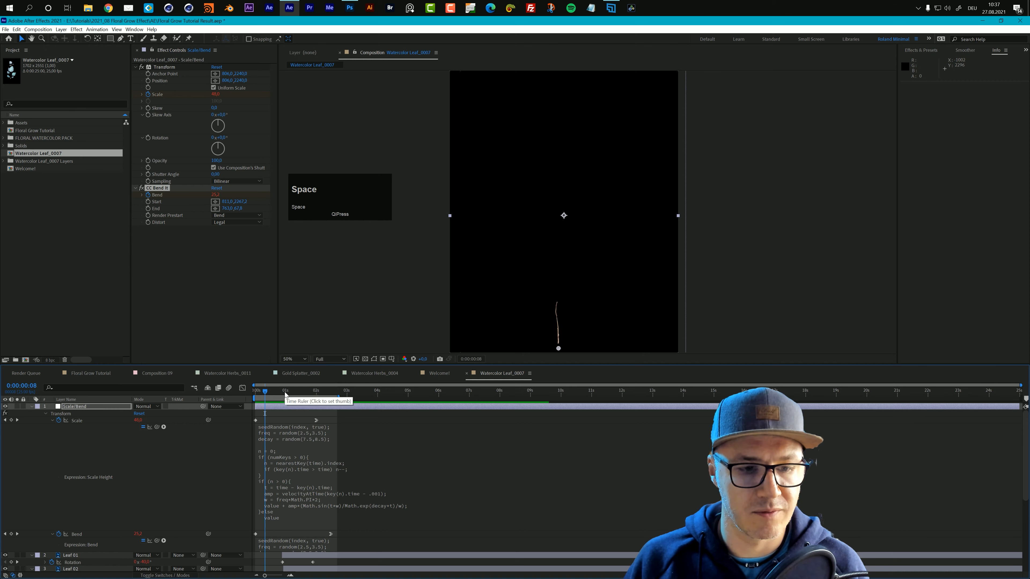
{"action": "left_click_drag", "start_coordinate": [285, 391], "coordinate": [245, 397]}
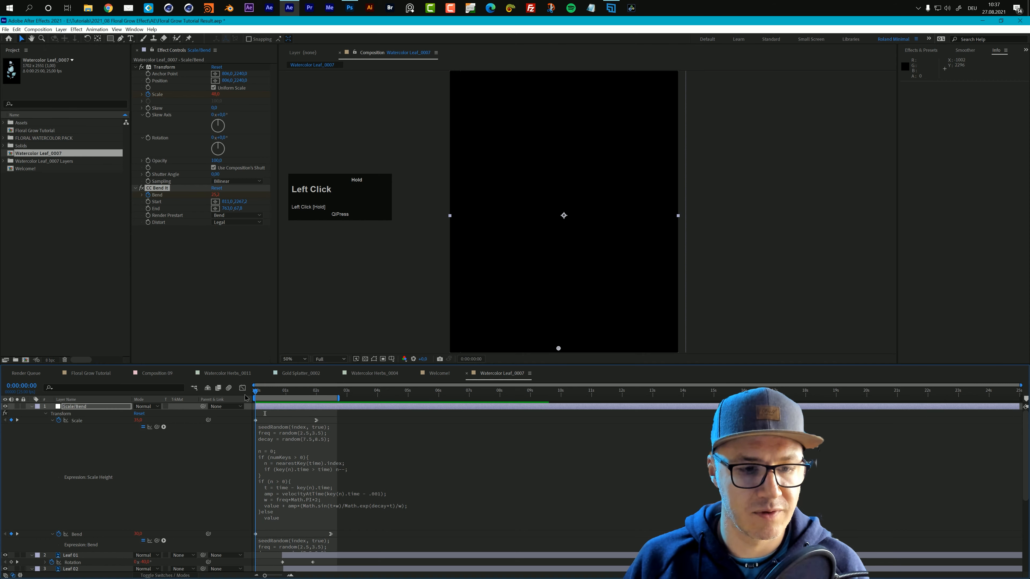
View the Floral Grow Tutorial composition and open Gold Herbs_0011 from Composition 09, with the whole gold branch in view
{"action": "left_click", "coordinate": [94, 373]}
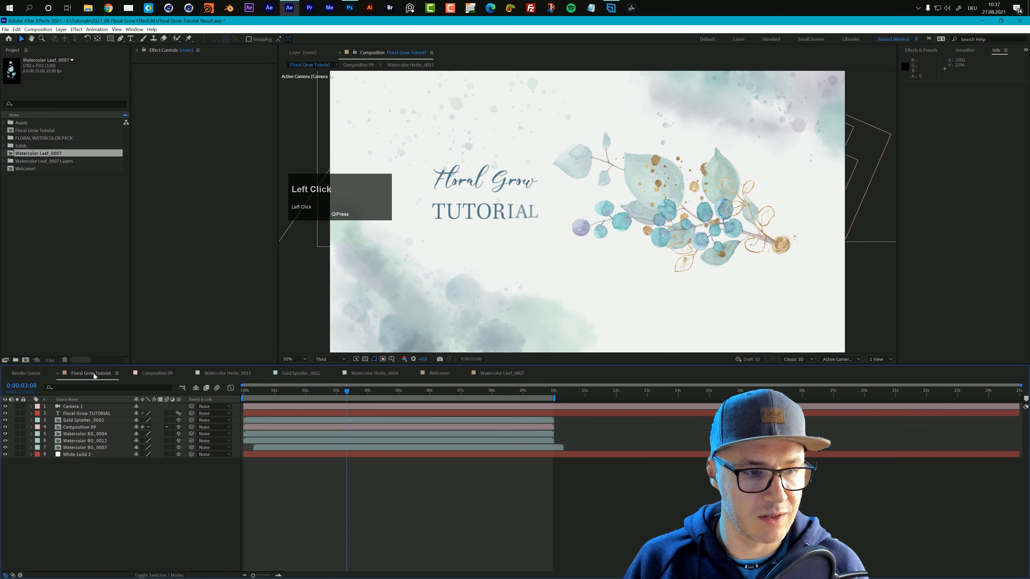
{"action": "left_click", "coordinate": [153, 374]}
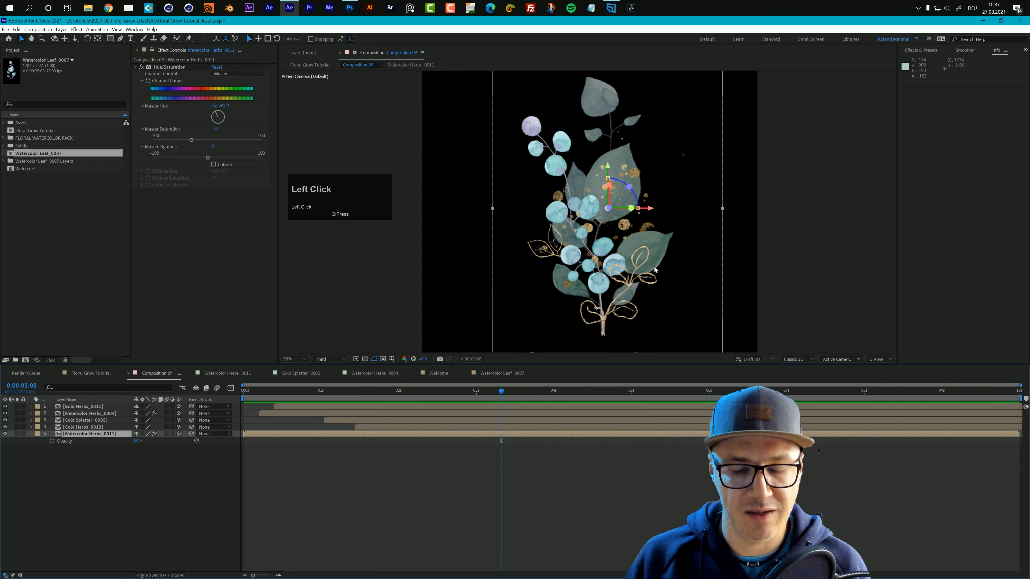
{"action": "double_click", "coordinate": [83, 407]}
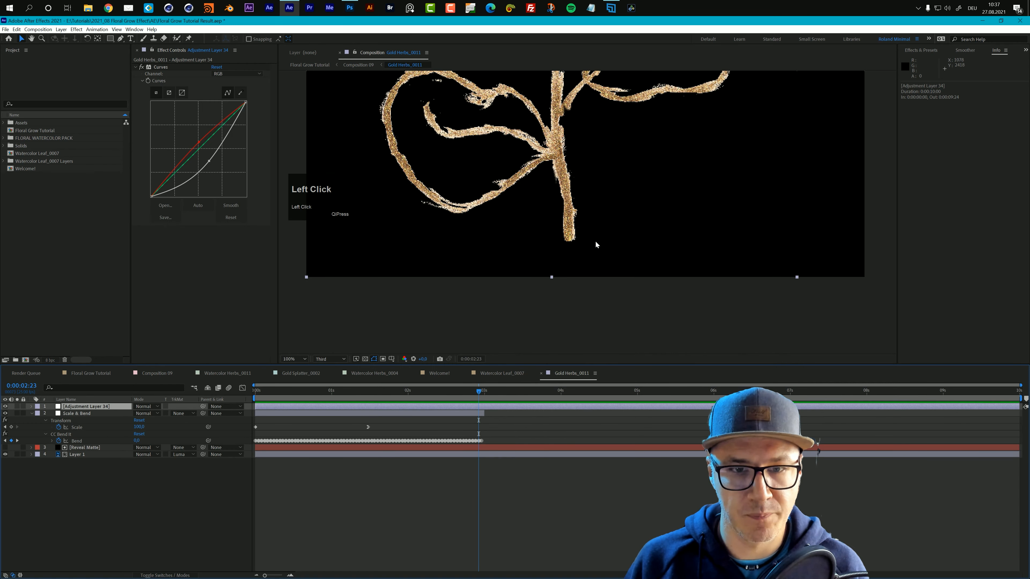
{"action": "scroll", "coordinate": [595, 244], "scroll_direction": "down", "scroll_amount": 4}
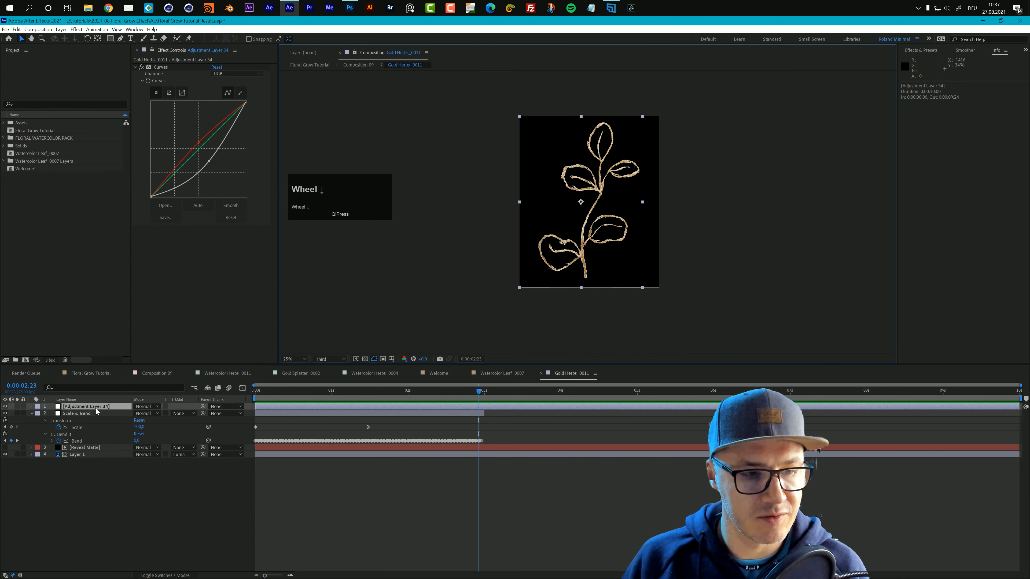
Play the gold branch's growth from the first frame and stop at about 0:00:02:02
{"action": "left_click_drag", "start_coordinate": [268, 392], "coordinate": [122, 408]}
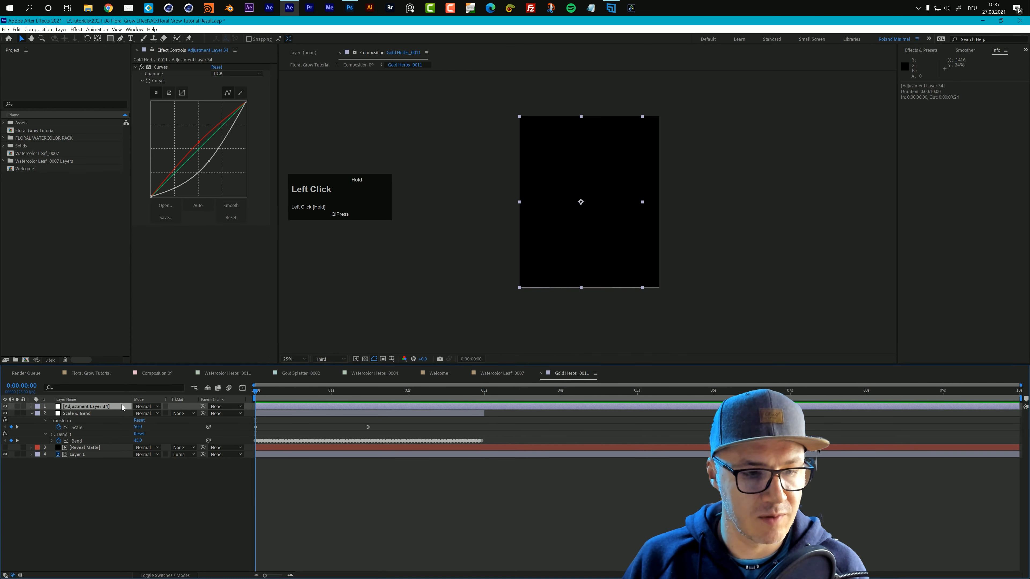
{"action": "left_click", "coordinate": [87, 522]}
{"action": "left_click", "coordinate": [233, 403]}
{"action": "key", "text": "space"}
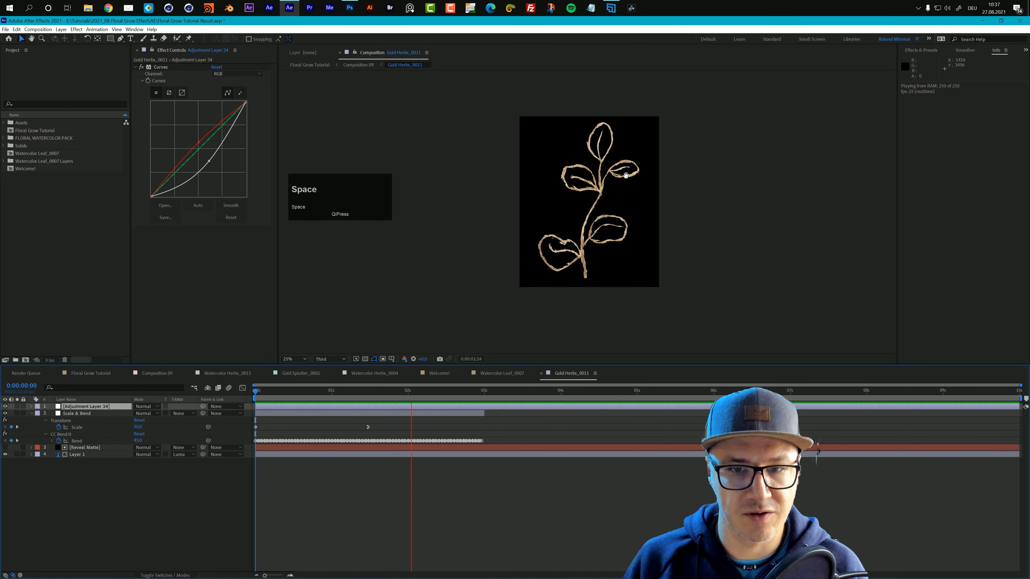
{"action": "key", "text": "space"}
{"action": "left_click", "coordinate": [413, 408]}
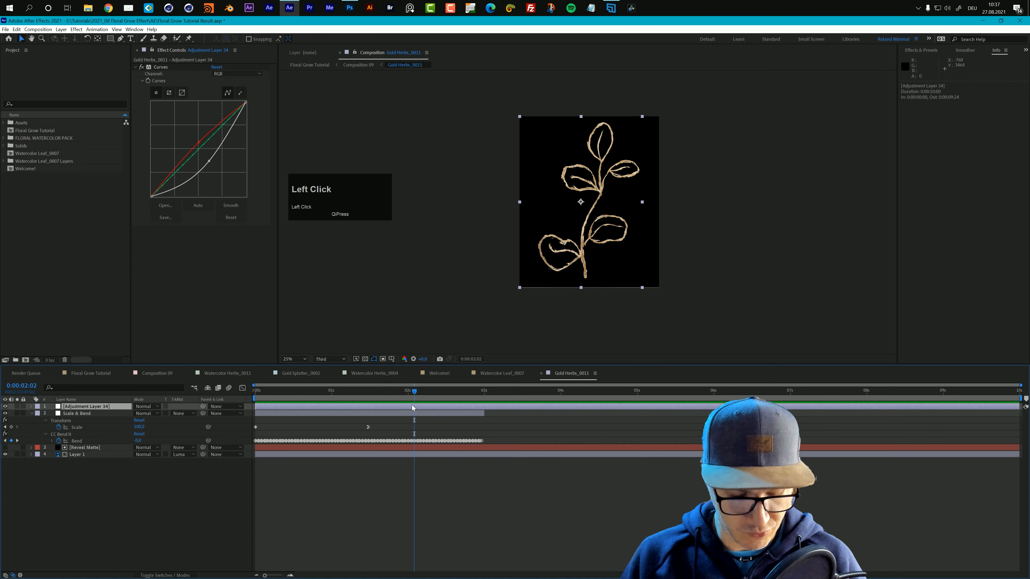
Select the Scale & Bend layer and replay the gold branch's growth from the first frame
{"action": "key", "text": "u"}
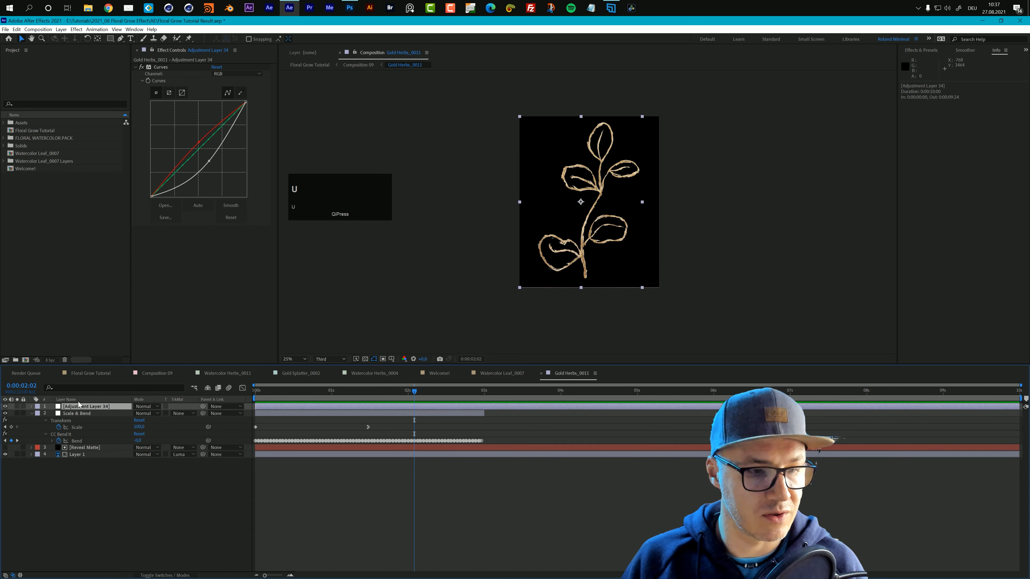
{"action": "left_click", "coordinate": [80, 414]}
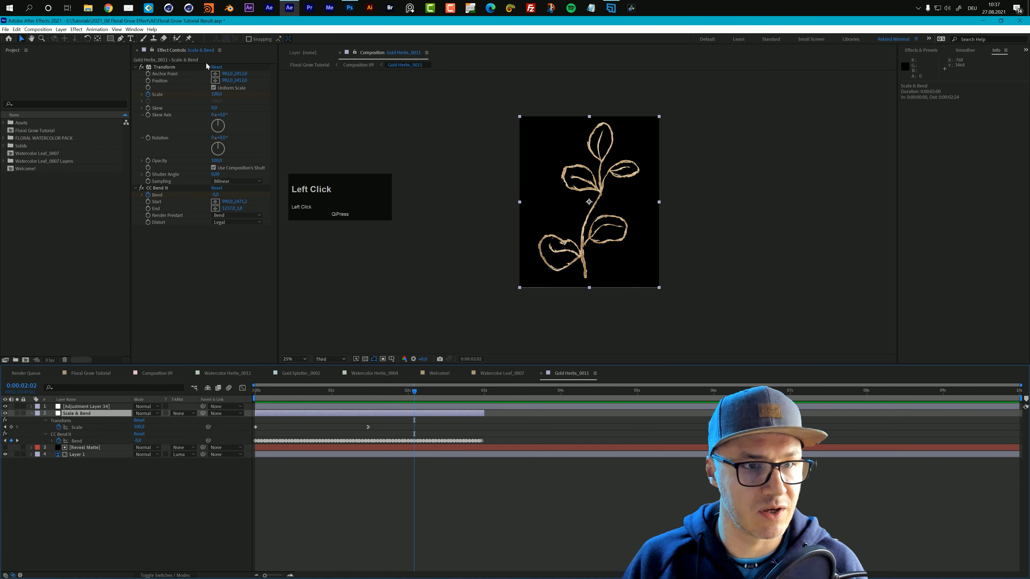
{"action": "left_click", "coordinate": [255, 391]}
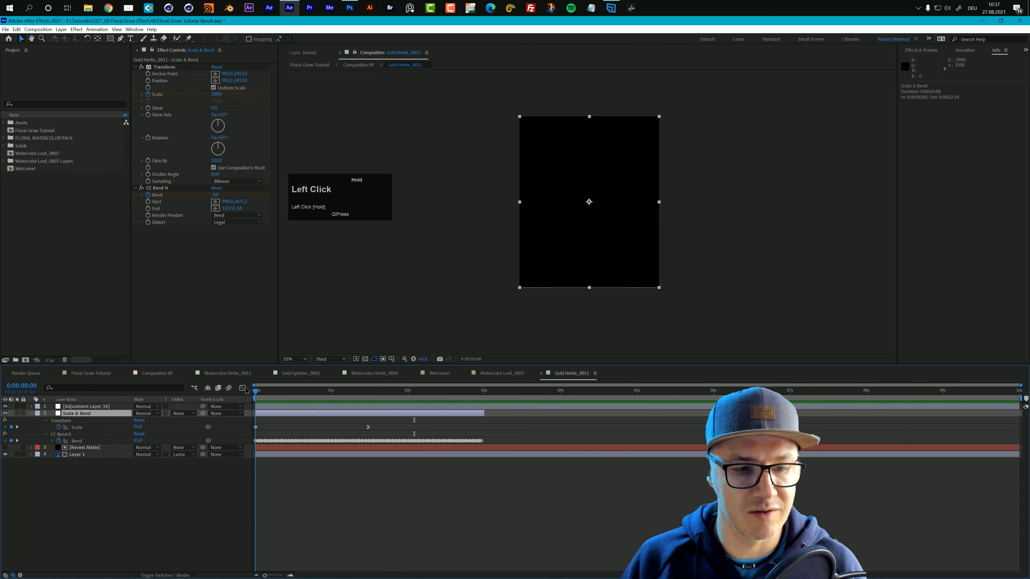
{"action": "key", "text": "space"}
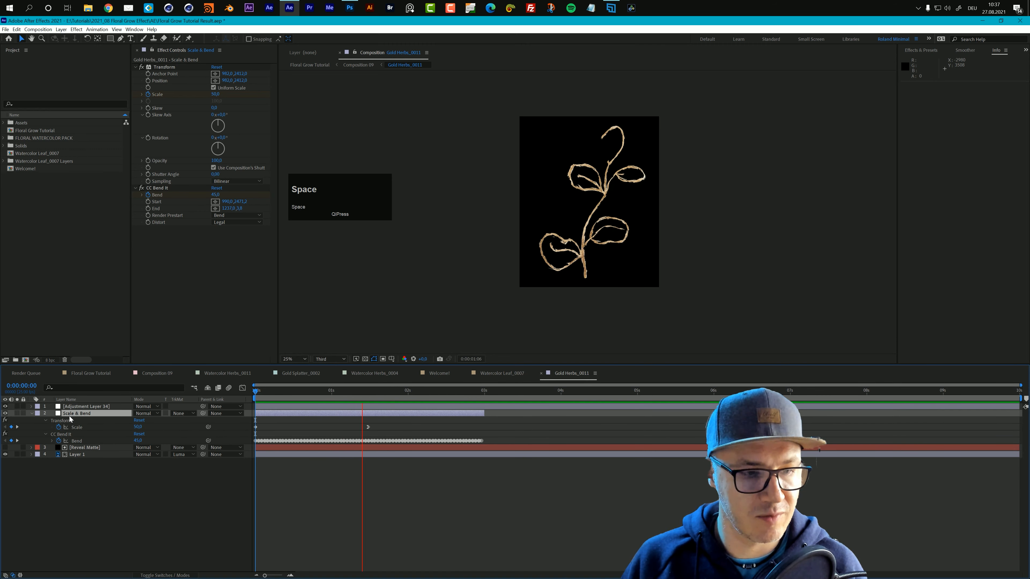
Reveal the Bend expression on the Scale & Bend layer, re-enable it, and play the gold branch's animation from the start
{"action": "key", "text": "e"}
{"action": "key", "text": "e"}
{"action": "left_click", "coordinate": [303, 431]}
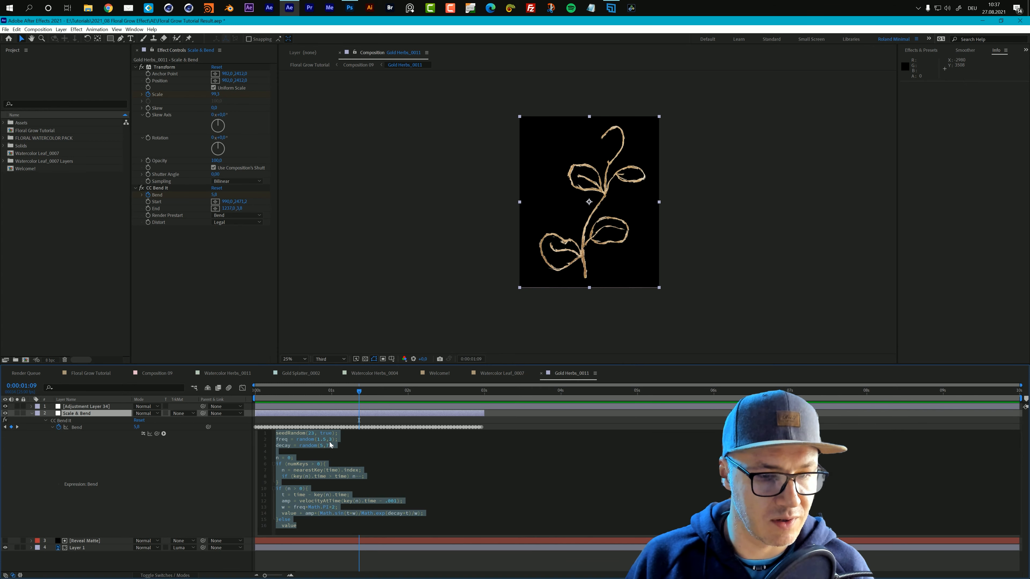
{"action": "left_click", "coordinate": [246, 394]}
{"action": "key", "text": "space"}
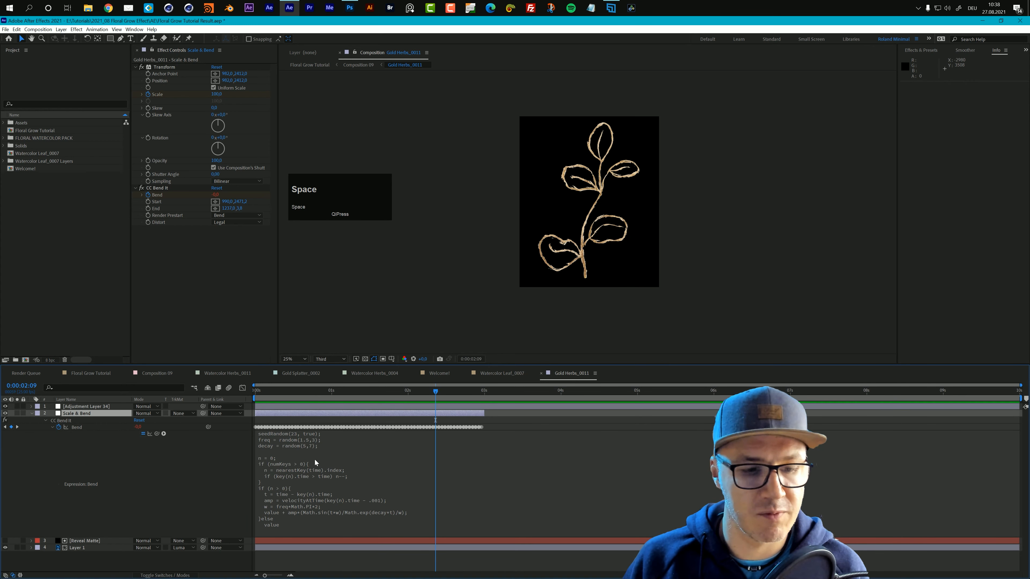
Try replacing the Bend expression on Watercolor Leaf_0007's Scale/Bend layer with the complete Bend expression copied from Gold Herbs_0011
{"action": "left_click", "coordinate": [294, 447]}
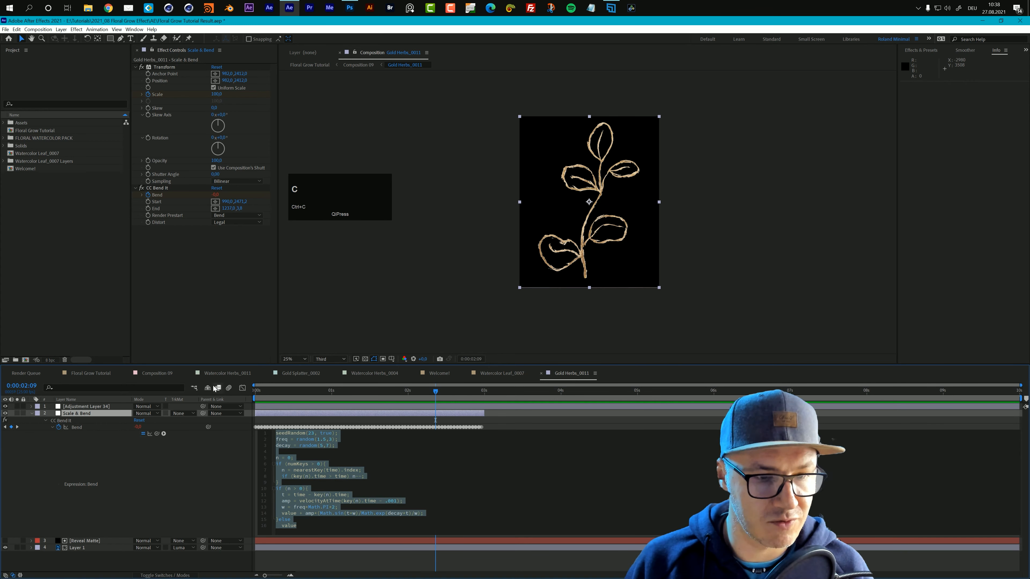
{"action": "left_click", "coordinate": [499, 373]}
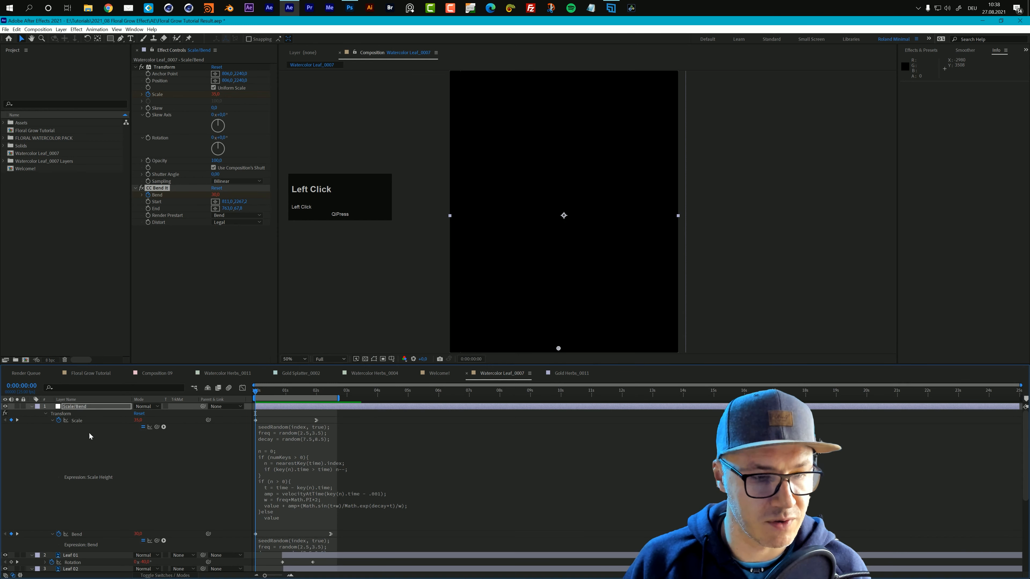
{"action": "left_click", "coordinate": [311, 548]}
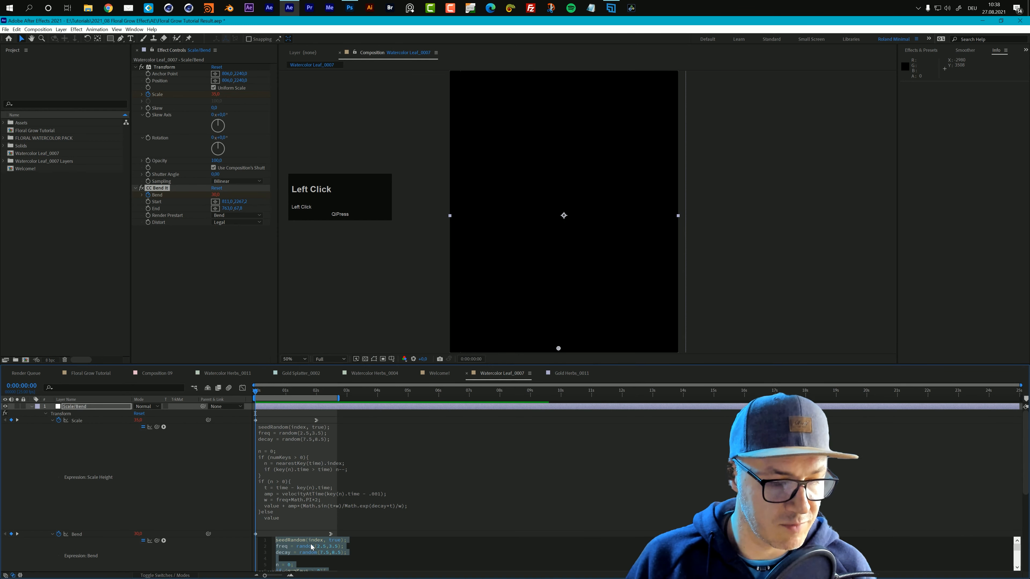
{"action": "left_click", "coordinate": [174, 470]}
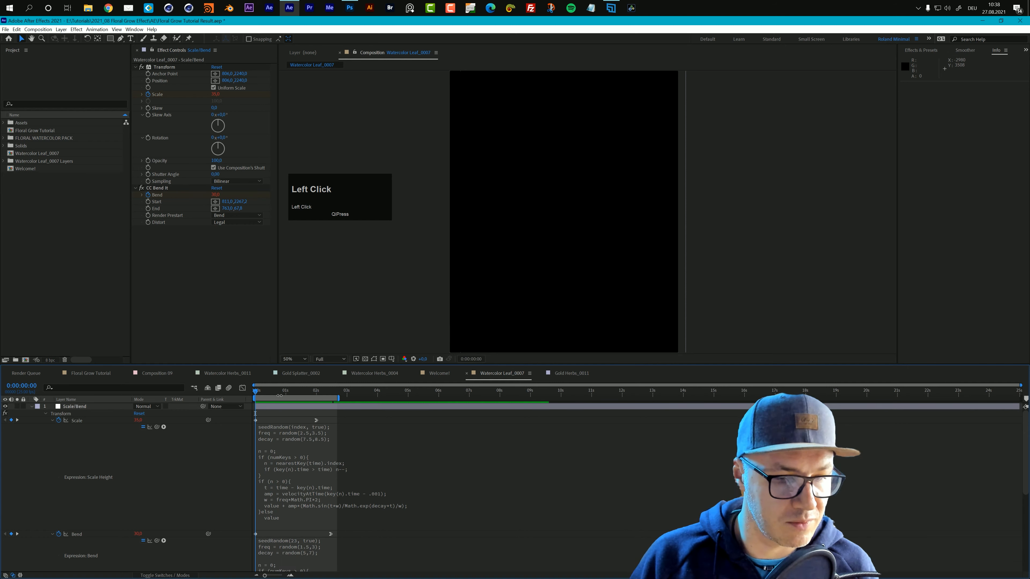
Play the watercolor branch's growth with the pasted Bend expression, then undo the expression edit
{"action": "key", "text": "space"}
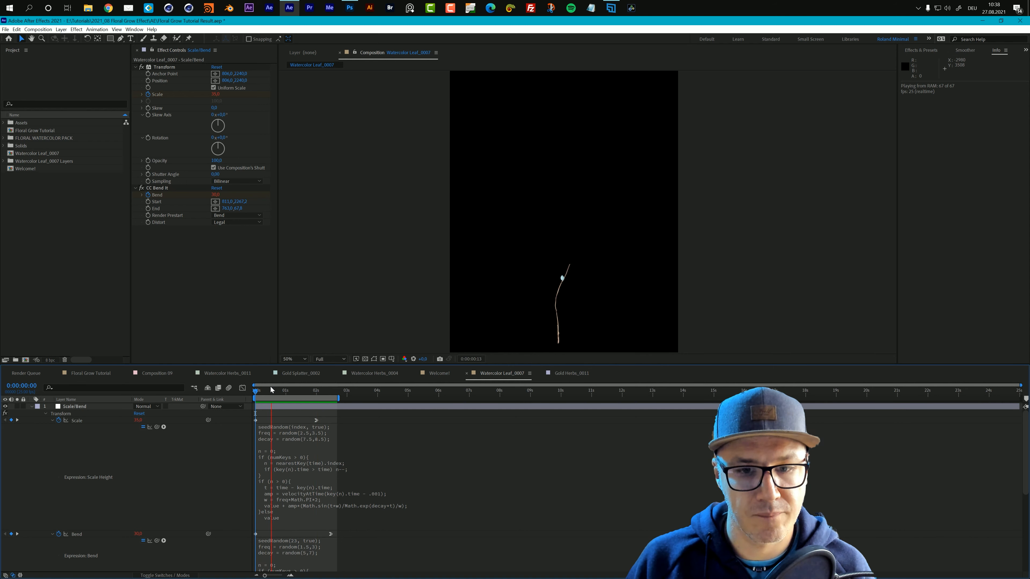
{"action": "key", "text": "space"}
{"action": "key", "text": "ctrl+z"}
{"action": "key", "text": "ctrl+z"}
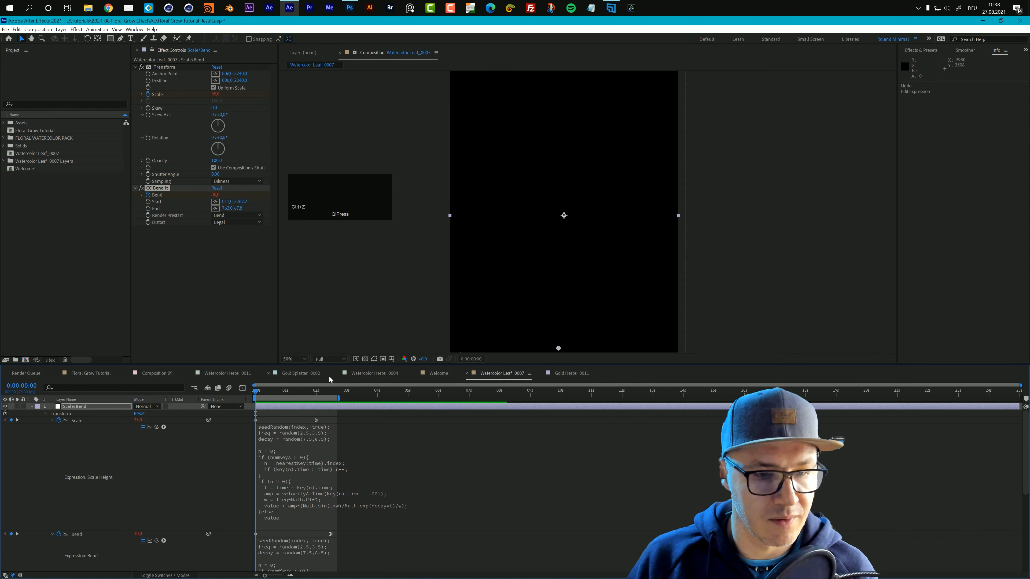
Return to the Gold Herbs_0011 composition and scrub the branch's growth to 0:00:01:02
{"action": "left_click", "coordinate": [295, 373]}
{"action": "left_click", "coordinate": [225, 375]}
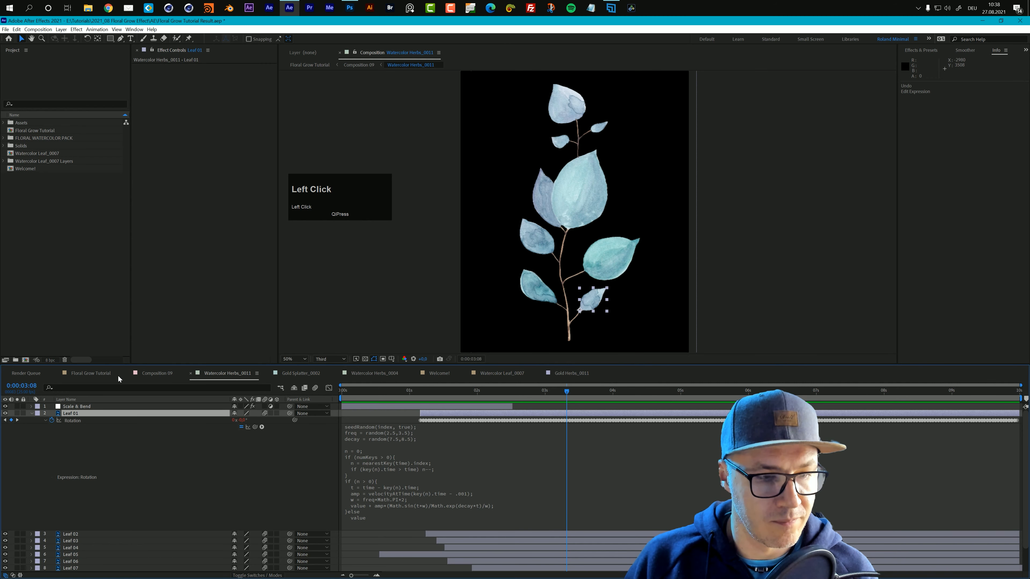
{"action": "left_click", "coordinate": [571, 373]}
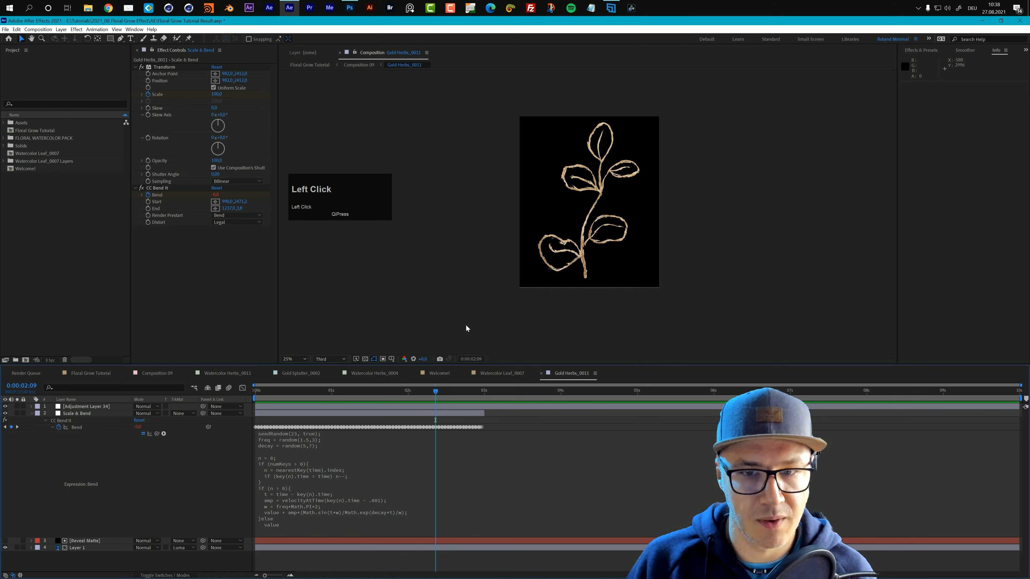
{"action": "mouse_move", "coordinate": [321, 395]}
{"action": "left_mouse_down"}
{"action": "mouse_move", "coordinate": [259, 397]}
{"action": "mouse_move", "coordinate": [338, 401]}
{"action": "left_mouse_up"}
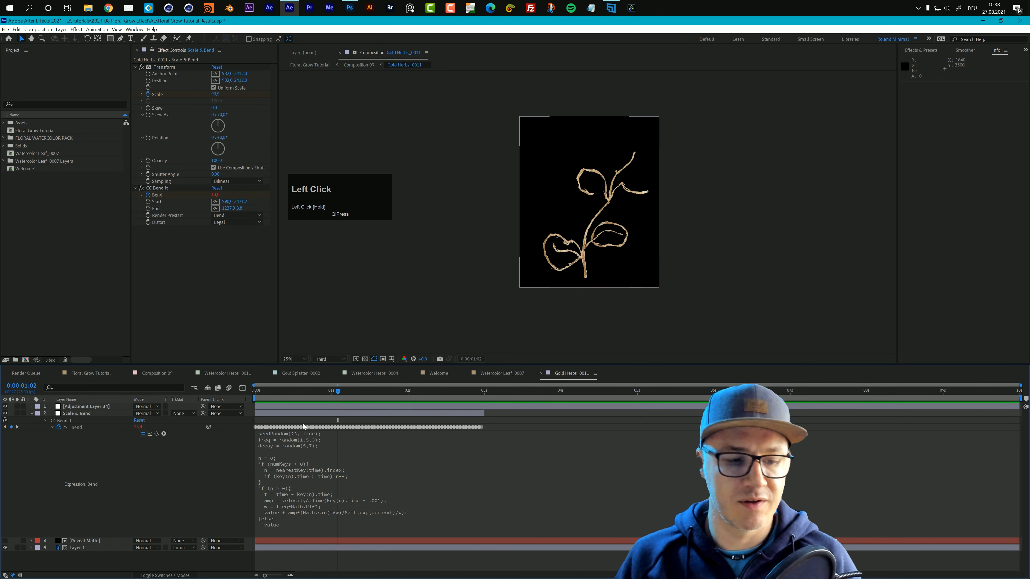
Show the Reveal Matte layer and expand its Paint effect to list the brush strokes, with the Scale & Bend layer collapsed
{"action": "left_click", "coordinate": [92, 542]}
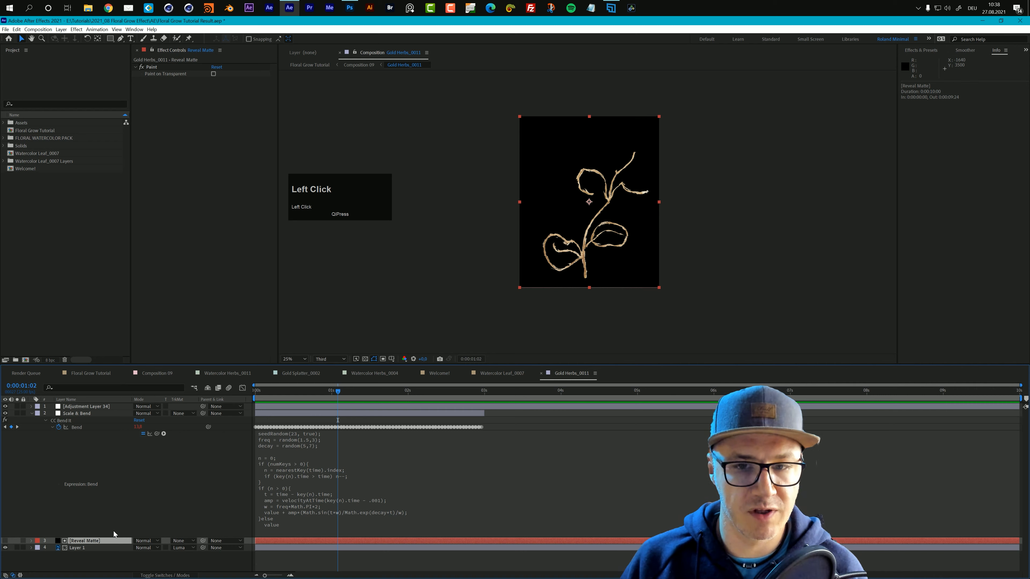
{"action": "left_click", "coordinate": [6, 541]}
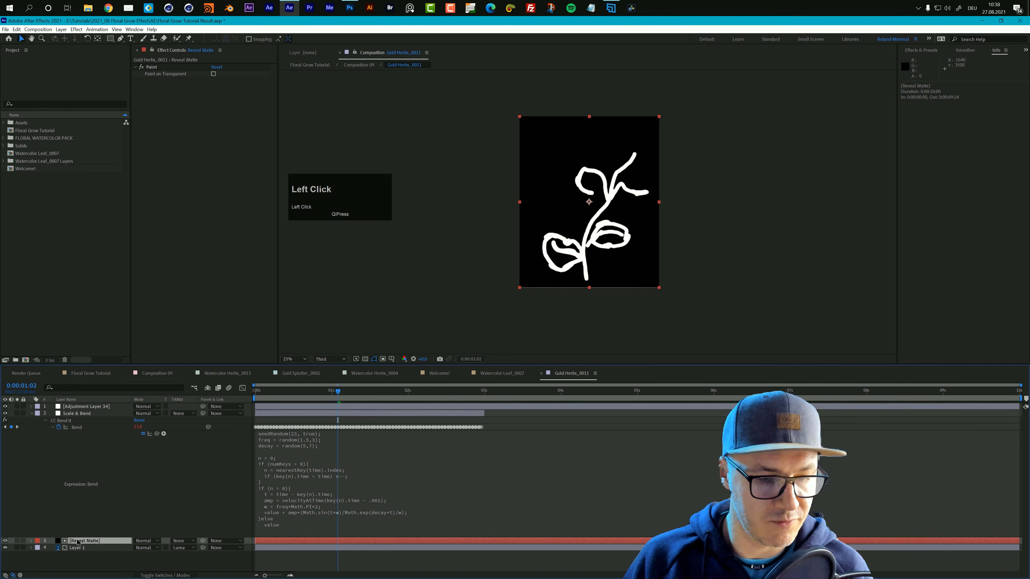
{"action": "key", "text": "e"}
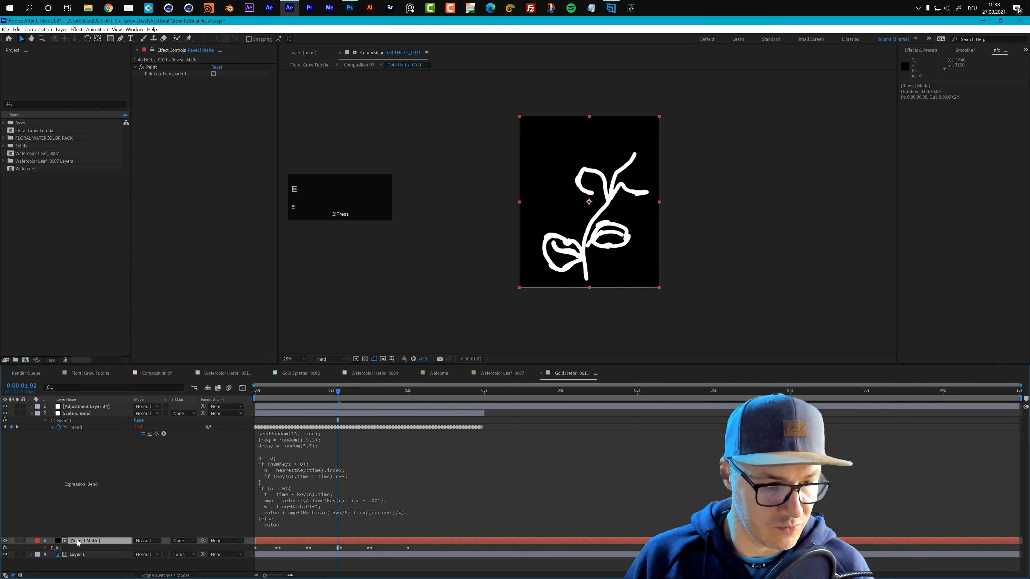
{"action": "left_click", "coordinate": [52, 549]}
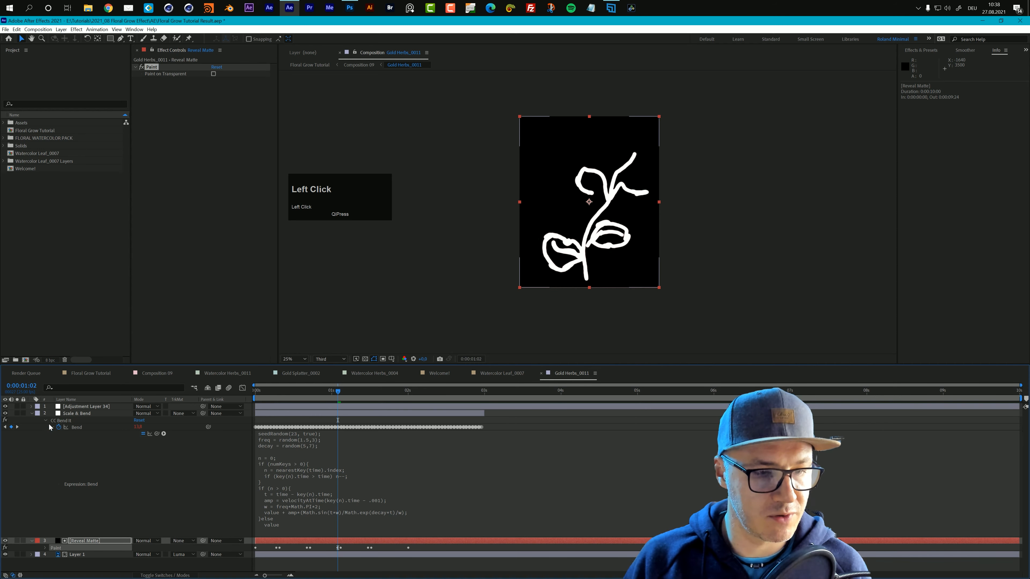
{"action": "left_click", "coordinate": [31, 413]}
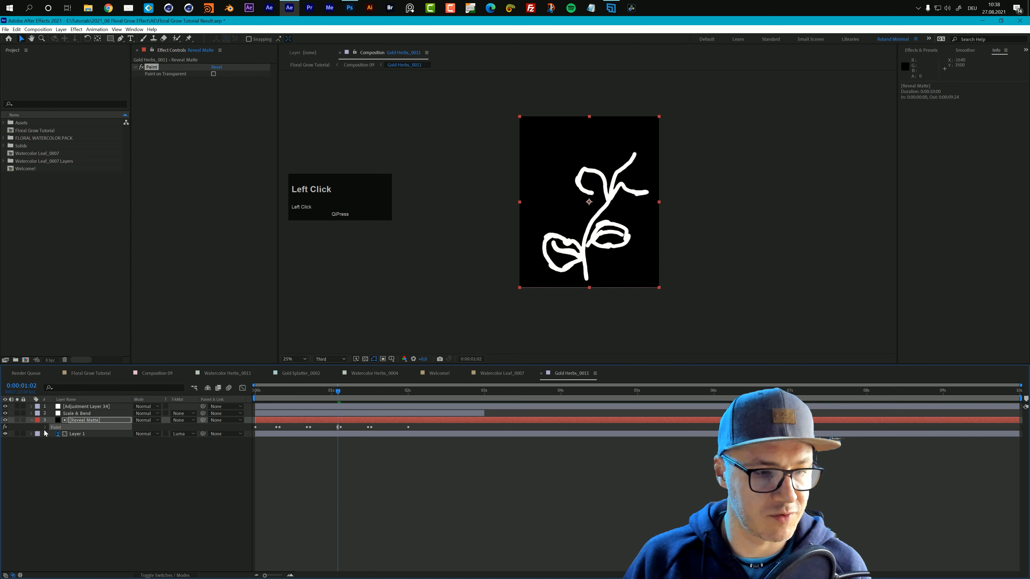
{"action": "left_click", "coordinate": [44, 427]}
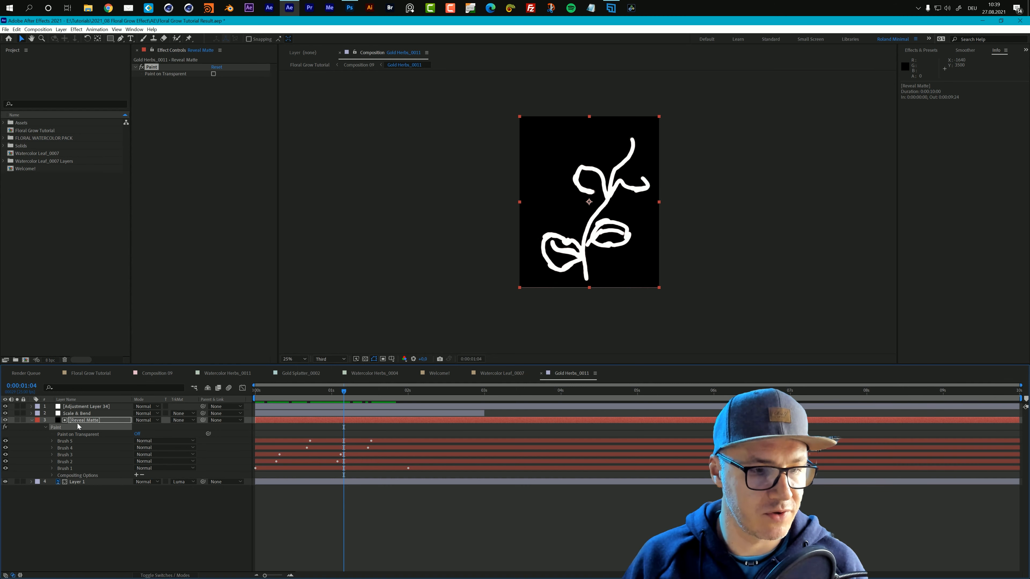
Hide the Reveal Matte layer and play the gold branch's growth from the first frame to about 0:00:02:09
{"action": "left_click", "coordinate": [5, 421]}
{"action": "scroll", "coordinate": [609, 251], "scroll_direction": "up", "scroll_amount": 2}
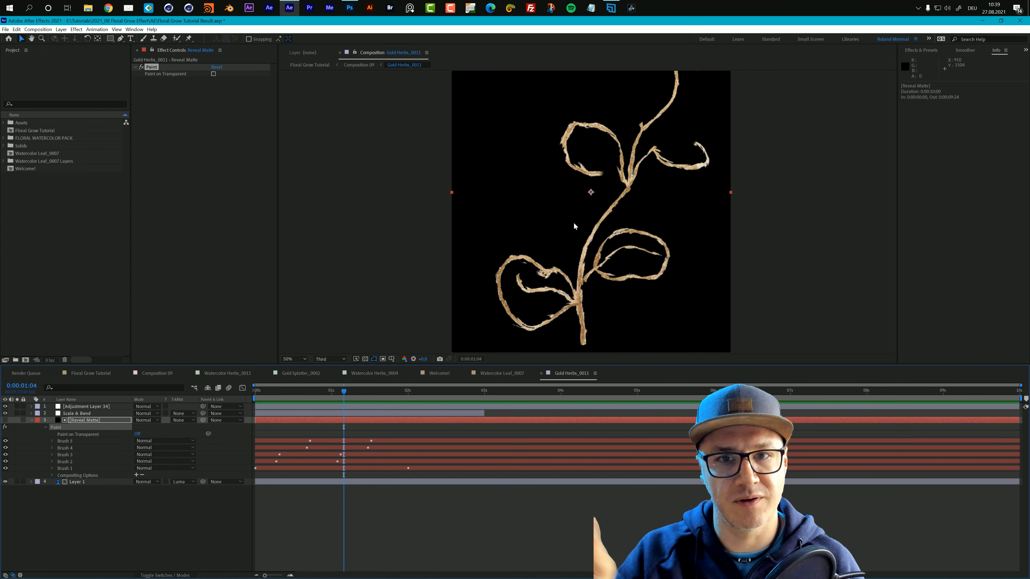
{"action": "left_click_drag", "start_coordinate": [352, 384], "coordinate": [242, 392]}
{"action": "key", "text": "space"}
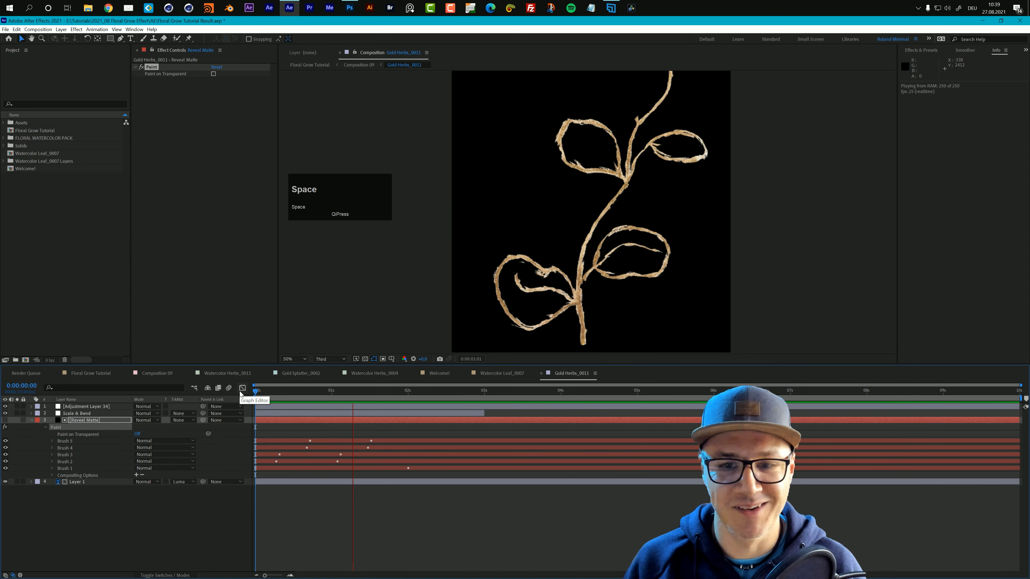
{"action": "key", "text": "space"}
{"action": "scroll", "coordinate": [490, 284], "scroll_direction": "down", "scroll_amount": 1}
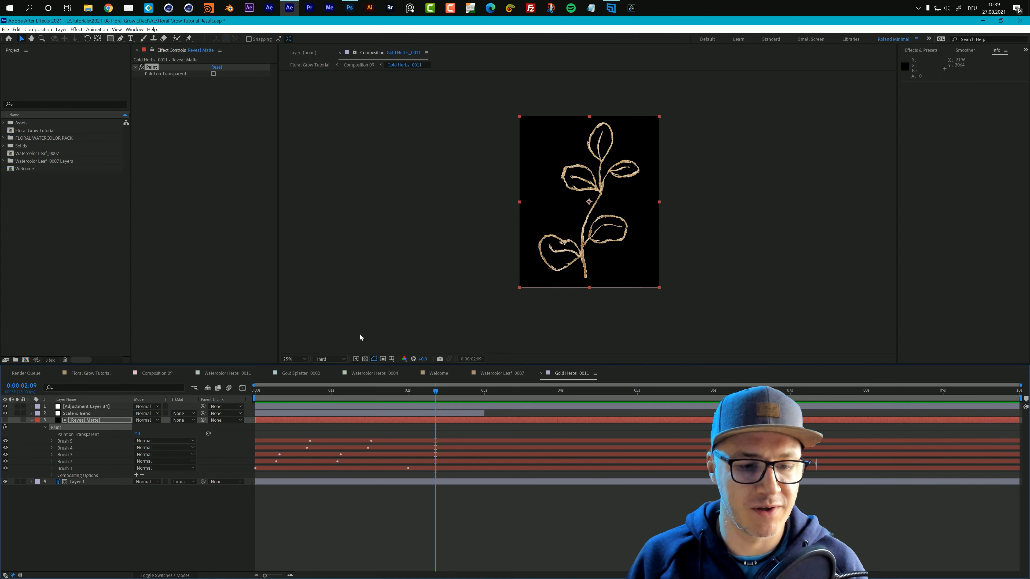
Replay the whole gold branch's growth from the first frame and stop at about 0:00:02:01
{"action": "left_click", "coordinate": [256, 392]}
{"action": "key", "text": "space"}
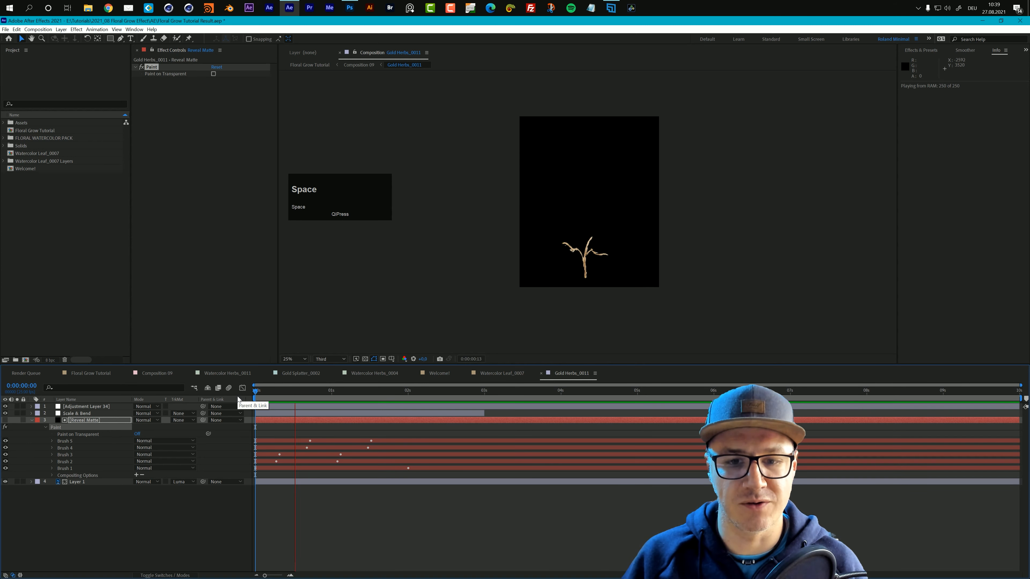
{"action": "key", "text": "space"}
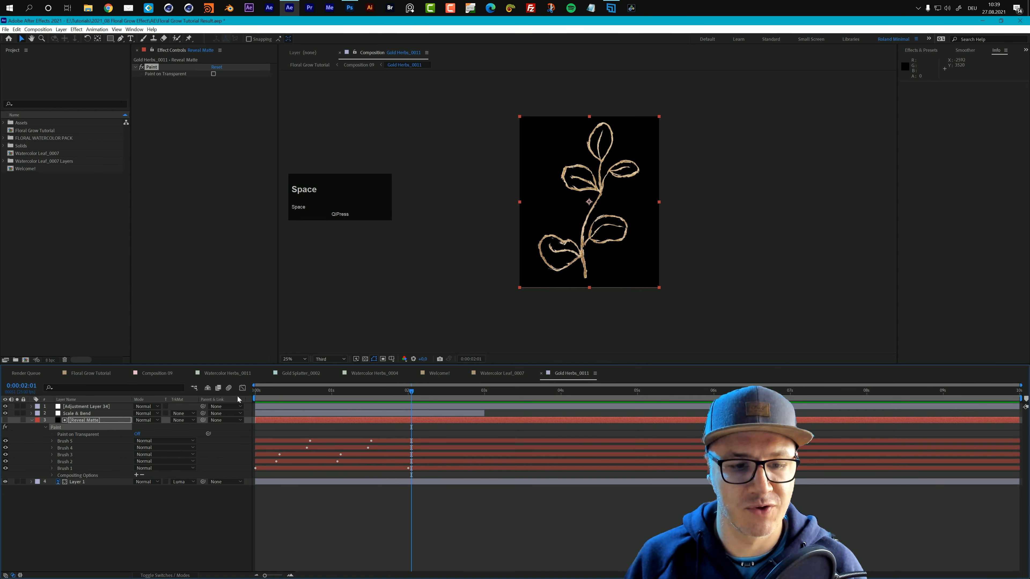
Turn off the Scale & Bend layer and scrub through the first second of the branch's growth
{"action": "mouse_move", "coordinate": [272, 396]}
{"action": "left_mouse_down"}
{"action": "mouse_move", "coordinate": [258, 397]}
{"action": "mouse_move", "coordinate": [402, 410]}
{"action": "mouse_move", "coordinate": [384, 411]}
{"action": "left_mouse_up"}
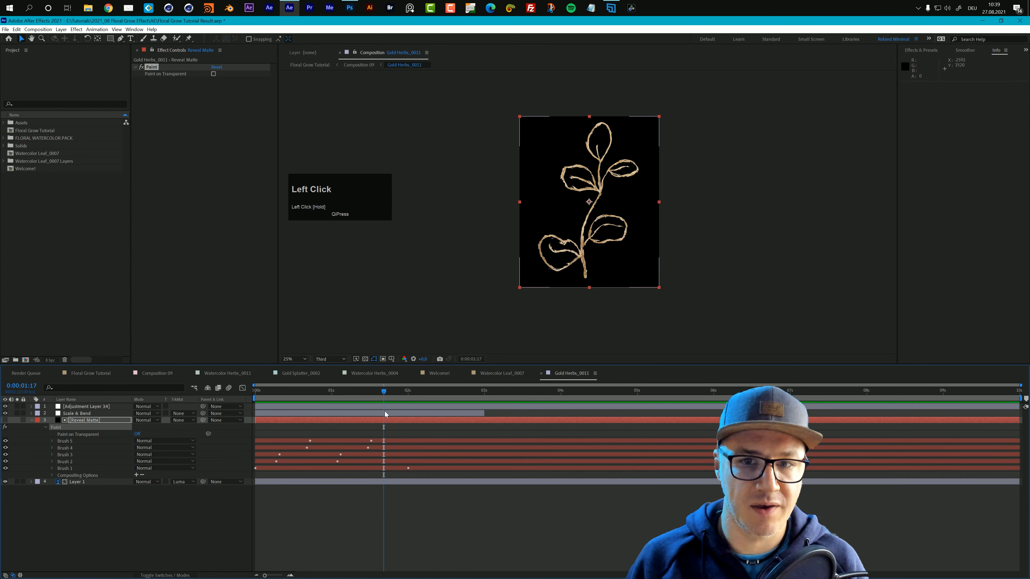
{"action": "left_click", "coordinate": [5, 414]}
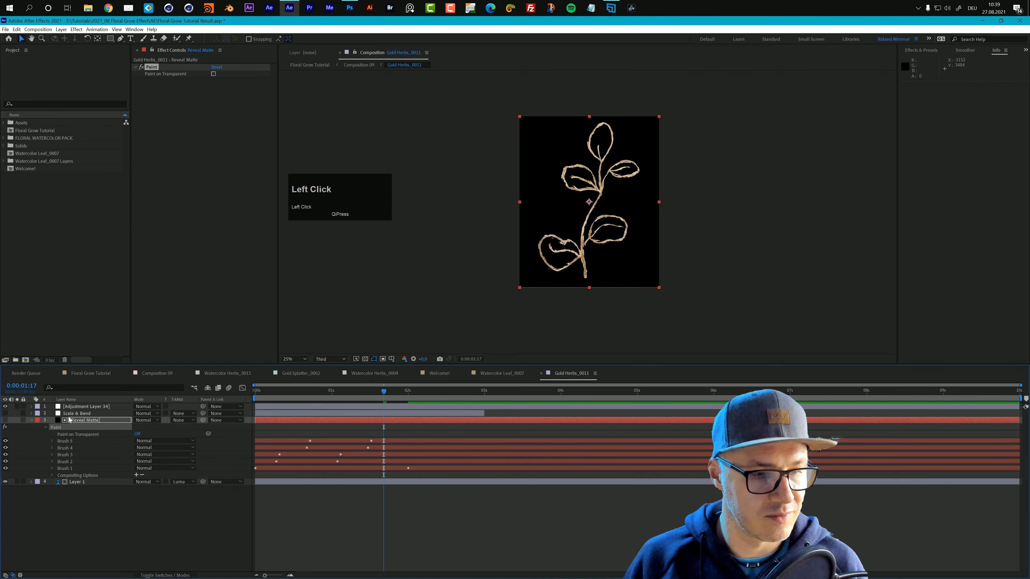
{"action": "mouse_move", "coordinate": [255, 392]}
{"action": "left_mouse_down"}
{"action": "mouse_move", "coordinate": [363, 392]}
{"action": "mouse_move", "coordinate": [262, 407]}
{"action": "mouse_move", "coordinate": [255, 394]}
{"action": "mouse_move", "coordinate": [383, 400]}
{"action": "mouse_move", "coordinate": [263, 407]}
{"action": "mouse_move", "coordinate": [416, 397]}
{"action": "mouse_move", "coordinate": [271, 408]}
{"action": "mouse_move", "coordinate": [321, 408]}
{"action": "left_mouse_up"}
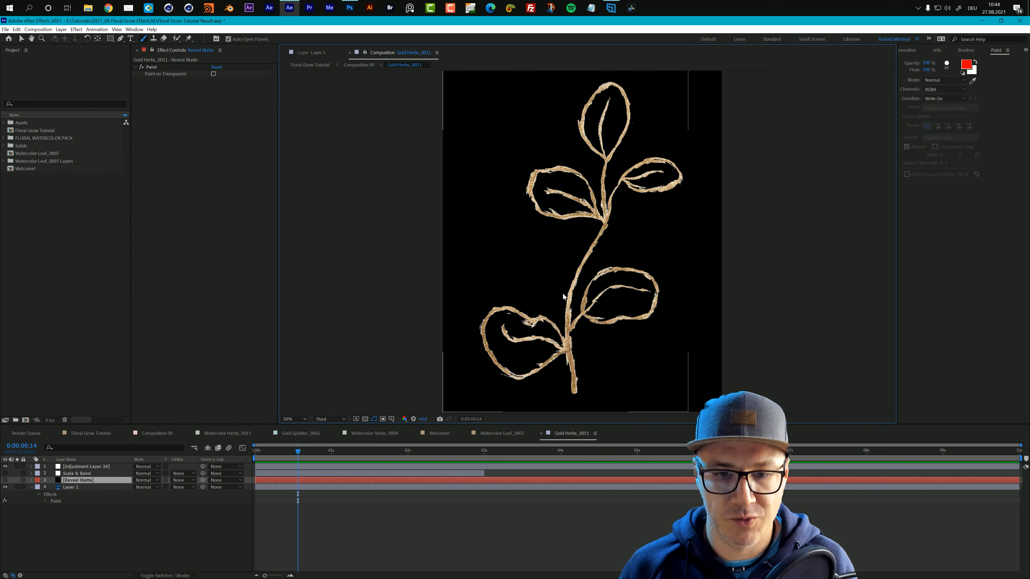
Open Layer 1 in its own layer view, with the lower leaves and the base of the stem in view
{"action": "key", "text": "z"}
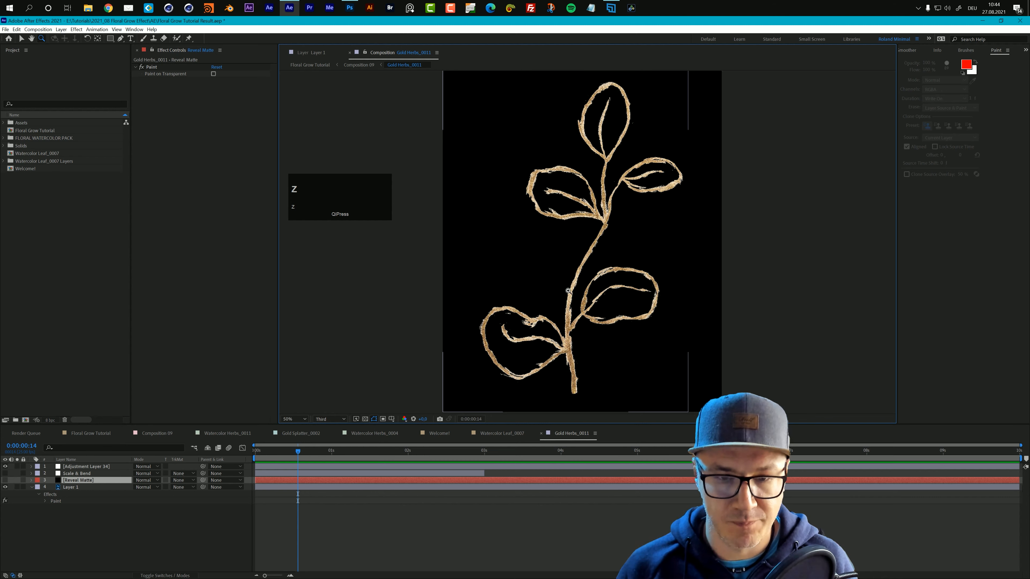
{"action": "left_click", "coordinate": [83, 489]}
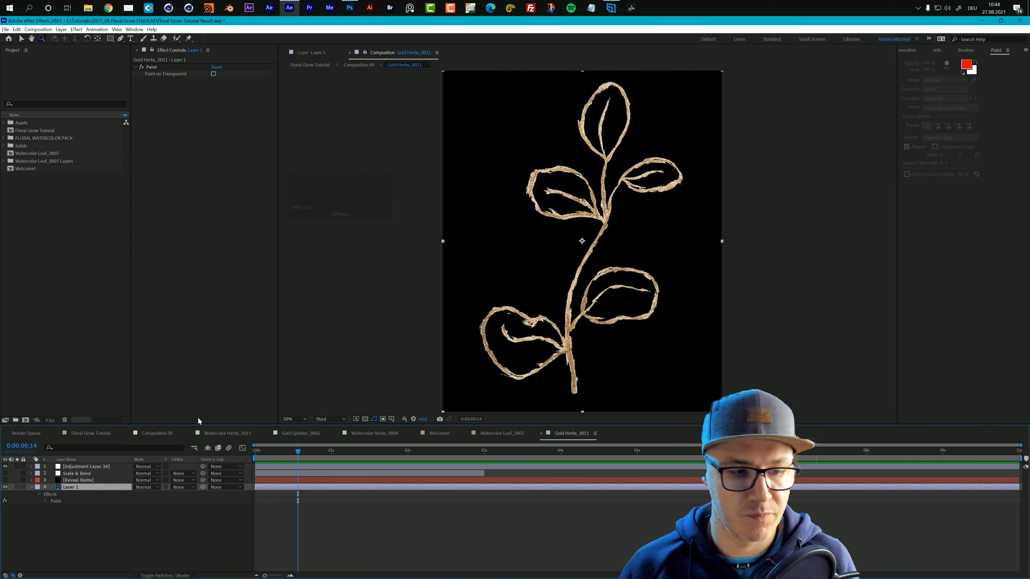
{"action": "left_click", "coordinate": [89, 487]}
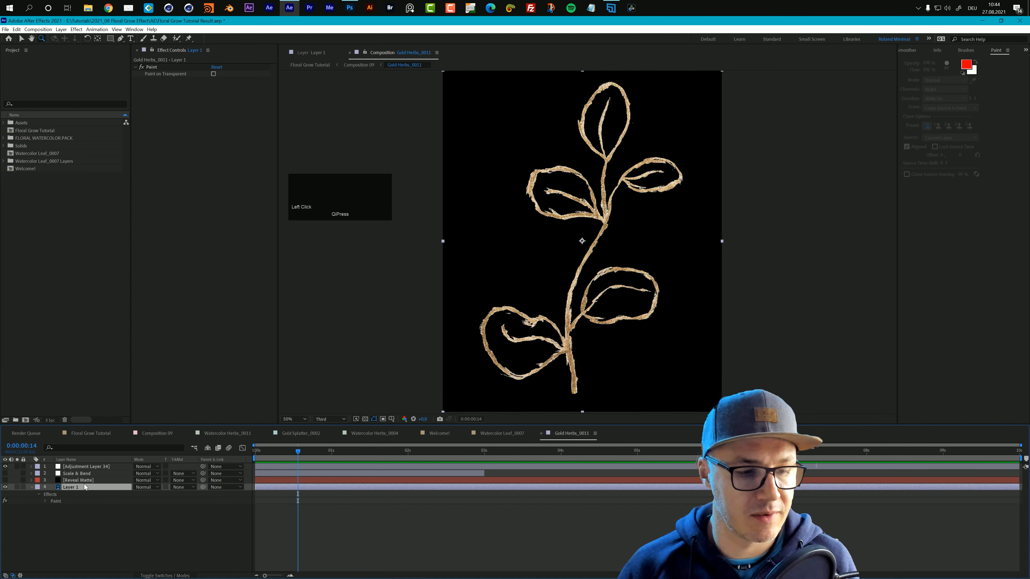
{"action": "double_click", "coordinate": [72, 491]}
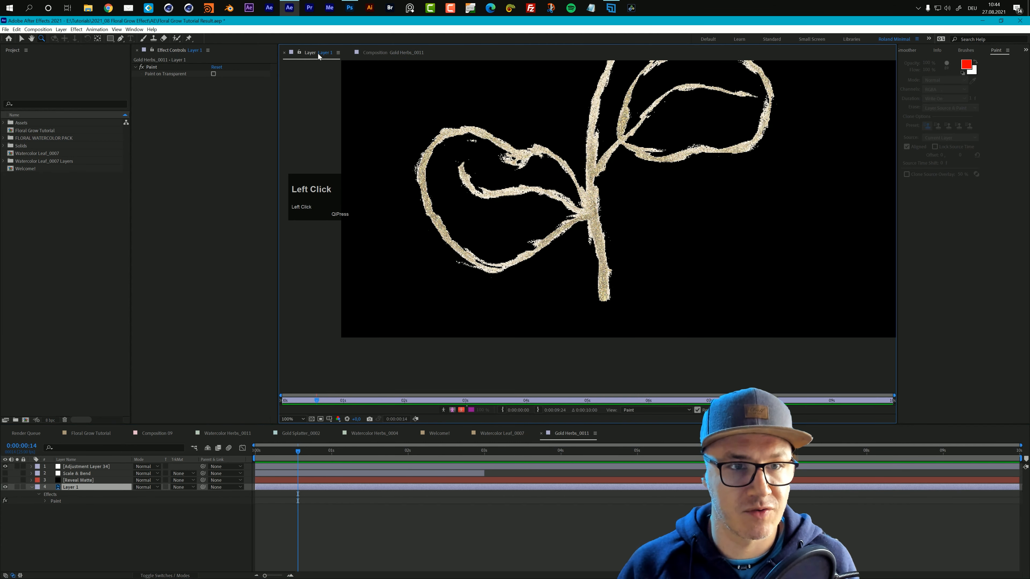
{"action": "key", "text": "space"}
{"action": "left_click_drag", "start_coordinate": [624, 189], "coordinate": [610, 239]}
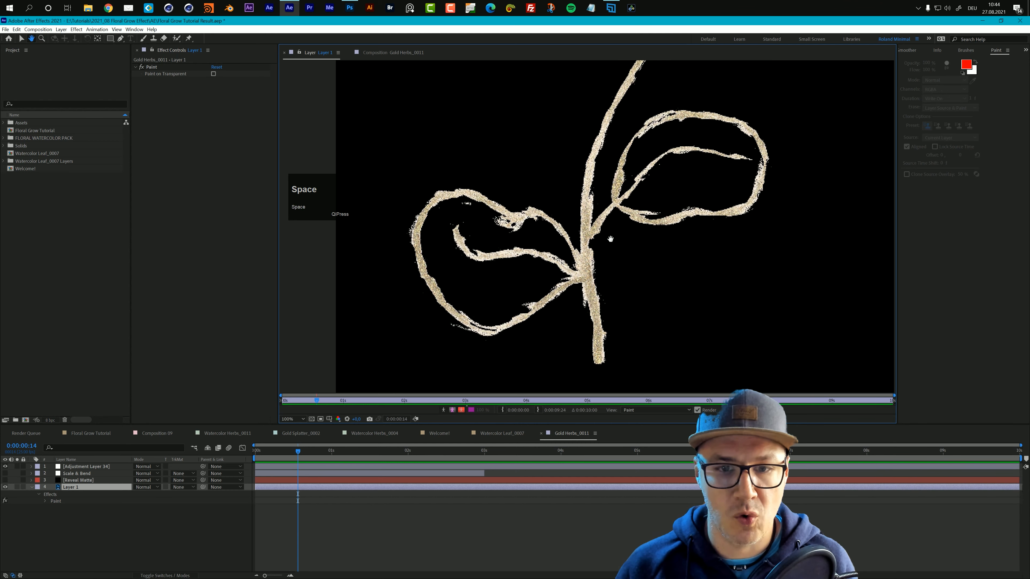
Activate the Brush tool with Write On duration and keep pure red as the foreground color
{"action": "left_click", "coordinate": [144, 39]}
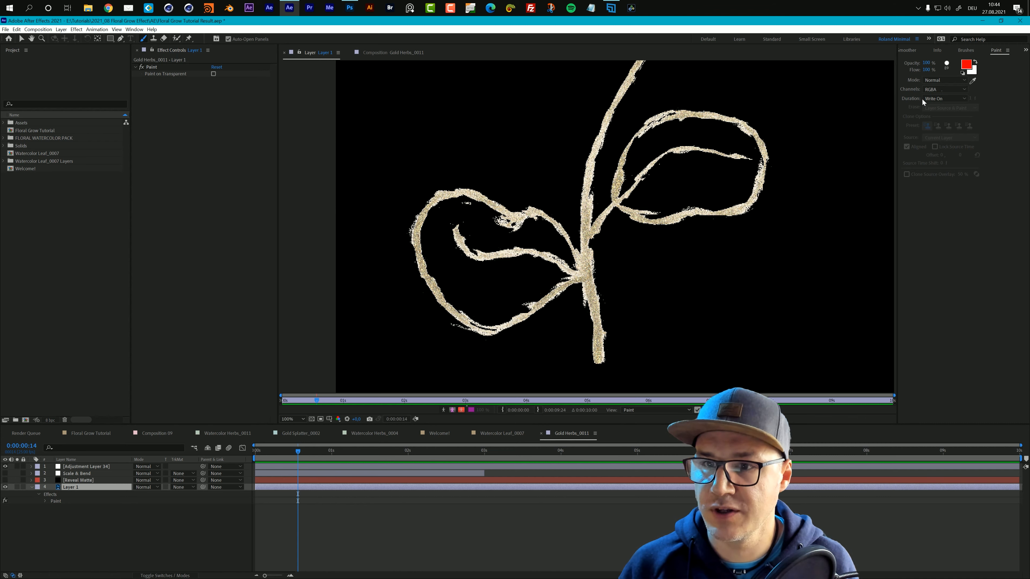
{"action": "left_click", "coordinate": [945, 99]}
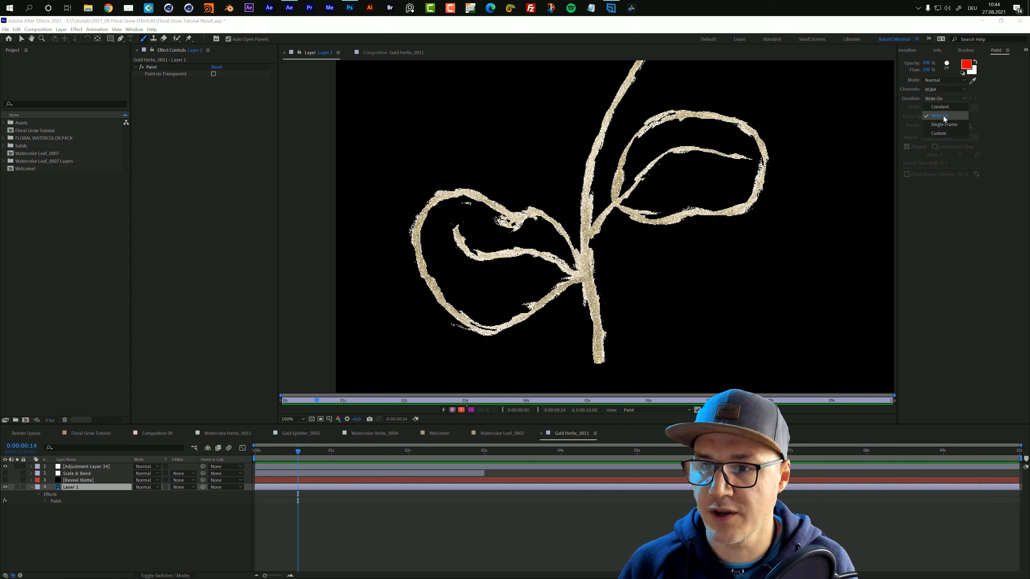
{"action": "left_click", "coordinate": [940, 117]}
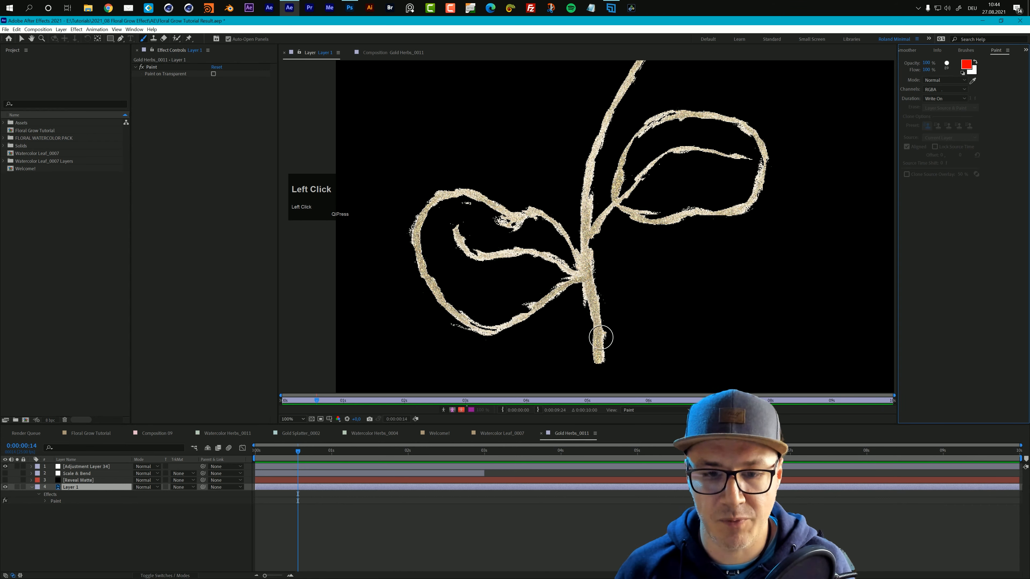
{"action": "left_click", "coordinate": [966, 64]}
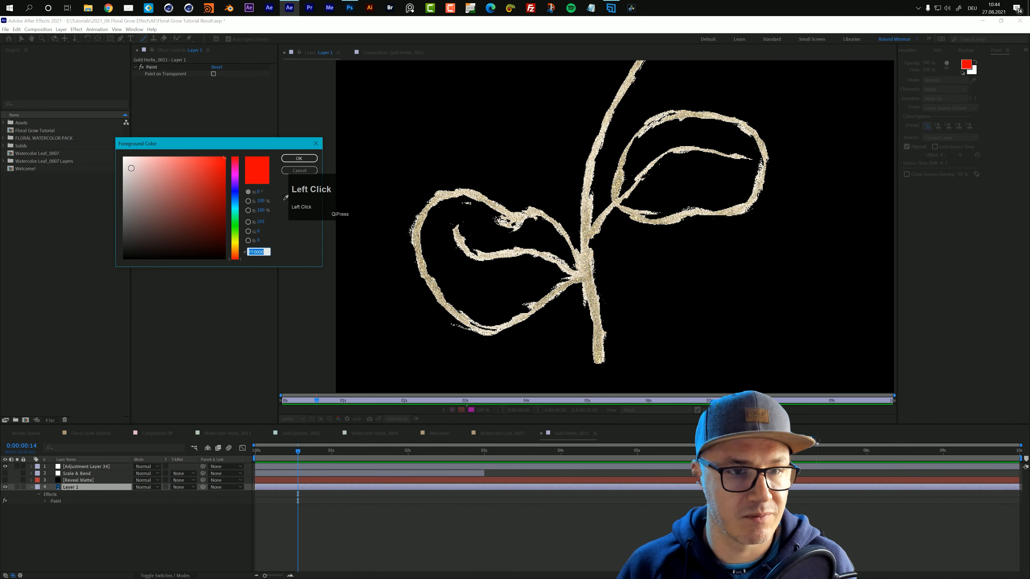
{"action": "left_click", "coordinate": [299, 158]}
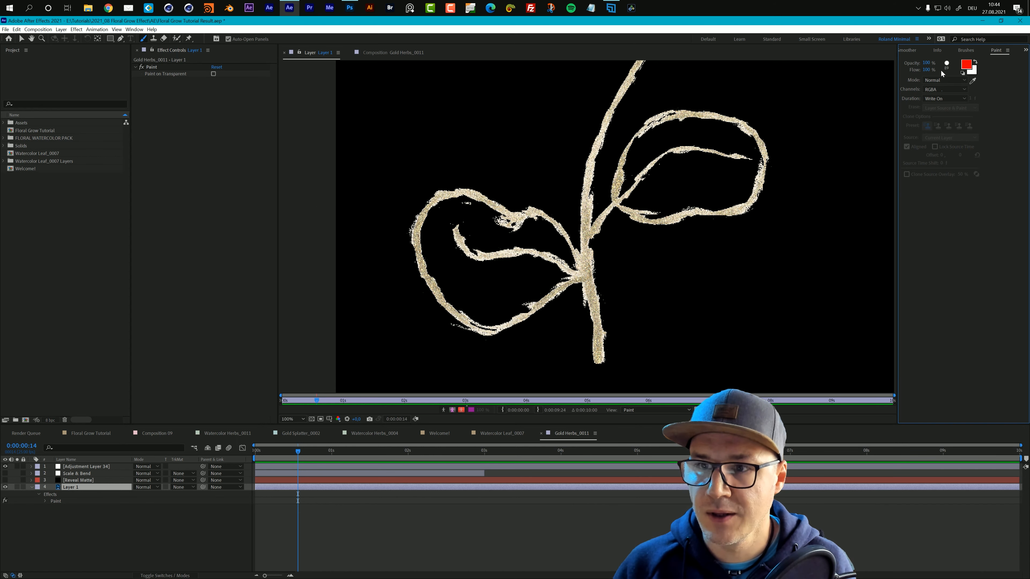
Set the brush tip's diameter to 100 px
{"action": "left_click", "coordinate": [948, 65]}
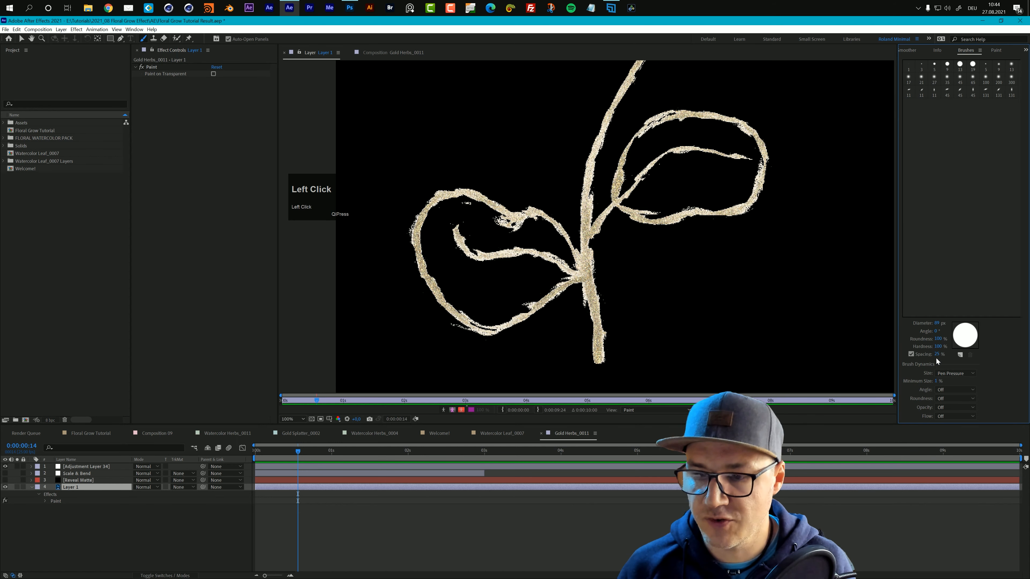
{"action": "left_click", "coordinate": [936, 323]}
{"action": "type", "text": "1"}
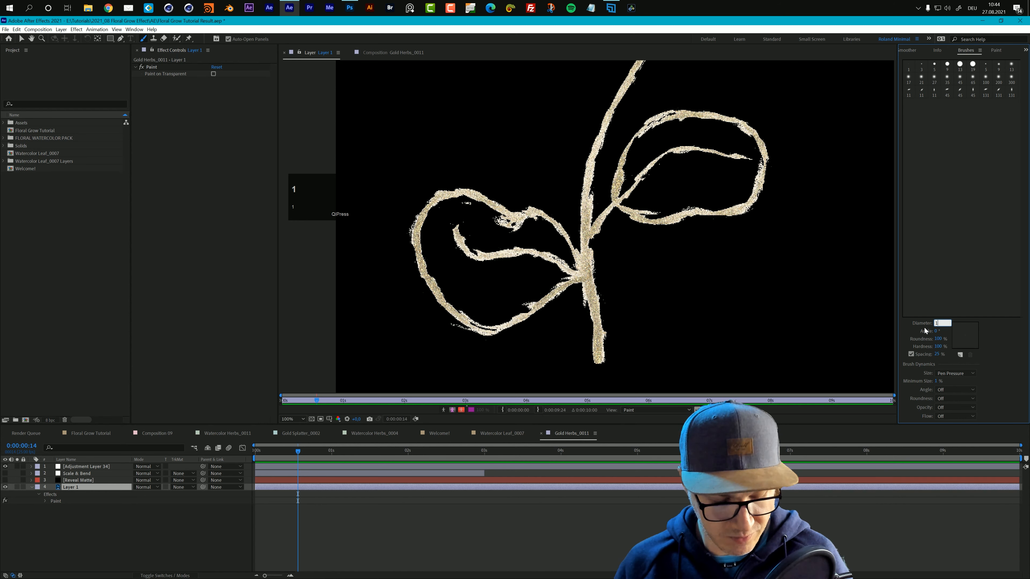
{"action": "type", "text": "00"}
{"action": "left_click", "coordinate": [957, 255]}
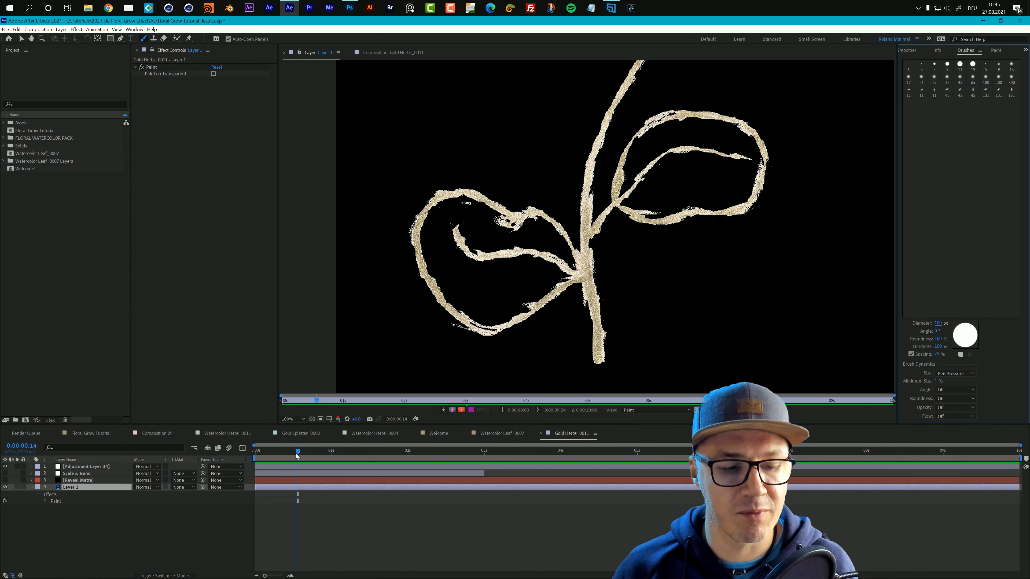
From the first frame, paint a red write-on stroke up the stem base and over the lower-left leaf's outline and vein, and play it back
{"action": "left_click_drag", "start_coordinate": [296, 452], "coordinate": [255, 452]}
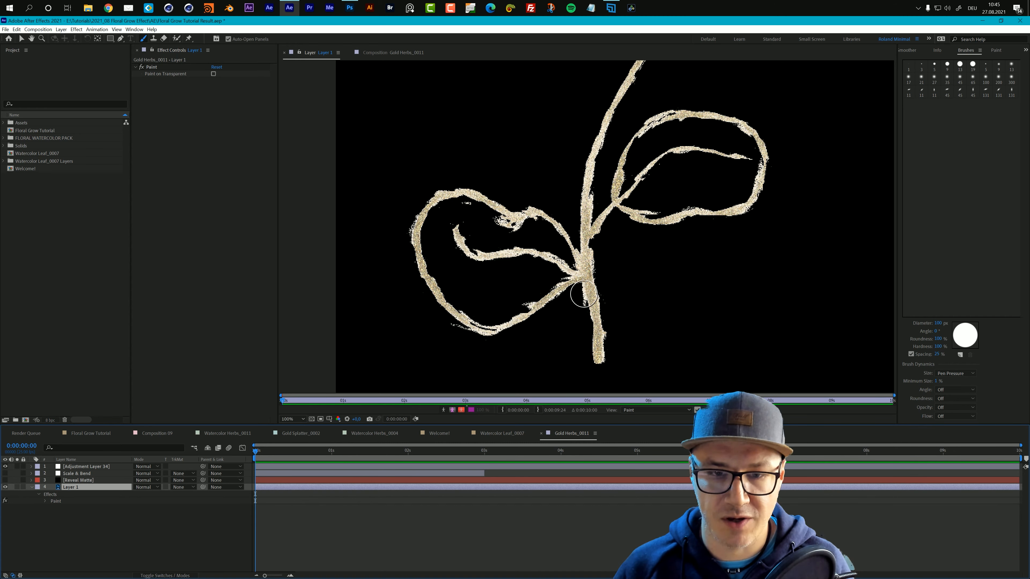
{"action": "mouse_move", "coordinate": [605, 359]}
{"action": "left_mouse_down"}
{"action": "mouse_move", "coordinate": [548, 227]}
{"action": "mouse_move", "coordinate": [483, 205]}
{"action": "mouse_move", "coordinate": [418, 227]}
{"action": "mouse_move", "coordinate": [467, 319]}
{"action": "mouse_move", "coordinate": [572, 277]}
{"action": "mouse_move", "coordinate": [440, 228]}
{"action": "mouse_move", "coordinate": [486, 260]}
{"action": "mouse_move", "coordinate": [562, 261]}
{"action": "left_mouse_up"}
{"action": "key", "text": "space"}
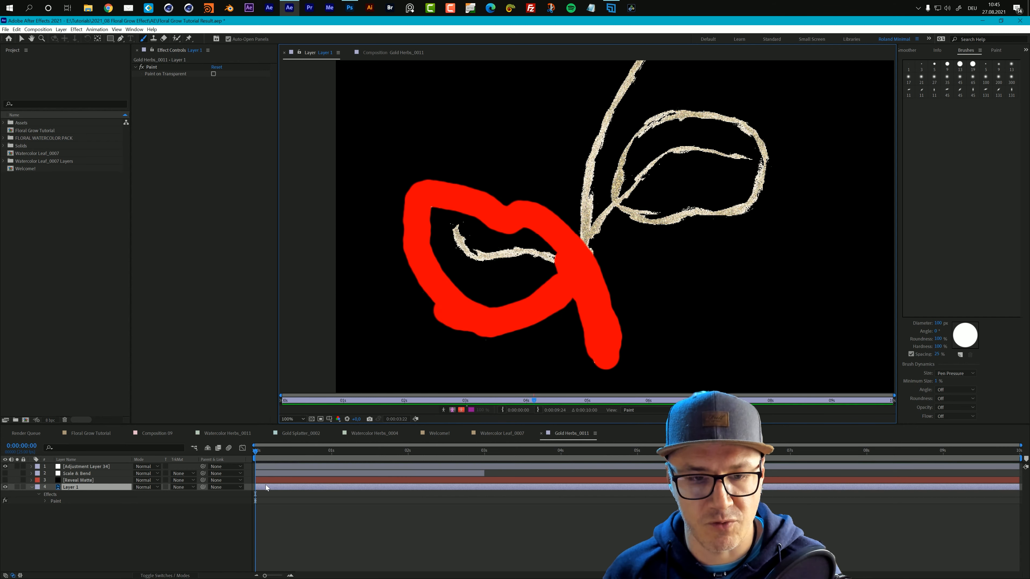
{"action": "key", "text": "space"}
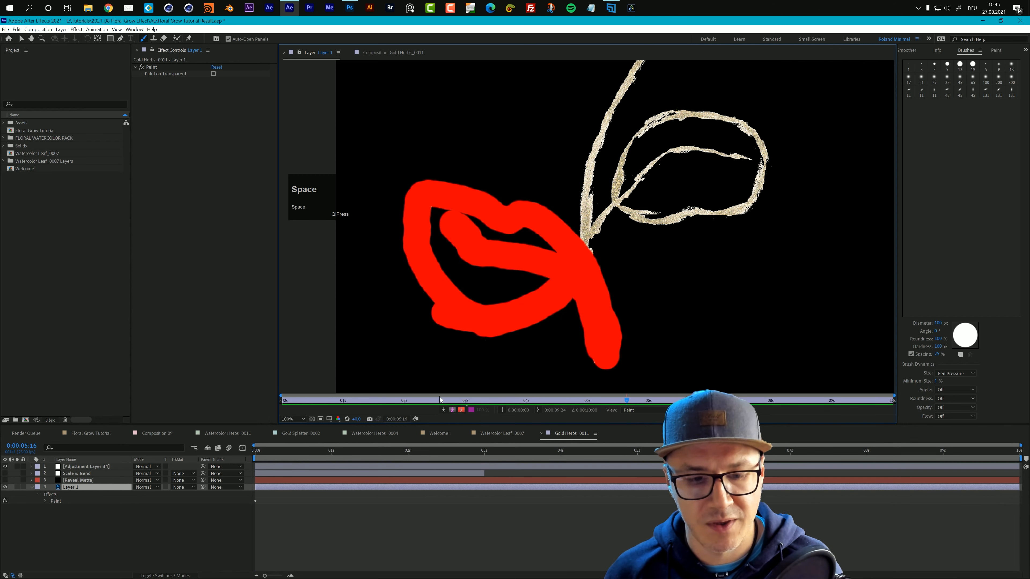
Inspect the stroke listed in Layer 1's Paint effect, then collapse the effect and reselect the layer
{"action": "left_click", "coordinate": [54, 501]}
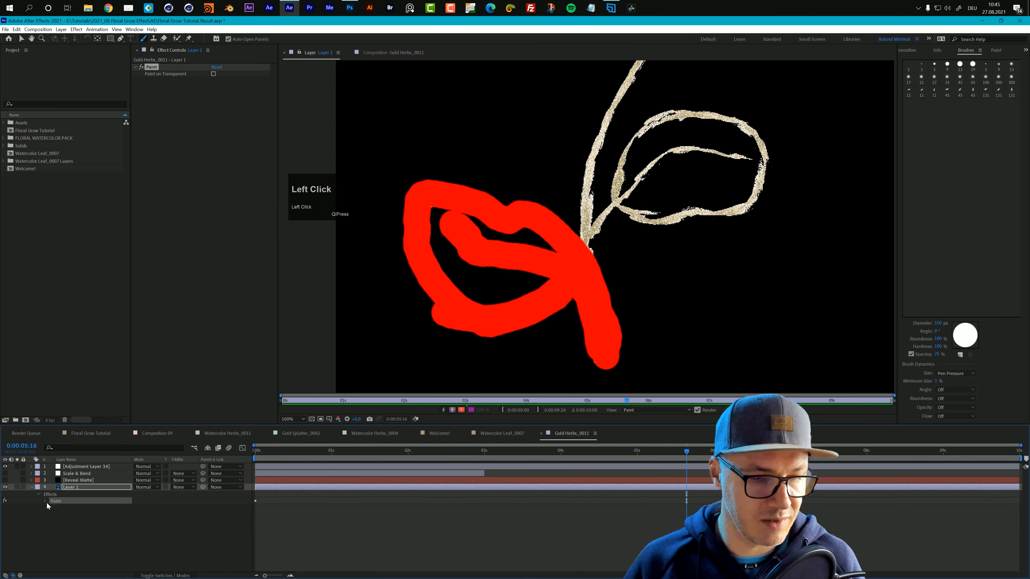
{"action": "left_click", "coordinate": [45, 501]}
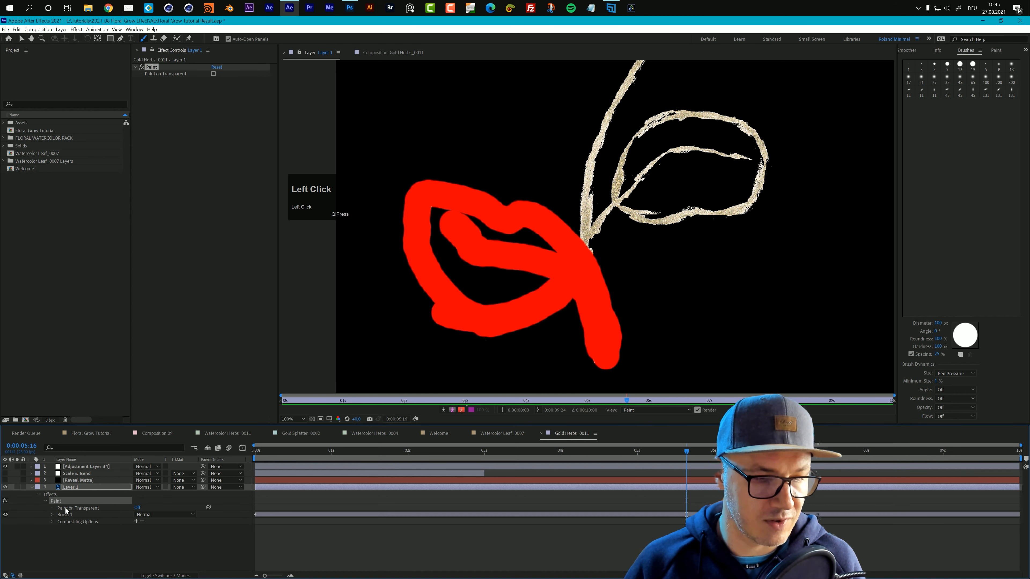
{"action": "left_click", "coordinate": [45, 501]}
{"action": "left_click", "coordinate": [80, 489]}
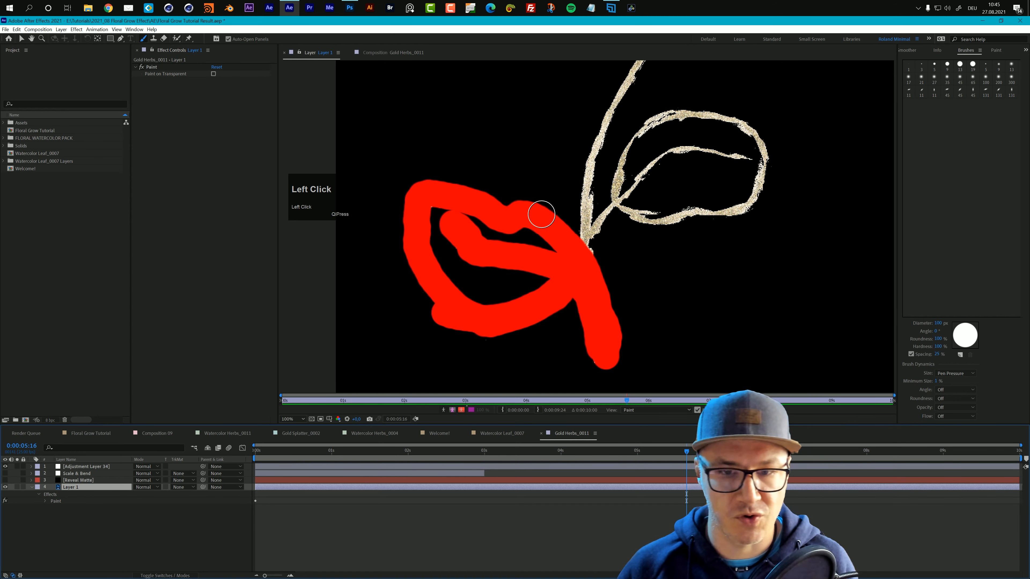
From the first frame, paint a second write-on stroke from the stem junction over the lower-right leaf, and play back both strokes
{"action": "left_click_drag", "start_coordinate": [496, 451], "coordinate": [254, 451]}
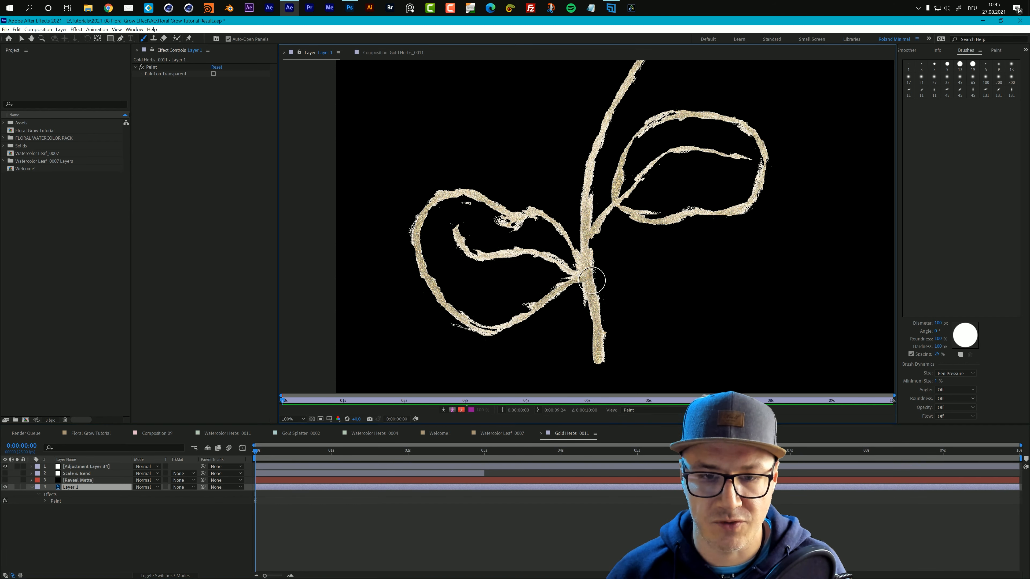
{"action": "mouse_move", "coordinate": [586, 274]}
{"action": "left_mouse_down"}
{"action": "mouse_move", "coordinate": [622, 198]}
{"action": "mouse_move", "coordinate": [641, 140]}
{"action": "mouse_move", "coordinate": [677, 119]}
{"action": "mouse_move", "coordinate": [736, 119]}
{"action": "mouse_move", "coordinate": [759, 171]}
{"action": "mouse_move", "coordinate": [746, 203]}
{"action": "mouse_move", "coordinate": [755, 191]}
{"action": "mouse_move", "coordinate": [668, 227]}
{"action": "mouse_move", "coordinate": [620, 215]}
{"action": "mouse_move", "coordinate": [664, 162]}
{"action": "mouse_move", "coordinate": [622, 189]}
{"action": "mouse_move", "coordinate": [711, 151]}
{"action": "mouse_move", "coordinate": [743, 154]}
{"action": "mouse_move", "coordinate": [723, 186]}
{"action": "mouse_move", "coordinate": [661, 214]}
{"action": "mouse_move", "coordinate": [685, 205]}
{"action": "left_mouse_up"}
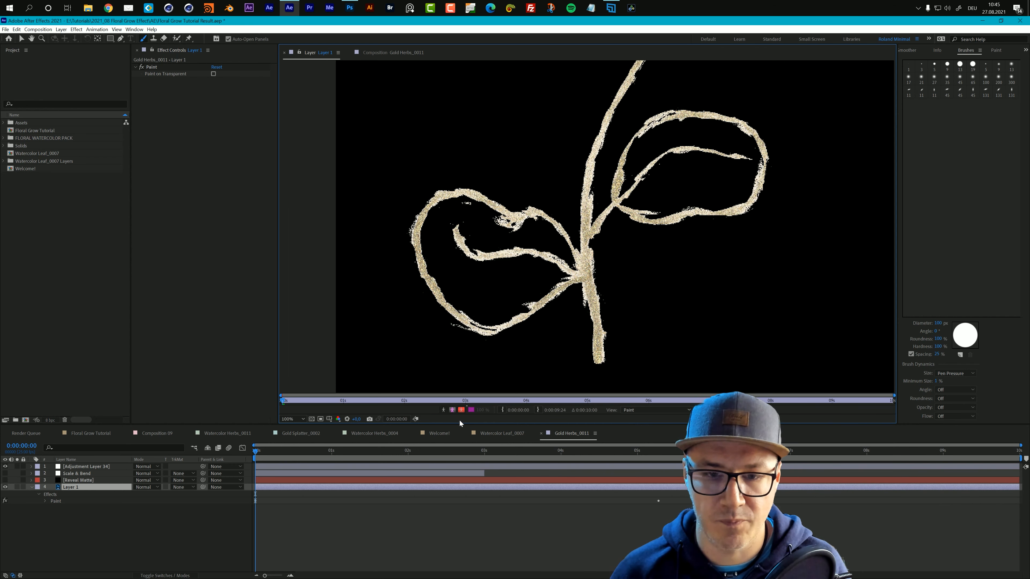
{"action": "key", "text": "space"}
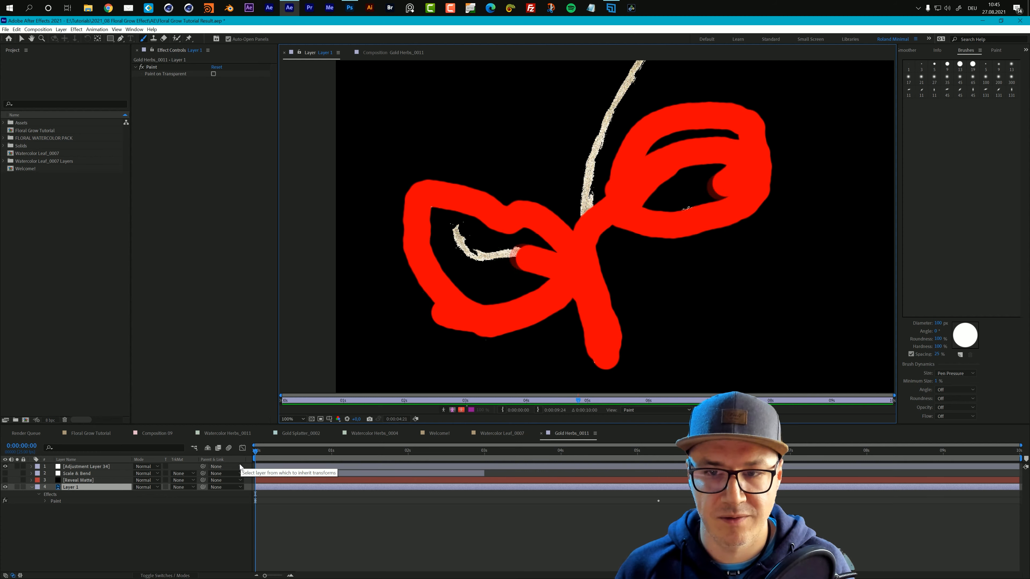
{"action": "key", "text": "space"}
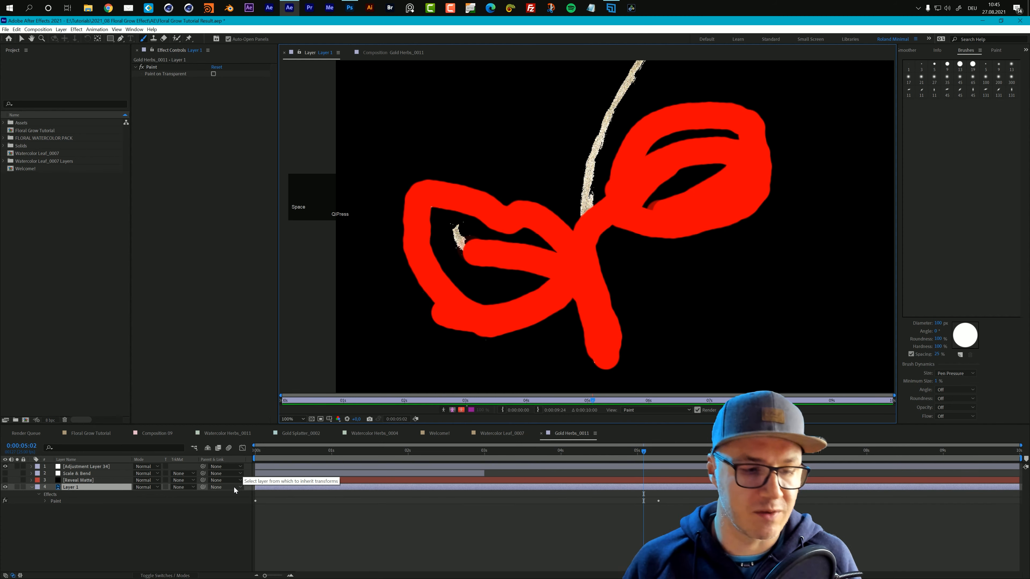
Create a white solid directly above Layer 1
{"action": "left_click", "coordinate": [71, 487]}
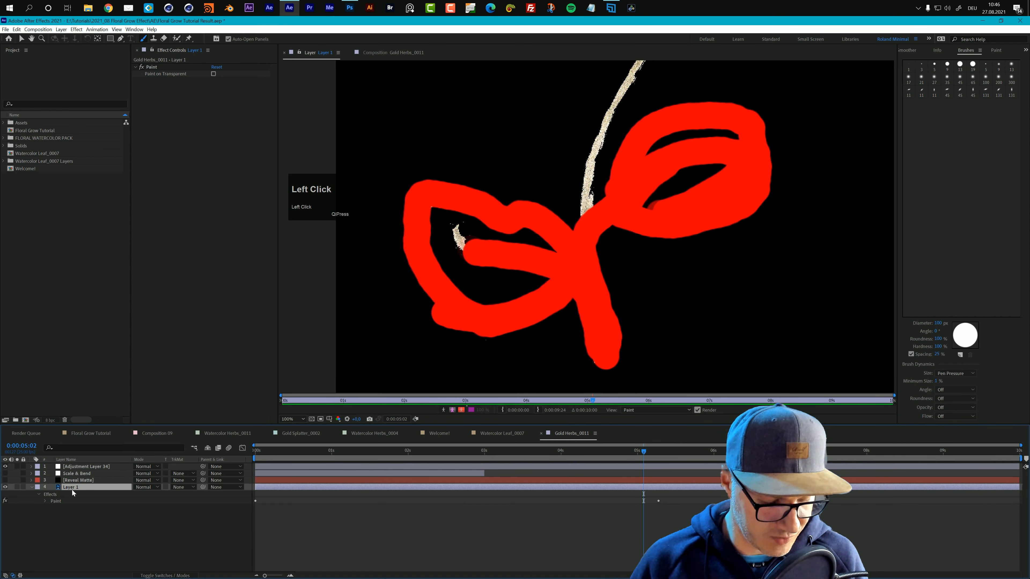
{"action": "left_click", "coordinate": [61, 30]}
{"action": "mouse_move", "coordinate": [61, 38]}
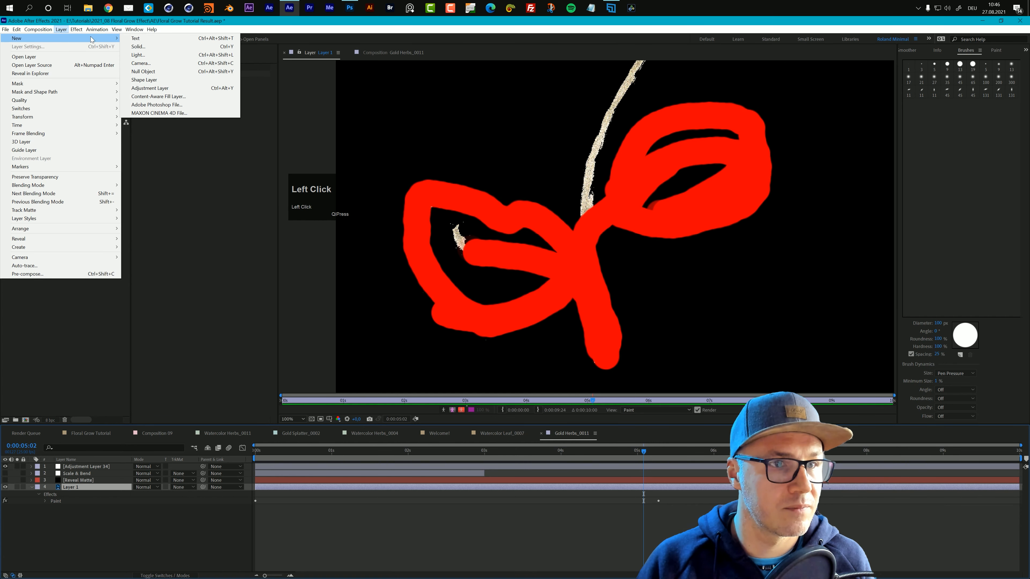
{"action": "left_click", "coordinate": [139, 46]}
{"action": "left_click", "coordinate": [687, 332]}
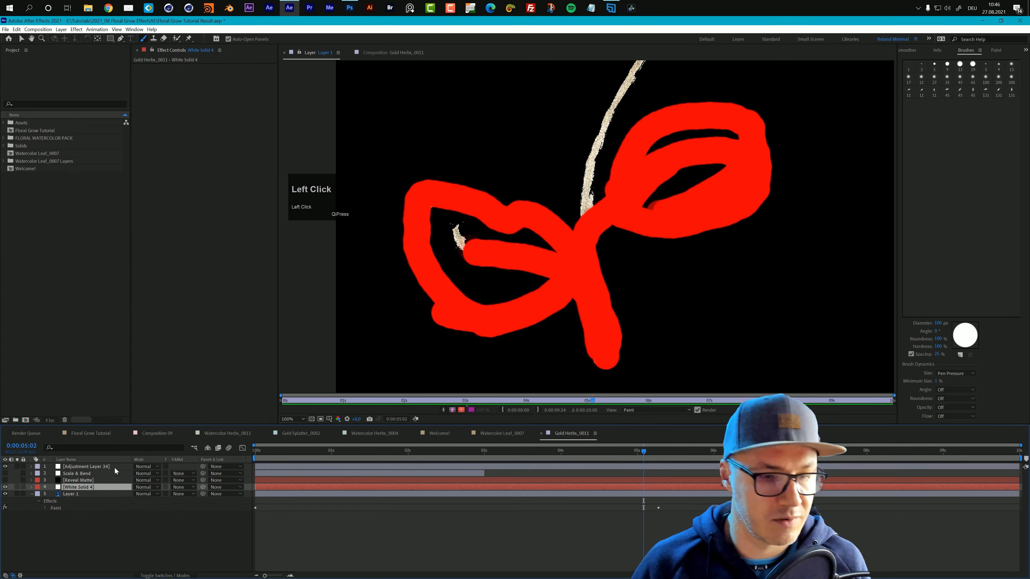
Transfer the Paint effect from Layer 1 to the white solid at the first frame, deleting it from Layer 1
{"action": "left_click", "coordinate": [74, 489]}
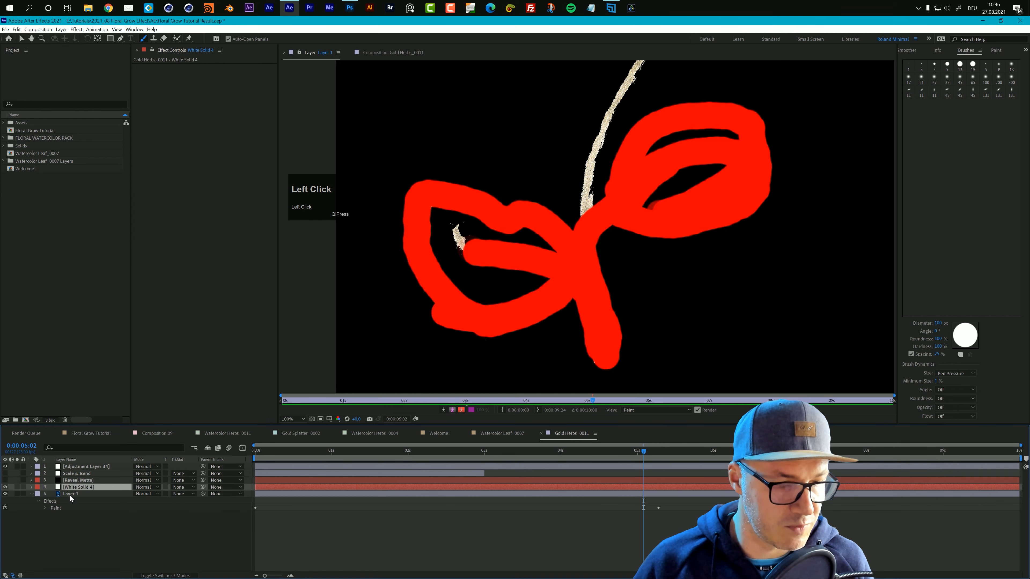
{"action": "left_click", "coordinate": [56, 508]}
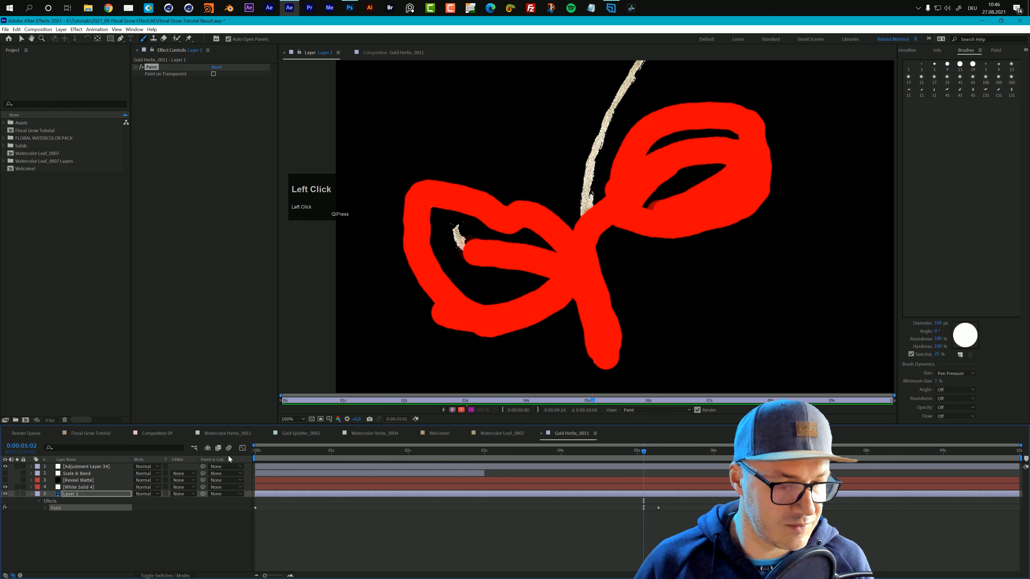
{"action": "left_click", "coordinate": [258, 451]}
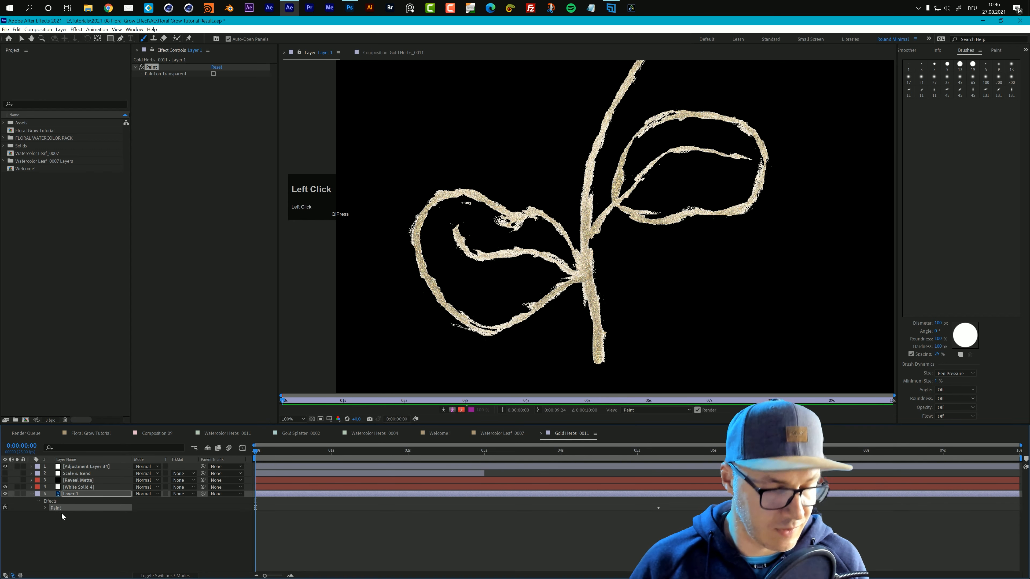
{"action": "left_click", "coordinate": [71, 489]}
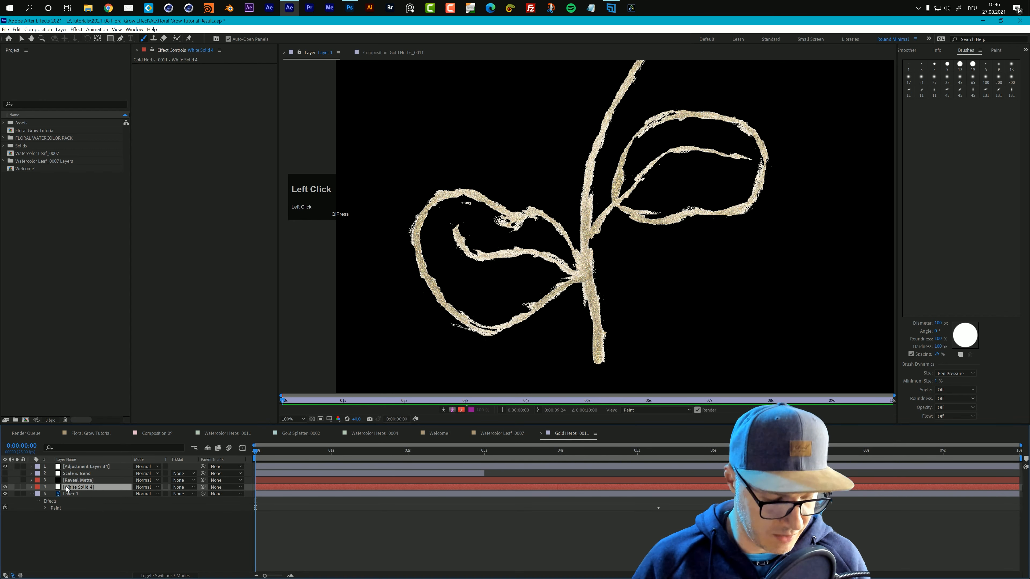
{"action": "key", "text": "ctrl+v"}
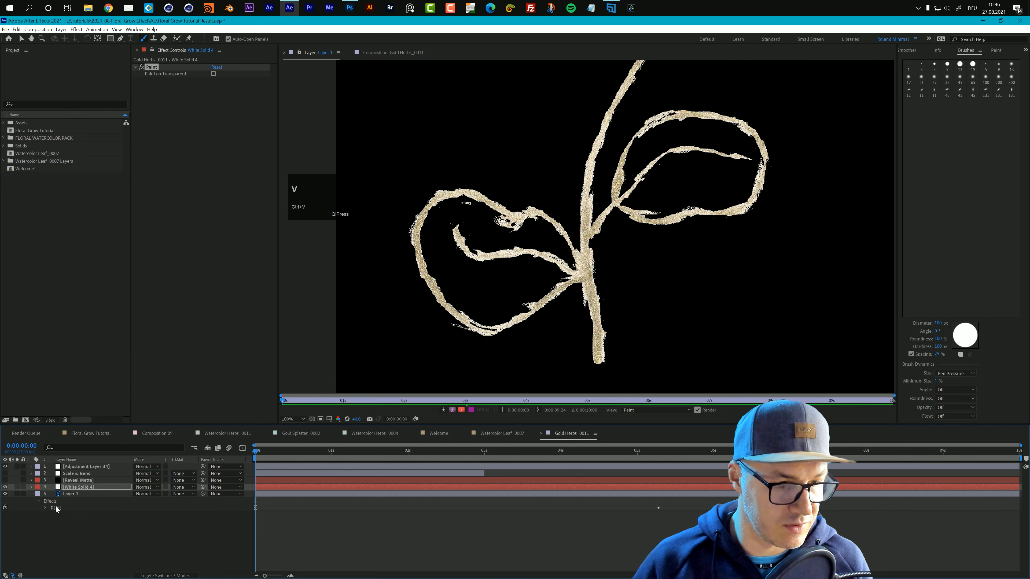
{"action": "left_click", "coordinate": [55, 508]}
{"action": "key", "text": "Delete"}
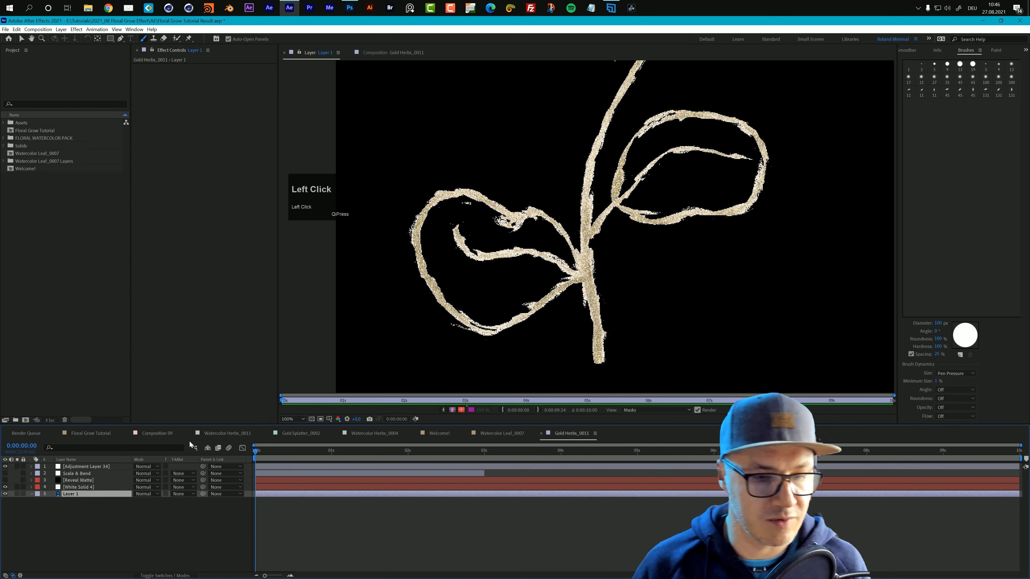
Return to the composition view, enable Paint on Transparent for the white solid's Paint effect, and preview the strokes over the branch
{"action": "left_click", "coordinate": [389, 53]}
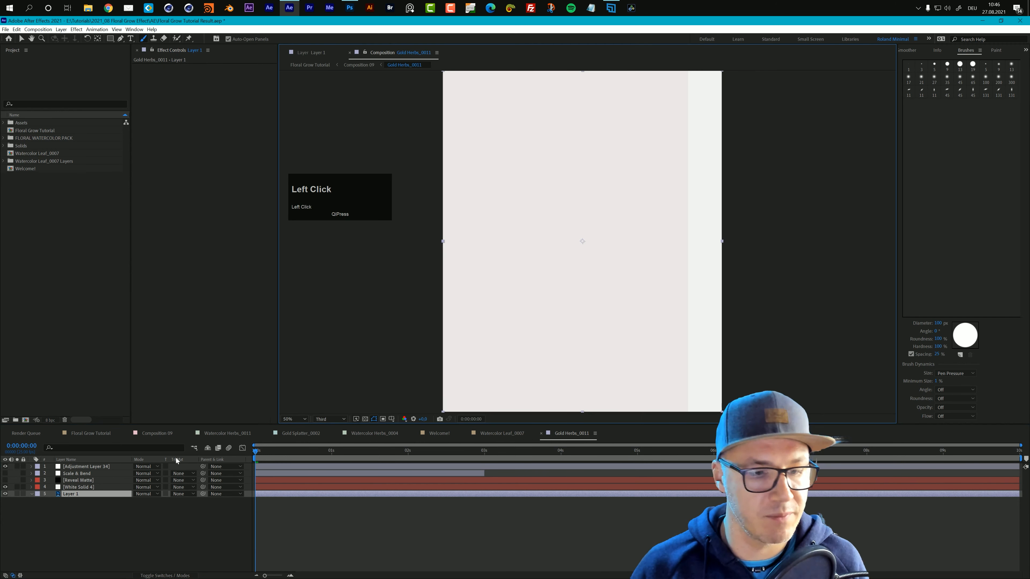
{"action": "left_click", "coordinate": [79, 487]}
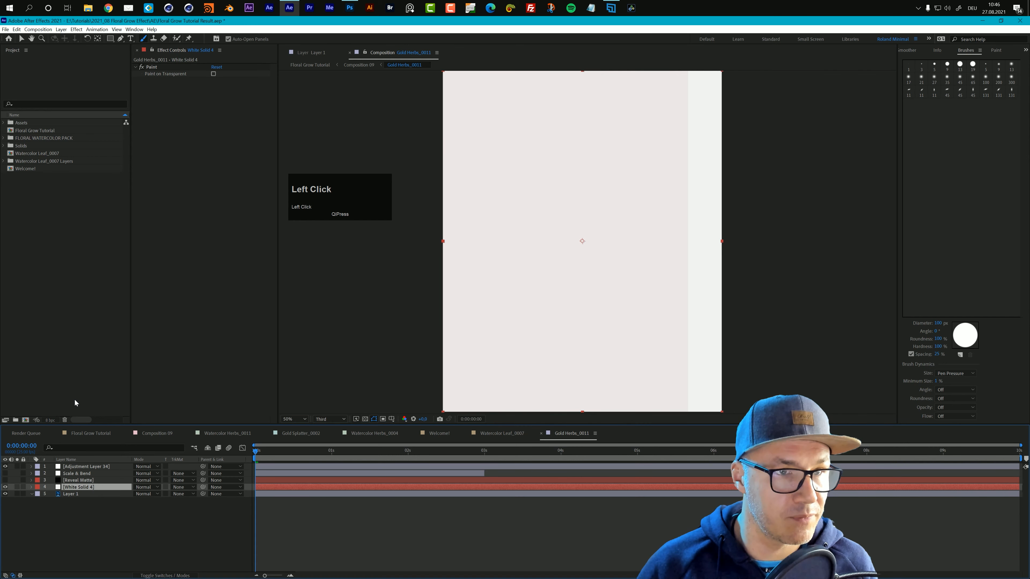
{"action": "left_click", "coordinate": [213, 73]}
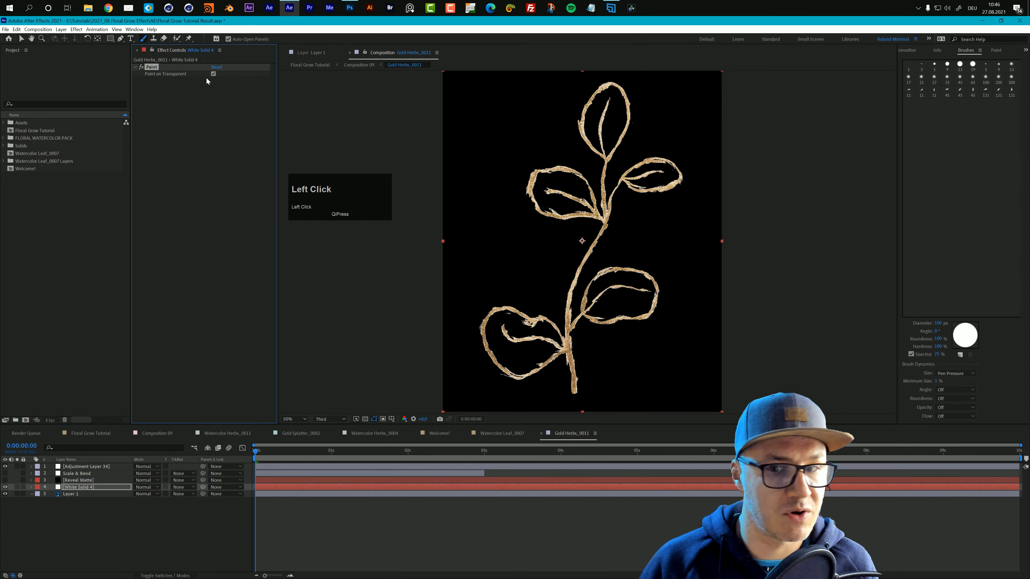
{"action": "key", "text": "space"}
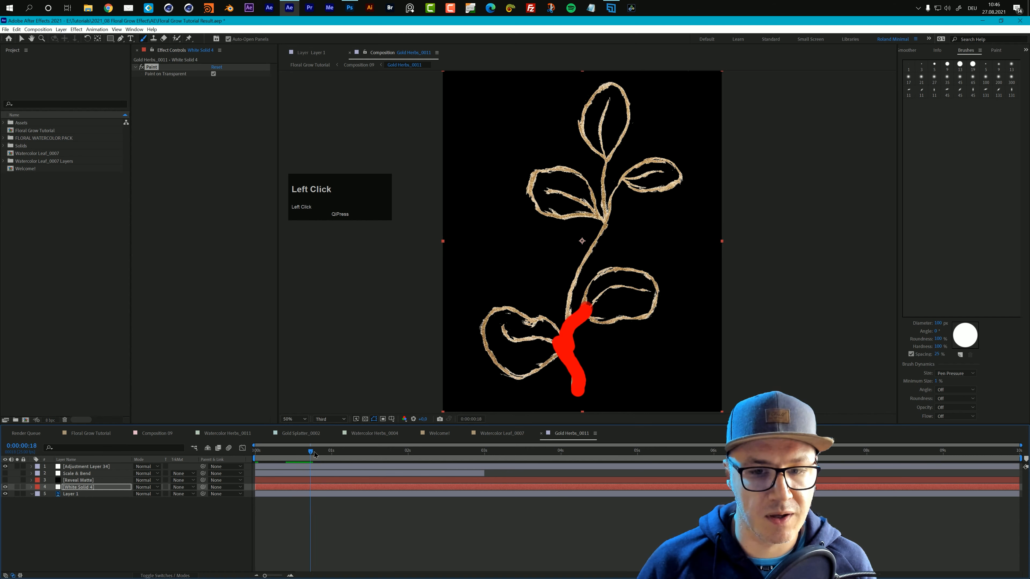
{"action": "mouse_move", "coordinate": [418, 457]}
{"action": "left_mouse_down"}
{"action": "mouse_move", "coordinate": [518, 458]}
{"action": "mouse_move", "coordinate": [353, 465]}
{"action": "mouse_move", "coordinate": [382, 470]}
{"action": "mouse_move", "coordinate": [359, 463]}
{"action": "left_mouse_up"}
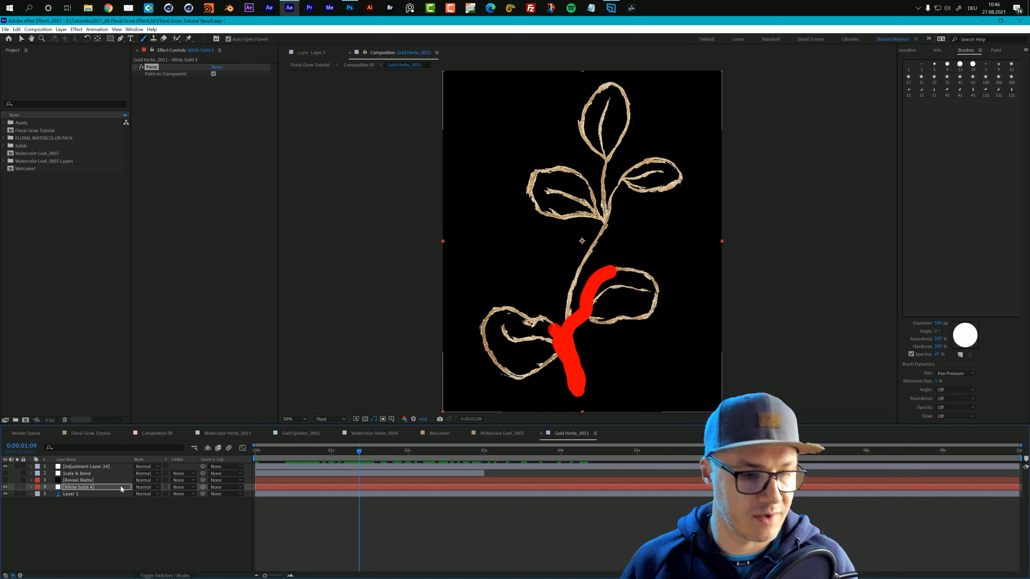
Reveal the white solid's keyframed brush properties, enlarge the timeline area, and go to frame 0:00:00:03
{"action": "key", "text": "u"}
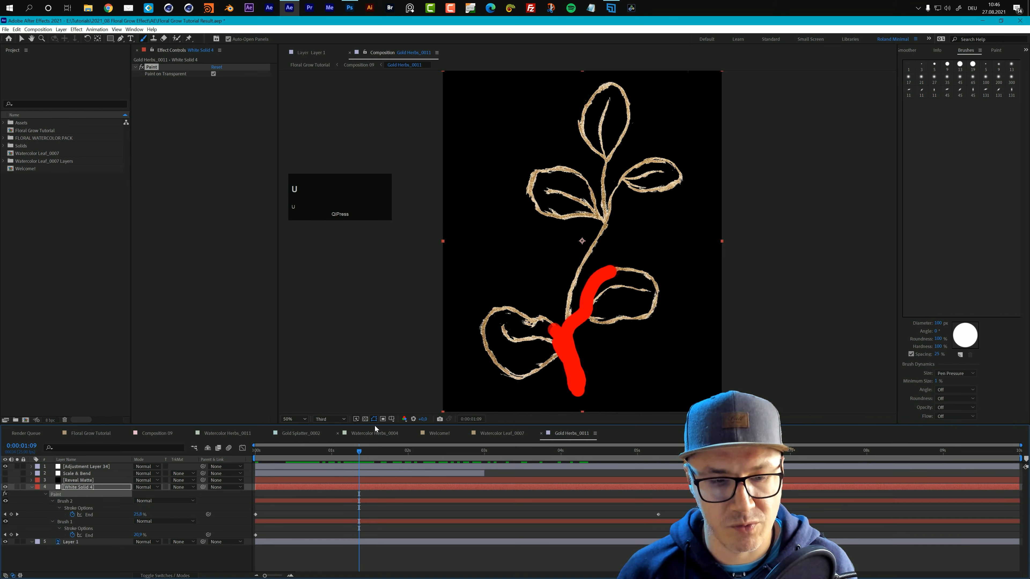
{"action": "left_click_drag", "start_coordinate": [383, 424], "coordinate": [388, 323]}
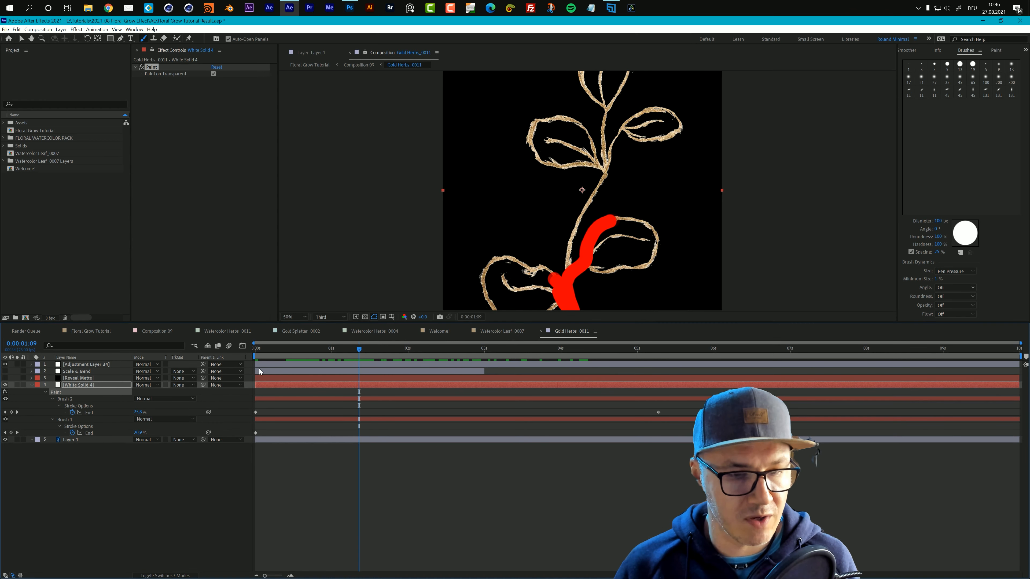
{"action": "left_click", "coordinate": [264, 350]}
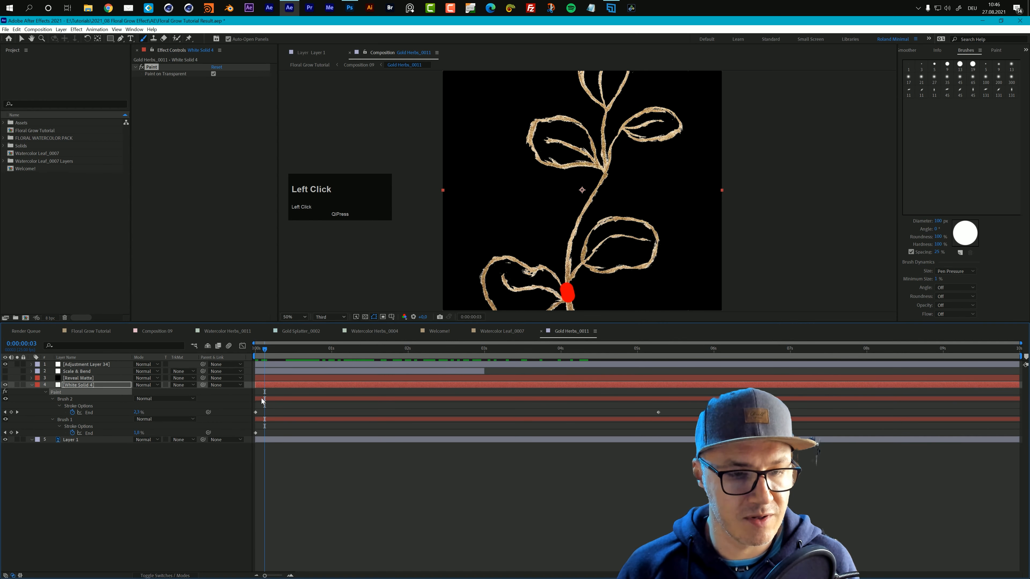
Toggle Brush 1's visibility and scrub to 0:00:01:16 to compare the progress of the two strokes
{"action": "left_click", "coordinate": [6, 420]}
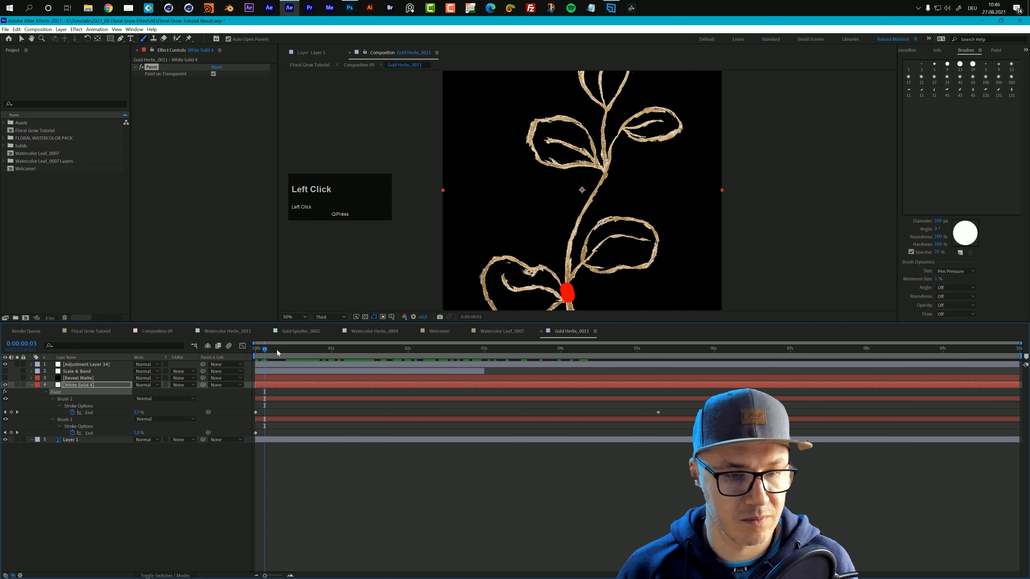
{"action": "left_click_drag", "start_coordinate": [277, 350], "coordinate": [381, 350]}
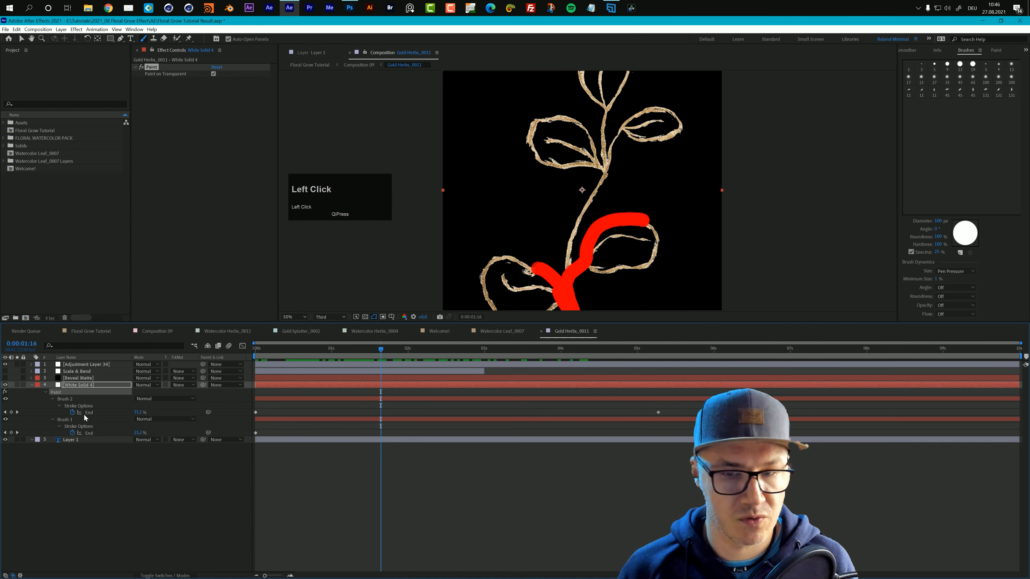
{"action": "left_click", "coordinate": [6, 421]}
{"action": "left_click", "coordinate": [6, 420]}
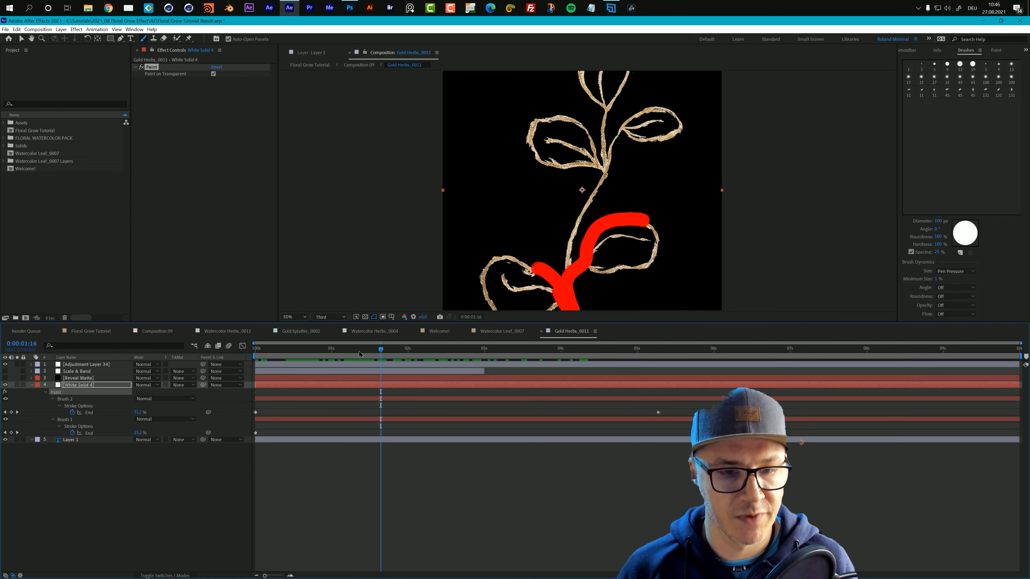
Shorten Brush 2's write-on by moving its last End keyframe to about 4.6 seconds, with the current time at 0:00:00:16
{"action": "mouse_move", "coordinate": [381, 350]}
{"action": "left_mouse_down"}
{"action": "mouse_move", "coordinate": [255, 350]}
{"action": "mouse_move", "coordinate": [329, 358]}
{"action": "mouse_move", "coordinate": [305, 358]}
{"action": "left_mouse_up"}
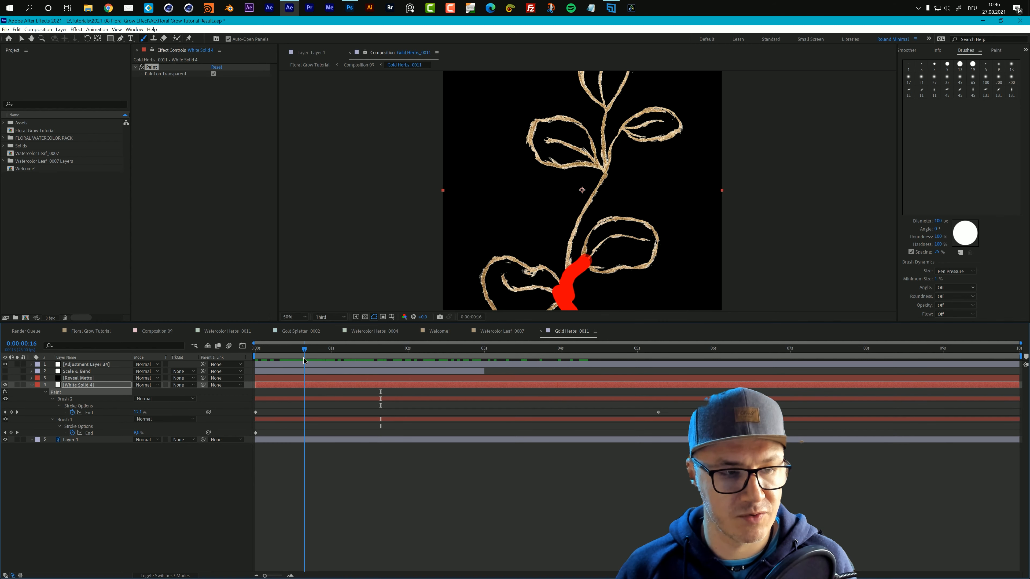
{"action": "mouse_move", "coordinate": [657, 412]}
{"action": "left_mouse_down"}
{"action": "mouse_move", "coordinate": [306, 419]}
{"action": "mouse_move", "coordinate": [609, 414]}
{"action": "left_mouse_up"}
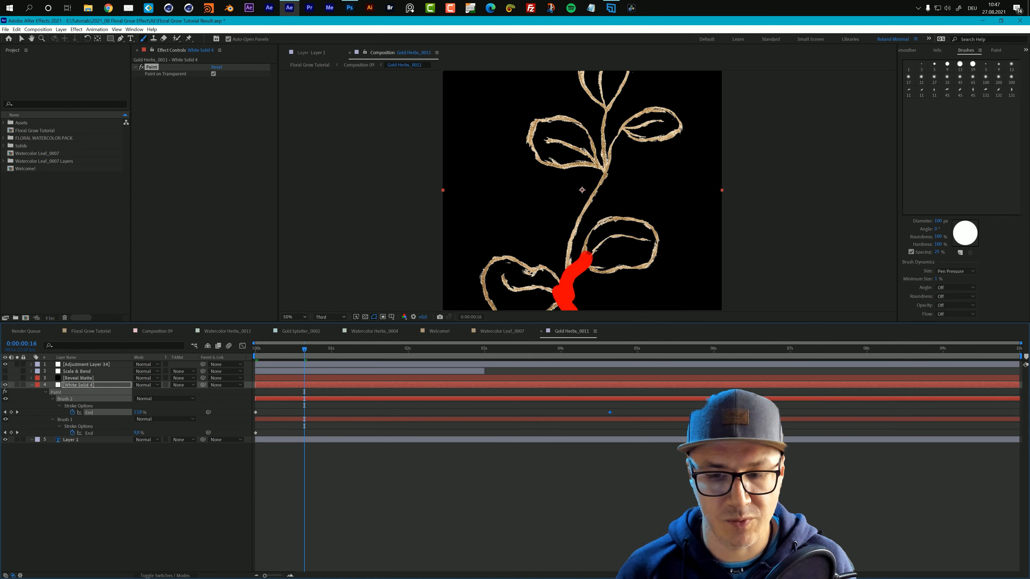
Sequence the strokes: end Brush 1's write-on at 0:00:00:16, run Brush 2's from about there to about 1.4 seconds, and preview
{"action": "left_click_drag", "start_coordinate": [749, 433], "coordinate": [302, 445]}
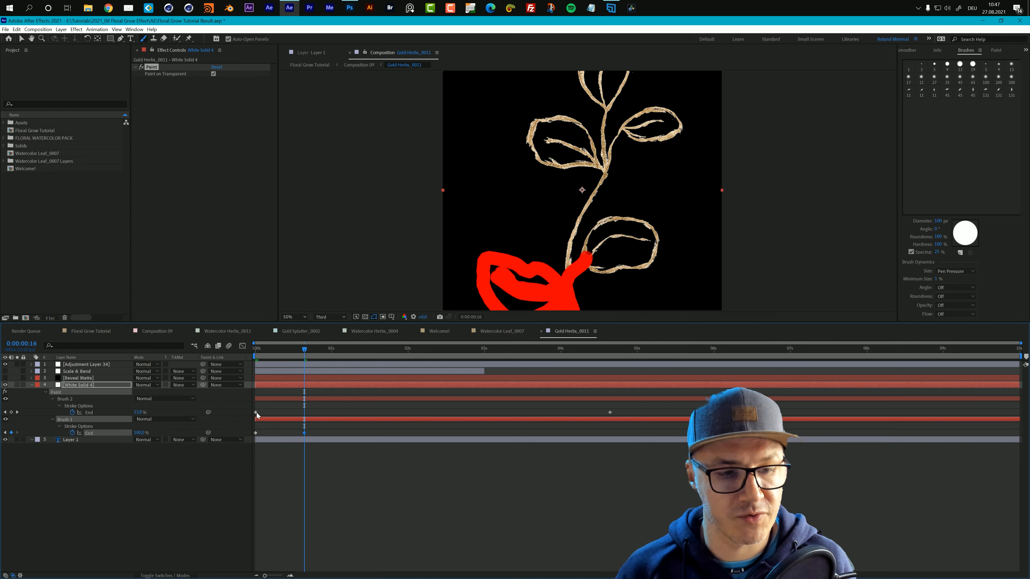
{"action": "left_click_drag", "start_coordinate": [257, 414], "coordinate": [302, 414]}
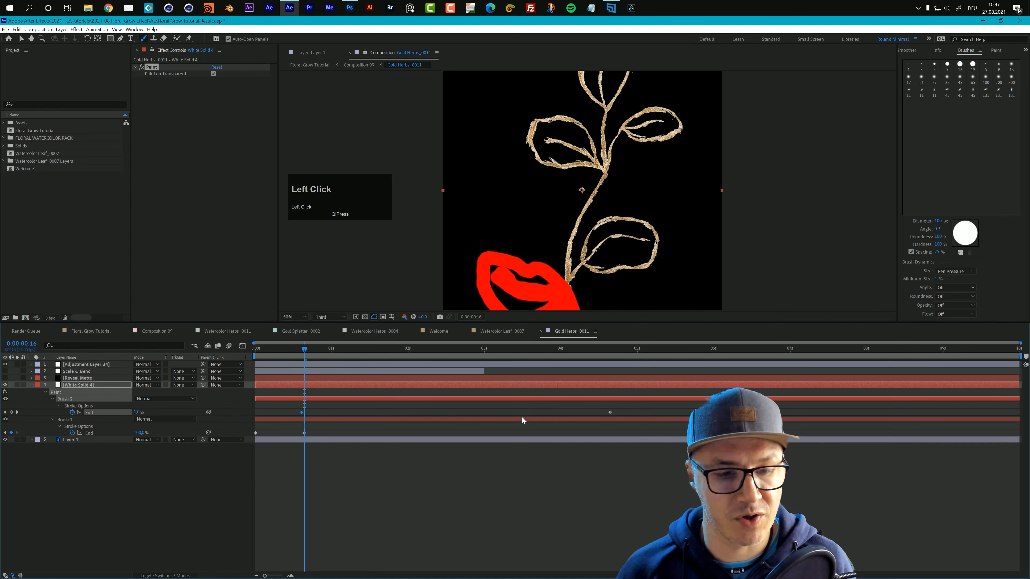
{"action": "left_click_drag", "start_coordinate": [609, 413], "coordinate": [359, 414]}
{"action": "left_click", "coordinate": [255, 349]}
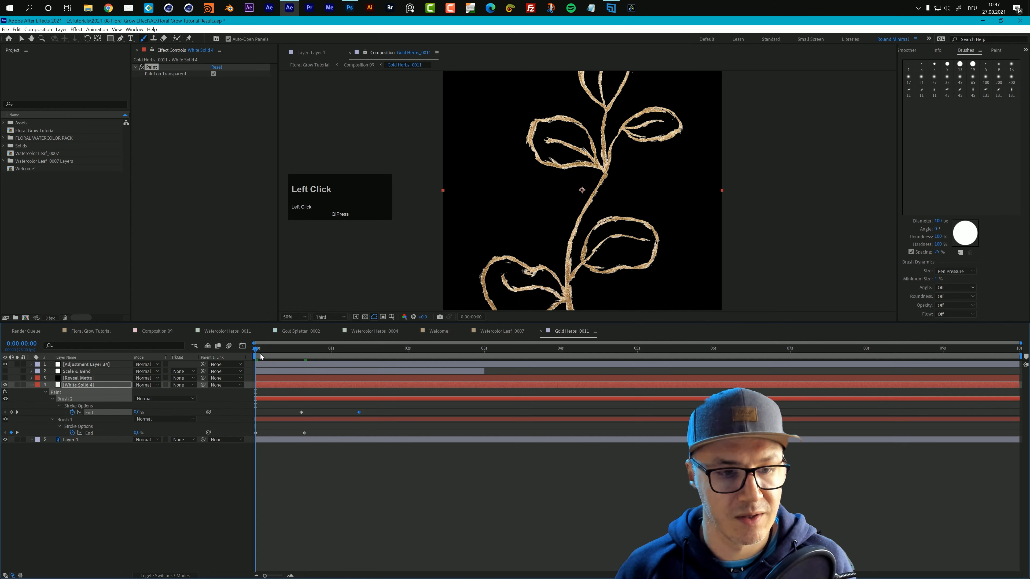
{"action": "key", "text": "space"}
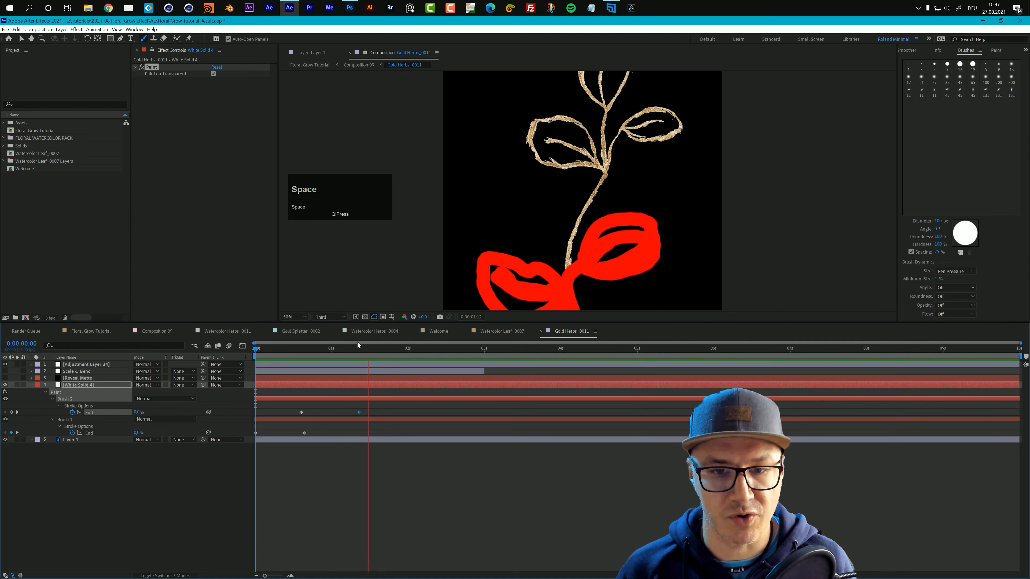
{"action": "key", "text": "space"}
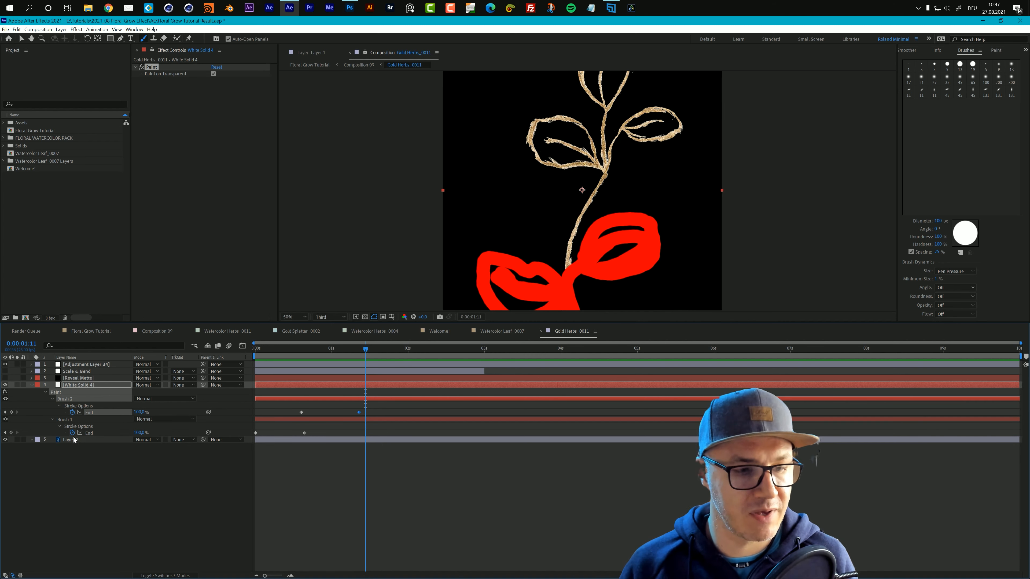
Set Layer 1's track matte to Alpha Matte "[White Solid 4]", enlarge the composition view, and preview the branch reveal from the start
{"action": "left_click", "coordinate": [178, 440]}
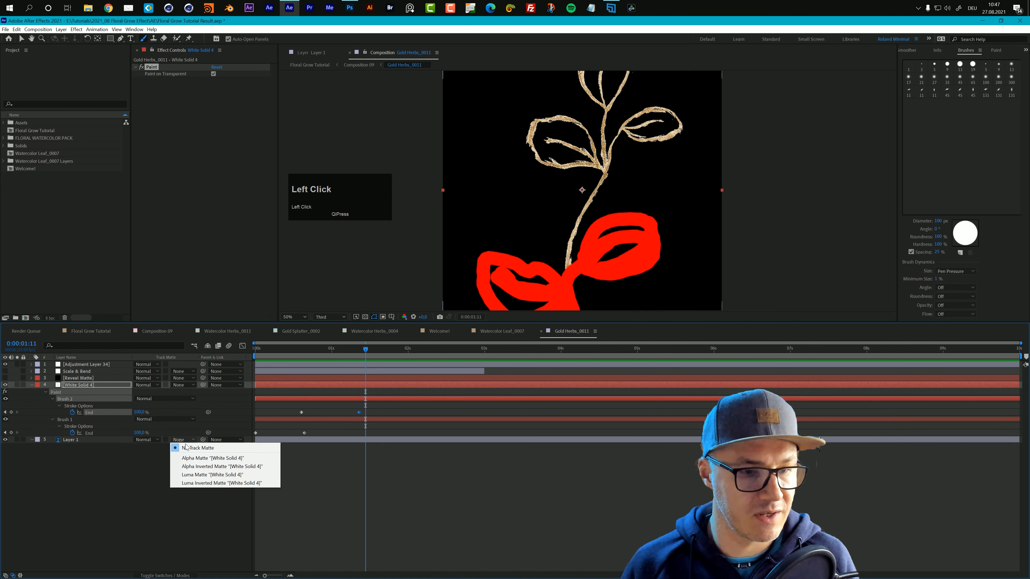
{"action": "left_click", "coordinate": [198, 458]}
{"action": "key", "text": "Home"}
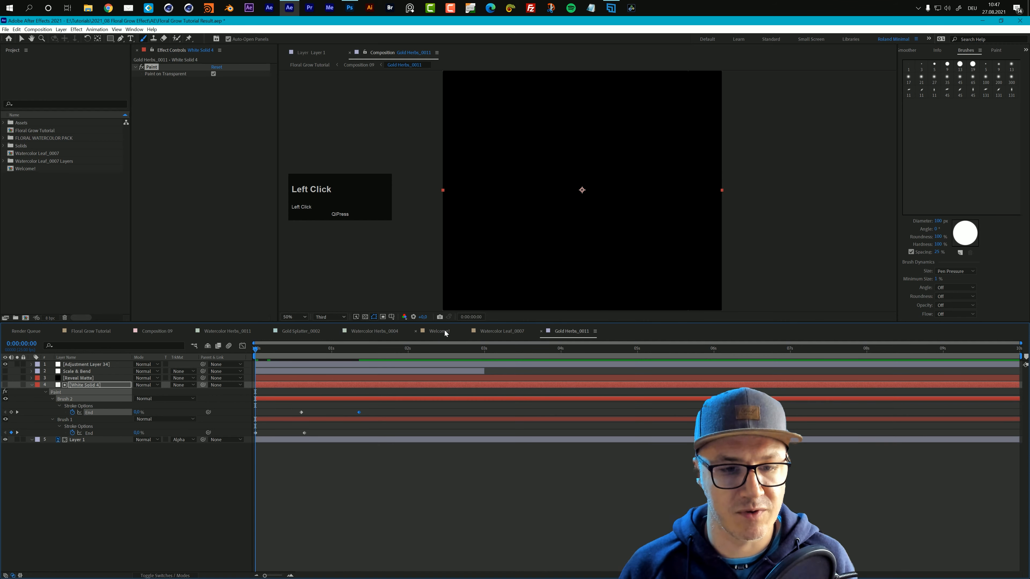
{"action": "left_click_drag", "start_coordinate": [457, 322], "coordinate": [454, 390]}
{"action": "key", "text": "space"}
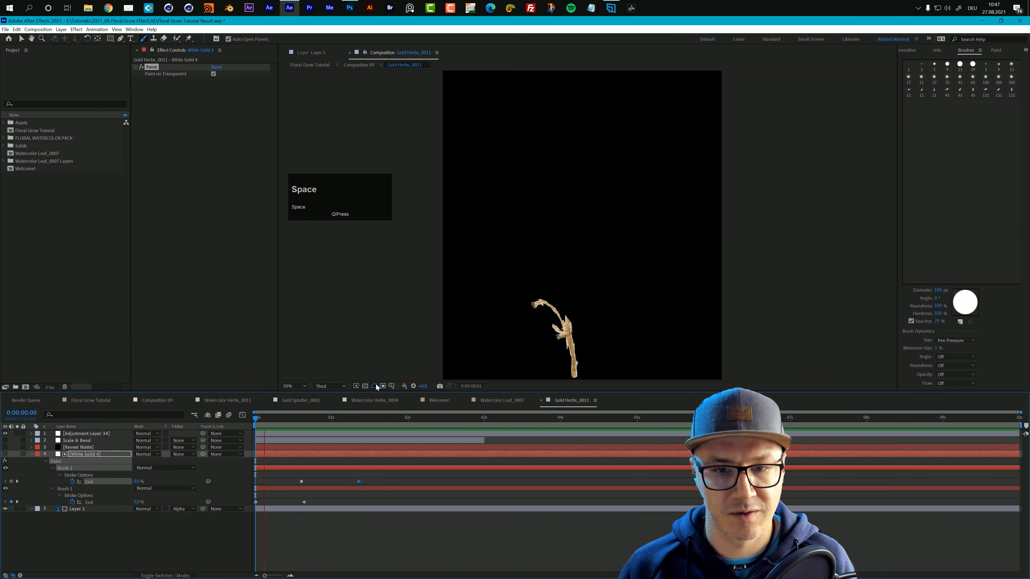
{"action": "key", "text": "space"}
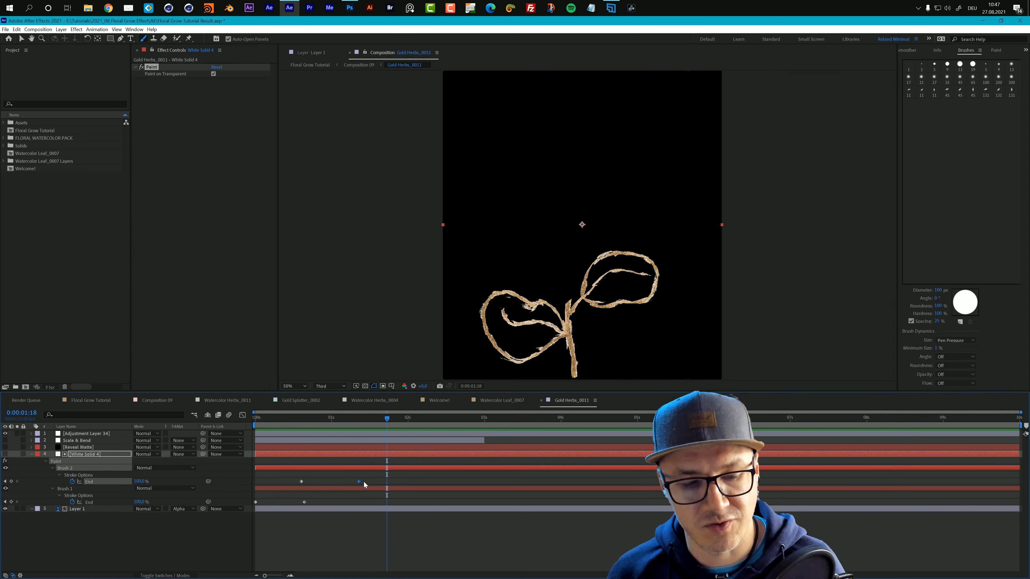
{"action": "left_click", "coordinate": [259, 418]}
{"action": "key", "text": "space"}
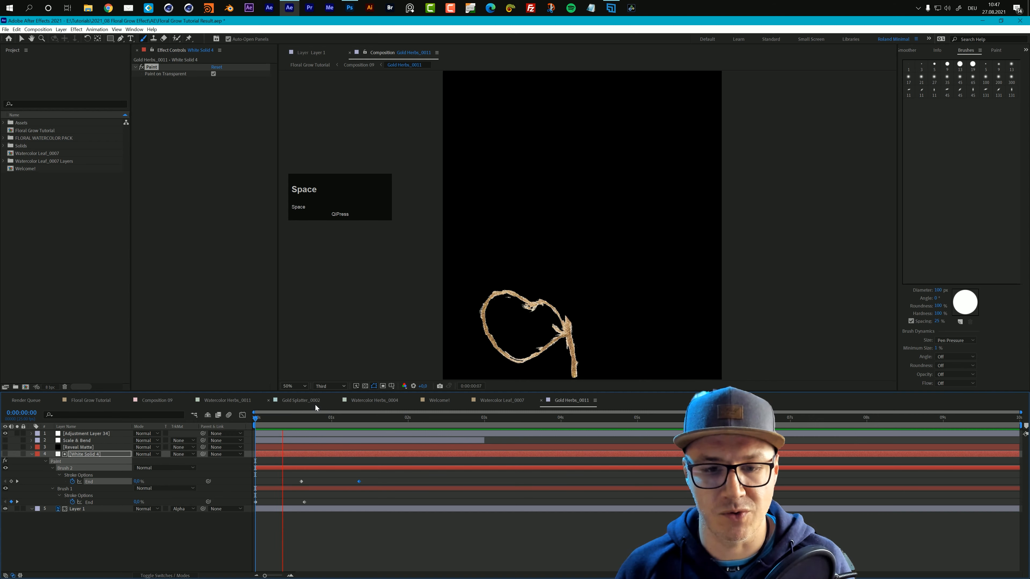
{"action": "key", "text": "space"}
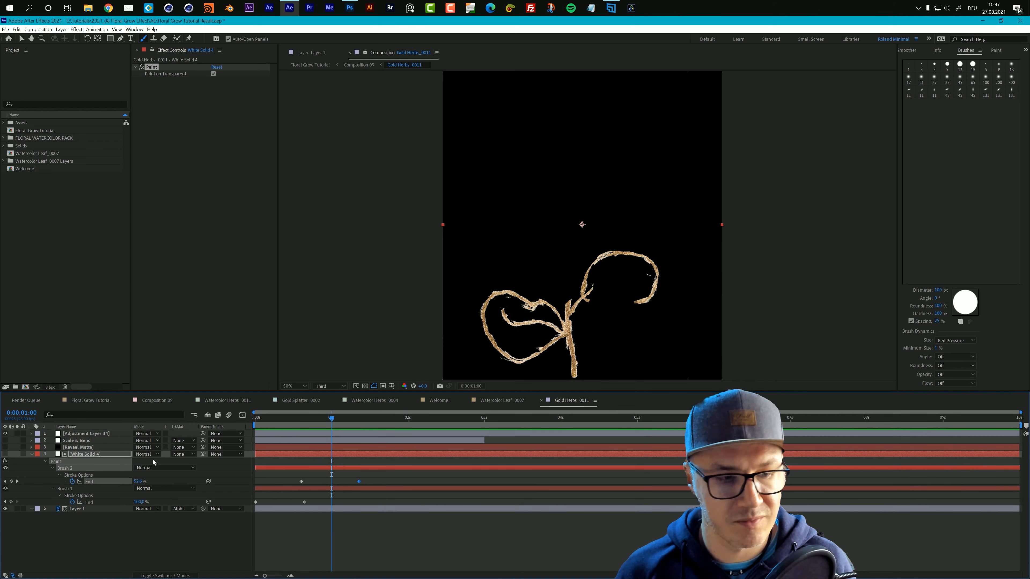
Delete the white solid, make the Scale & Bend layer visible, and preview the branch growth from the first frame
{"action": "left_click", "coordinate": [75, 461]}
{"action": "key", "text": "Delete"}
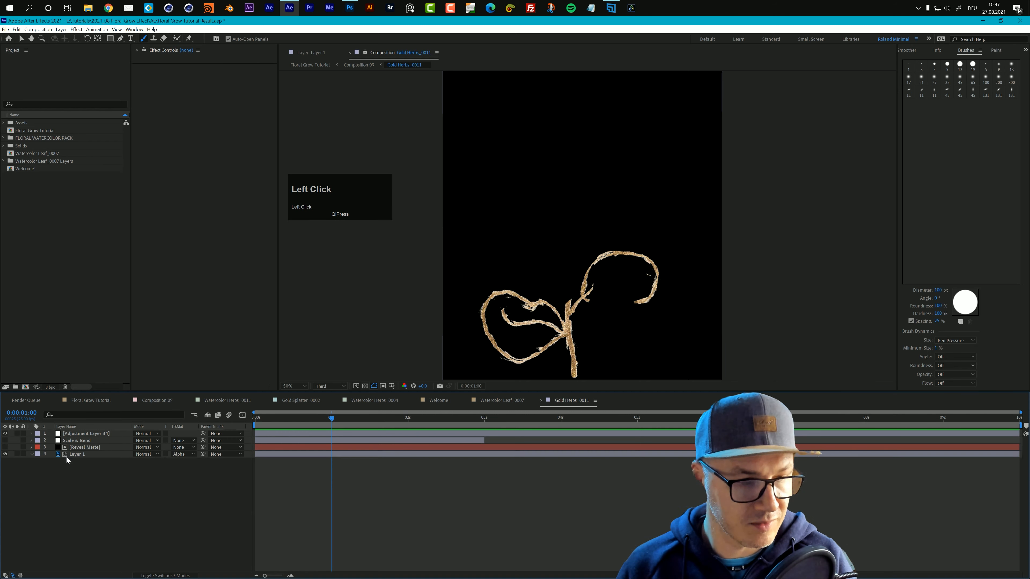
{"action": "left_click", "coordinate": [265, 417]}
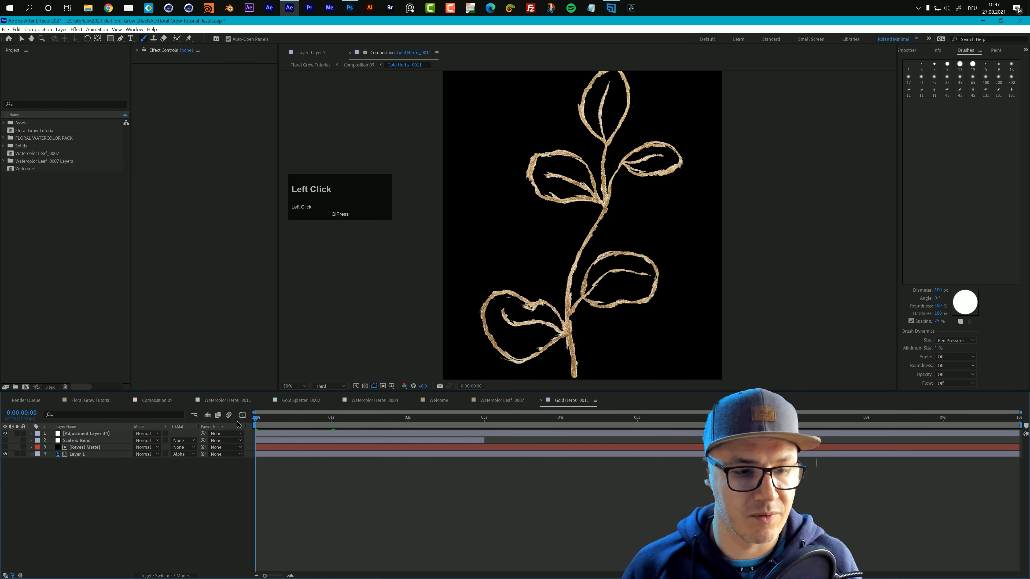
{"action": "left_click", "coordinate": [5, 441]}
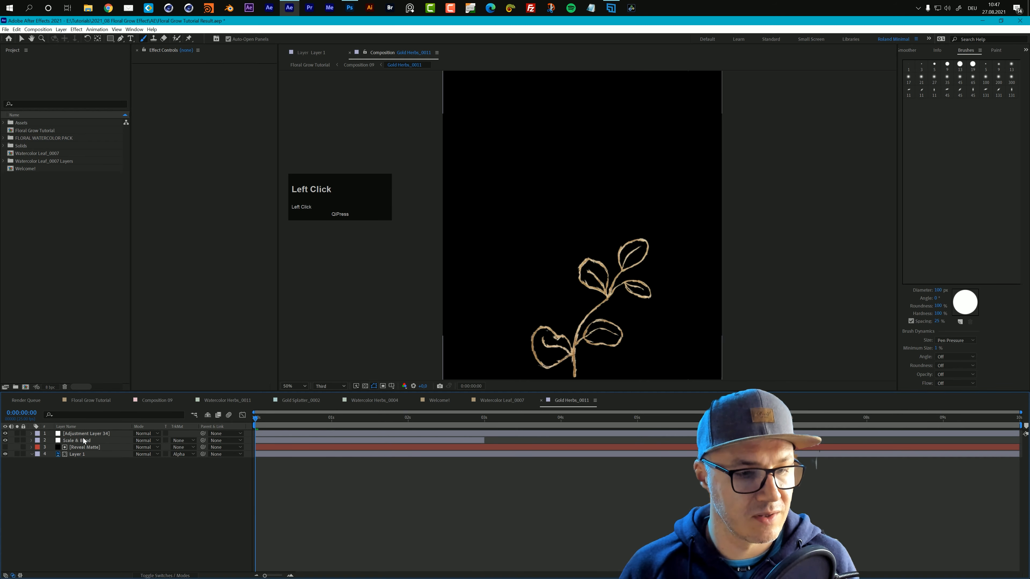
{"action": "key", "text": "space"}
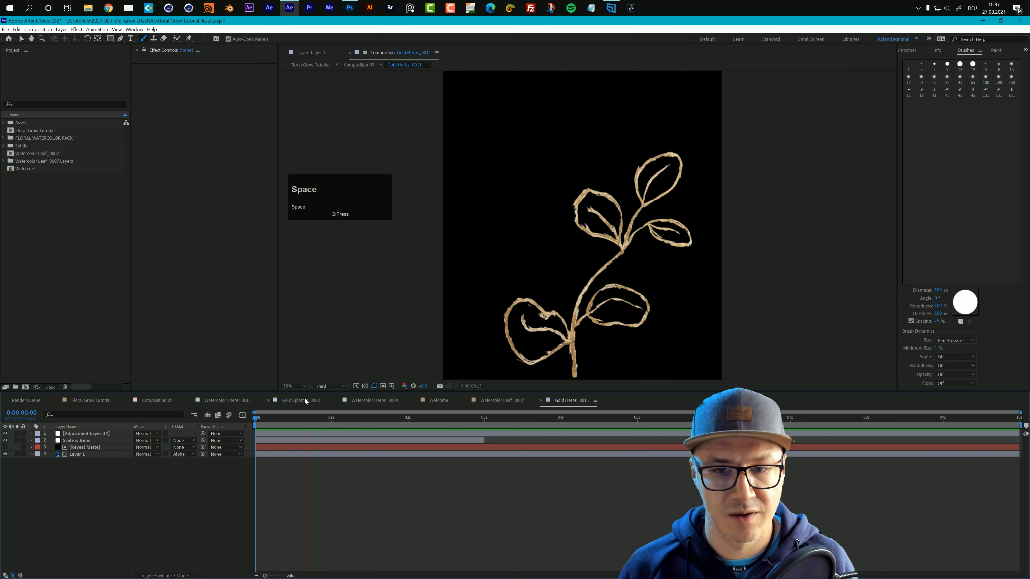
Switch Layer 1's track matte to Luma Matte "[Reveal Matte]" and preview the branch reveal from the start
{"action": "left_click", "coordinate": [93, 447]}
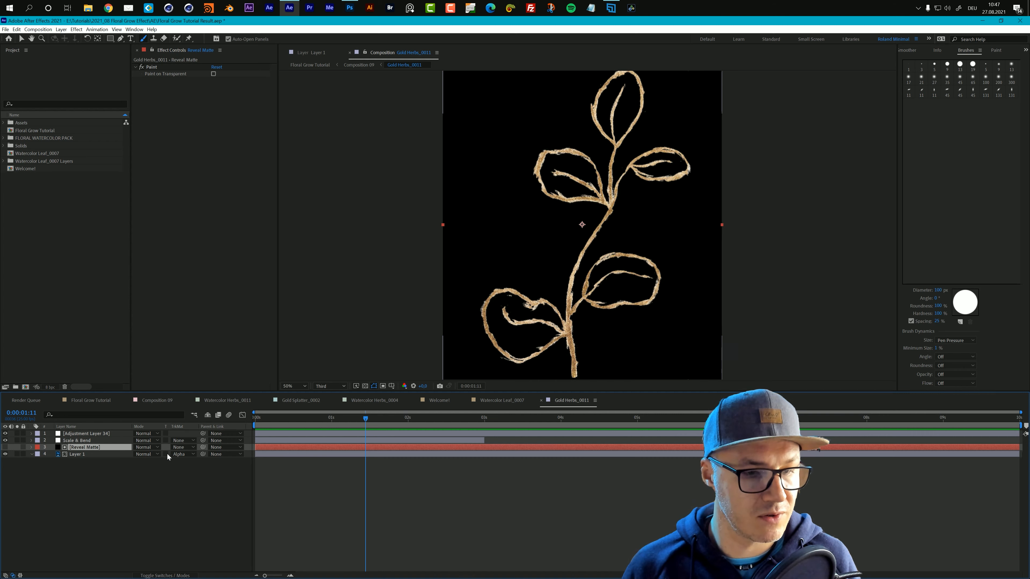
{"action": "left_click", "coordinate": [186, 453]}
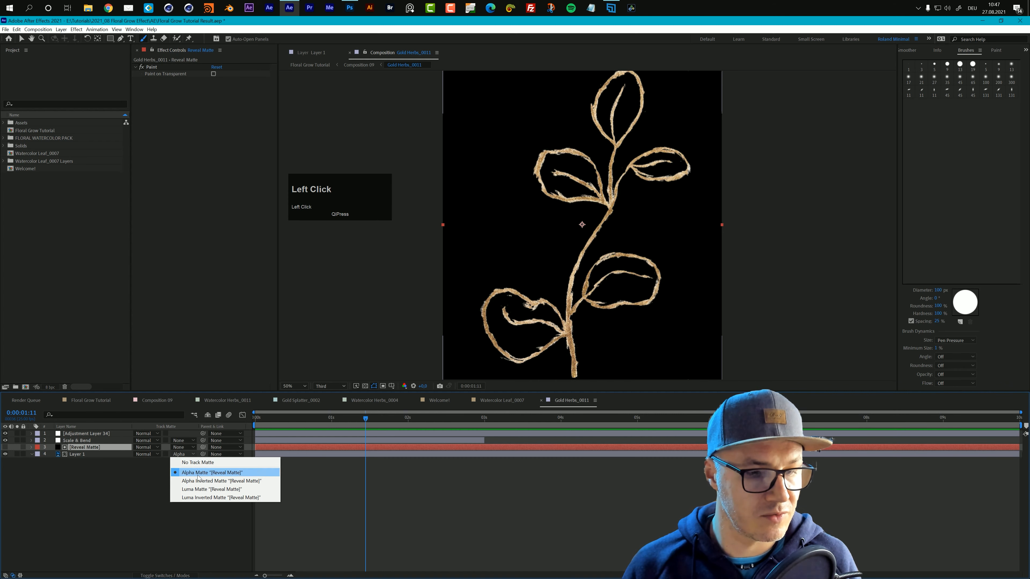
{"action": "left_click", "coordinate": [199, 489]}
{"action": "key", "text": "space"}
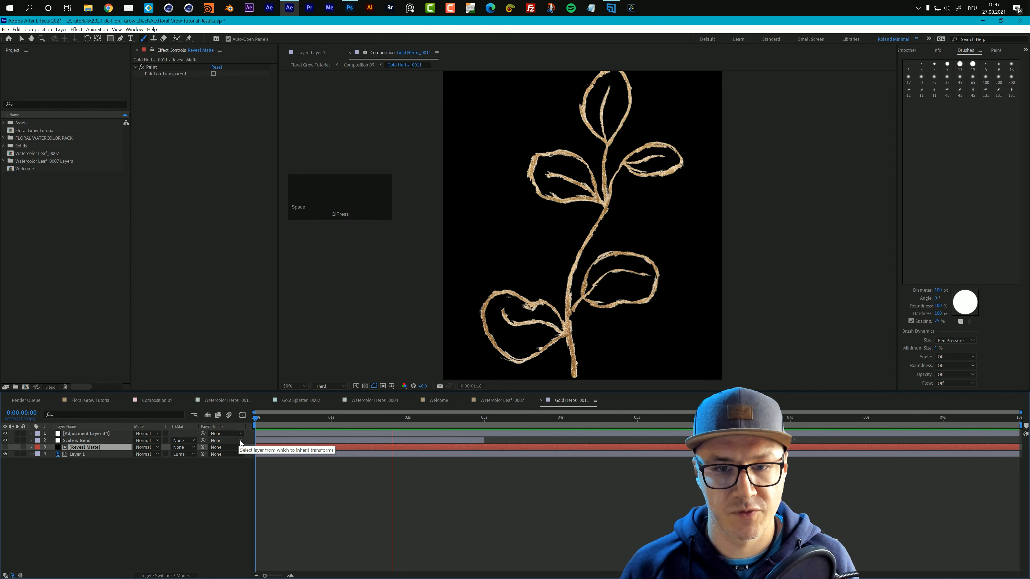
{"action": "key", "text": "space"}
{"action": "left_click", "coordinate": [256, 418]}
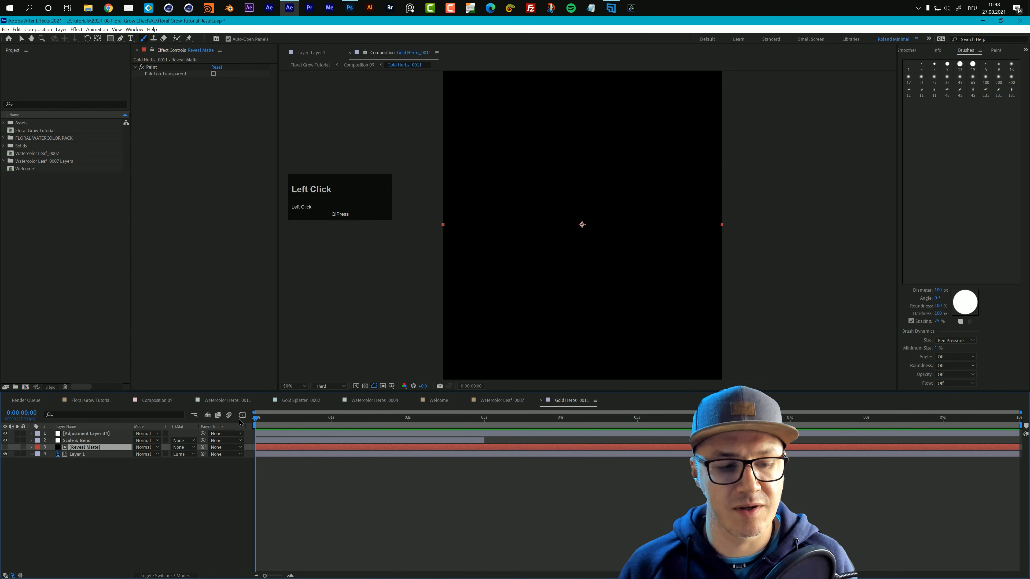
{"action": "key", "text": "space"}
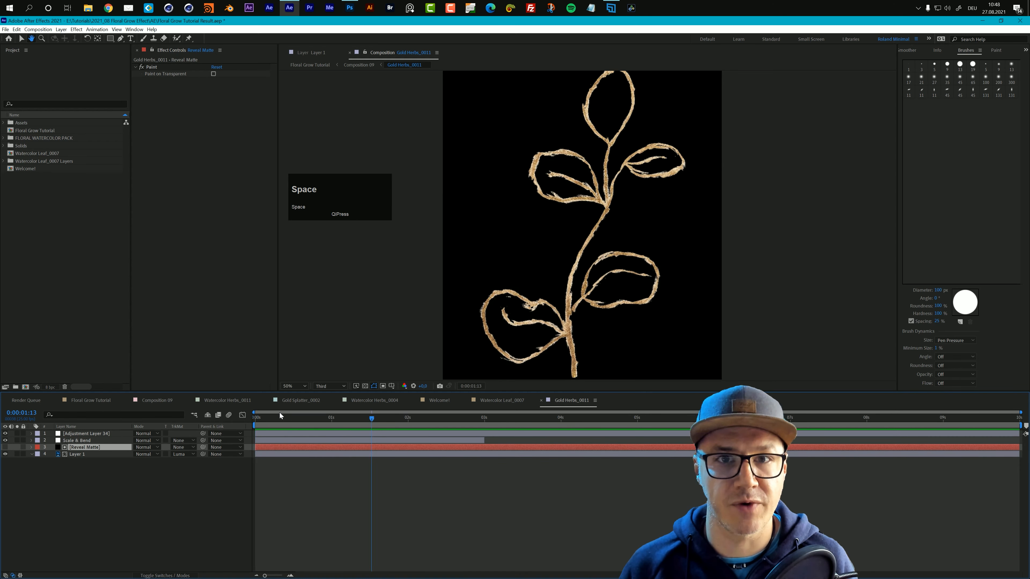
{"action": "key", "text": "space"}
Return to Composition 09, scrub to 0:00:02:17, and open the Watercolor Herbs_0004 precomp
{"action": "left_click", "coordinate": [155, 402]}
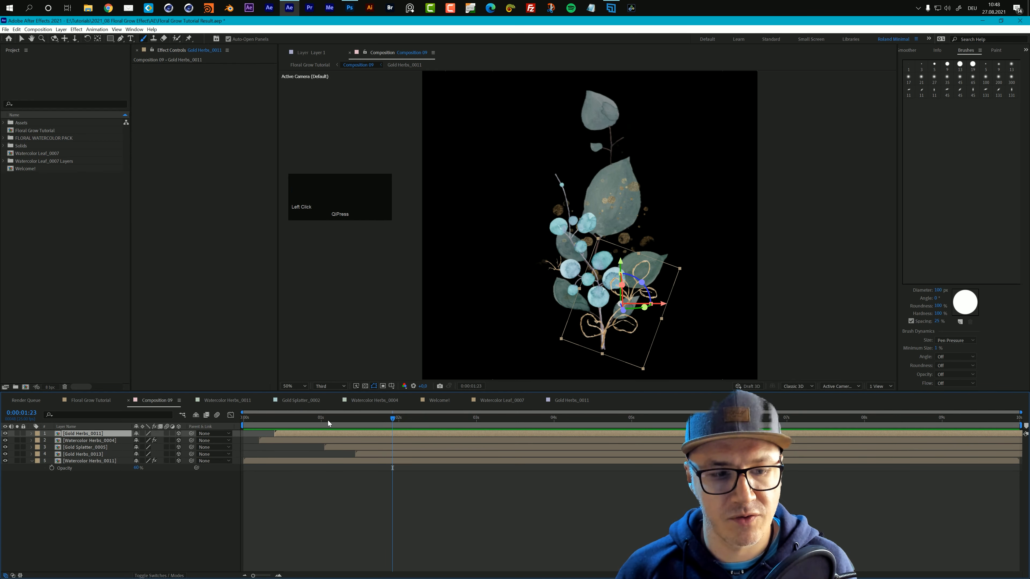
{"action": "left_click_drag", "start_coordinate": [327, 420], "coordinate": [451, 423]}
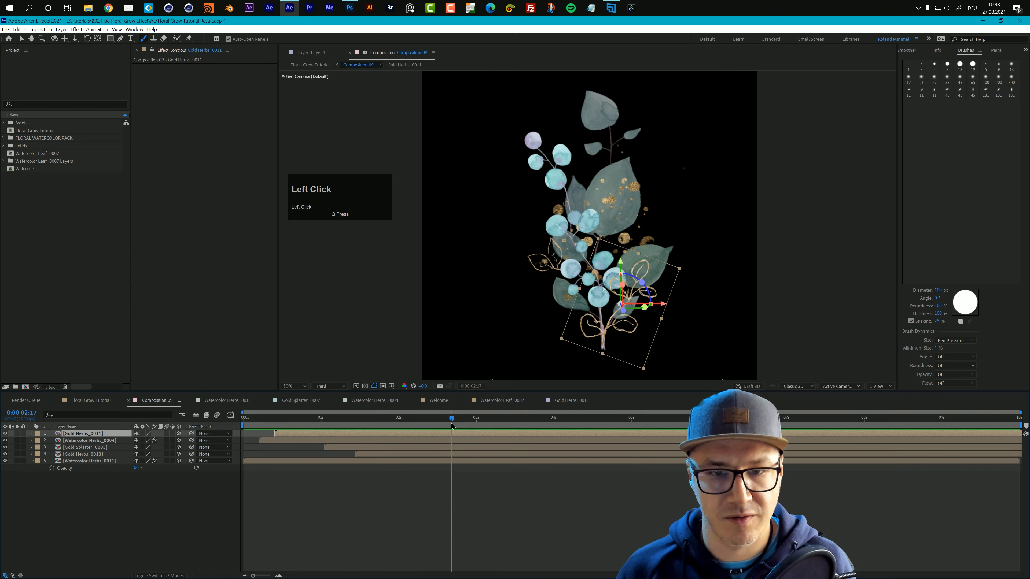
{"action": "double_click", "coordinate": [85, 443]}
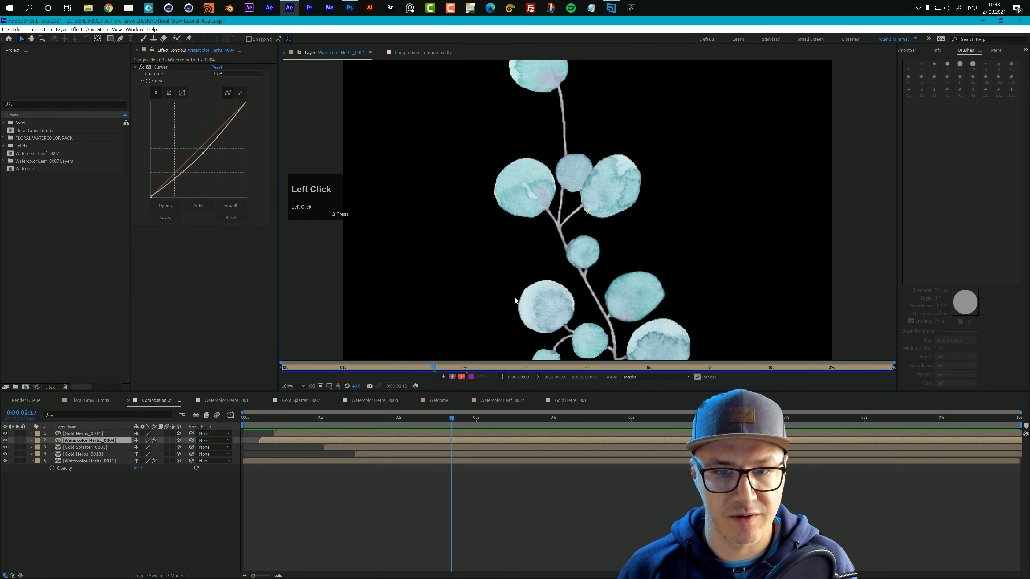
{"action": "left_click", "coordinate": [420, 56]}
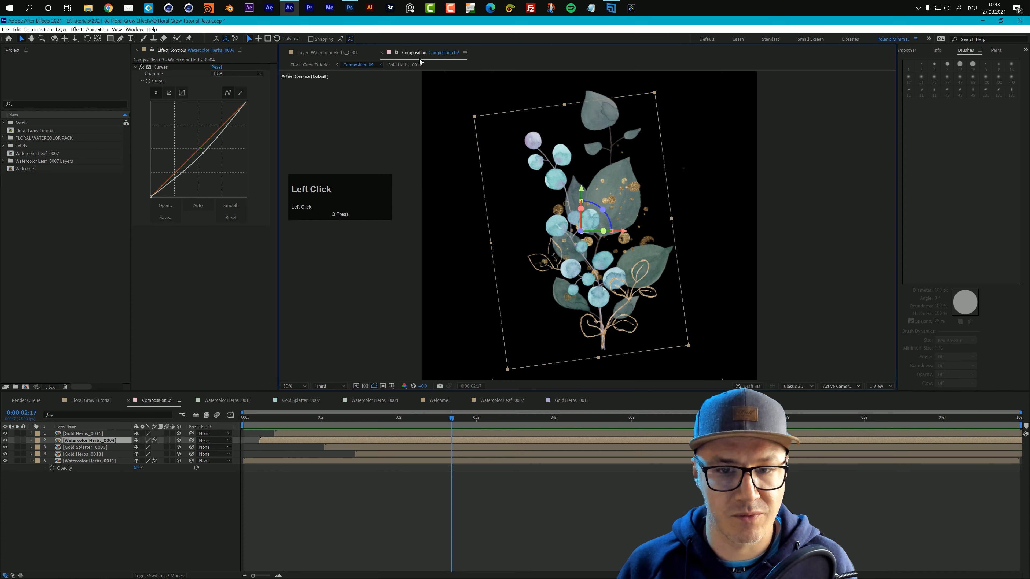
{"action": "double_click", "coordinate": [93, 442]}
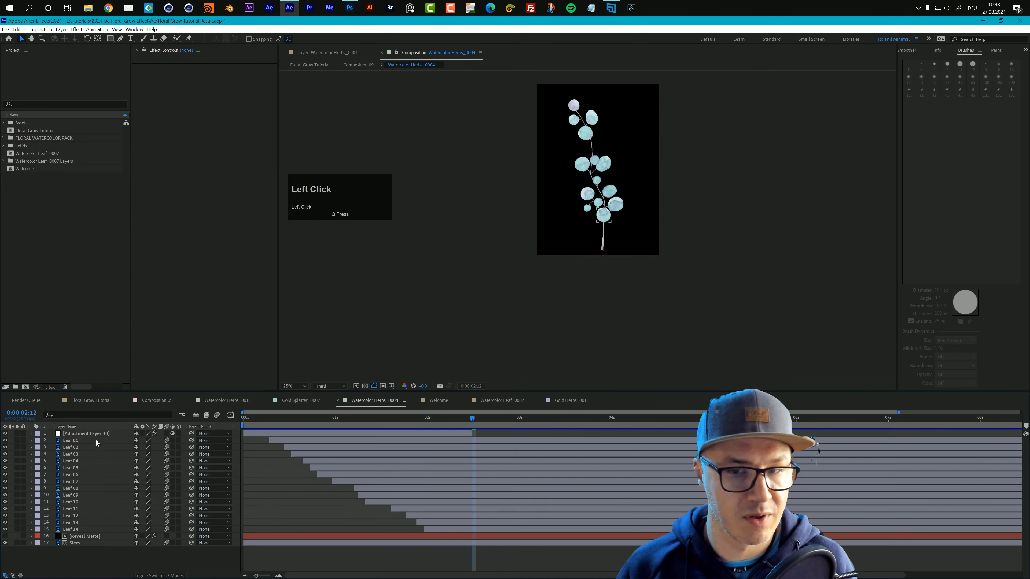
Preview the growth of the stem and leaves in Watercolor Herbs_0004 from the first frame
{"action": "left_click_drag", "start_coordinate": [563, 129], "coordinate": [552, 123]}
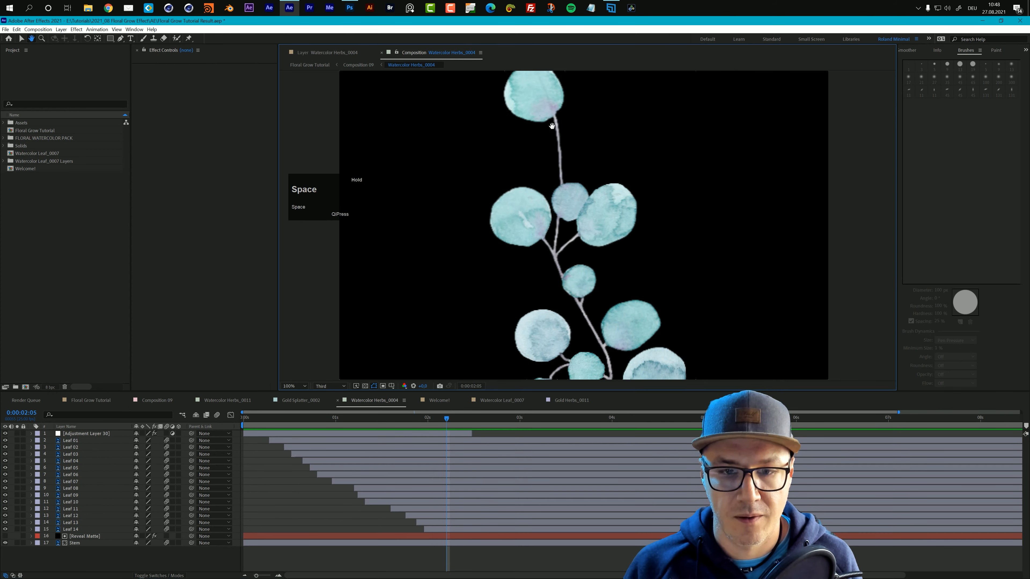
{"action": "scroll", "coordinate": [552, 128], "scroll_direction": "down", "scroll_amount": 2}
{"action": "scroll", "coordinate": [552, 134], "scroll_direction": "up", "scroll_amount": 1}
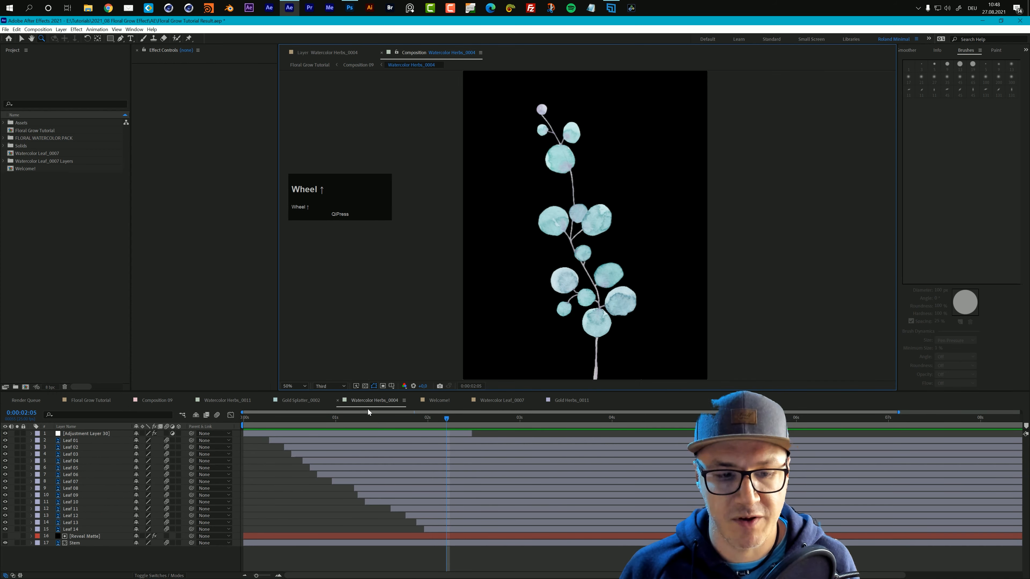
{"action": "left_click", "coordinate": [333, 422]}
{"action": "key", "text": "space"}
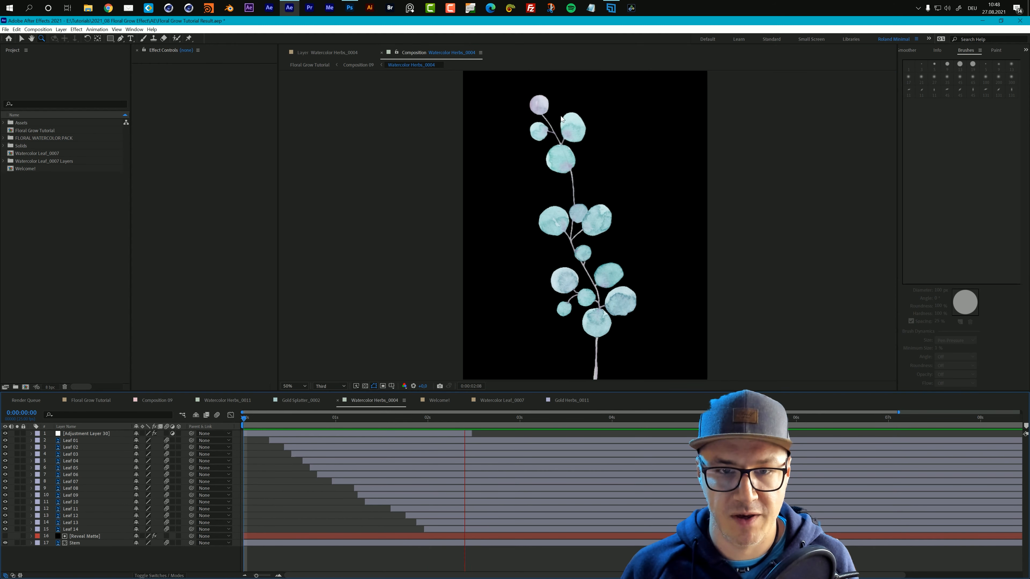
{"action": "key", "text": "space"}
{"action": "left_click", "coordinate": [233, 415]}
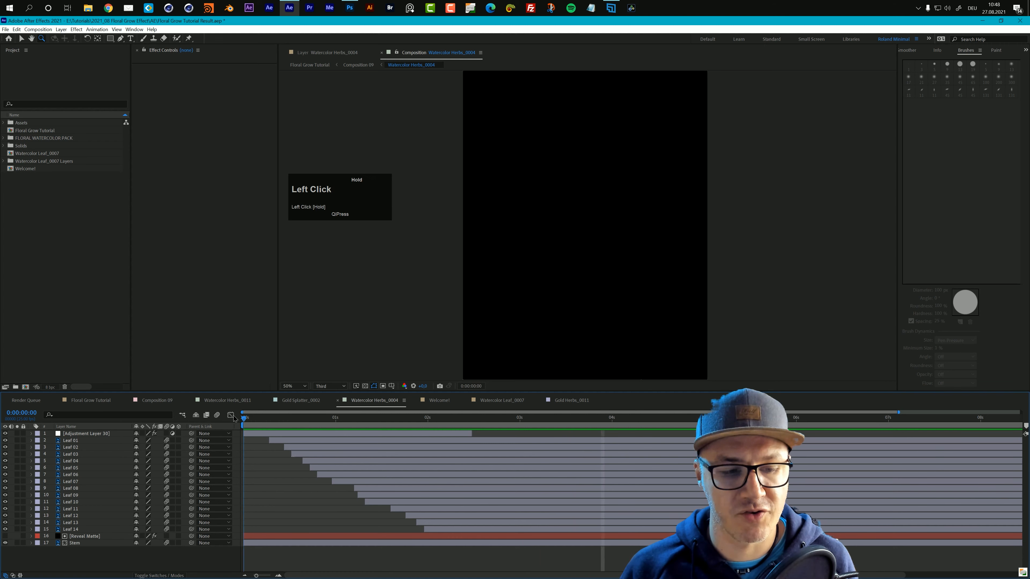
{"action": "key", "text": "space"}
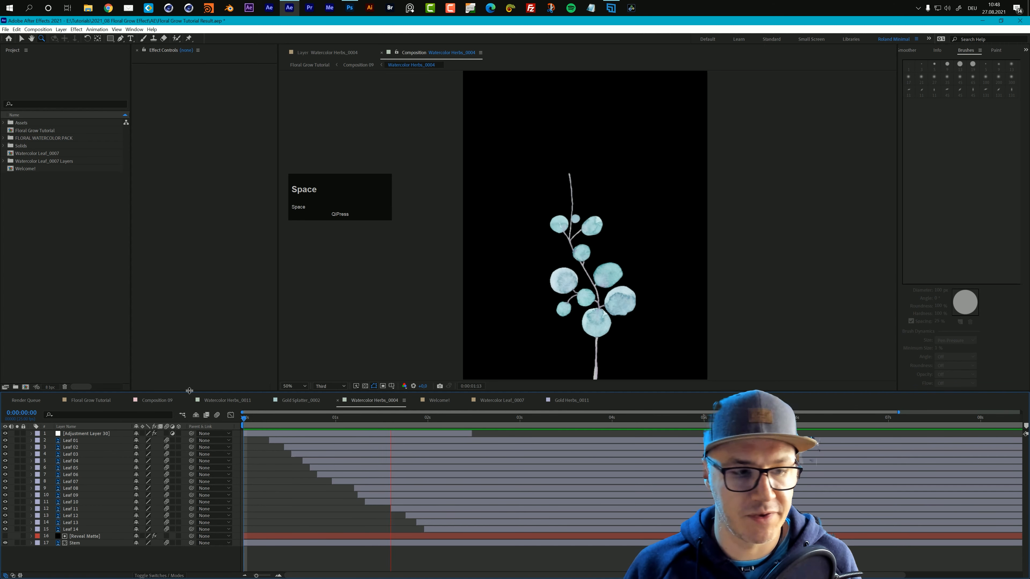
{"action": "key", "text": "space"}
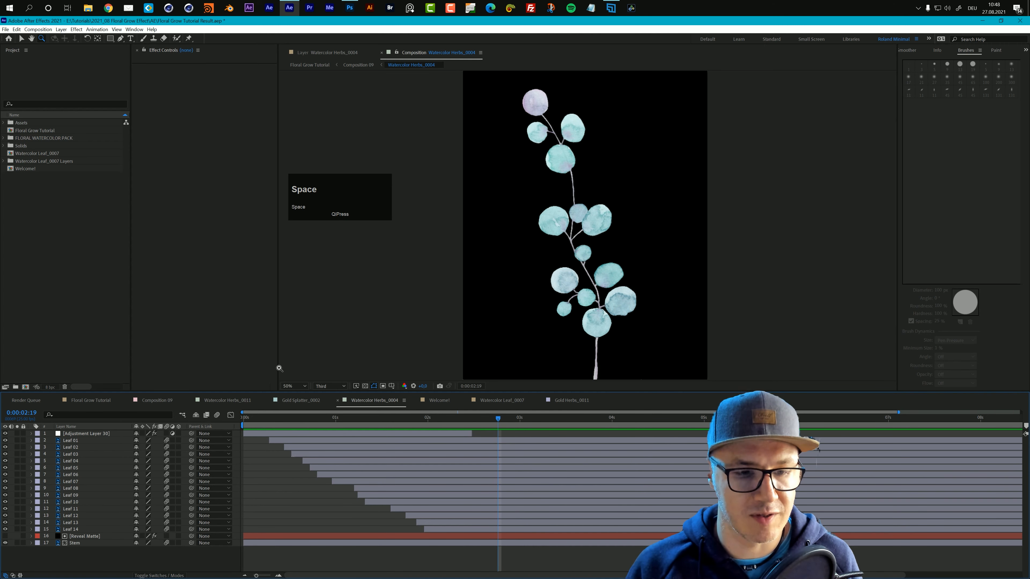
Open Gold Splatter_0005 from Composition 09, preview it from the start, and show its lowest Reveal Matte layer
{"action": "left_click", "coordinate": [171, 401]}
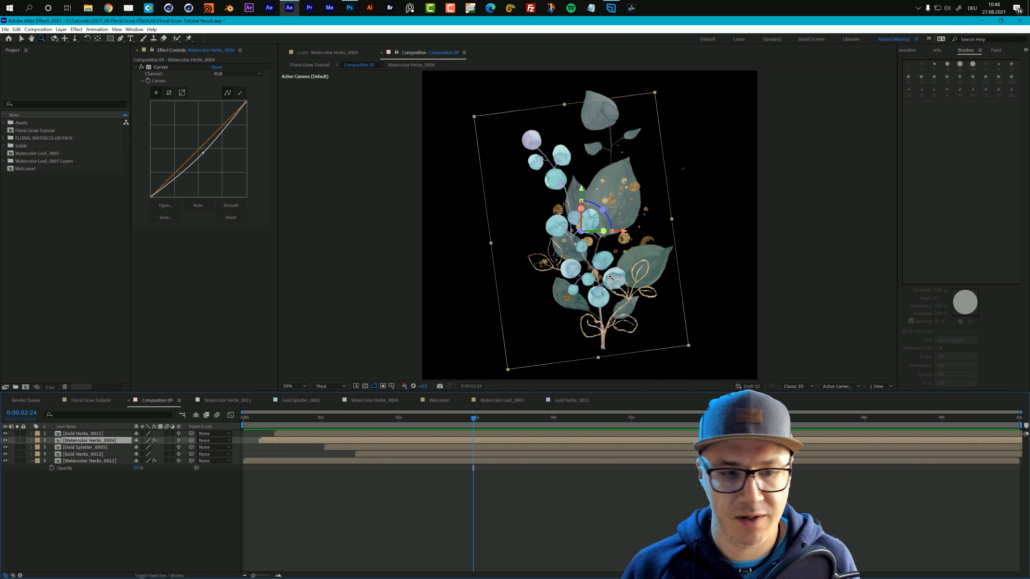
{"action": "double_click", "coordinate": [76, 447]}
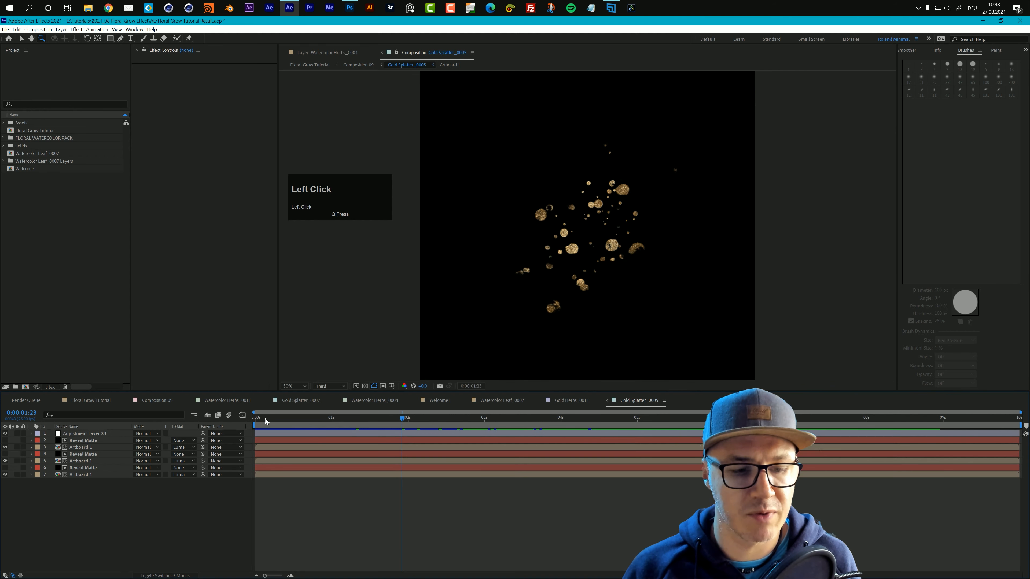
{"action": "left_click", "coordinate": [250, 417]}
{"action": "key", "text": "space"}
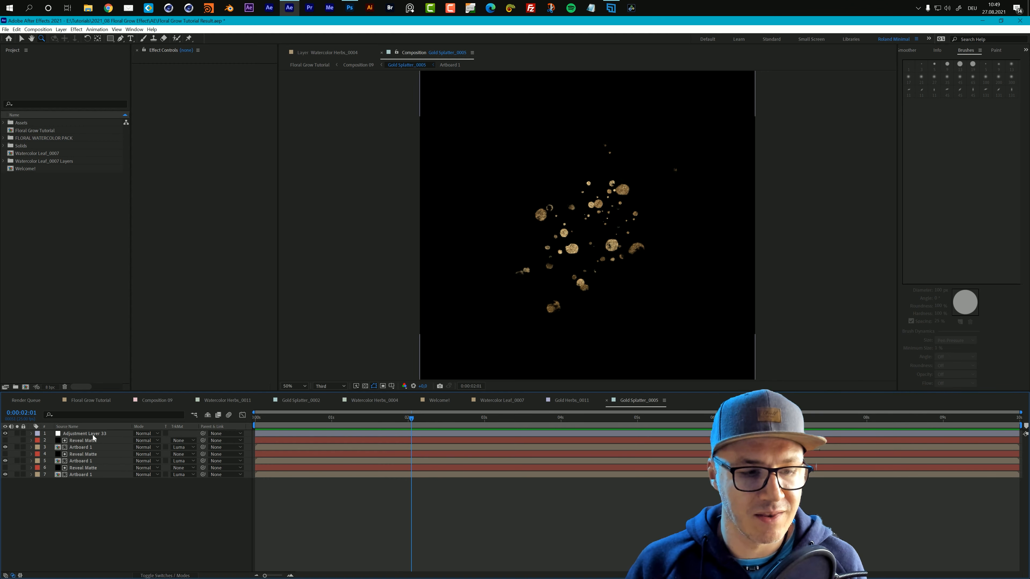
{"action": "left_click", "coordinate": [5, 468]}
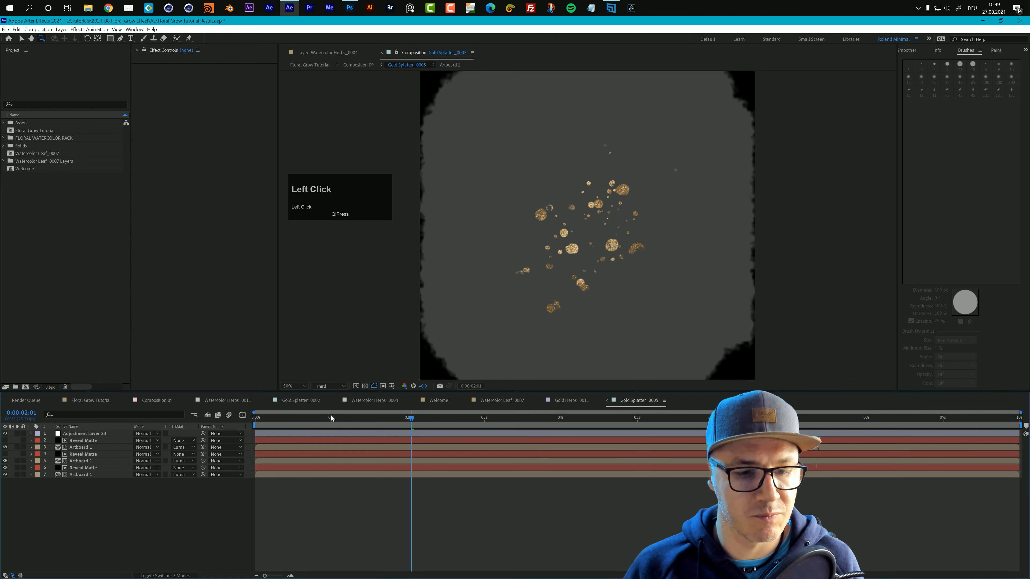
Preview the gold splatters growing from the first frame with the lowest Reveal Matte visible
{"action": "left_click_drag", "start_coordinate": [313, 417], "coordinate": [256, 419]}
{"action": "left_click", "coordinate": [257, 418]}
{"action": "key", "text": "space"}
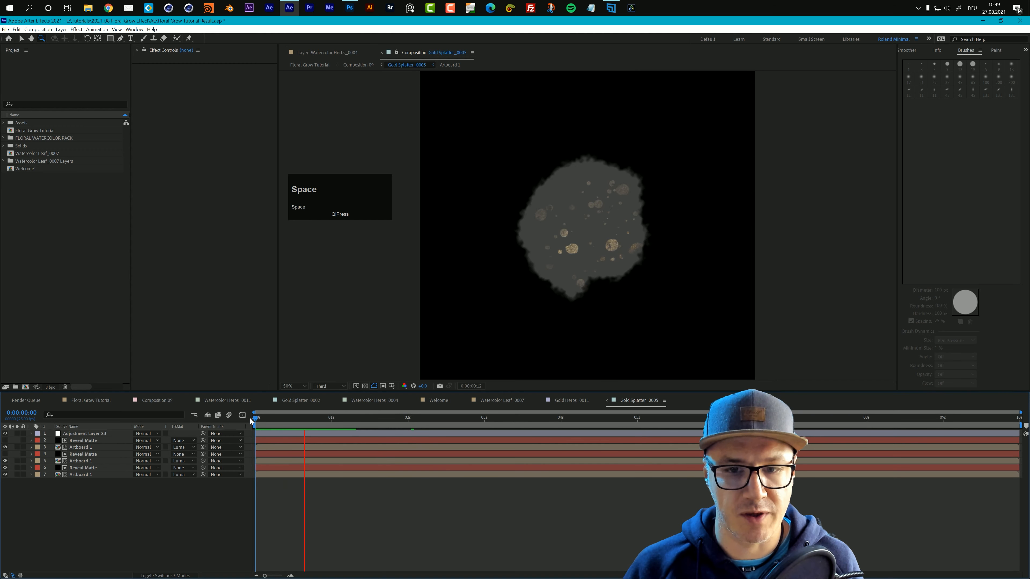
{"action": "key", "text": "space"}
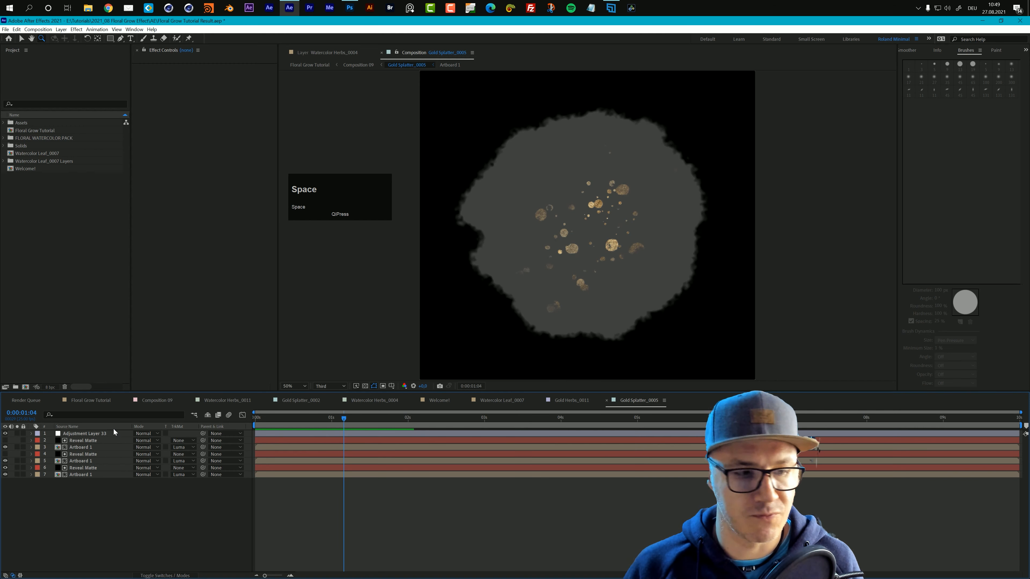
Show the two upper Reveal Matte layers as well and review how all three mattes expand over time
{"action": "left_click", "coordinate": [4, 455]}
{"action": "left_click", "coordinate": [5, 440]}
{"action": "key", "text": "space"}
{"action": "left_click_drag", "start_coordinate": [283, 418], "coordinate": [354, 430]}
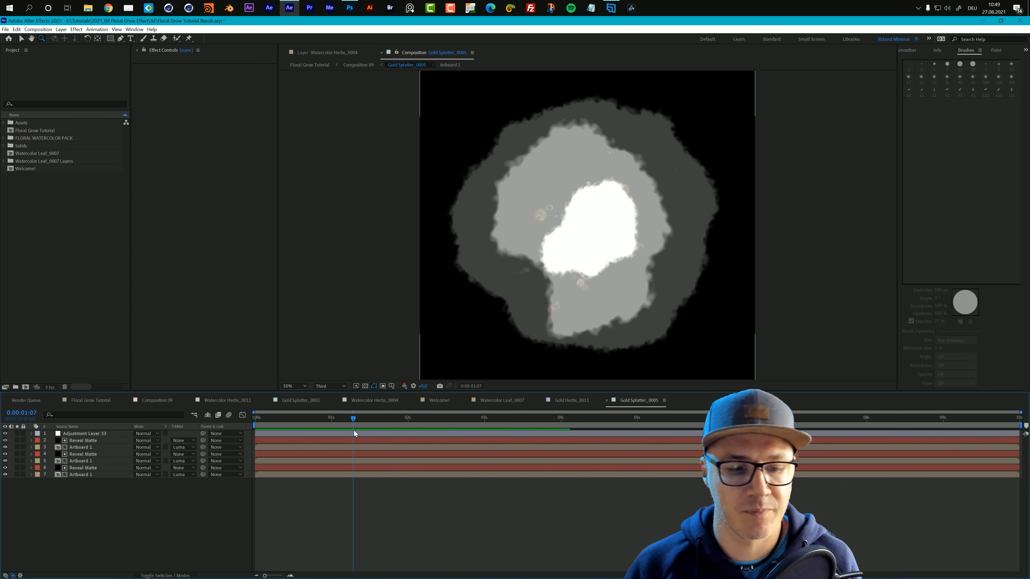
Hide all three Reveal Matte layers in Gold Splatter_0005 and preview the finished splatter reveal from the start
{"action": "left_click", "coordinate": [4, 440]}
{"action": "left_click", "coordinate": [5, 454]}
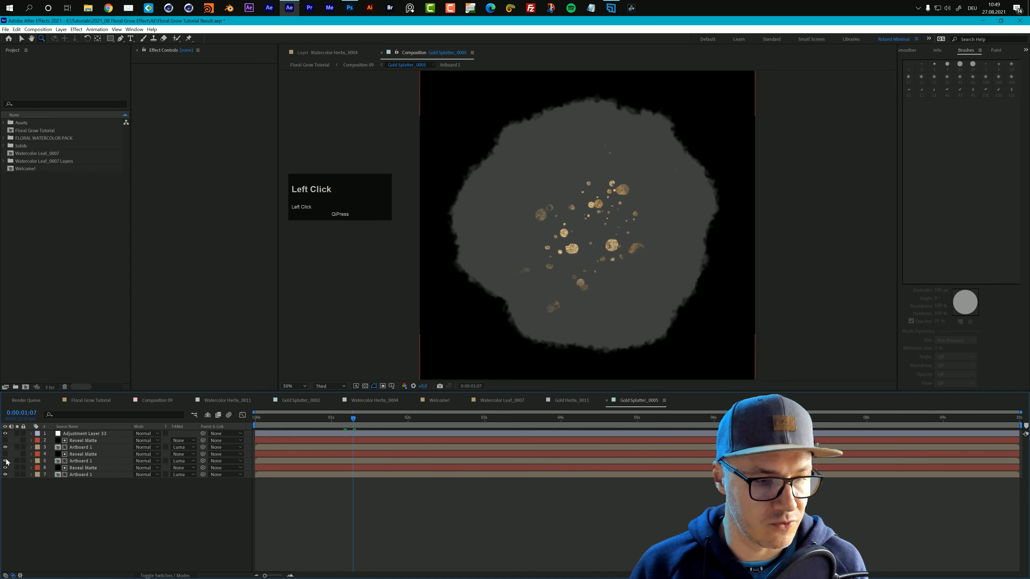
{"action": "left_click", "coordinate": [5, 468]}
{"action": "left_click", "coordinate": [258, 418]}
{"action": "key", "text": "space"}
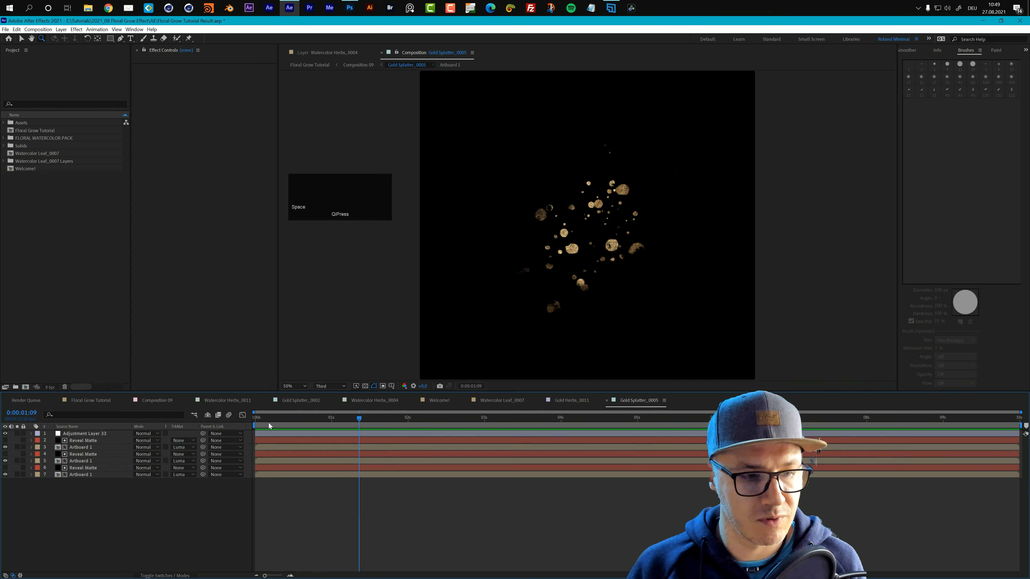
Return to the Floral Grow Tutorial composition, scrub to 0:00:01:20, and open the Watercolor BG_0012 precomp
{"action": "left_click", "coordinate": [115, 401]}
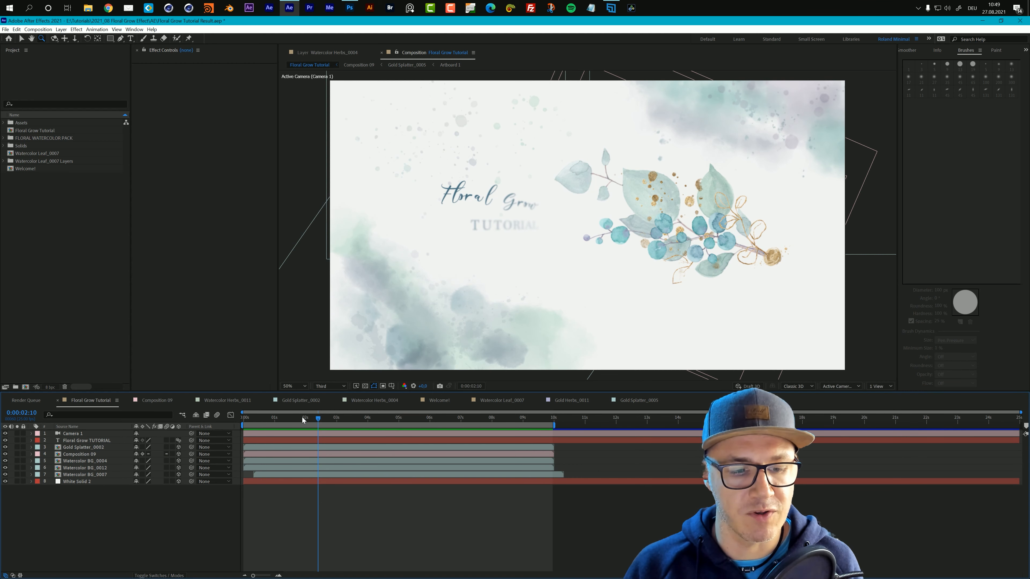
{"action": "mouse_move", "coordinate": [302, 419]}
{"action": "left_mouse_down"}
{"action": "mouse_move", "coordinate": [243, 419]}
{"action": "mouse_move", "coordinate": [299, 425]}
{"action": "left_mouse_up"}
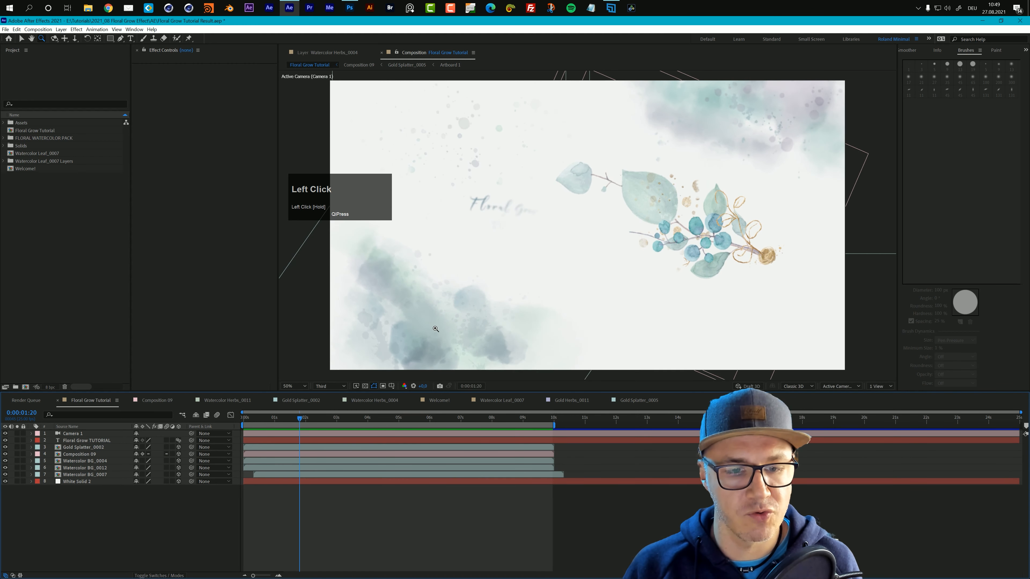
{"action": "double_click", "coordinate": [94, 468]}
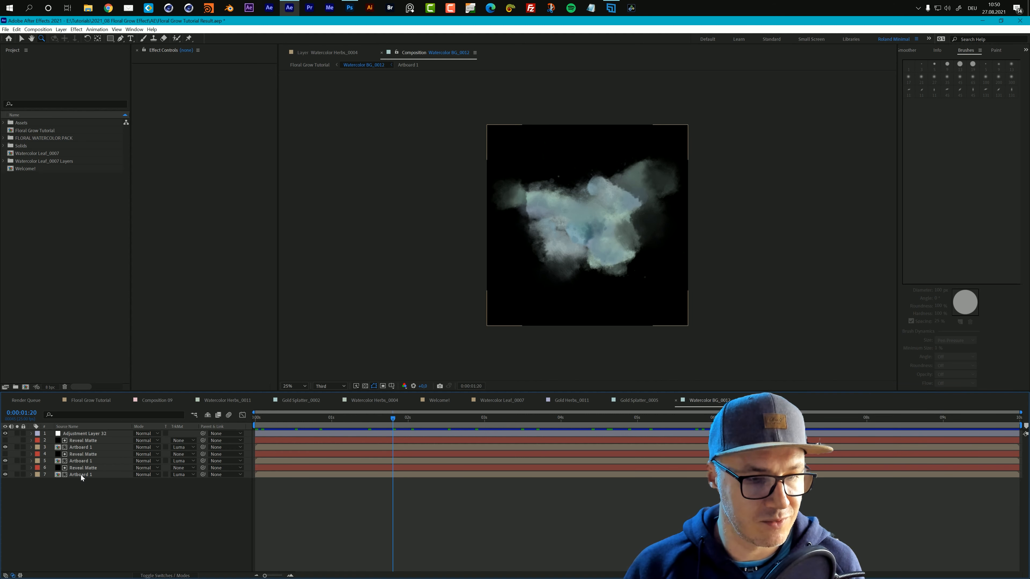
Preview the Watercolor BG_0012 reveal with the lowest Reveal Matte visible, and again with the two upper mattes shown too
{"action": "left_click", "coordinate": [13, 468]}
{"action": "left_click", "coordinate": [6, 468]}
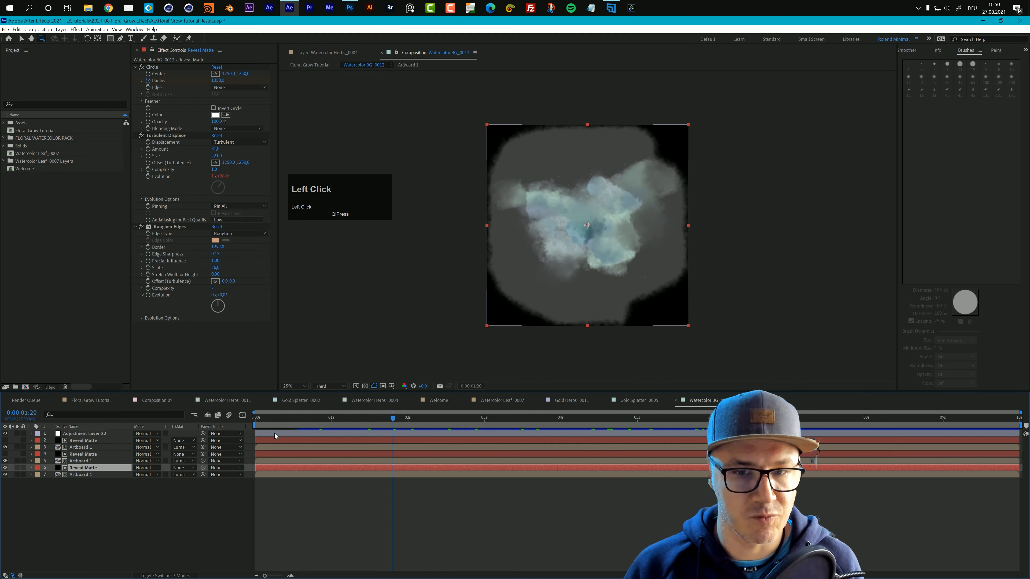
{"action": "key", "text": "space"}
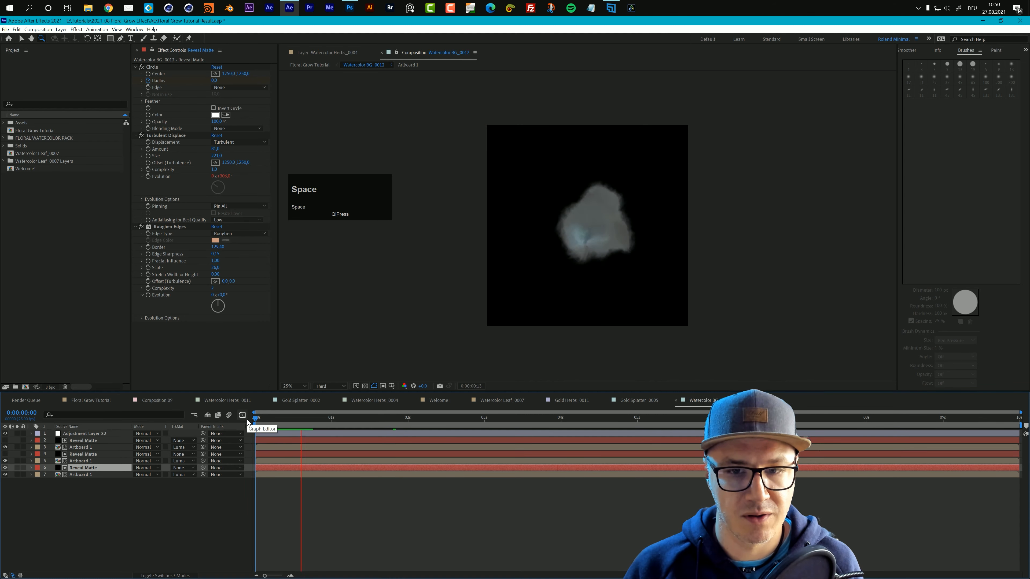
{"action": "key", "text": "space"}
{"action": "left_click_drag", "start_coordinate": [5, 461], "coordinate": [5, 441]}
{"action": "key", "text": "space"}
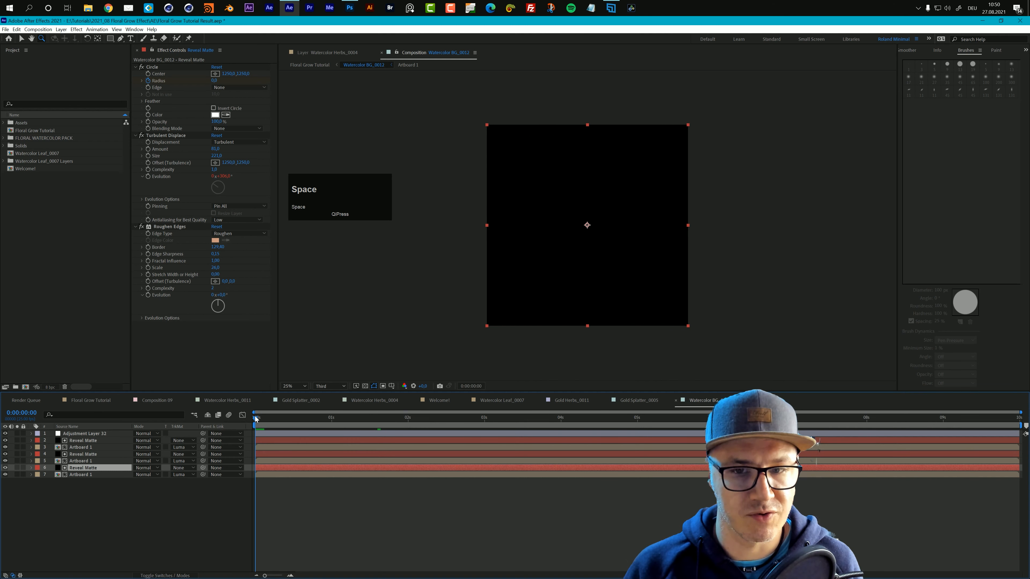
Hide the Reveal Matte layers in Watercolor BG_0012 and preview the clean watercolor reveal from the start
{"action": "left_click", "coordinate": [6, 441]}
{"action": "left_click", "coordinate": [5, 455]}
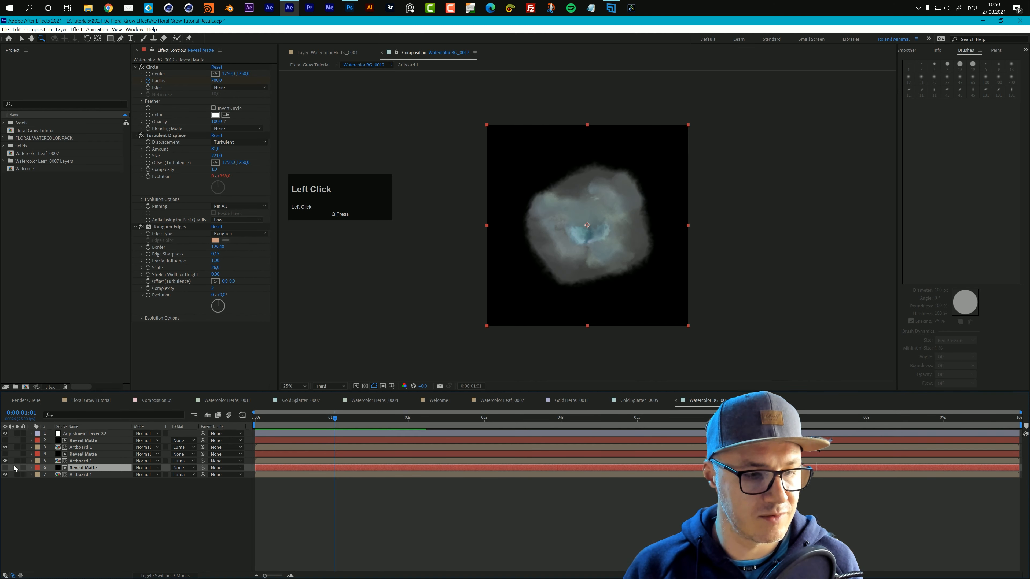
{"action": "left_click_drag", "start_coordinate": [259, 418], "coordinate": [251, 419]}
{"action": "key", "text": "space"}
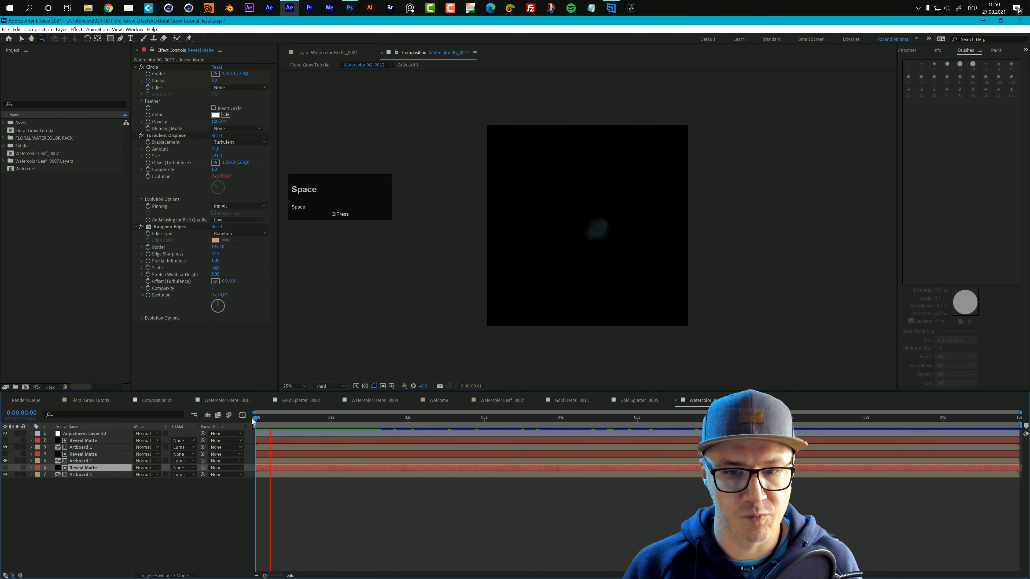
Play the Floral Grow Tutorial composition from its first frame, and scrub to 0:00:02:20
{"action": "left_click", "coordinate": [97, 401]}
{"action": "left_click_drag", "start_coordinate": [284, 423], "coordinate": [244, 419]}
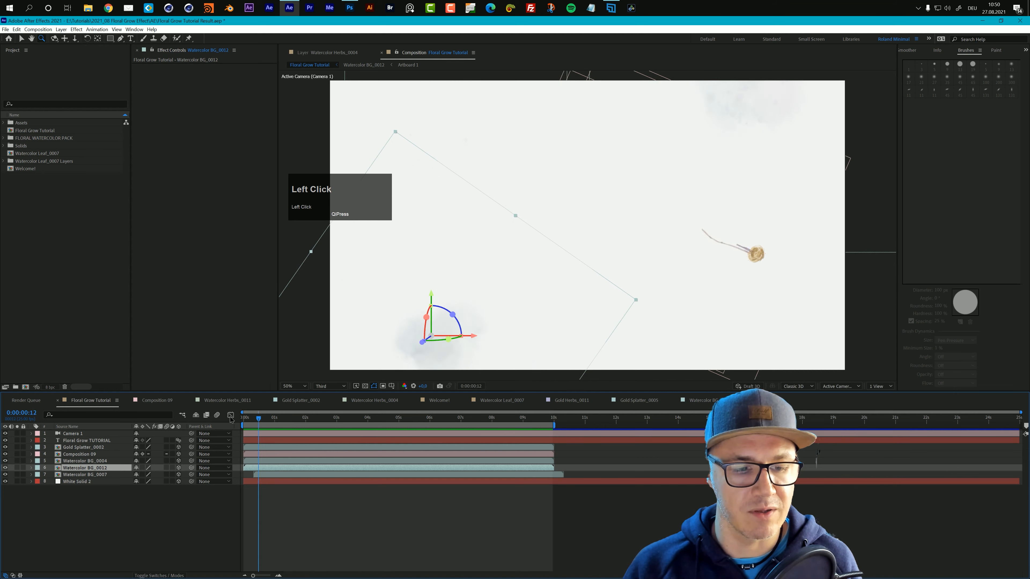
{"action": "key", "text": "space"}
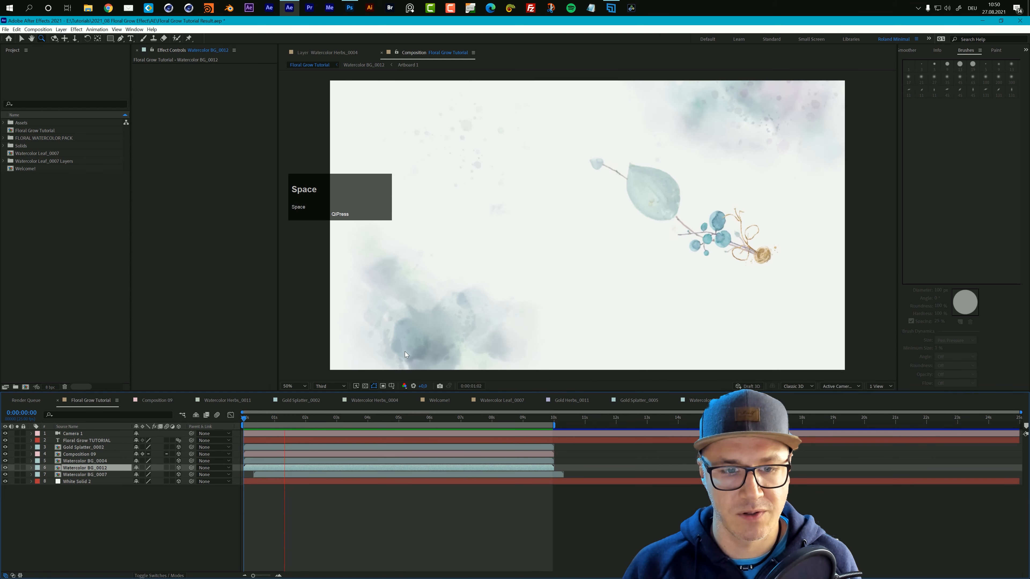
{"action": "left_click_drag", "start_coordinate": [248, 424], "coordinate": [330, 424]}
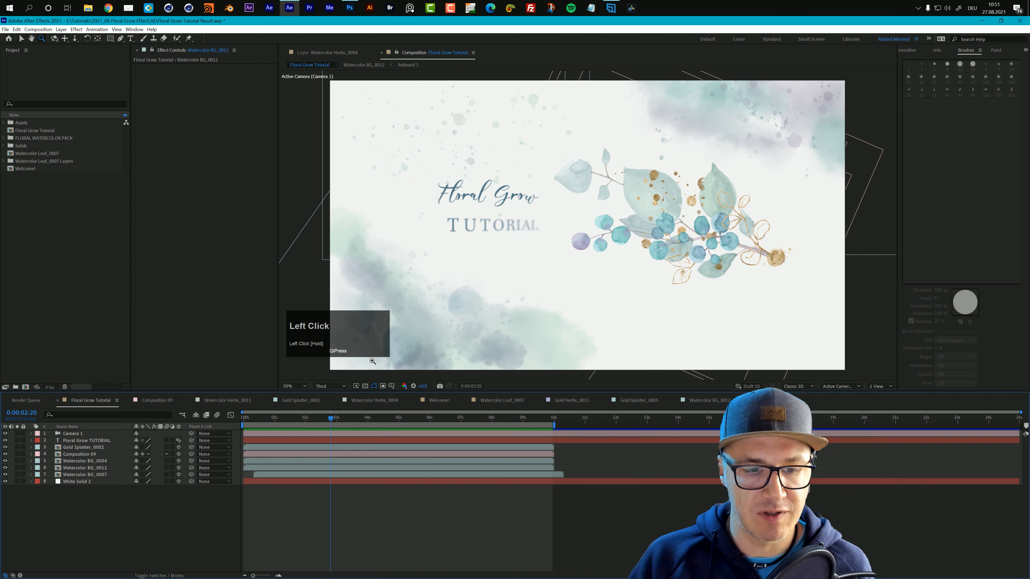
Switch the viewer to two views, select Camera 1, and scrub the timeline to examine its setup from the top
{"action": "left_click", "coordinate": [877, 386]}
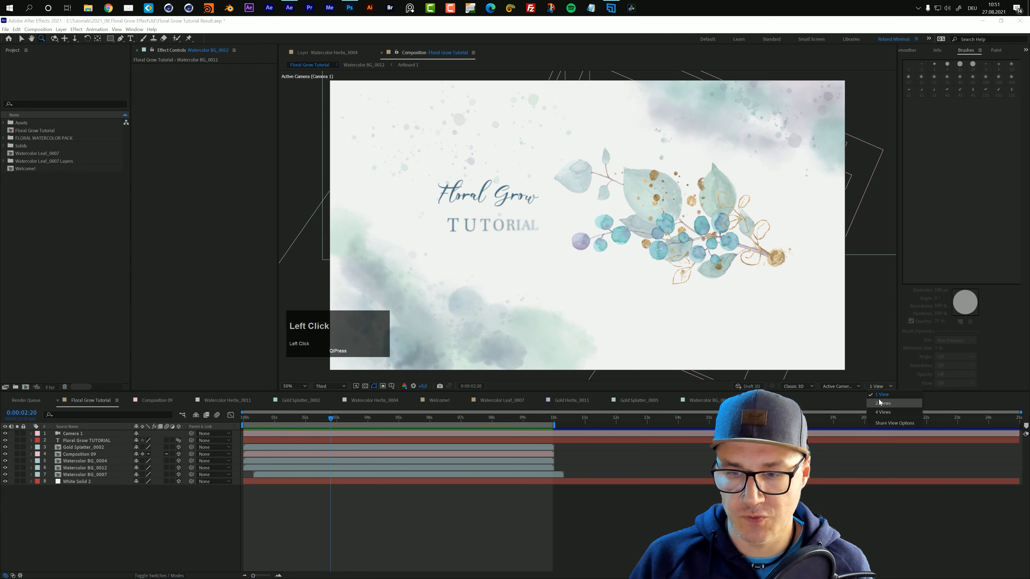
{"action": "left_click", "coordinate": [882, 404]}
{"action": "scroll", "coordinate": [464, 209], "scroll_direction": "down", "scroll_amount": 2}
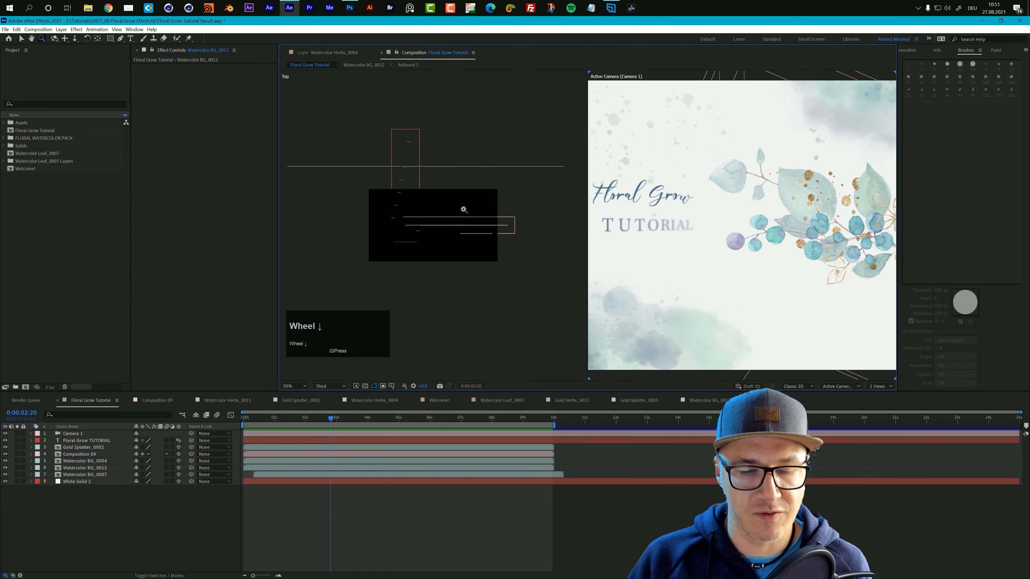
{"action": "left_click", "coordinate": [82, 434]}
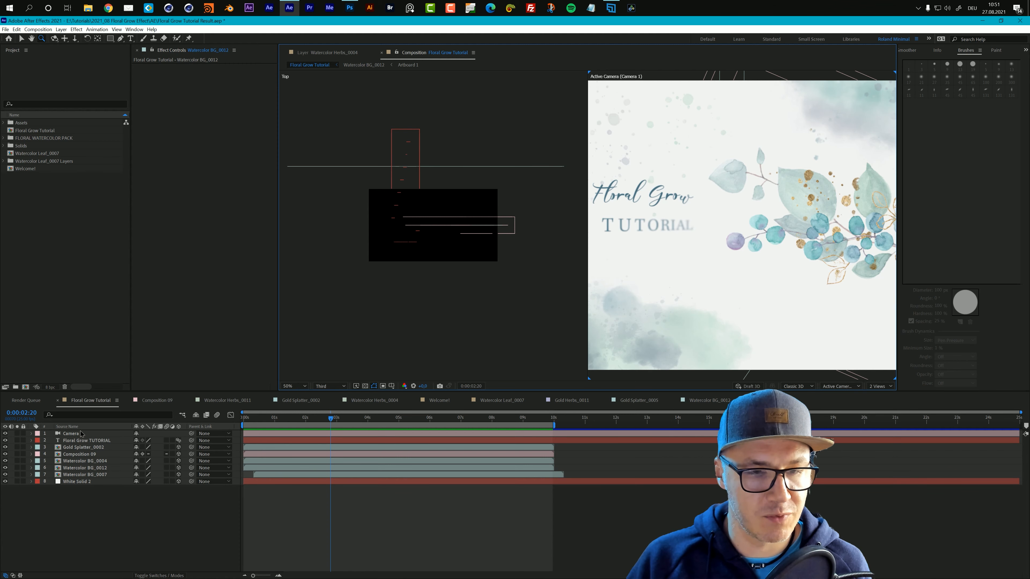
{"action": "left_click_drag", "start_coordinate": [257, 419], "coordinate": [347, 434]}
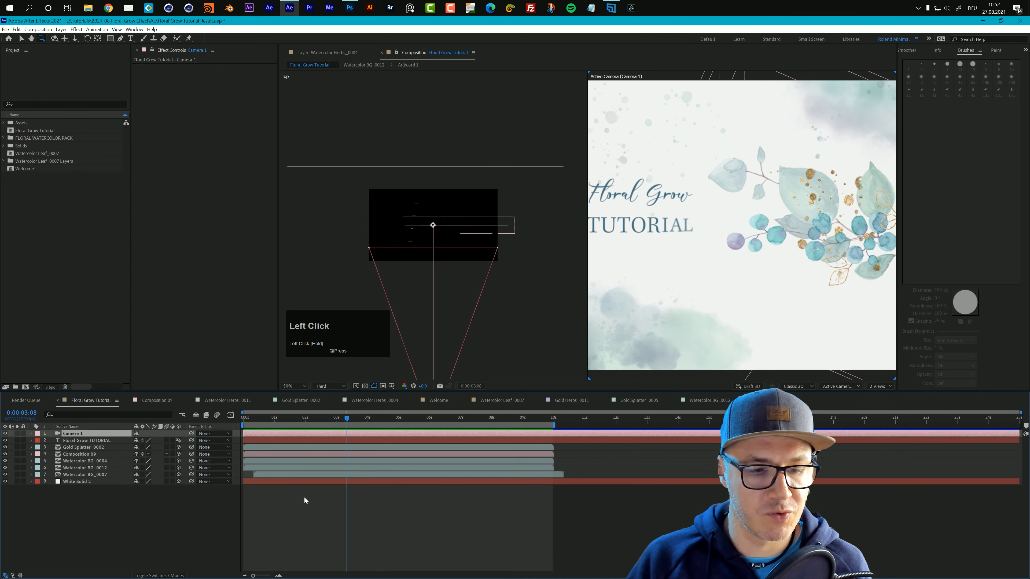
Examine the 3D depth placement of Gold Splatter_0002, Composition 09, Watercolor BG_0004, and Watercolor BG_0012 by selecting each in turn
{"action": "left_click", "coordinate": [281, 446]}
{"action": "left_click", "coordinate": [282, 455]}
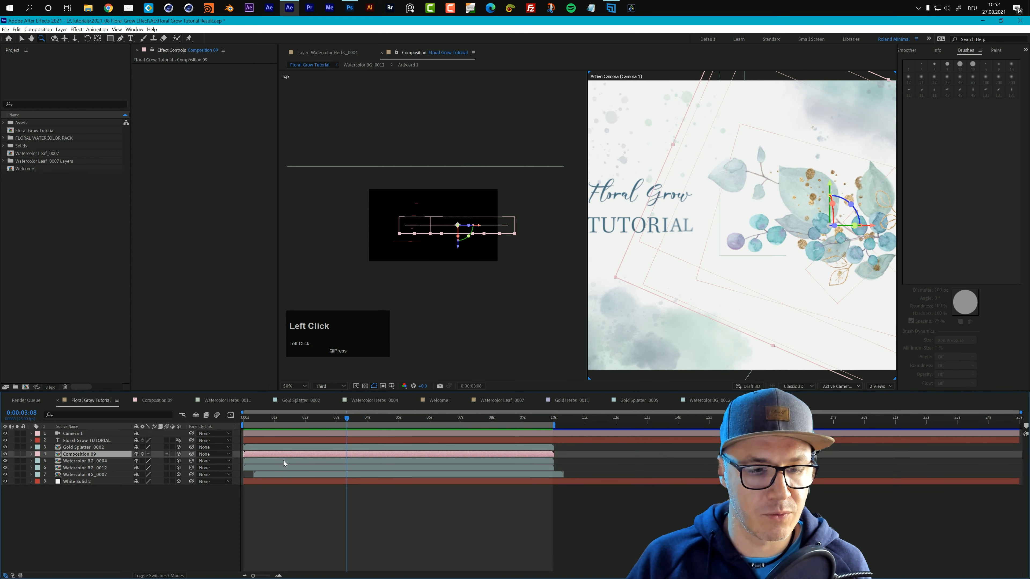
{"action": "left_click", "coordinate": [284, 462]}
{"action": "left_click", "coordinate": [285, 468]}
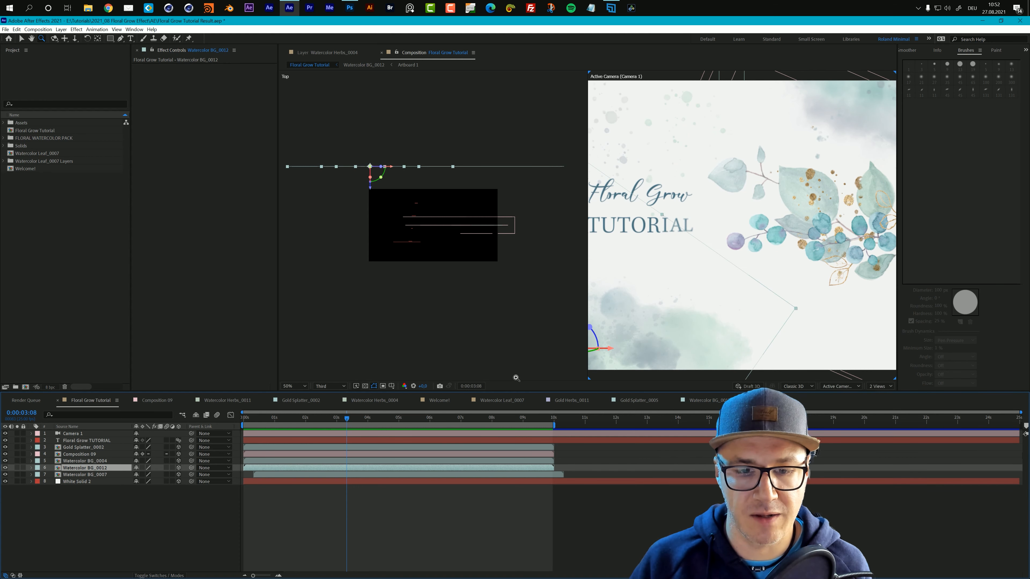
Restore the single camera view and preview the complete Floral Grow Tutorial animation from the first frame
{"action": "left_click", "coordinate": [869, 388]}
{"action": "left_click", "coordinate": [878, 396]}
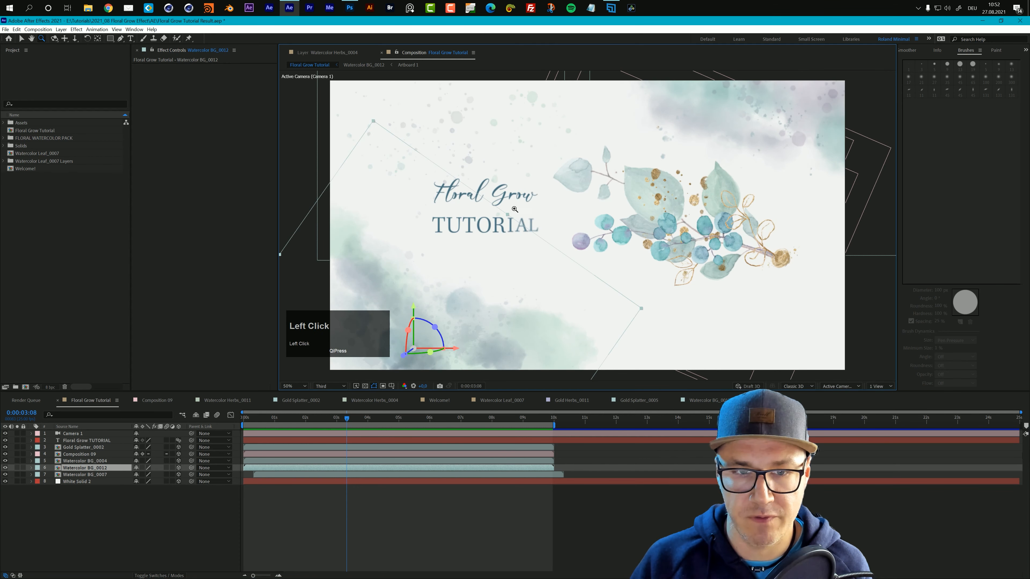
{"action": "left_click", "coordinate": [282, 421]}
{"action": "key", "text": "Home"}
{"action": "key", "text": "space"}
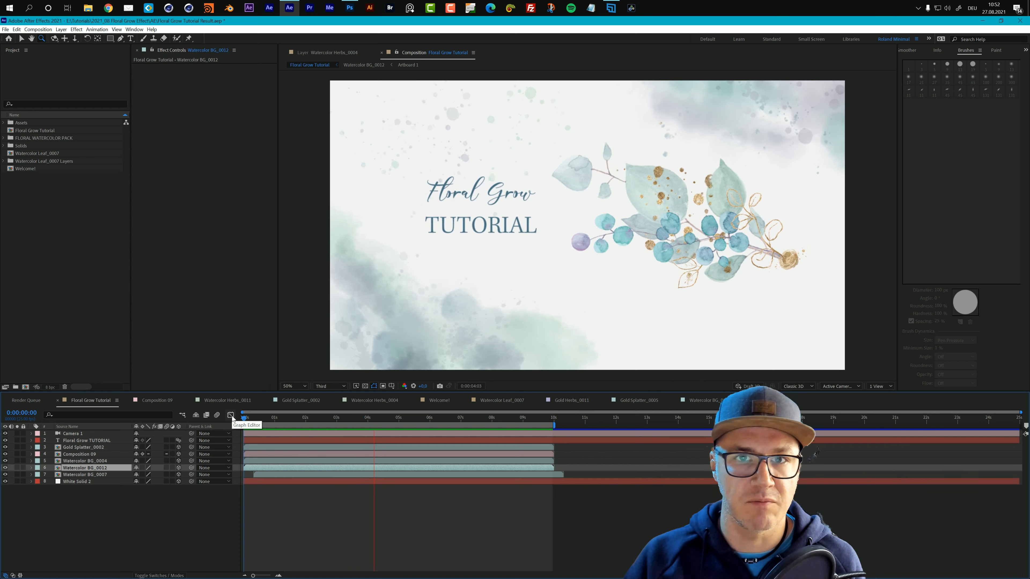
{"action": "key", "text": "space"}
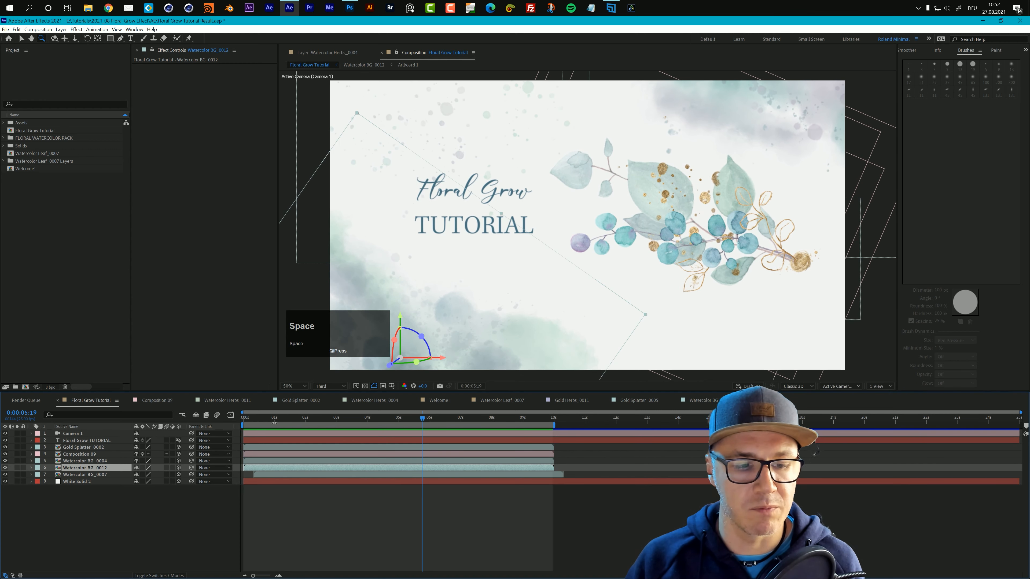
{"action": "key", "text": "space"}
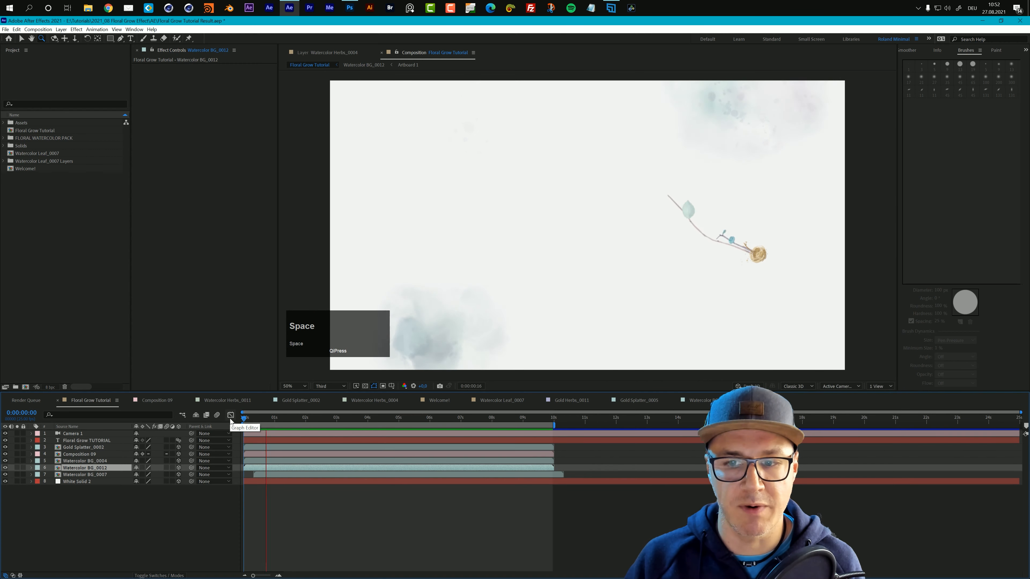